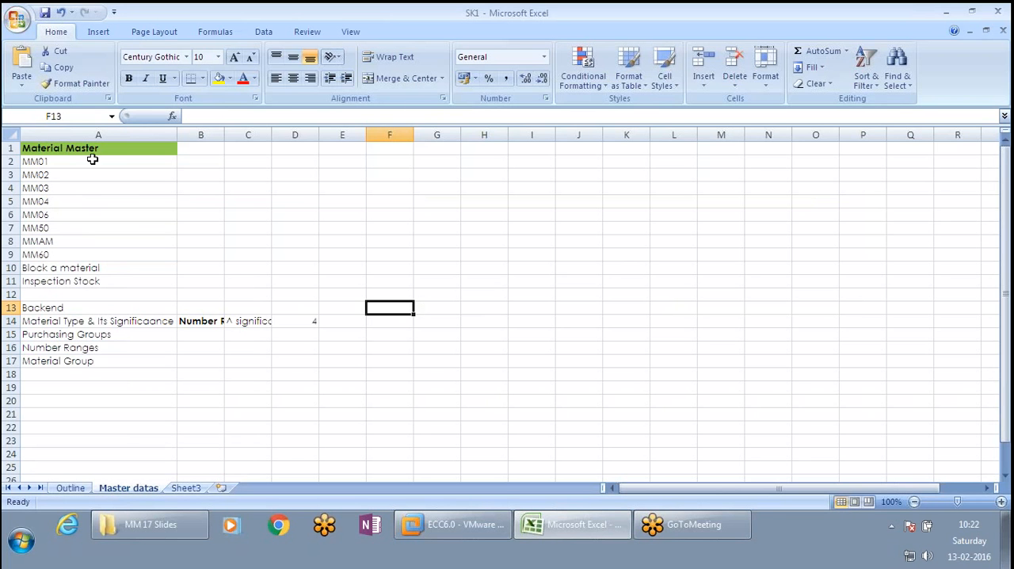
- Autofit the widths of all columns on the Master datas sheet
{"action": "left_click_drag", "start_coordinate": [93, 160], "coordinate": [90, 279]}
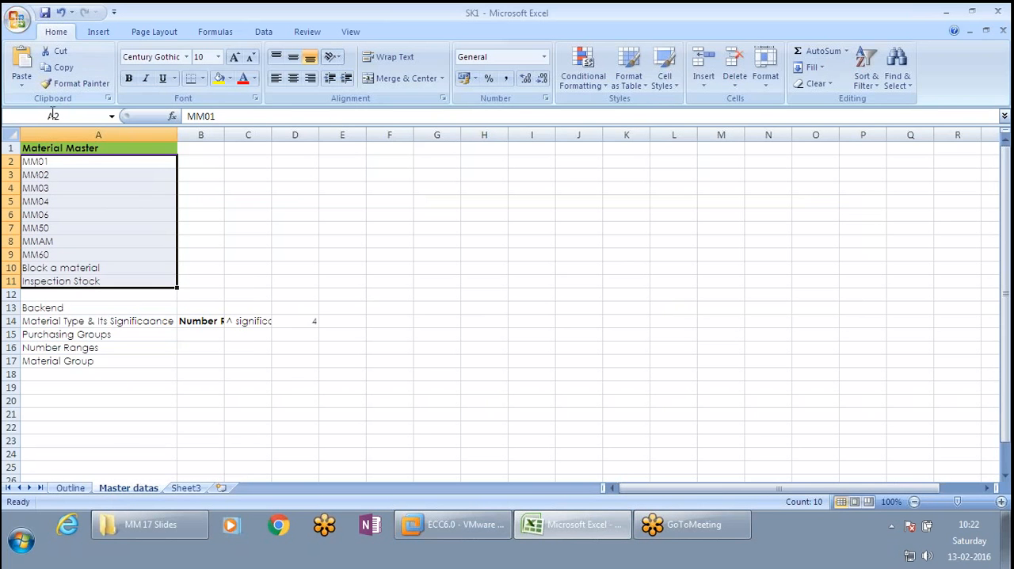
{"action": "left_click", "coordinate": [46, 150]}
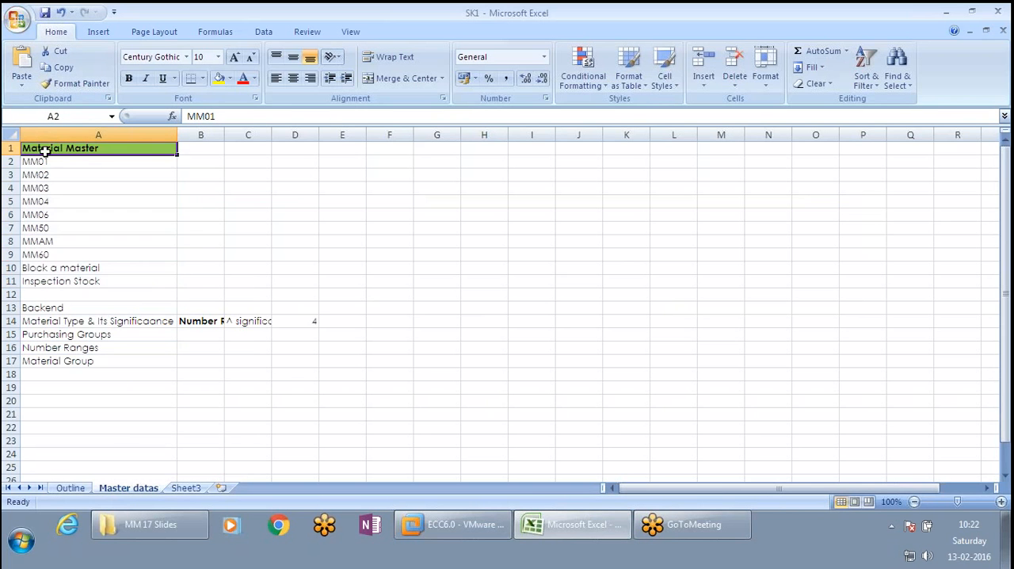
{"action": "left_click_drag", "start_coordinate": [45, 151], "coordinate": [84, 288]}
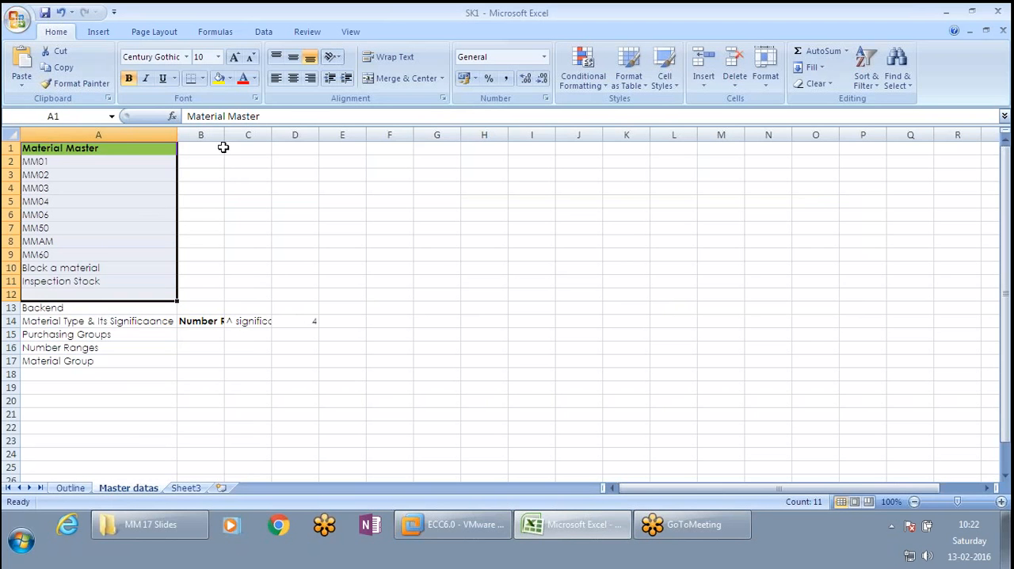
{"action": "left_click", "coordinate": [10, 134]}
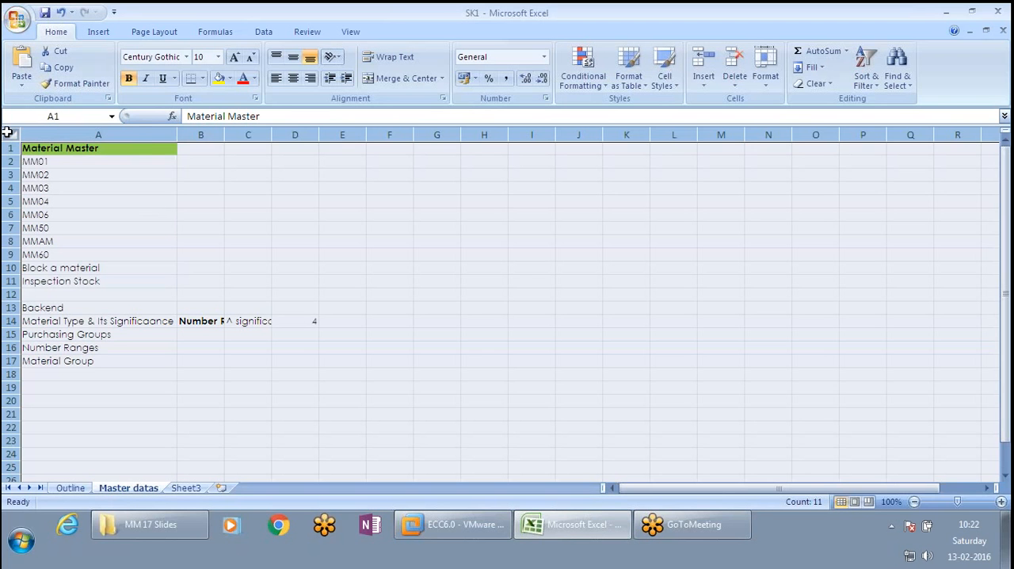
{"action": "double_click", "coordinate": [175, 135]}
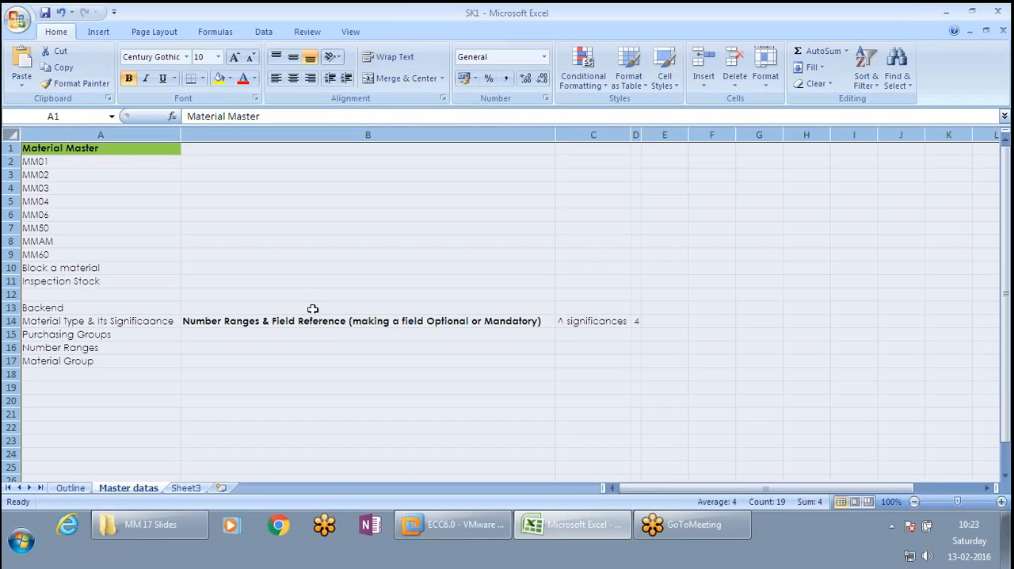
- Review the backend topics on field reference, purchasing groups, number ranges and material group in rows 14 to 17
{"action": "left_click", "coordinate": [246, 323]}
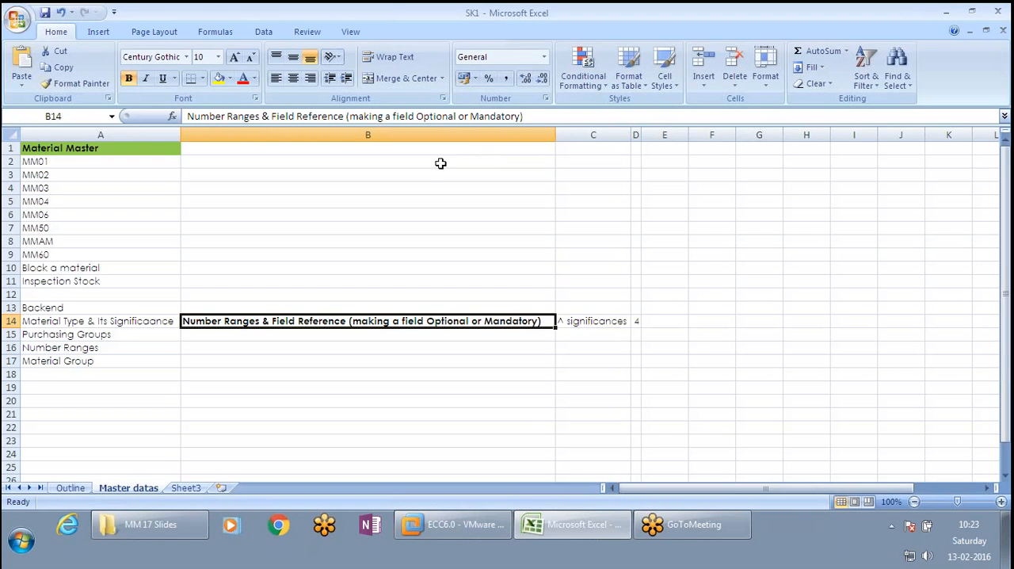
{"action": "left_click", "coordinate": [154, 333]}
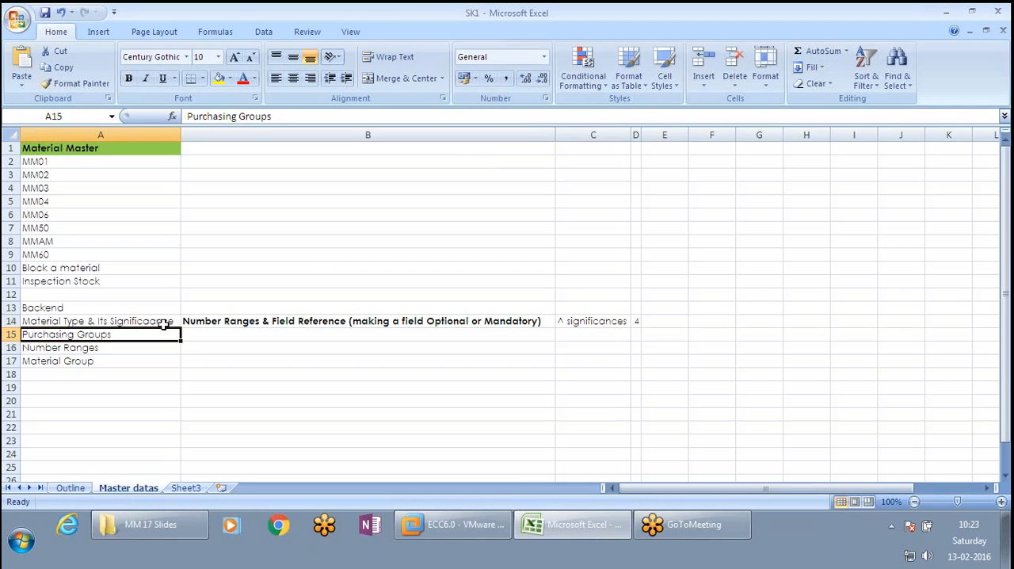
{"action": "left_click", "coordinate": [95, 348]}
{"action": "left_click", "coordinate": [96, 361]}
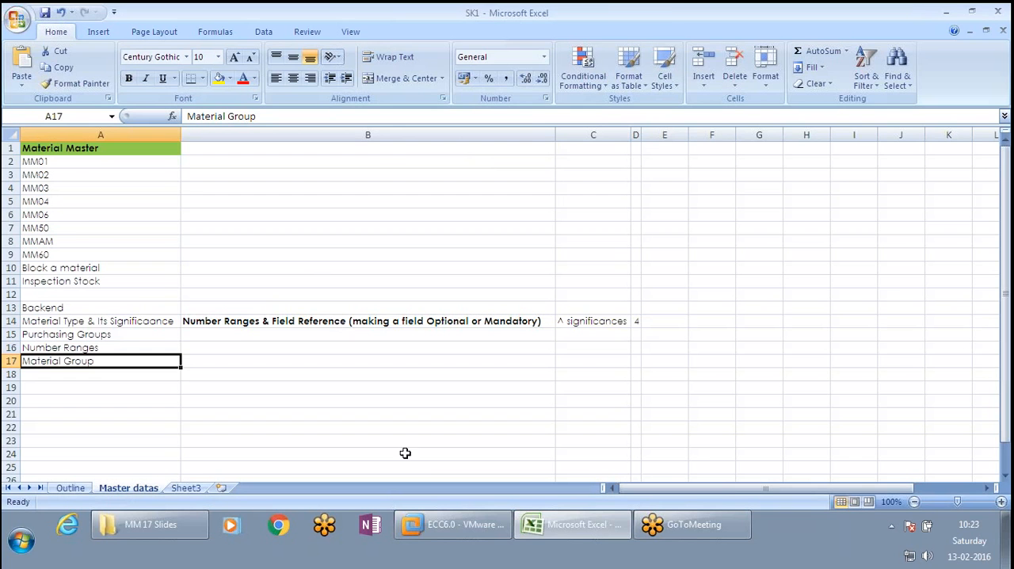
- Switch to the SAP ECC6.0 virtual machine, run transaction /NSPRO and display the SAP Reference IMG
{"action": "left_click", "coordinate": [453, 532]}
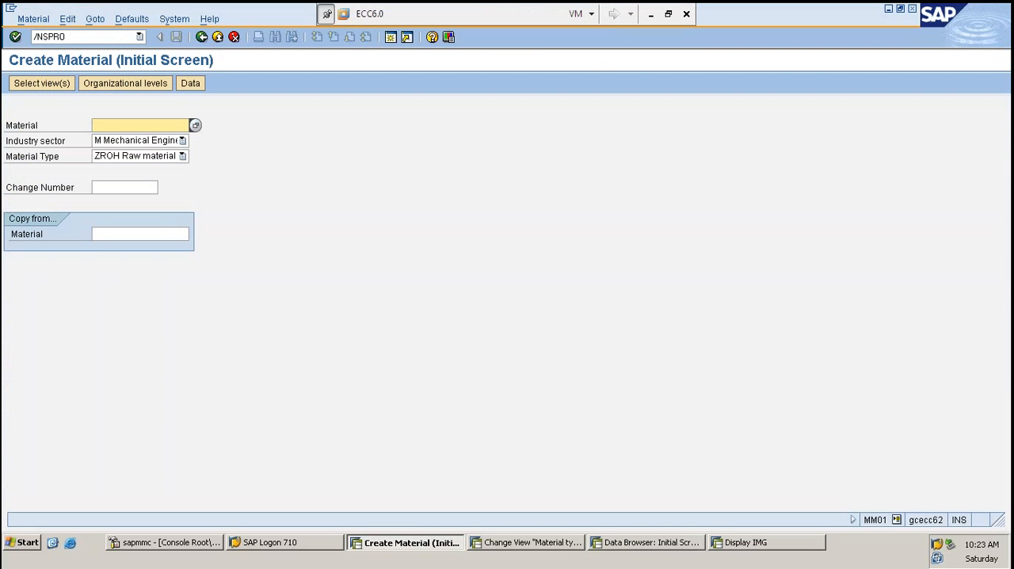
{"action": "left_click", "coordinate": [109, 37]}
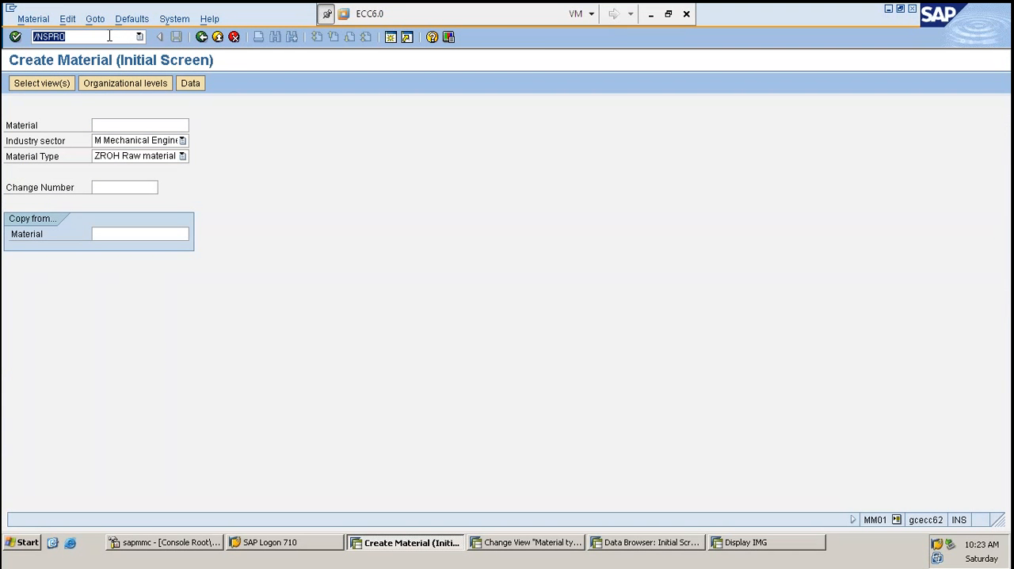
{"action": "key", "text": "Return"}
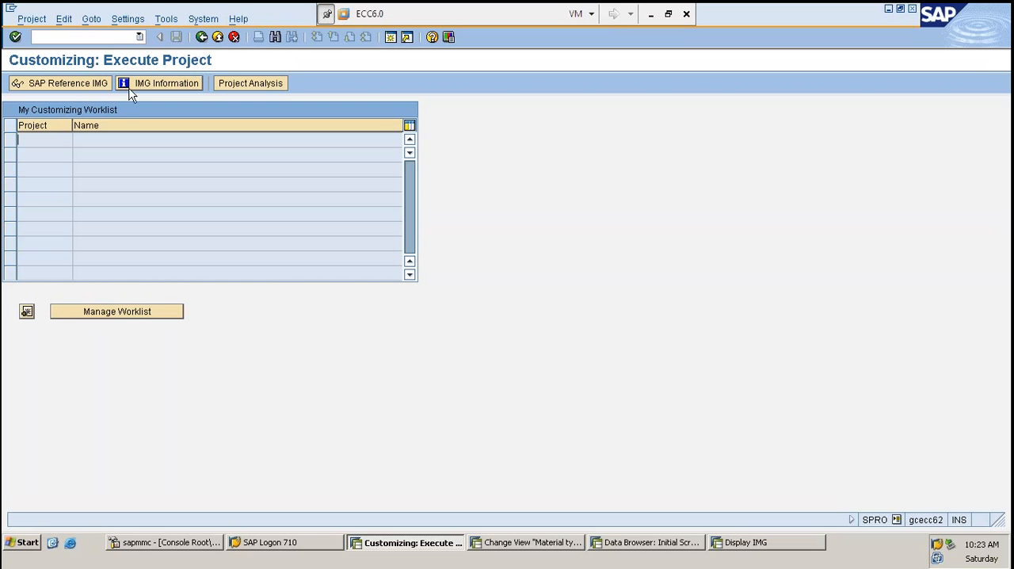
{"action": "left_click", "coordinate": [80, 82]}
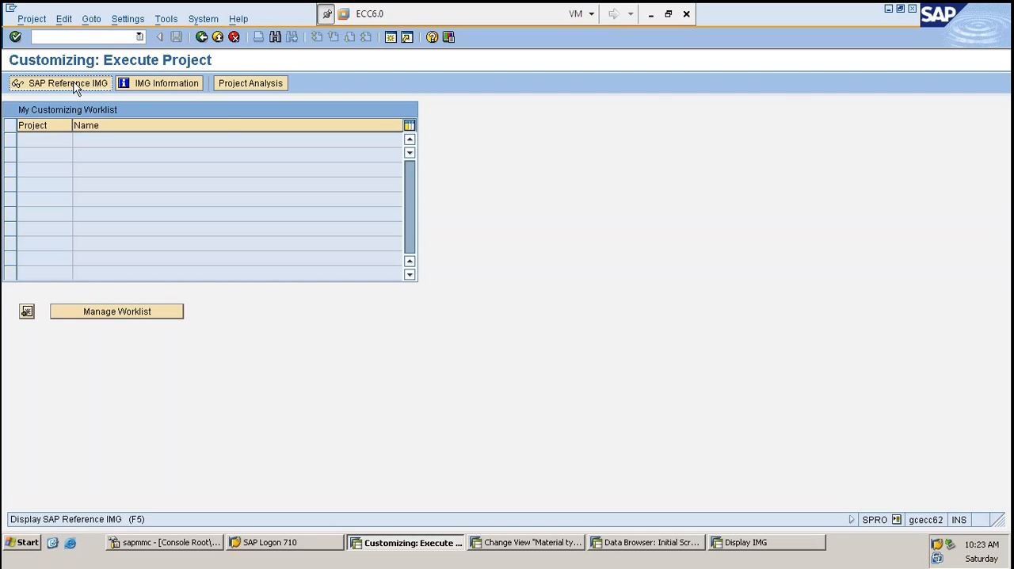
{"action": "left_click", "coordinate": [81, 84]}
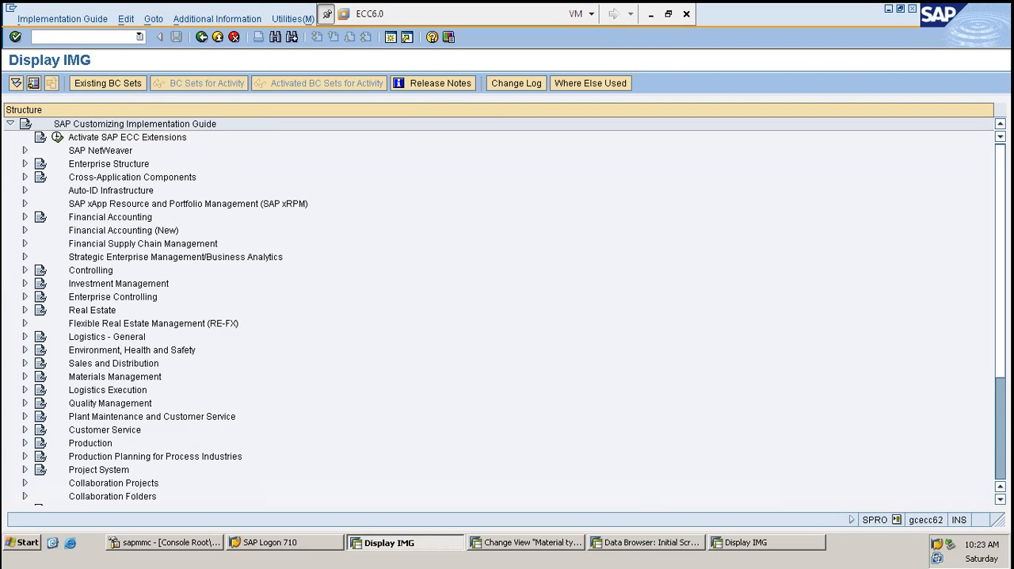
- Expand Logistics - General, Material Master and Field Selection in the implementation guide structure
{"action": "left_click", "coordinate": [26, 336]}
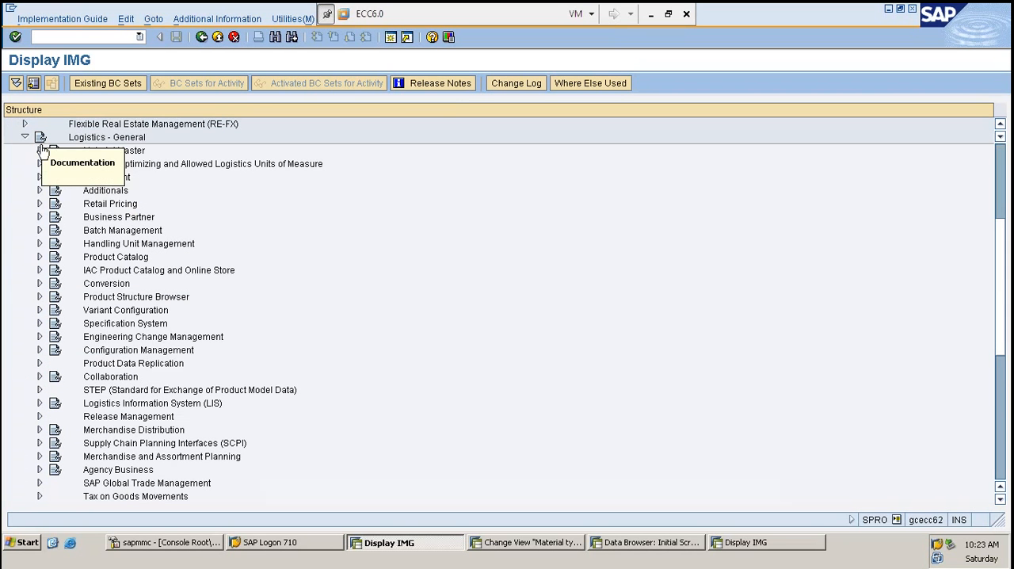
{"action": "left_click", "coordinate": [40, 151]}
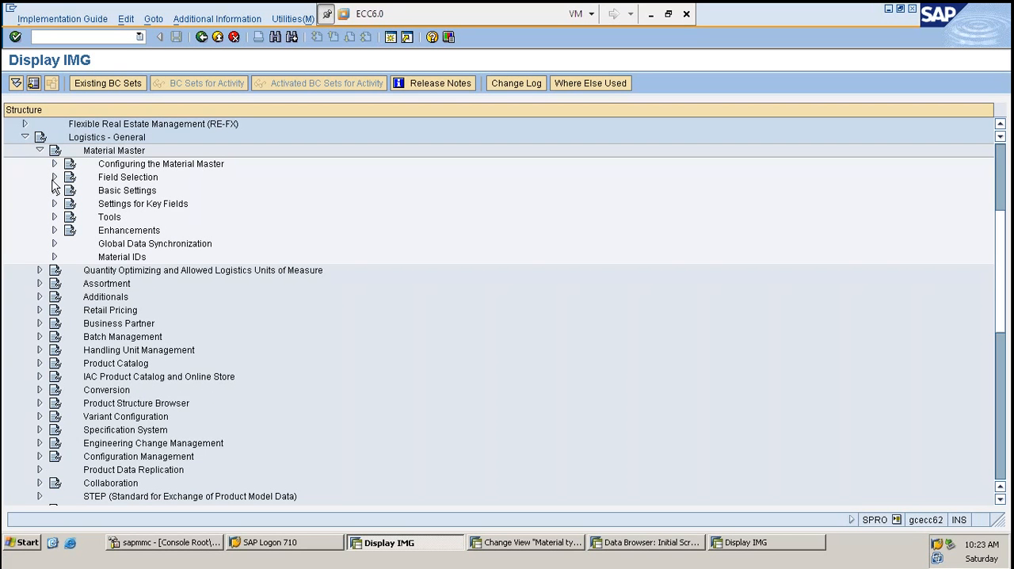
{"action": "left_click", "coordinate": [54, 177]}
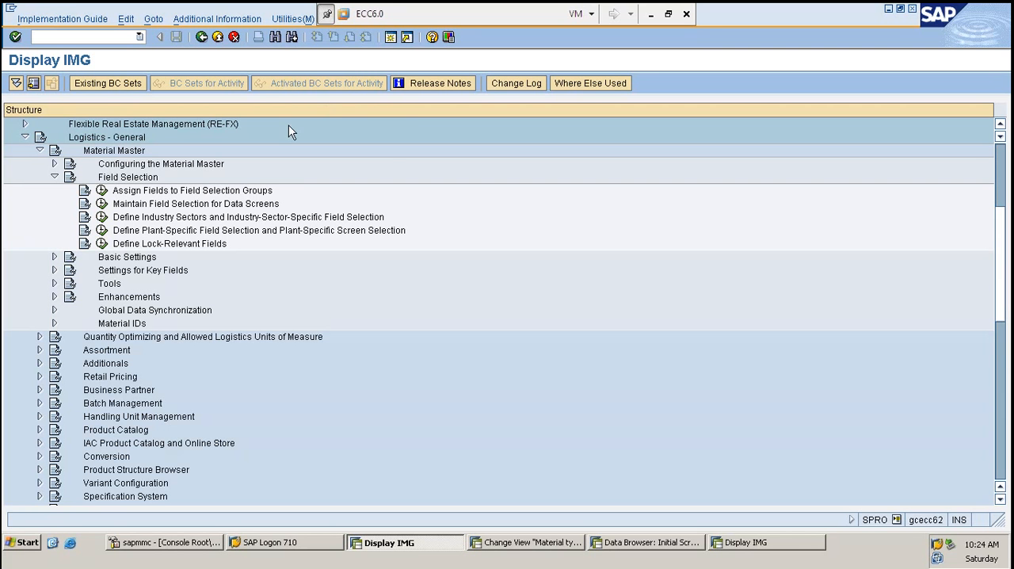
- In the session showing the material types view, run transaction MM02 and open material SK658 for changing
{"action": "left_click", "coordinate": [536, 546]}
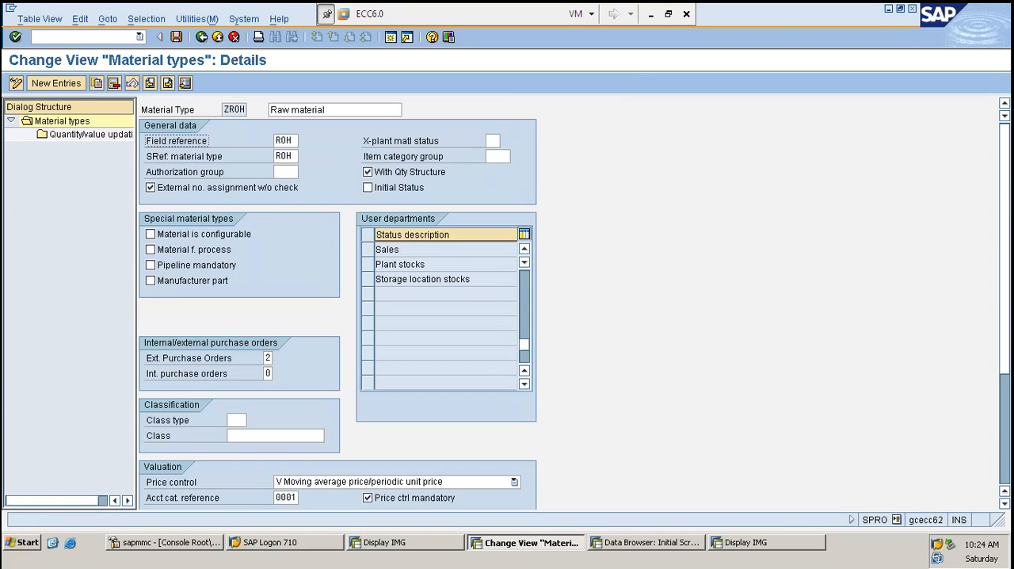
{"action": "left_click", "coordinate": [95, 37]}
{"action": "type", "text": "/N"}
{"action": "type", "text": "MM01"}
{"action": "key", "text": "Return"}
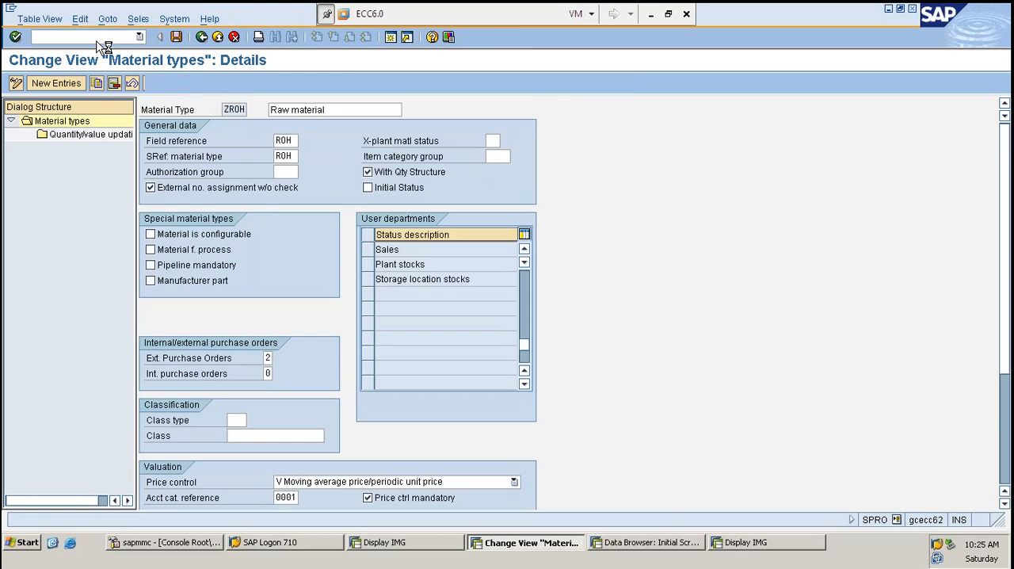
{"action": "key", "text": "Return"}
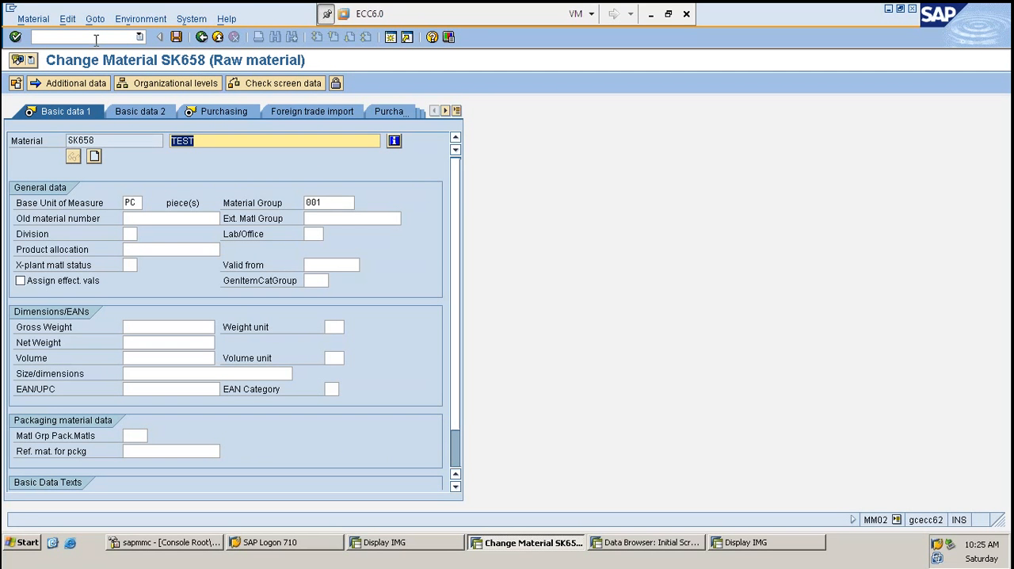
- Clear the material description on Basic data 1, re-enter it as TEST and continue to the Purchasing view
{"action": "key", "text": "Delete"}
{"action": "key", "text": "Tab"}
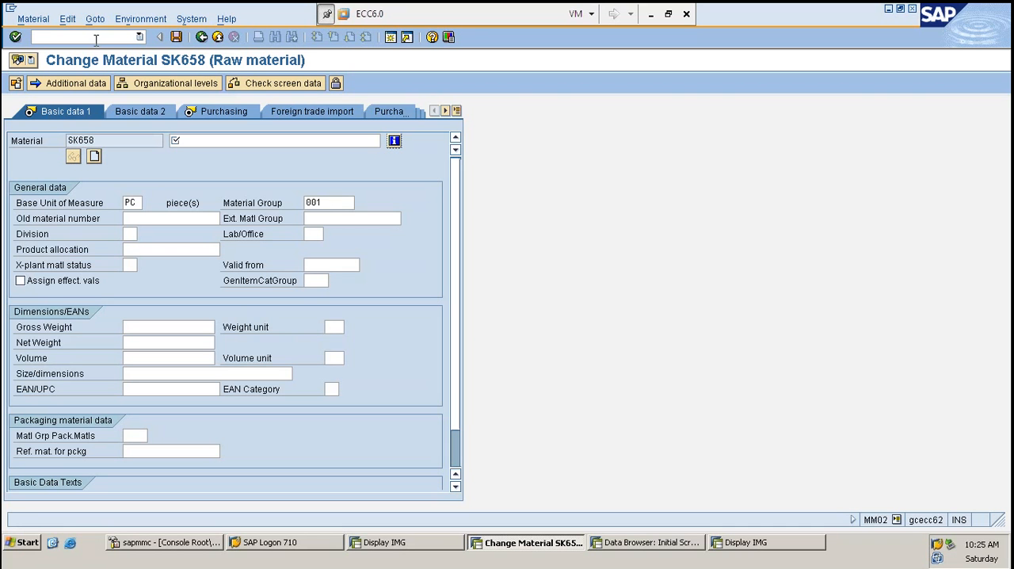
{"action": "left_click", "coordinate": [182, 140]}
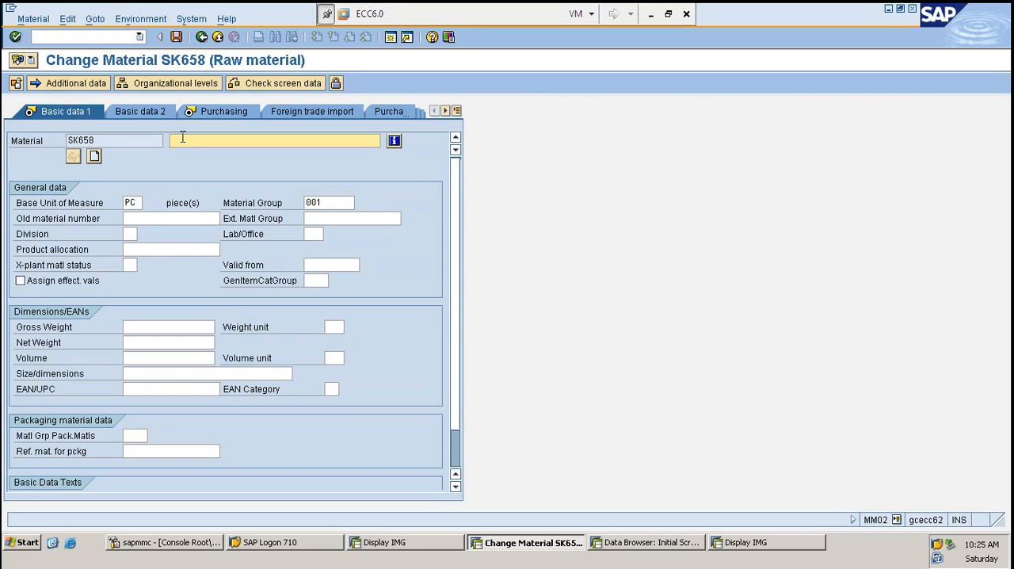
{"action": "type", "text": "TEST"}
{"action": "key", "text": "Return"}
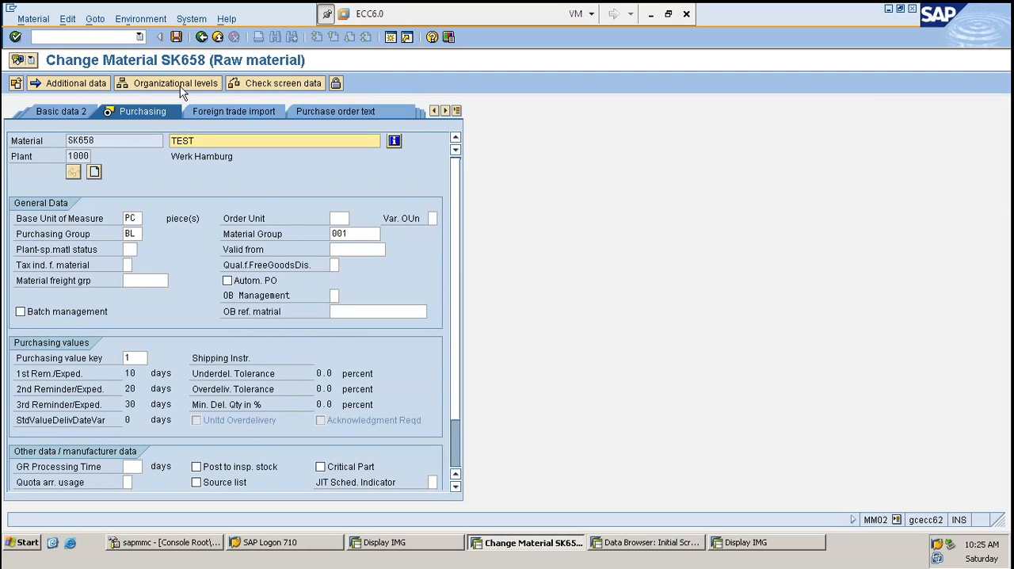
- Try to leave the Purchasing view with the purchasing value key cleared, restore the key to 1 and return to Basic data 1
{"action": "left_click", "coordinate": [137, 359]}
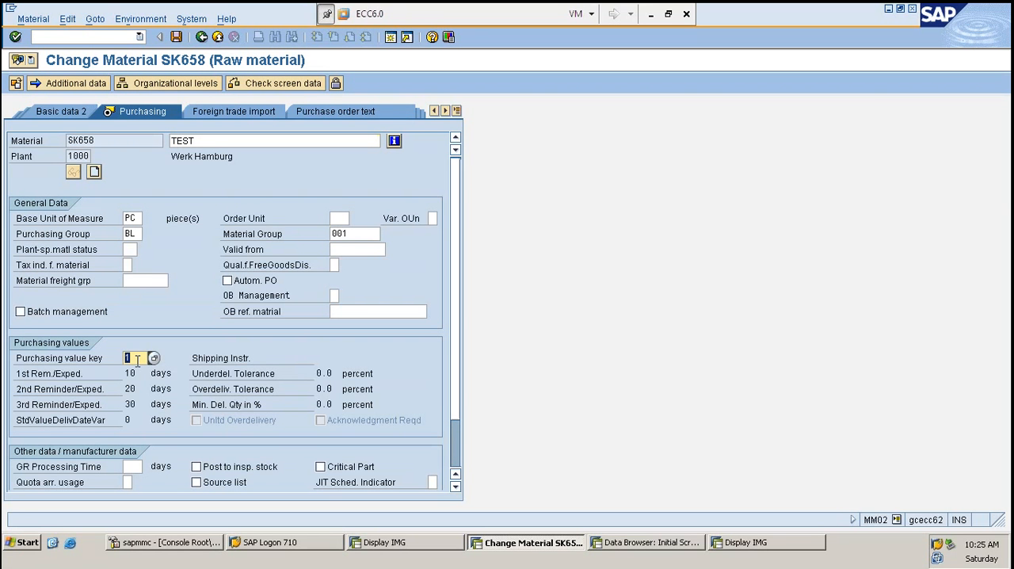
{"action": "key", "text": "Delete"}
{"action": "left_click", "coordinate": [456, 111]}
{"action": "left_click", "coordinate": [478, 128]}
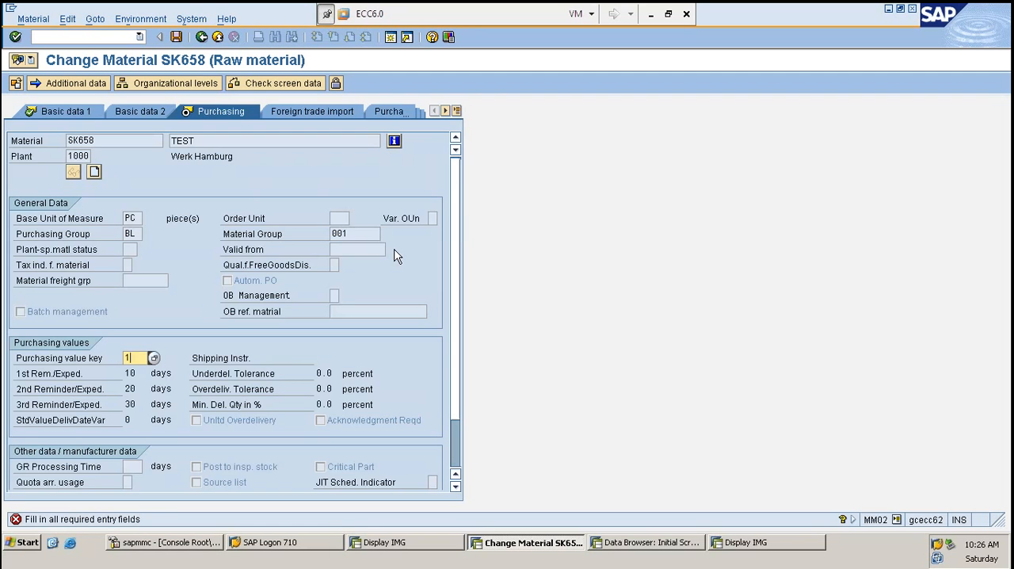
{"action": "key", "text": "Return"}
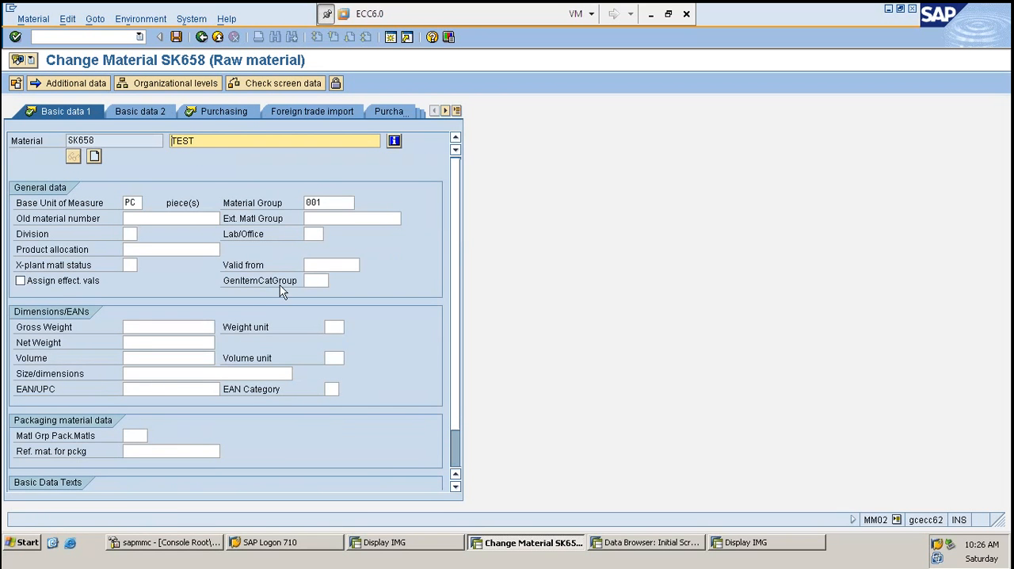
- Check the Old material number field on Basic data 1, leave it empty and continue to the Purchasing view
{"action": "scroll", "coordinate": [266, 298], "scroll_direction": "down", "scroll_amount": 1}
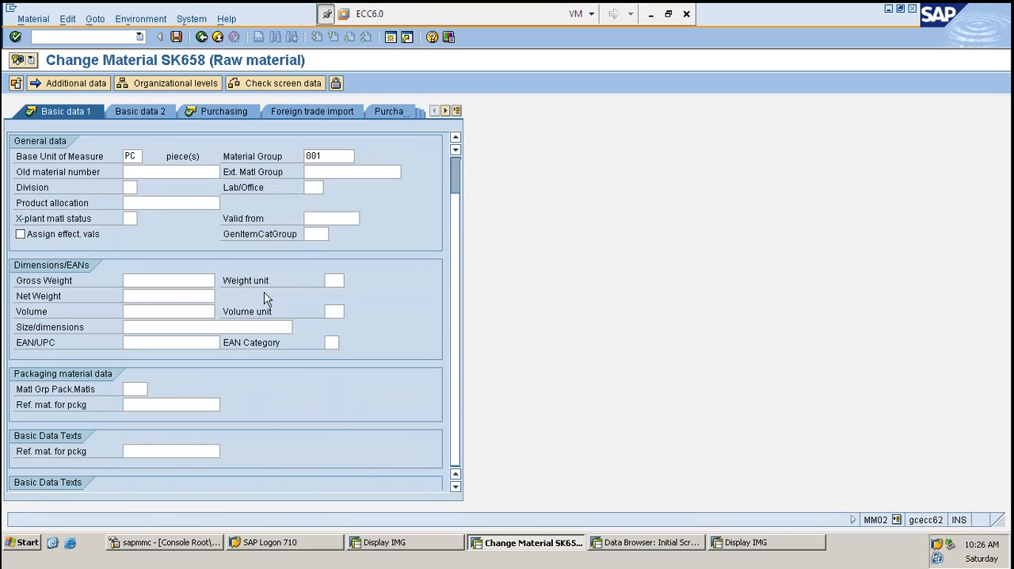
{"action": "left_click", "coordinate": [202, 173]}
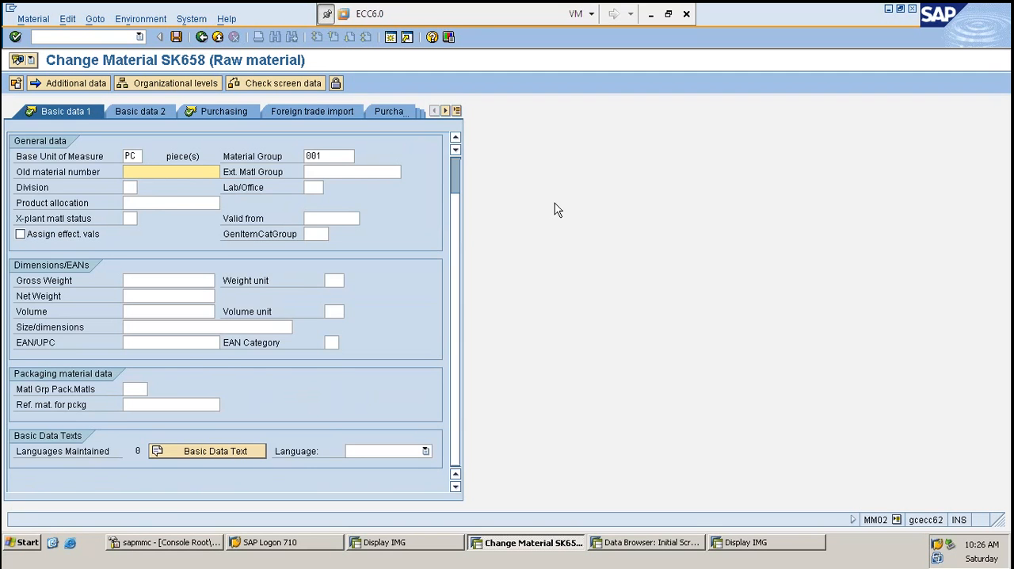
{"action": "key", "text": "Return"}
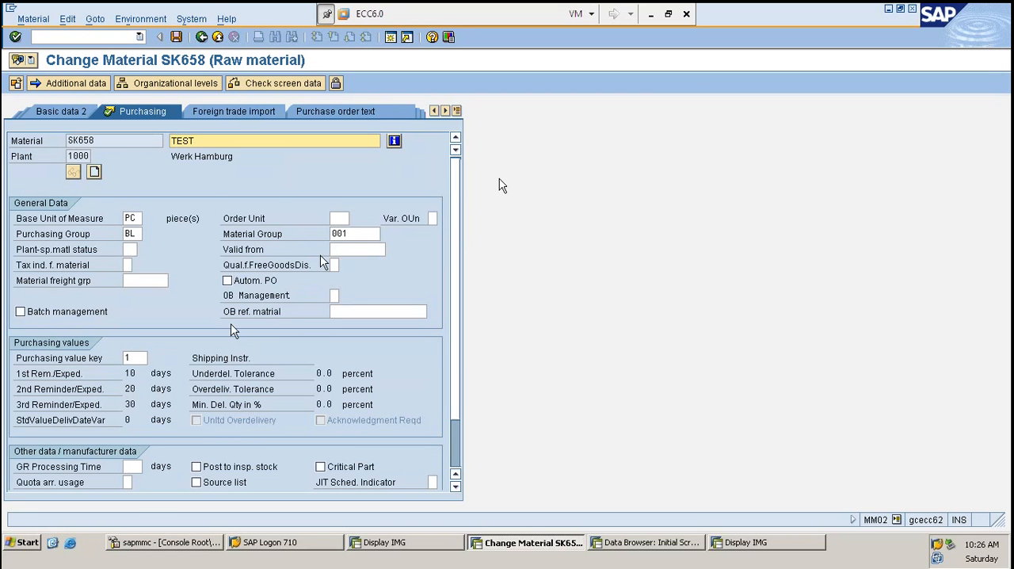
- Open the field help for the purchasing value key, dismiss the Internet Explorer security notice and read the documentation
{"action": "left_click", "coordinate": [140, 356]}
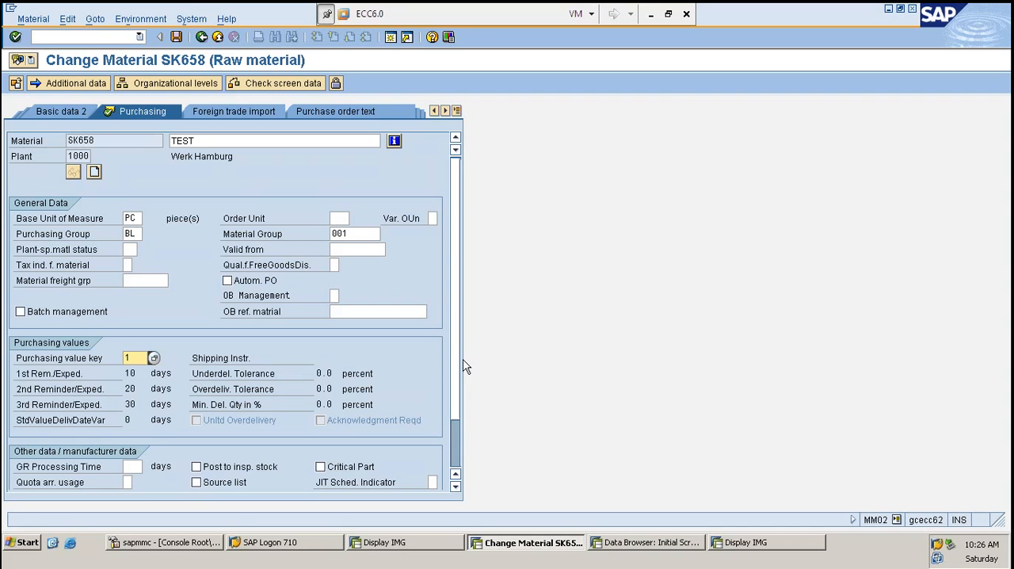
{"action": "key", "text": "Tab"}
{"action": "key", "text": "shift+Tab"}
{"action": "key", "text": "Return"}
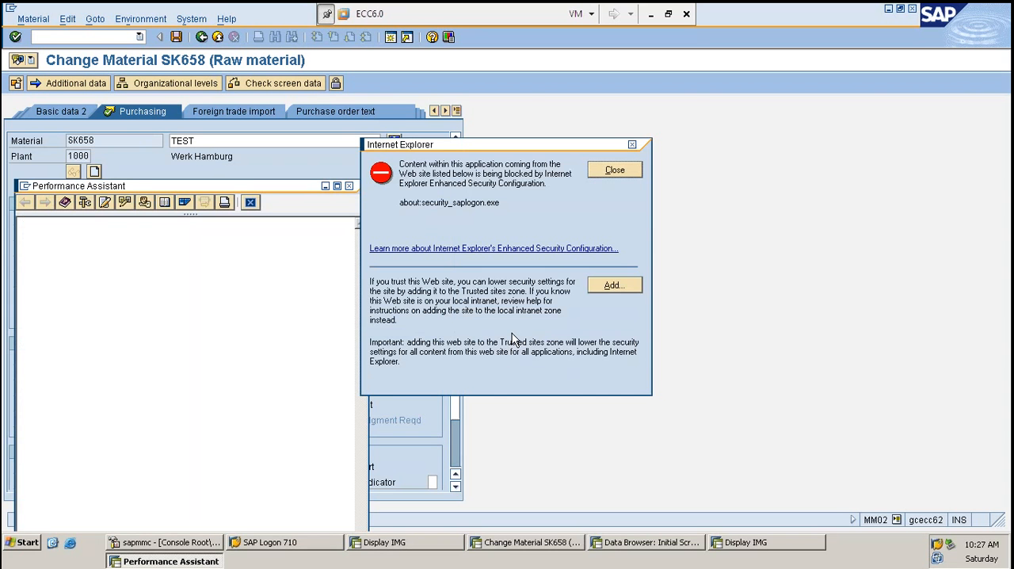
{"action": "left_click", "coordinate": [620, 172]}
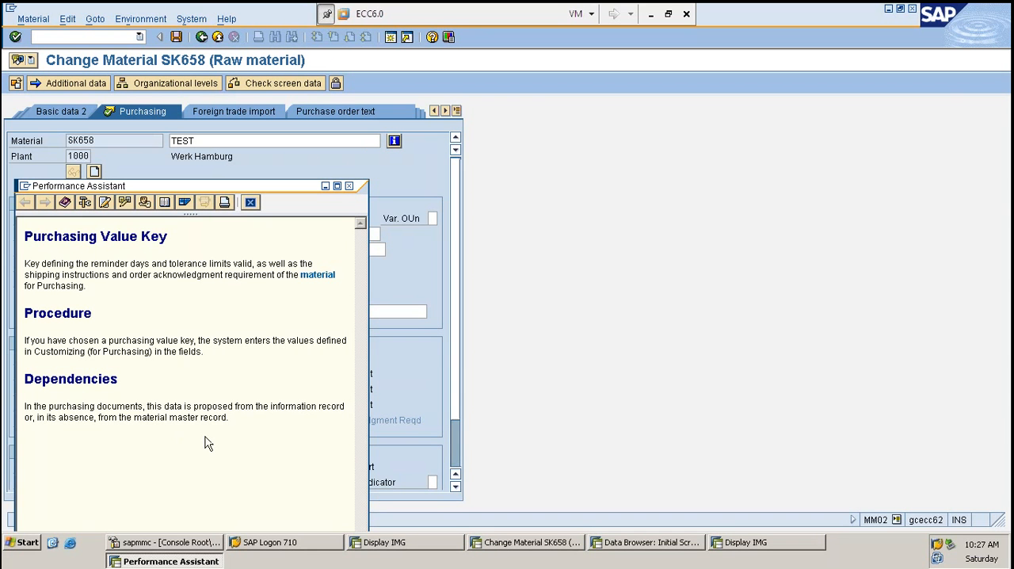
{"action": "left_click_drag", "start_coordinate": [205, 437], "coordinate": [6, 229]}
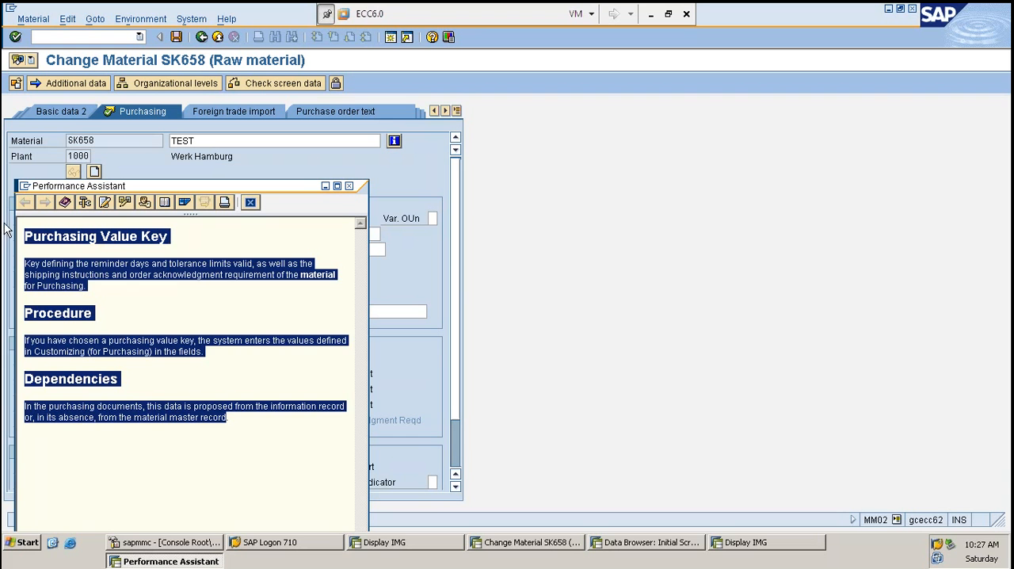
{"action": "left_click", "coordinate": [131, 301]}
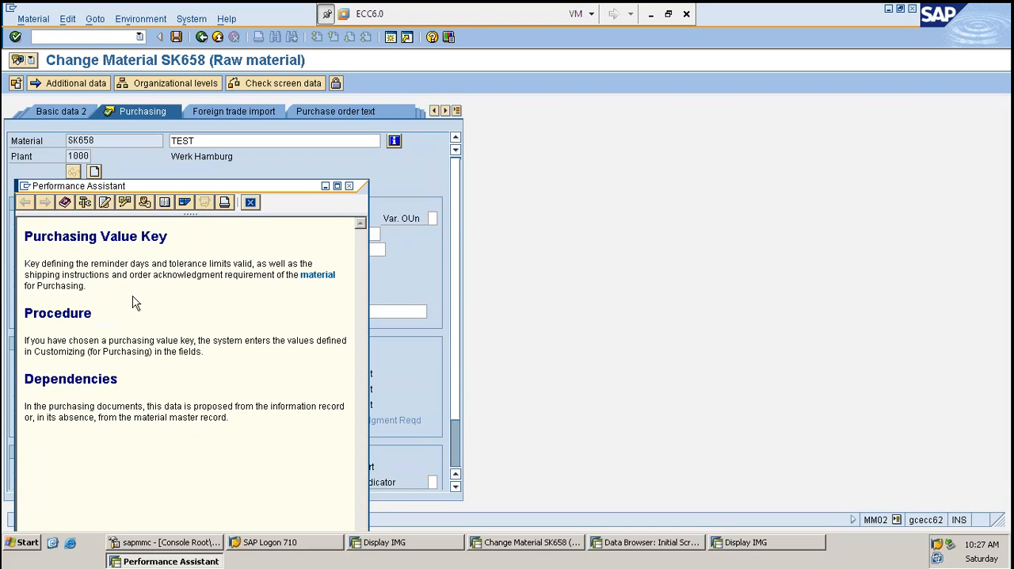
- Look up the purchasing value key's field name in its technical information and return to the Display IMG session
{"action": "left_click", "coordinate": [85, 203]}
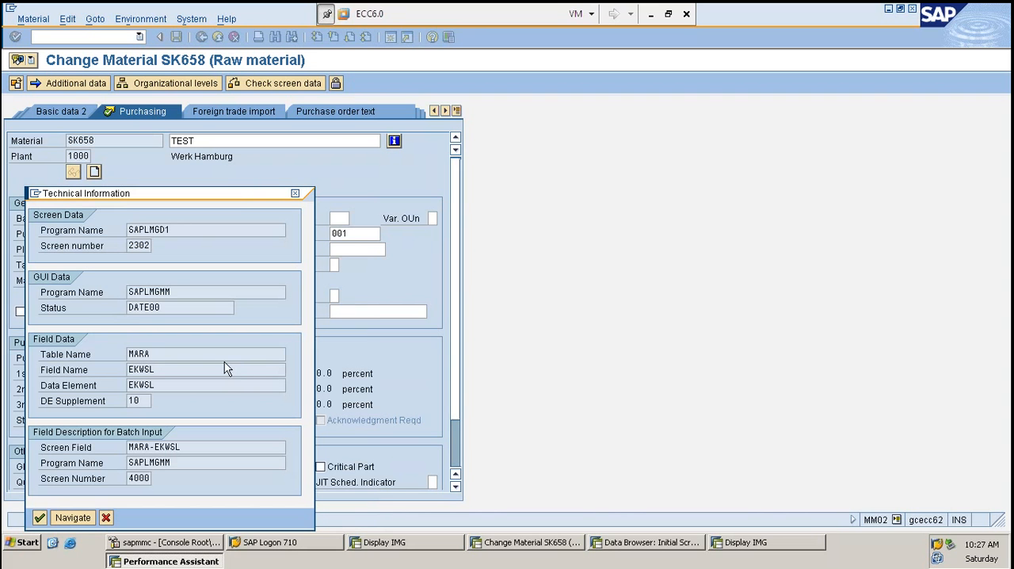
{"action": "left_click", "coordinate": [202, 374]}
{"action": "left_click", "coordinate": [396, 542]}
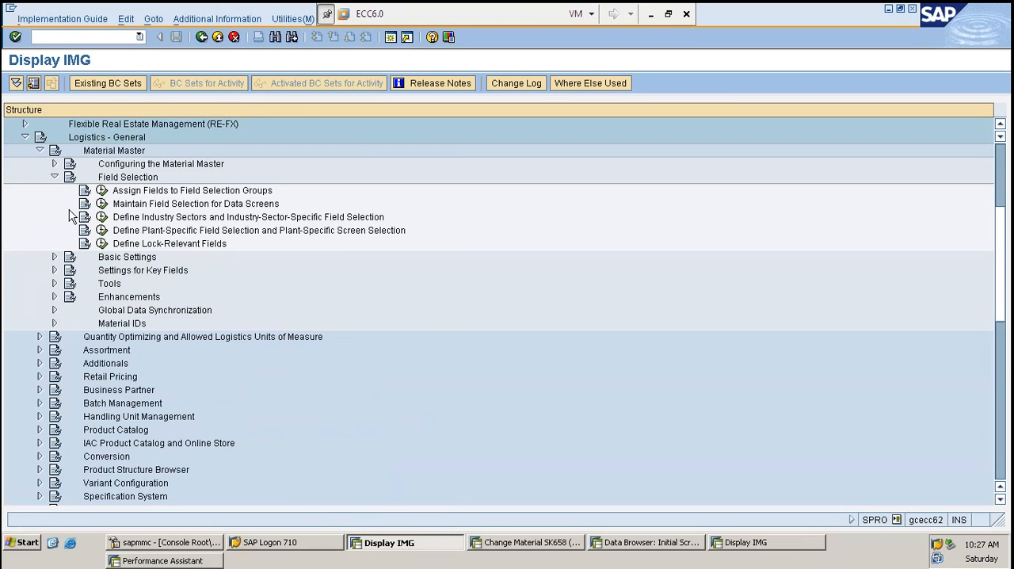
- Look through the Basic Settings, Material Types and Settings for Key Fields activities under Material Master
{"action": "scroll", "coordinate": [71, 216], "scroll_direction": "up", "scroll_amount": 5}
{"action": "scroll", "coordinate": [71, 215], "scroll_direction": "up", "scroll_amount": 1}
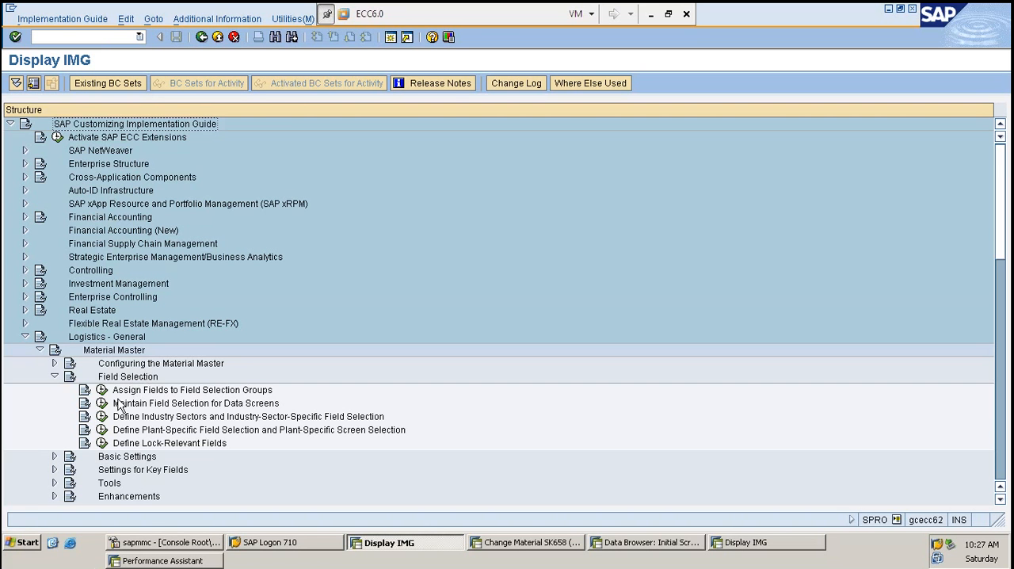
{"action": "left_click", "coordinate": [55, 377]}
{"action": "left_click", "coordinate": [55, 389]}
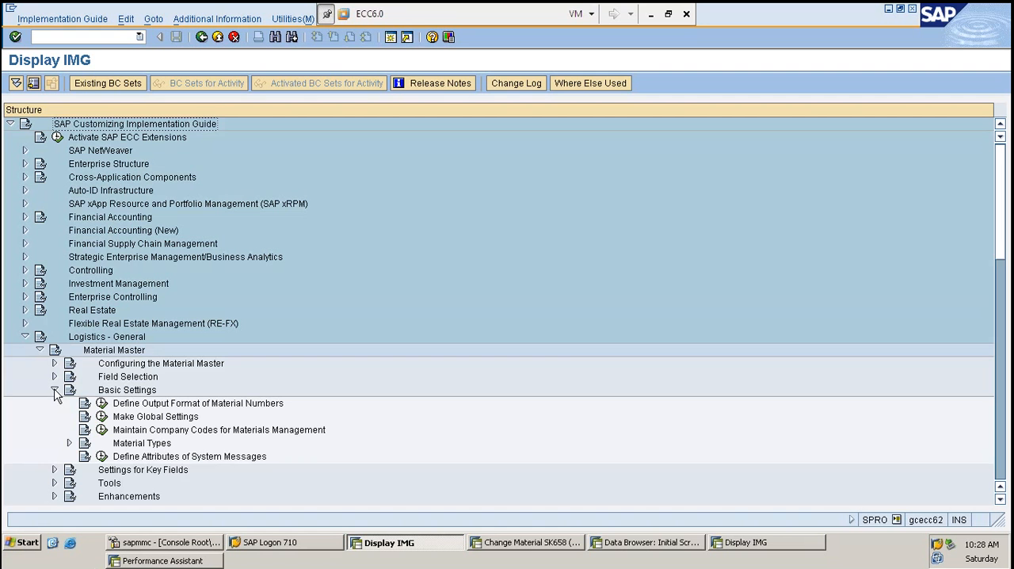
{"action": "left_click", "coordinate": [69, 444]}
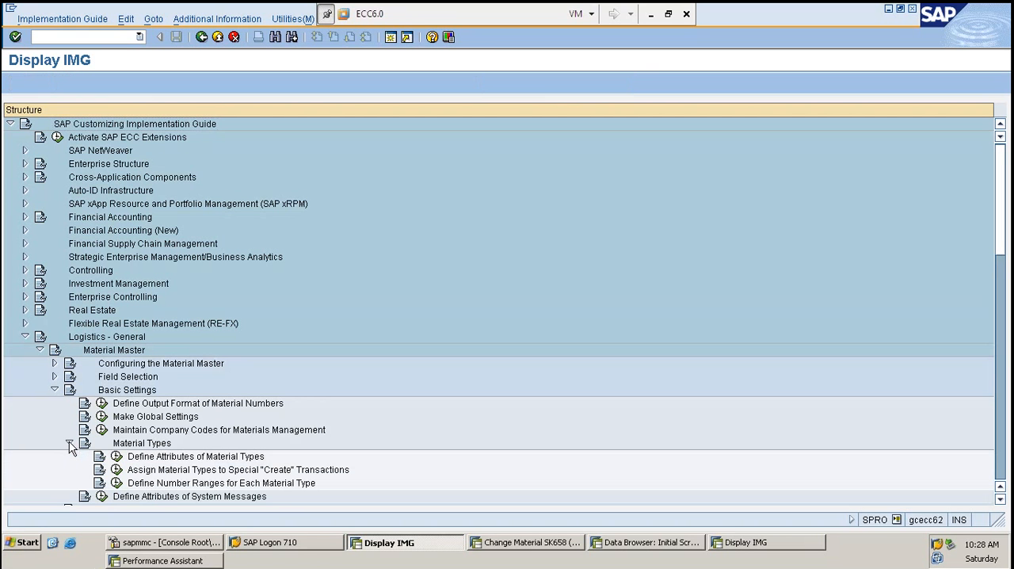
{"action": "scroll", "coordinate": [75, 473], "scroll_direction": "down", "scroll_amount": 1}
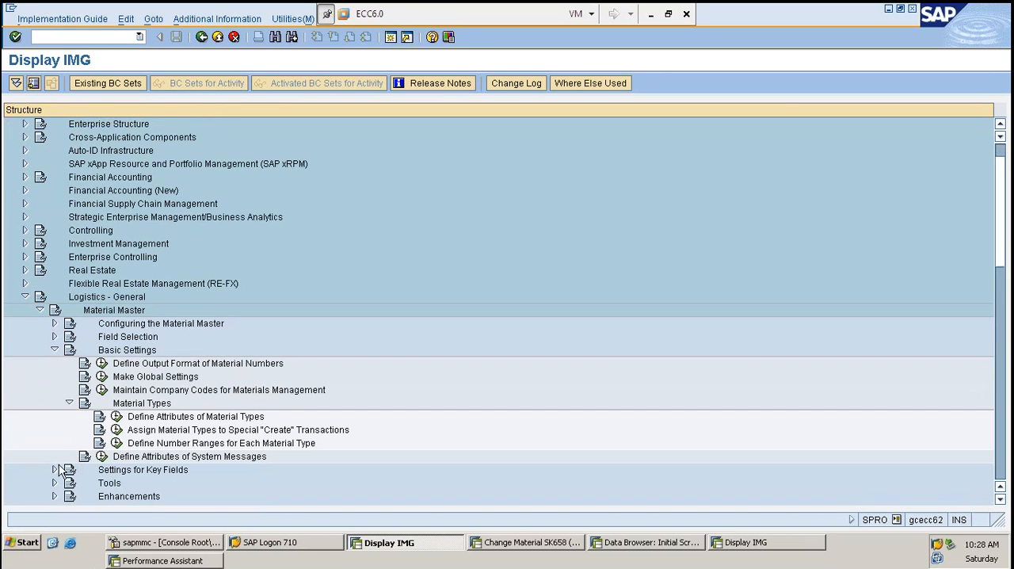
{"action": "scroll", "coordinate": [61, 469], "scroll_direction": "down", "scroll_amount": 1}
{"action": "left_click", "coordinate": [53, 429]}
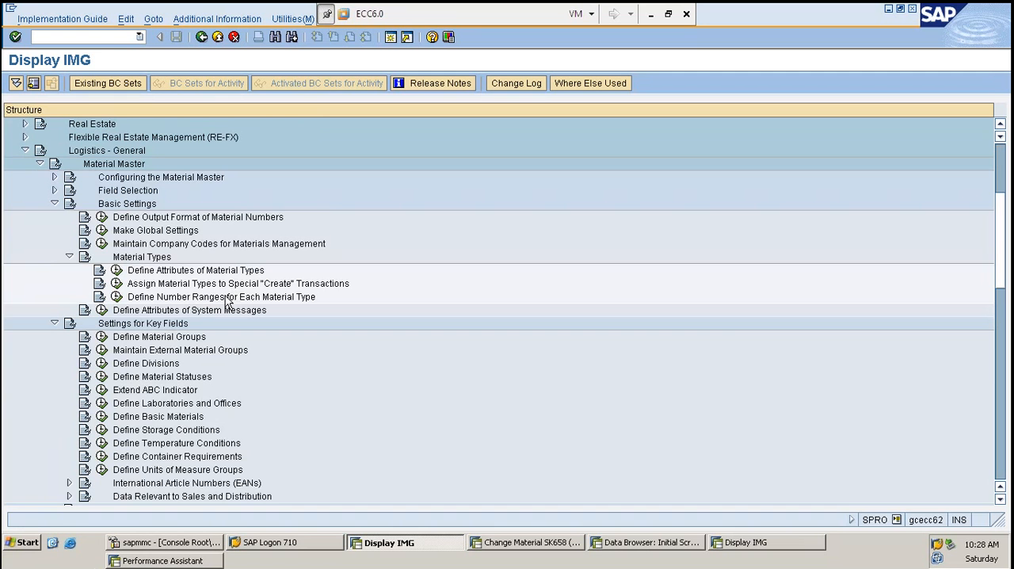
- Collapse Basic Settings and Settings for Key Fields, expand Field Selection and open the Assign Fields to Field Selection Groups activity
{"action": "scroll", "coordinate": [119, 269], "scroll_direction": "up", "scroll_amount": 1}
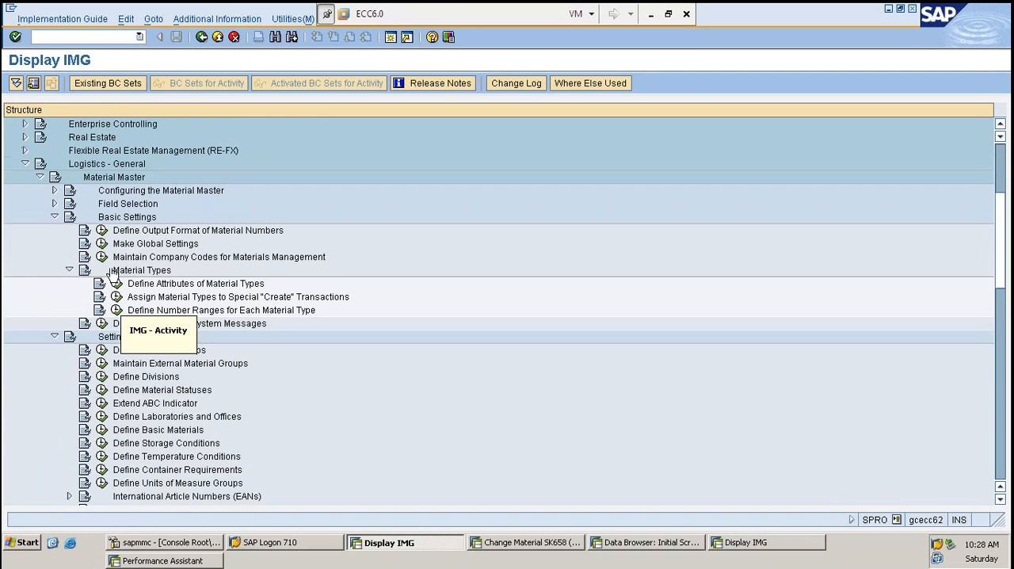
{"action": "left_click", "coordinate": [54, 216]}
{"action": "left_click", "coordinate": [53, 230]}
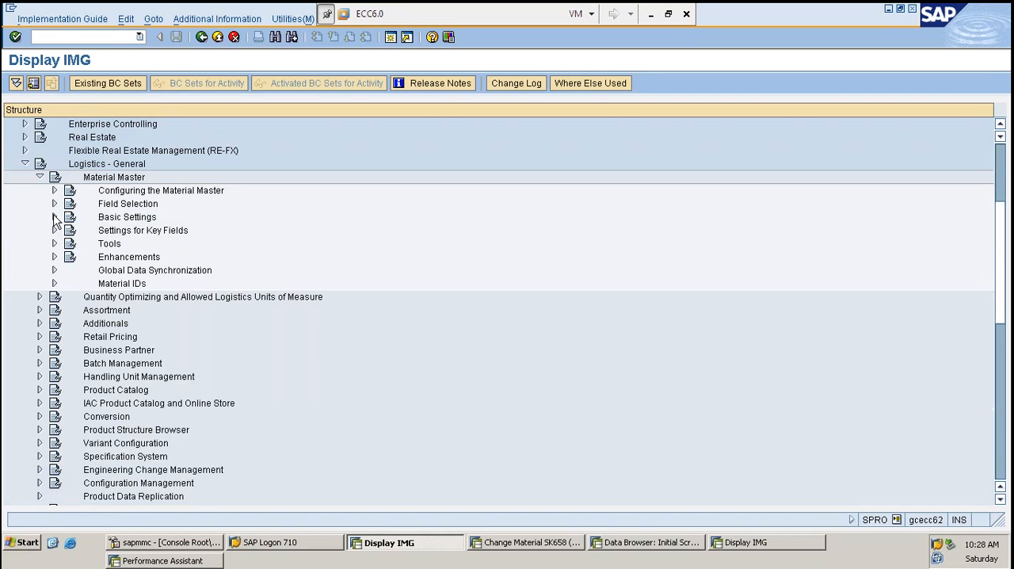
{"action": "left_click", "coordinate": [54, 204]}
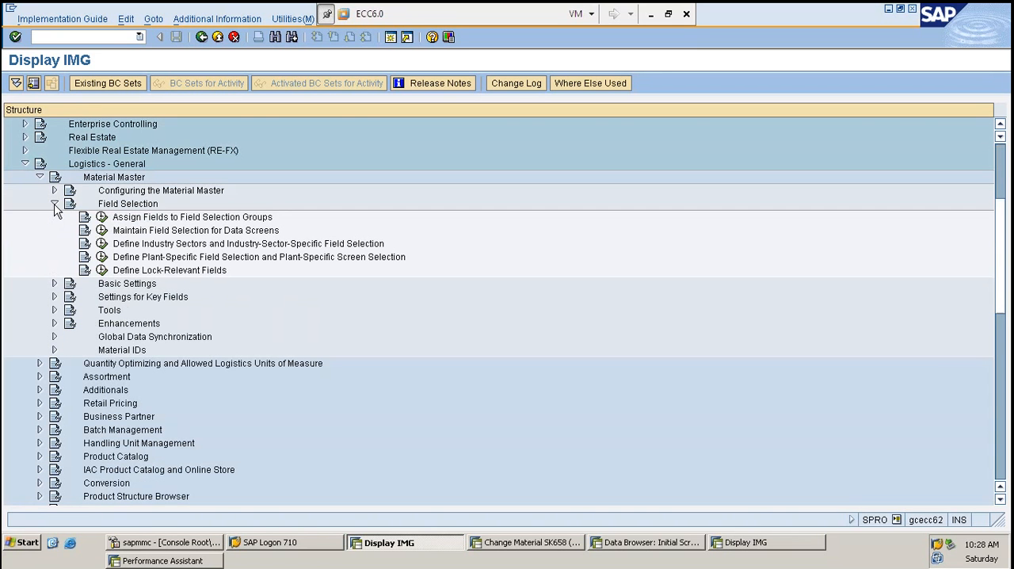
{"action": "left_click", "coordinate": [102, 217]}
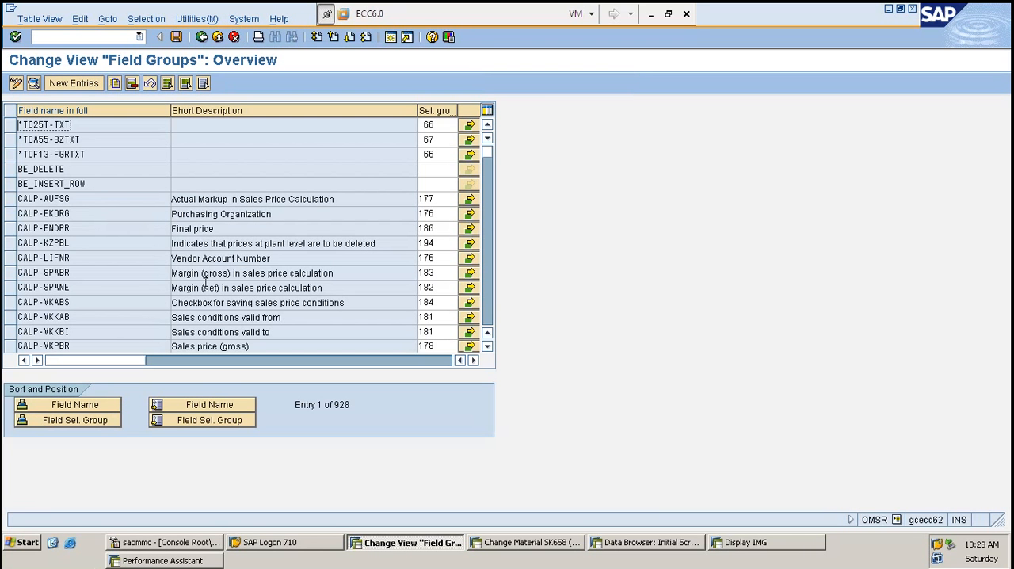
{"action": "key", "text": "F3"}
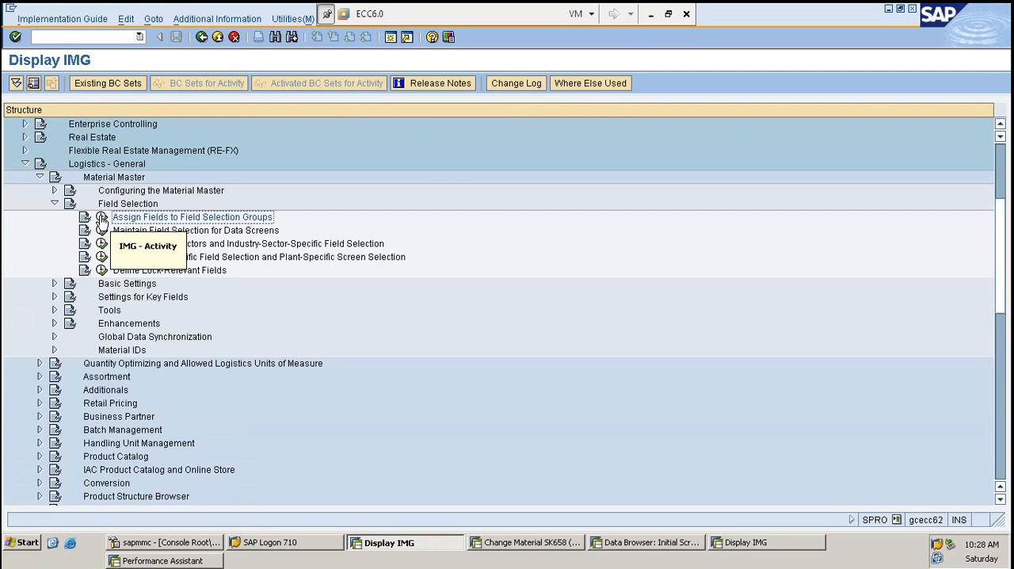
{"action": "left_click", "coordinate": [102, 219]}
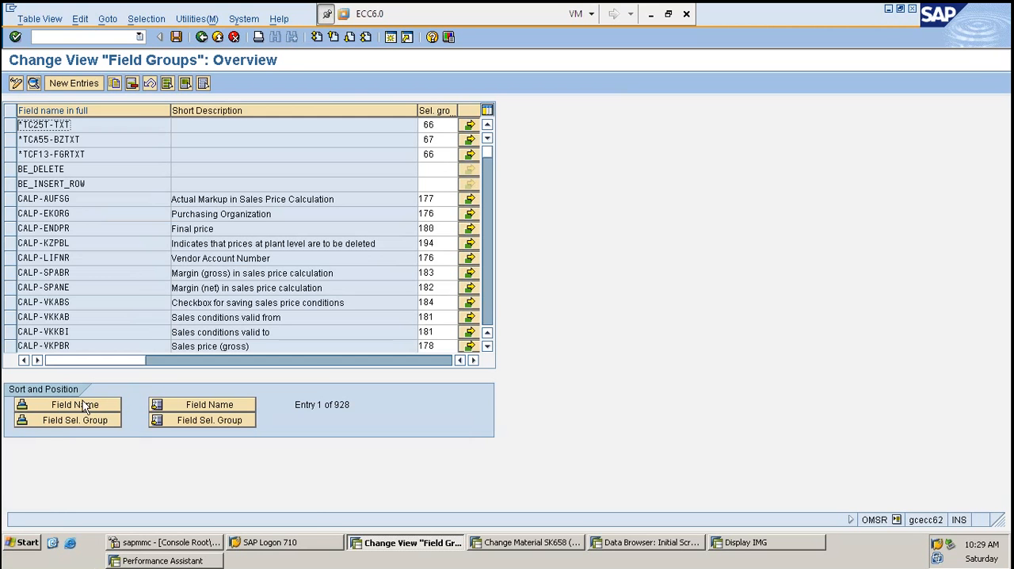
- Copy the field name EKWSL from the purchasing value key's technical information and position the Field Groups list on it
{"action": "left_click", "coordinate": [524, 543]}
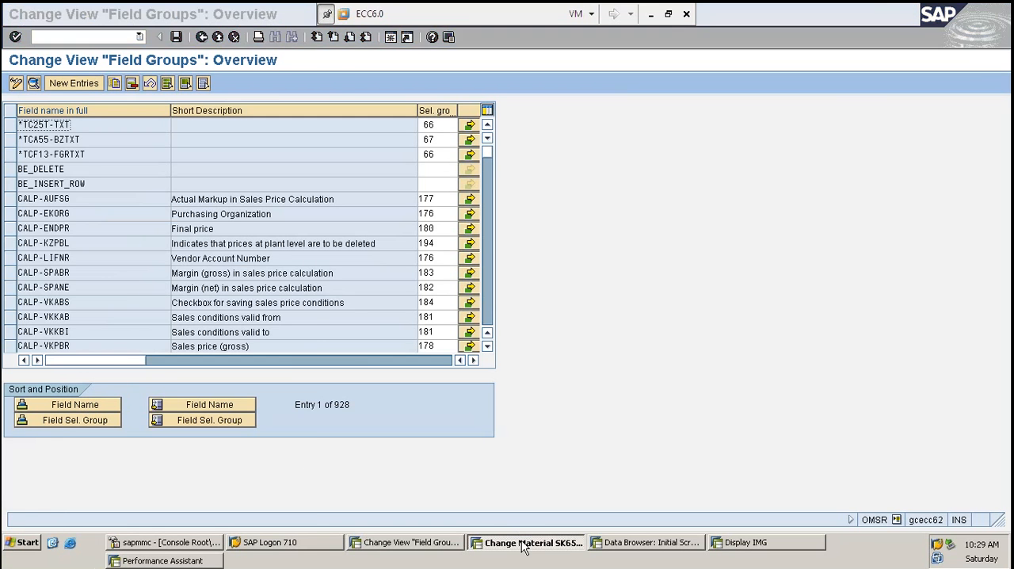
{"action": "left_click_drag", "start_coordinate": [157, 370], "coordinate": [127, 370]}
{"action": "key", "text": "ctrl+c"}
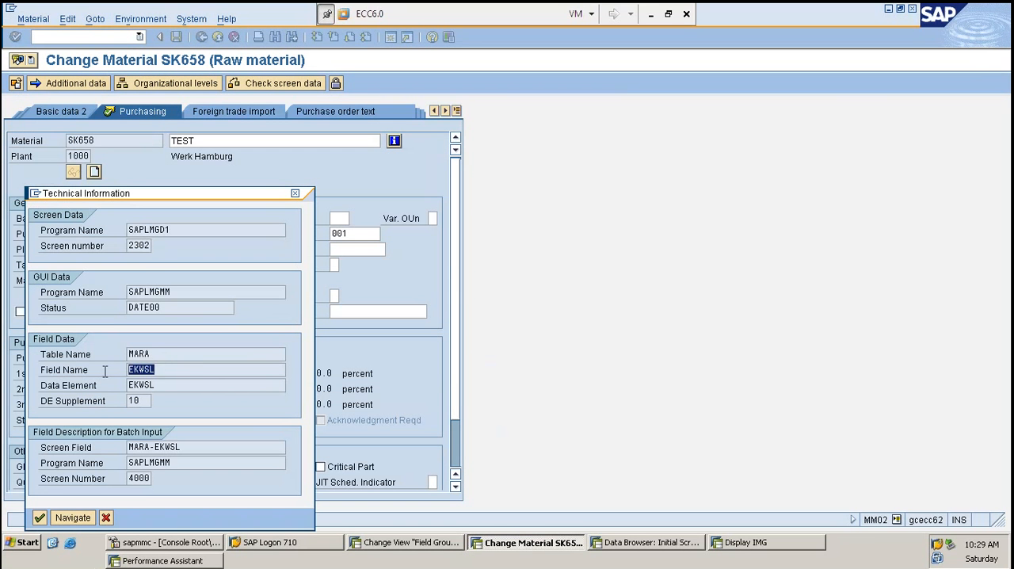
{"action": "key", "text": "alt+Tab"}
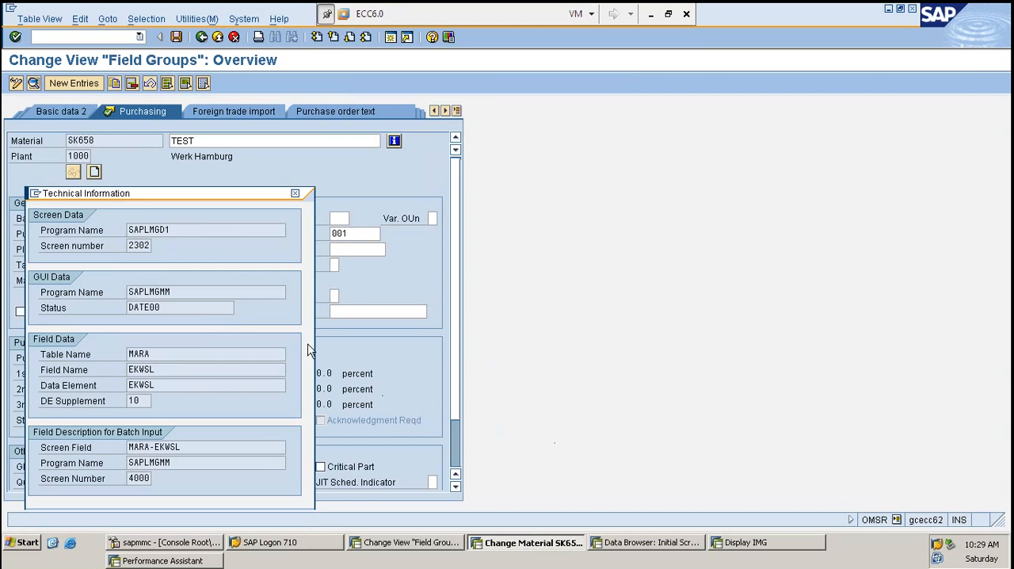
{"action": "left_click", "coordinate": [215, 405]}
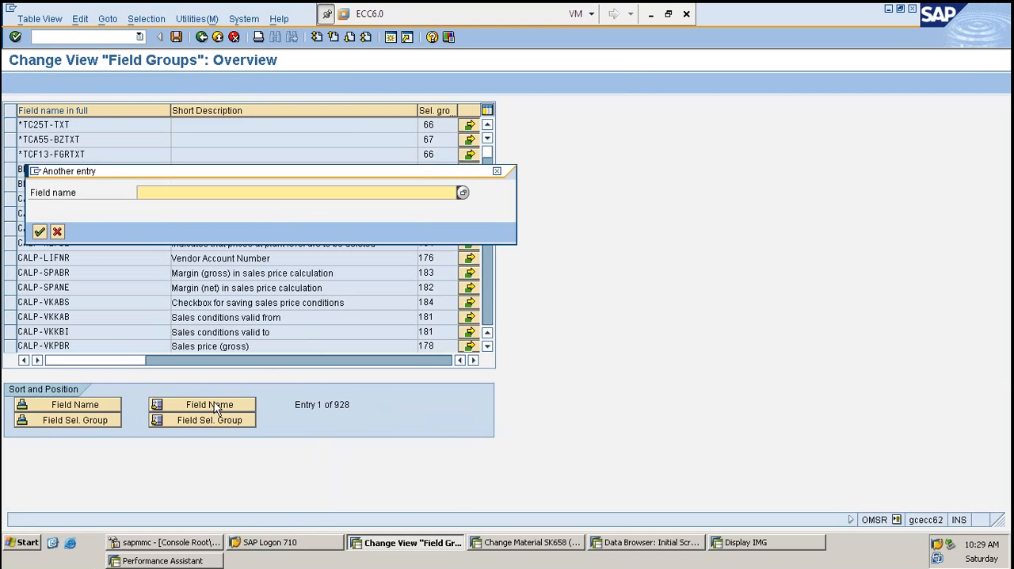
{"action": "key", "text": "ctrl+v"}
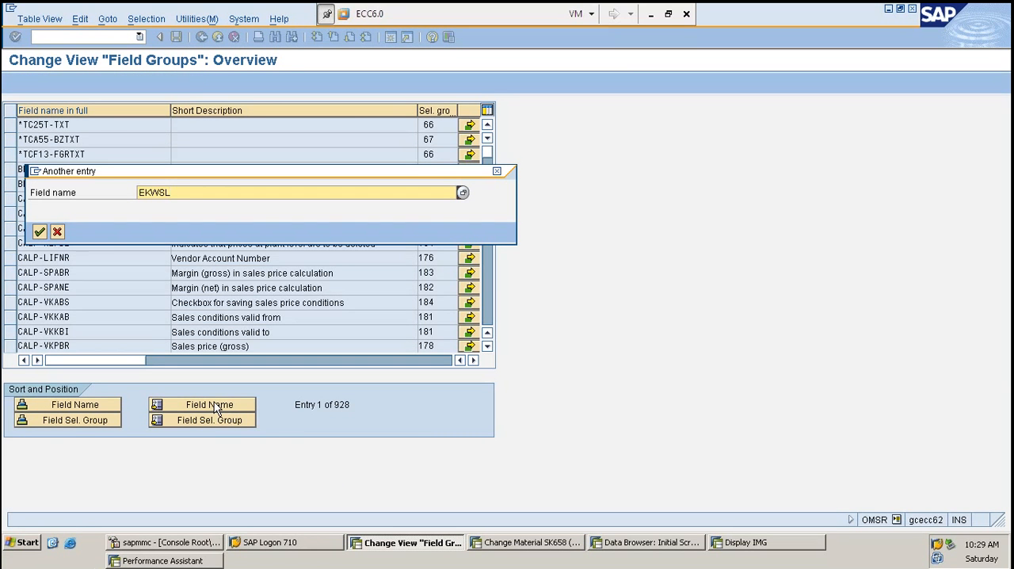
{"action": "key", "text": "Return"}
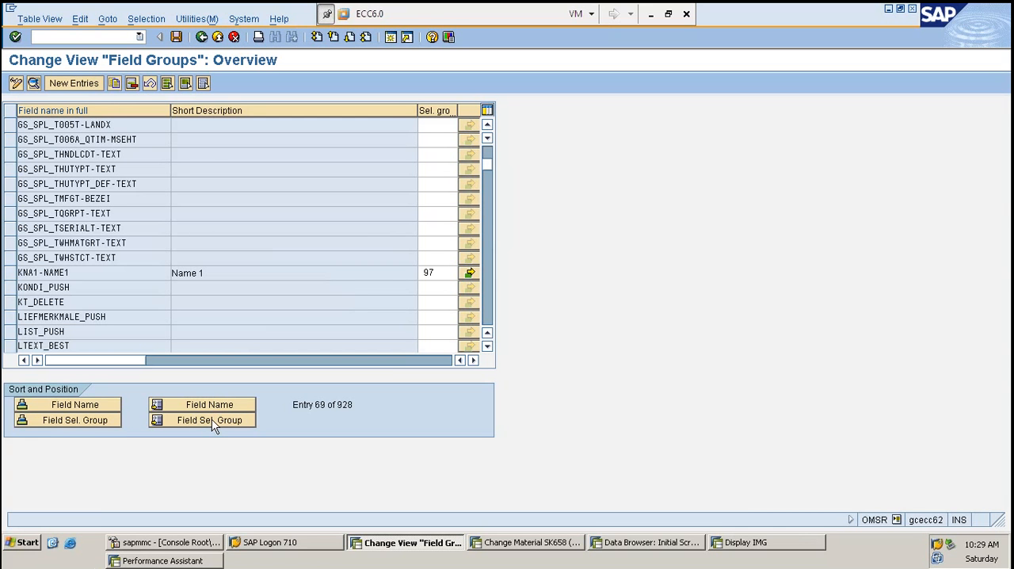
- Sort the Field Groups list by field selection group and position it on the field name MARA
{"action": "left_click", "coordinate": [212, 422]}
{"action": "key", "text": "Escape"}
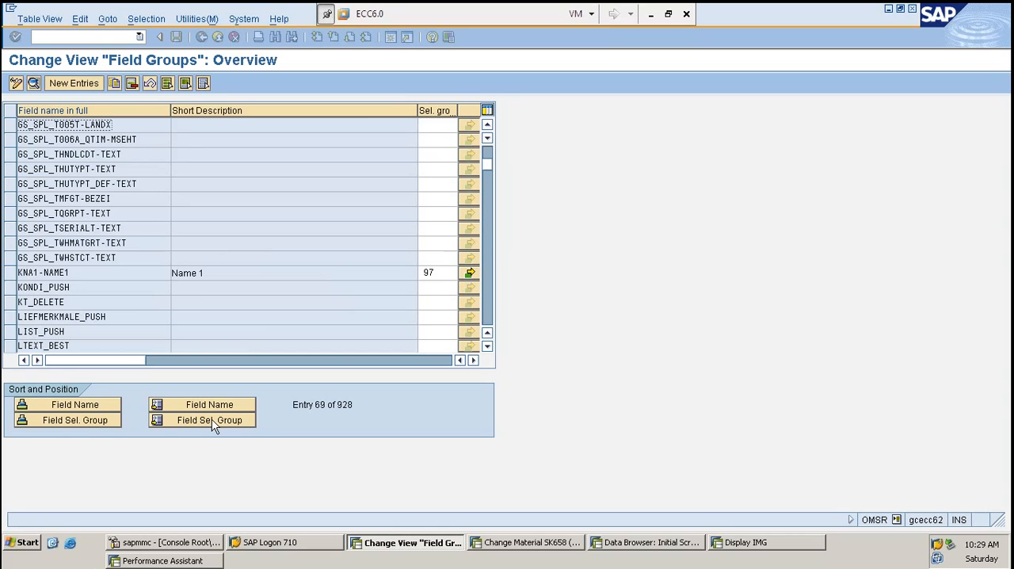
{"action": "left_click", "coordinate": [110, 420]}
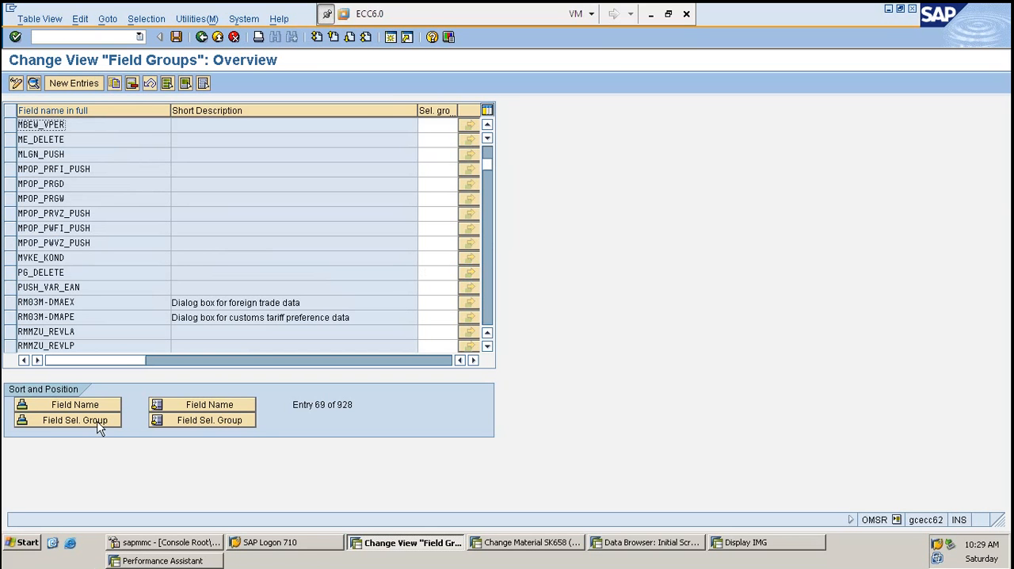
{"action": "left_click", "coordinate": [192, 408]}
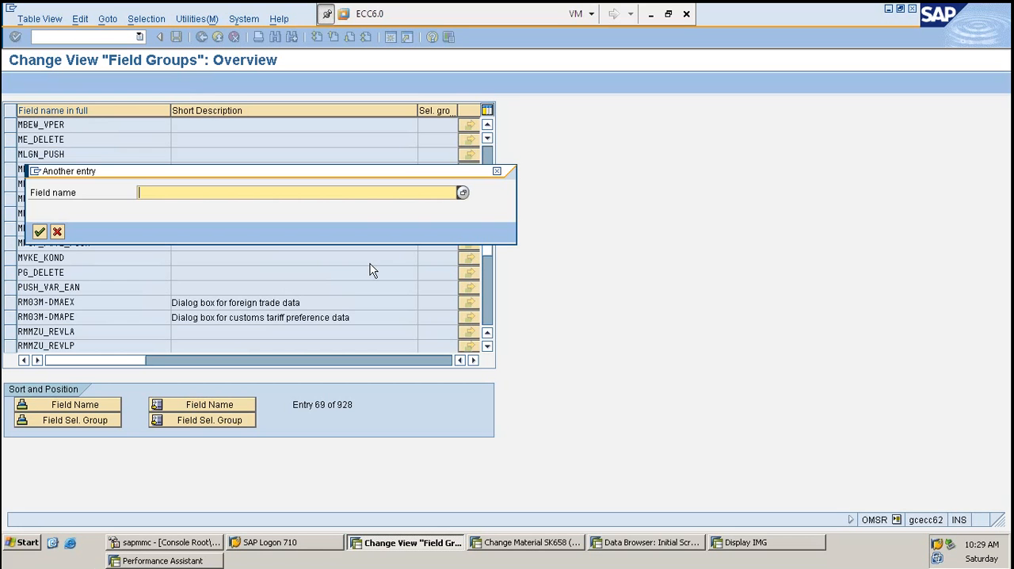
{"action": "type", "text": "m"}
{"action": "key", "text": "BackSpace"}
{"action": "type", "text": "MARA"}
{"action": "key", "text": "Return"}
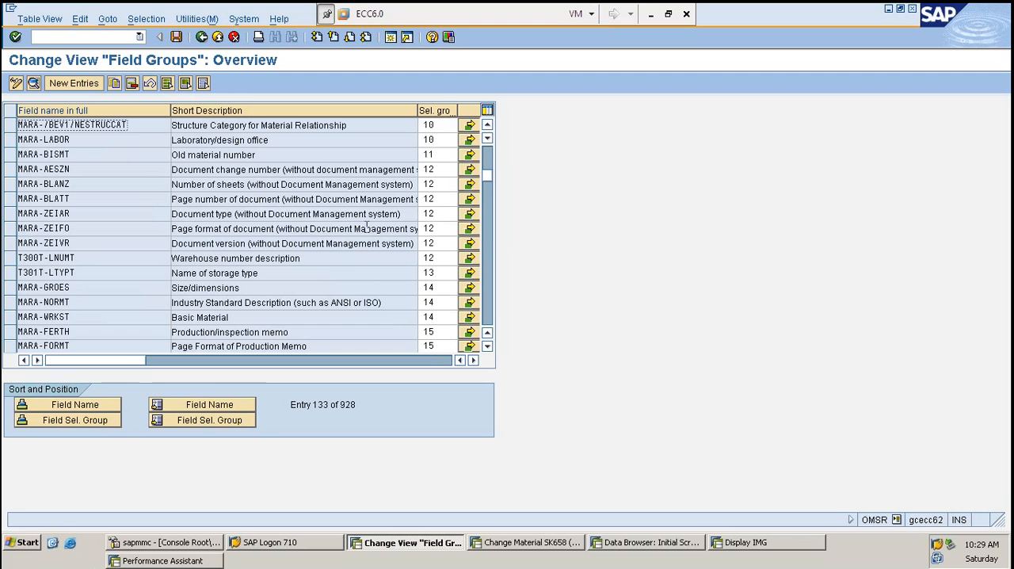
- Position the sorted Field Groups list on the field name starting with EK
{"action": "left_click", "coordinate": [218, 404]}
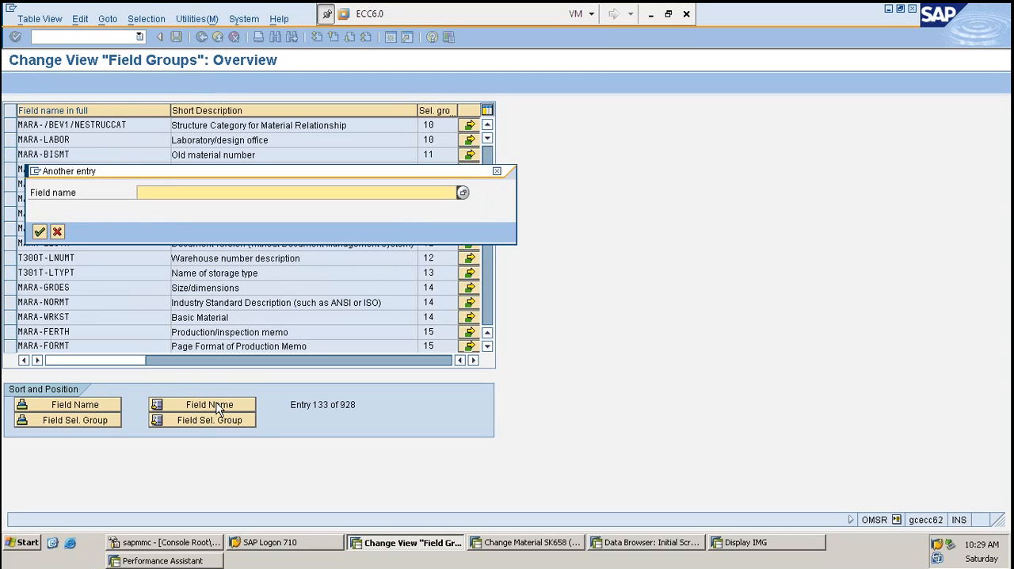
{"action": "type", "text": "EK"}
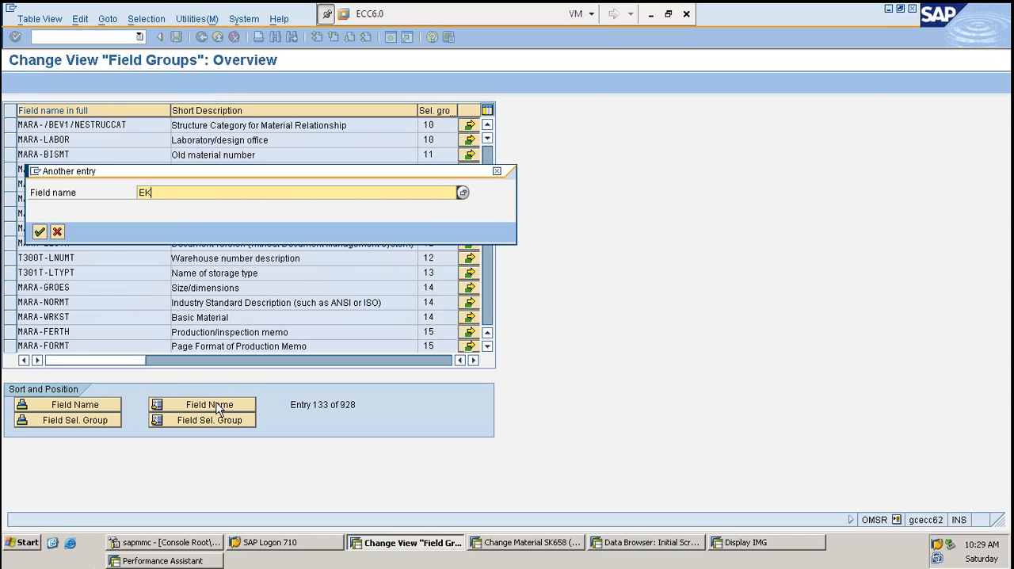
{"action": "type", "text": "KO"}
{"action": "key", "text": "Return"}
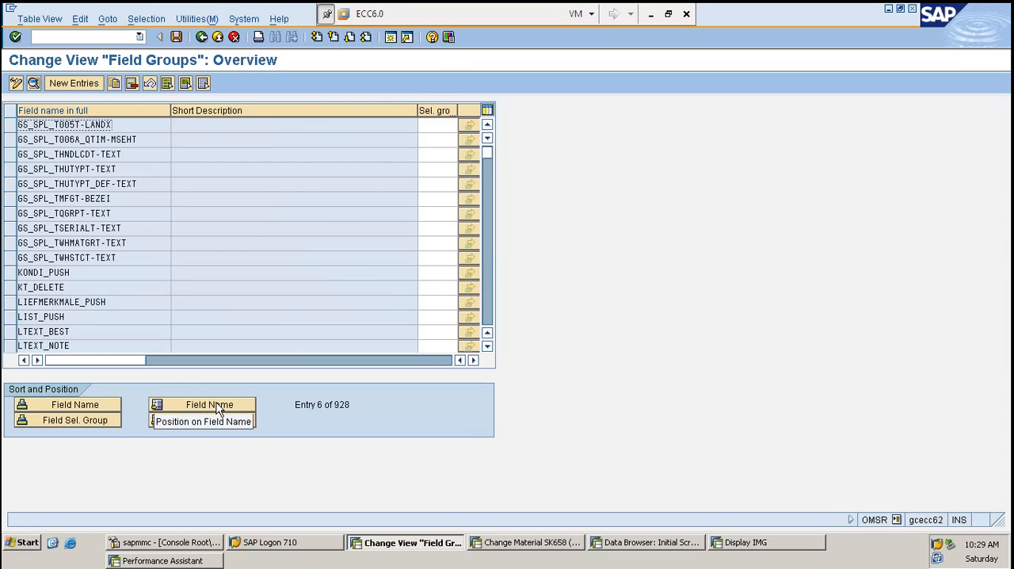
- Browse the Field Groups list and examine the selection group assigned to Material Group (MARA-MATKL)
{"action": "scroll", "coordinate": [204, 358], "scroll_direction": "up", "scroll_amount": 5}
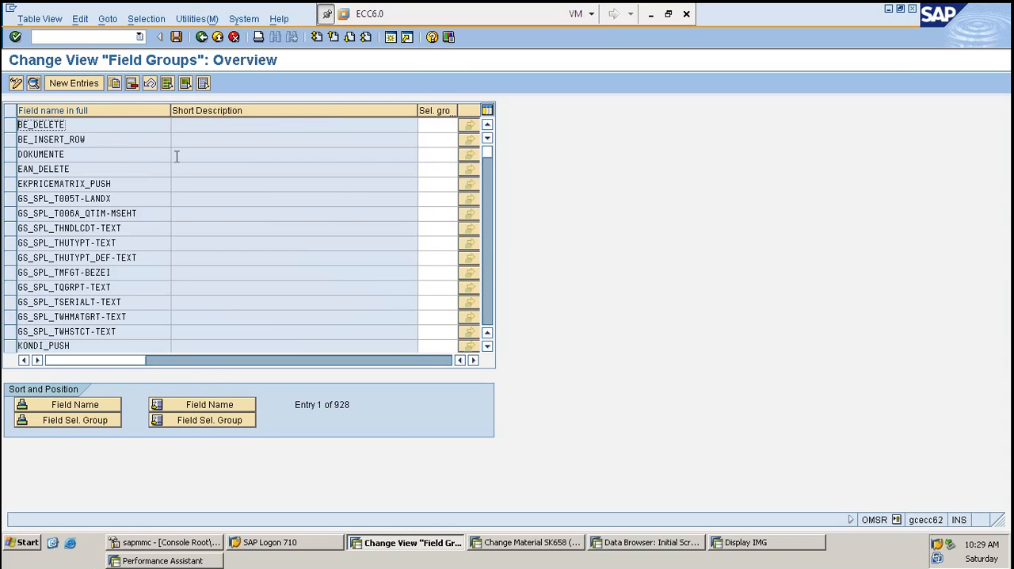
{"action": "scroll", "coordinate": [190, 152], "scroll_direction": "down", "scroll_amount": 5}
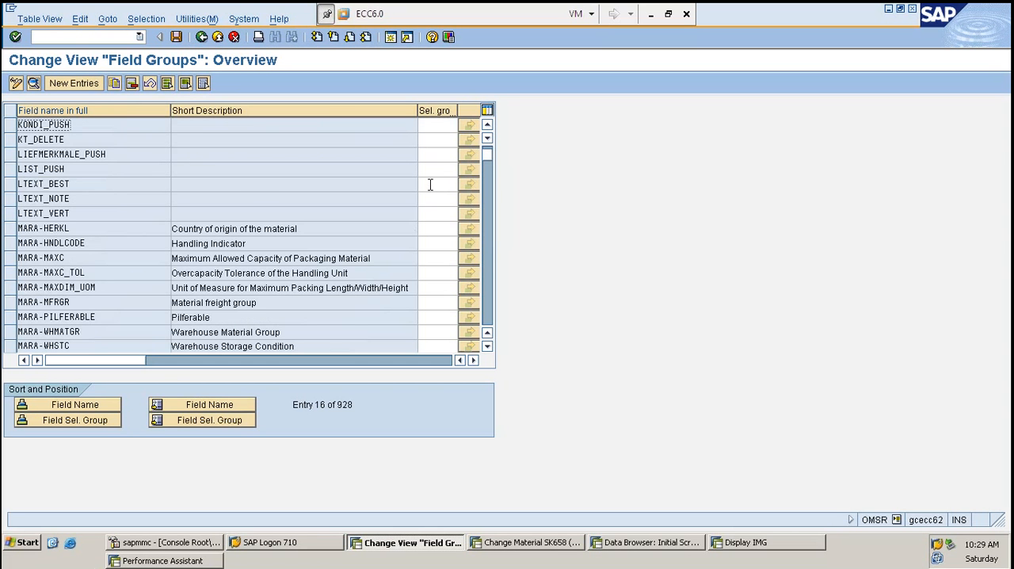
{"action": "scroll", "coordinate": [428, 208], "scroll_direction": "down", "scroll_amount": 3}
{"action": "scroll", "coordinate": [428, 208], "scroll_direction": "down", "scroll_amount": 14}
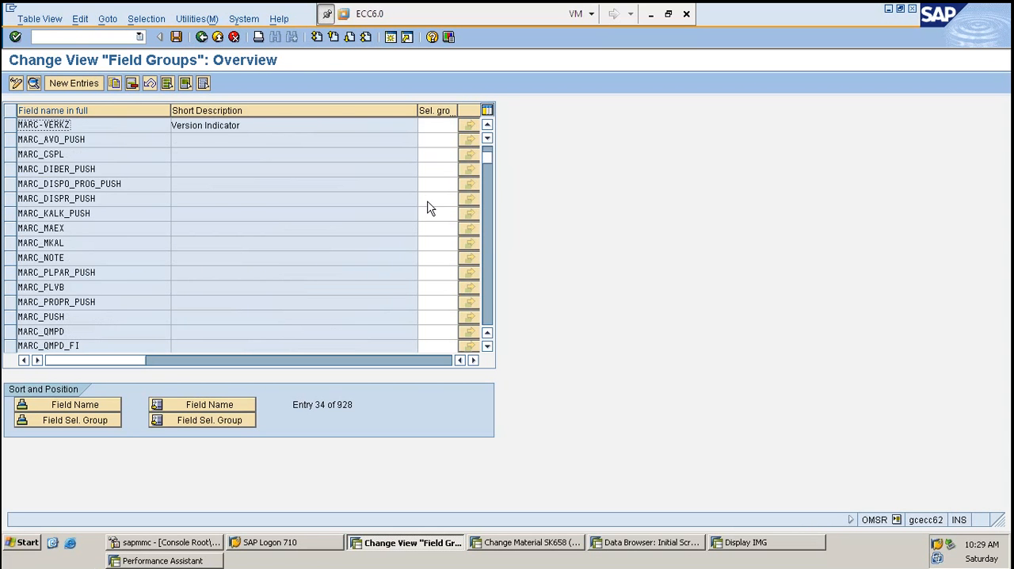
{"action": "scroll", "coordinate": [322, 231], "scroll_direction": "down", "scroll_amount": 1}
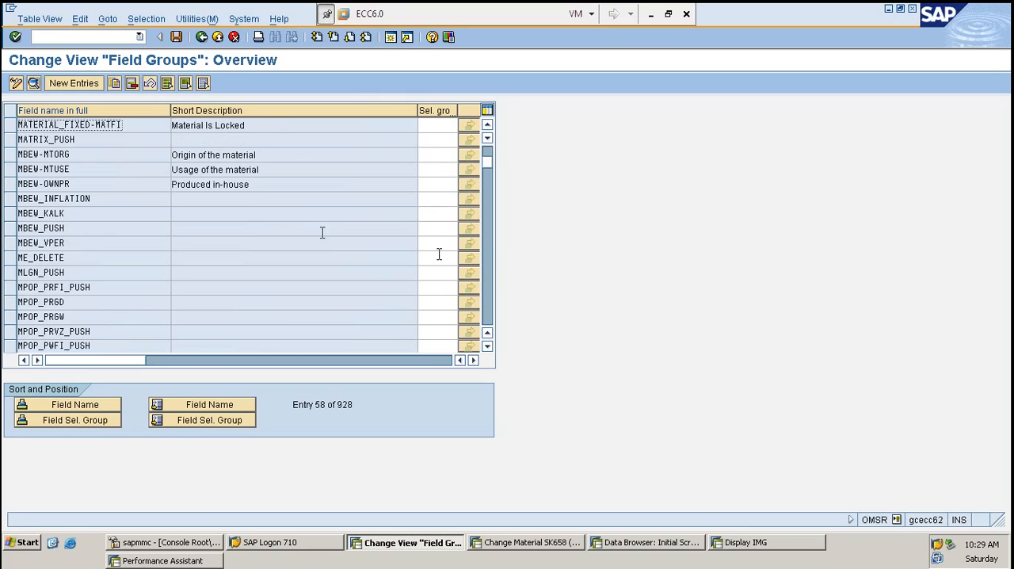
{"action": "scroll", "coordinate": [80, 238], "scroll_direction": "down", "scroll_amount": 1}
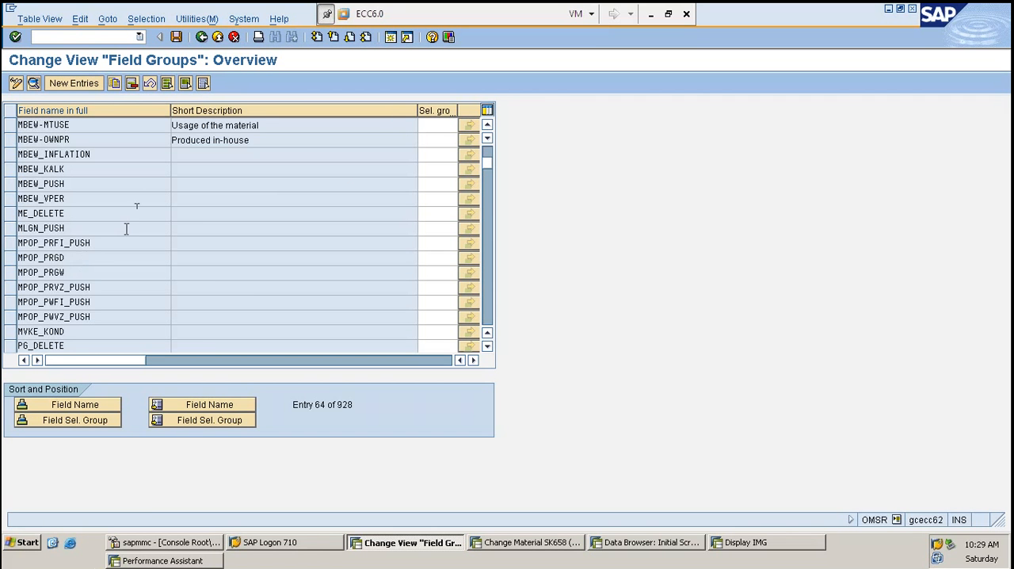
{"action": "scroll", "coordinate": [125, 227], "scroll_direction": "down", "scroll_amount": 4}
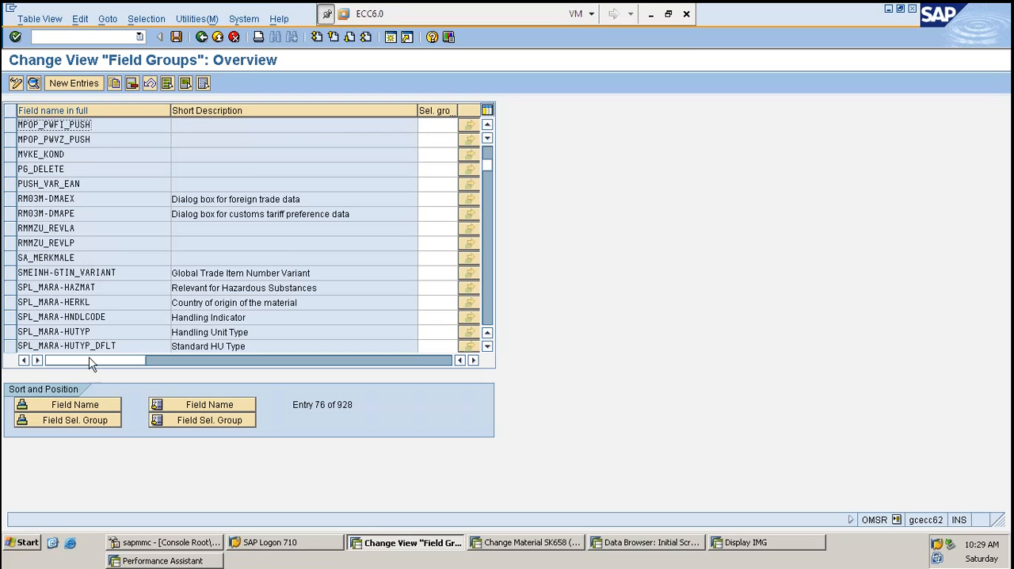
{"action": "scroll", "coordinate": [78, 246], "scroll_direction": "down", "scroll_amount": 3}
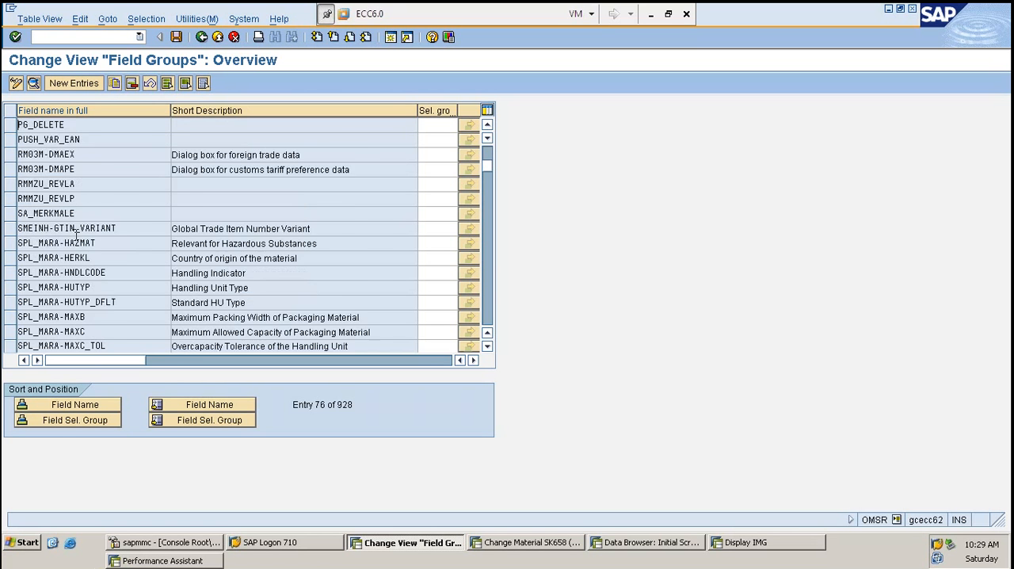
{"action": "scroll", "coordinate": [77, 236], "scroll_direction": "down", "scroll_amount": 5}
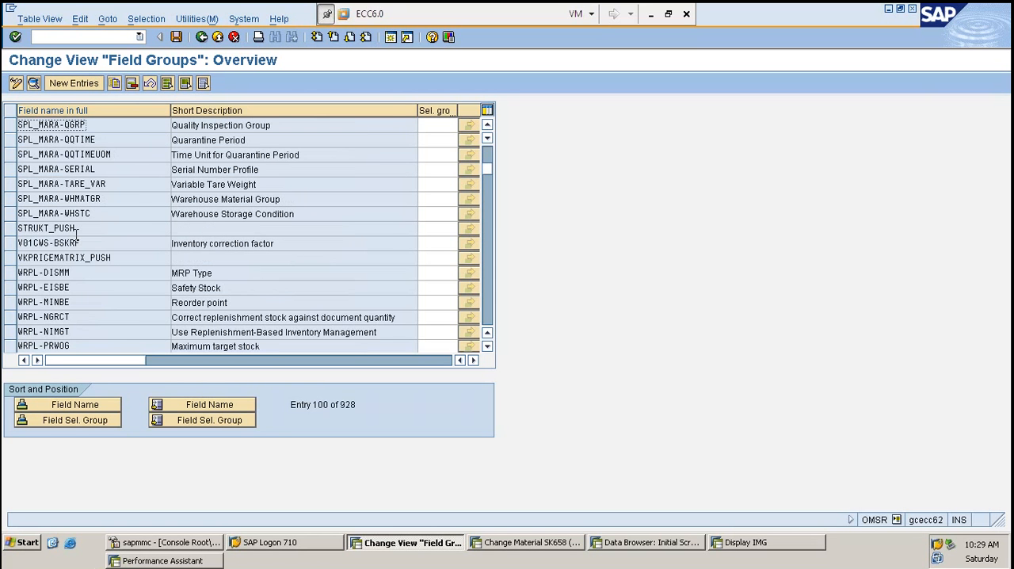
{"action": "scroll", "coordinate": [77, 230], "scroll_direction": "down", "scroll_amount": 2}
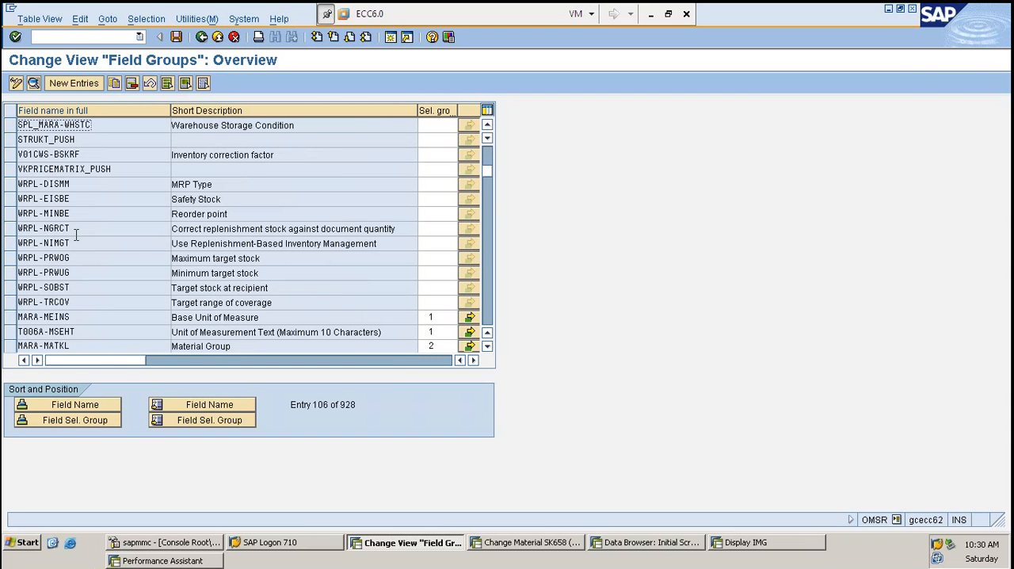
{"action": "left_click", "coordinate": [238, 348]}
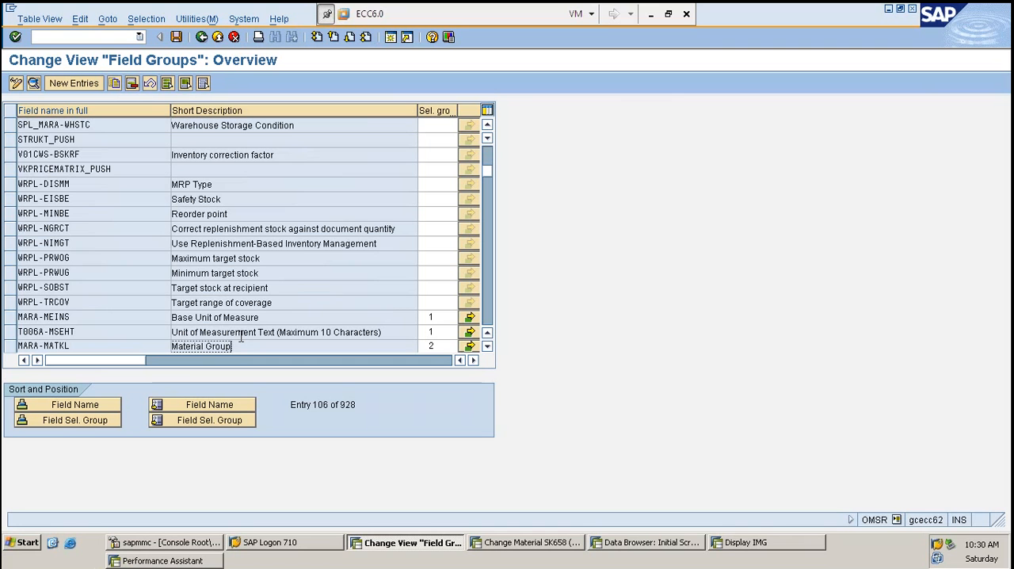
{"action": "left_click", "coordinate": [434, 346]}
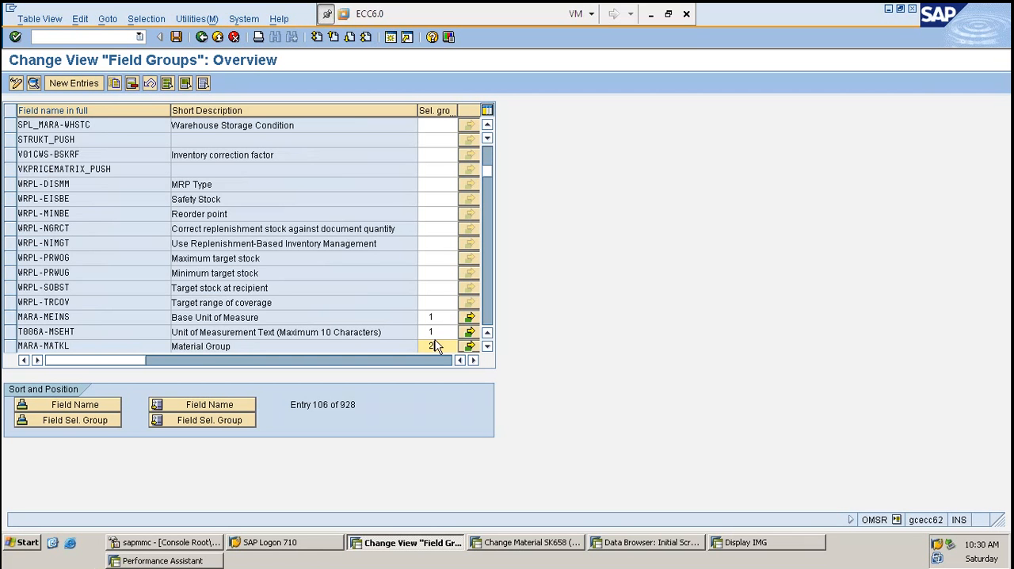
- Position the Field Groups list on field selection group 23
{"action": "scroll", "coordinate": [438, 330], "scroll_direction": "down", "scroll_amount": 1}
{"action": "scroll", "coordinate": [438, 331], "scroll_direction": "down", "scroll_amount": 2}
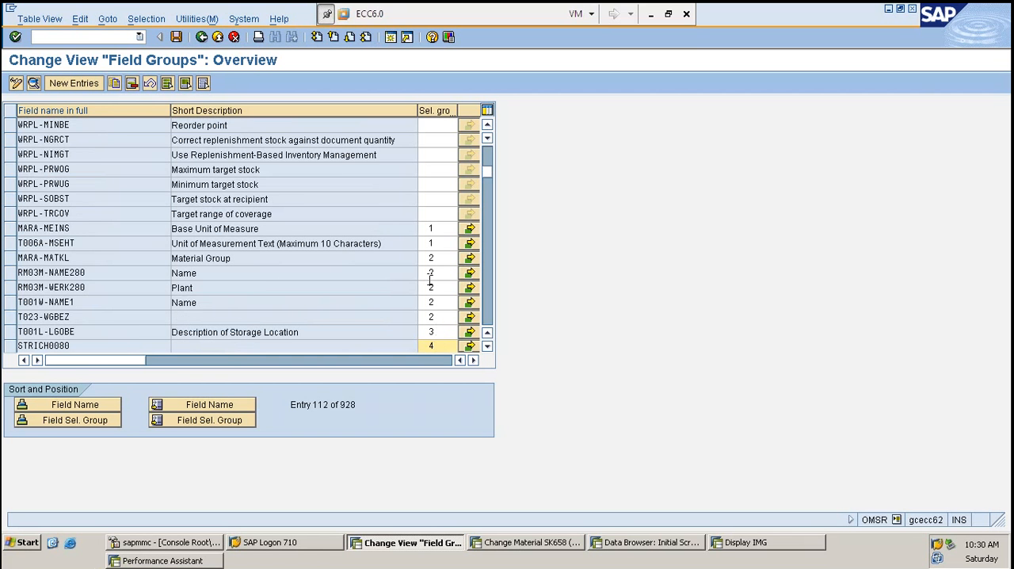
{"action": "scroll", "coordinate": [430, 277], "scroll_direction": "down", "scroll_amount": 1}
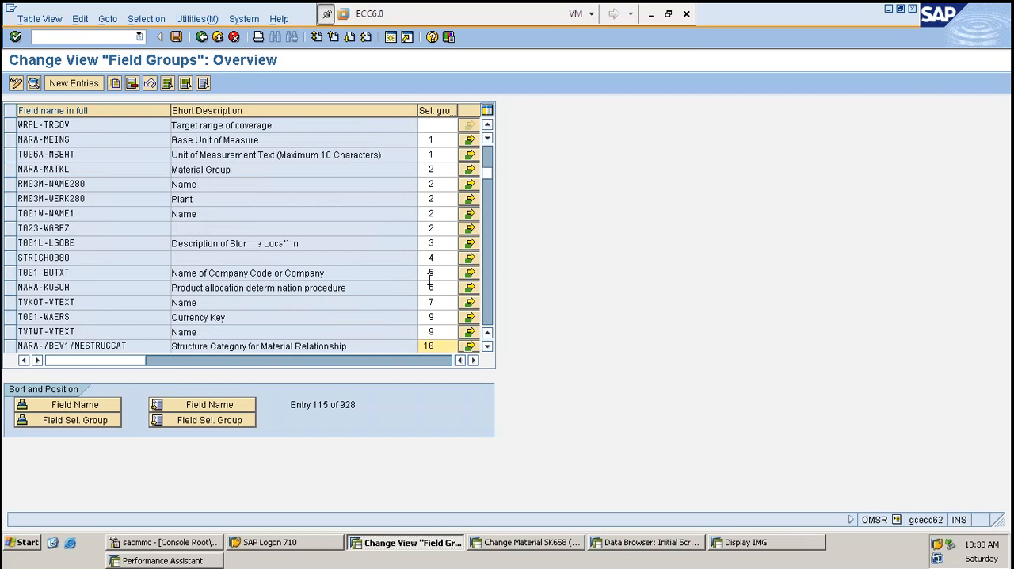
{"action": "left_click", "coordinate": [223, 426]}
{"action": "type", "text": "23"}
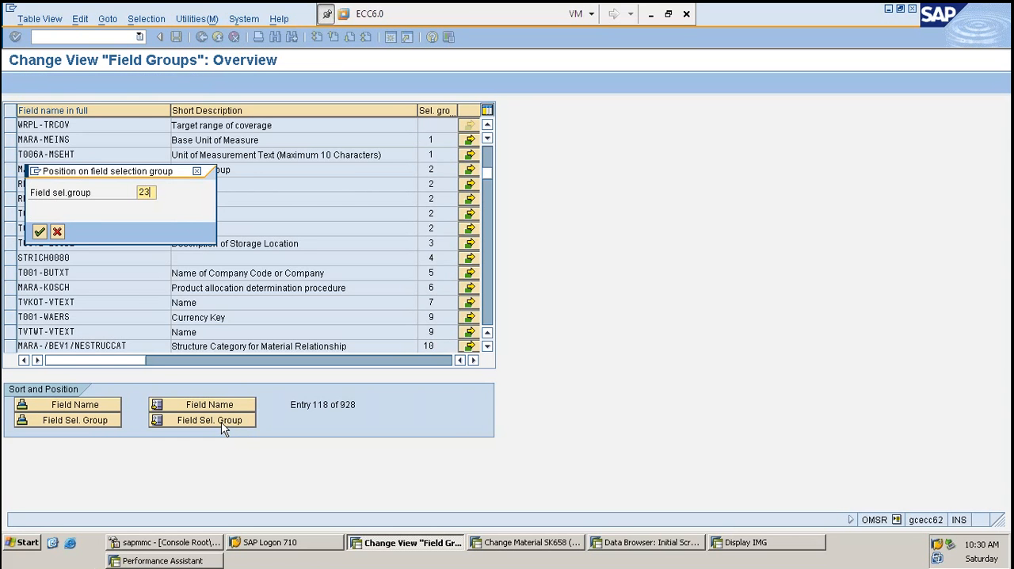
{"action": "key", "text": "Return"}
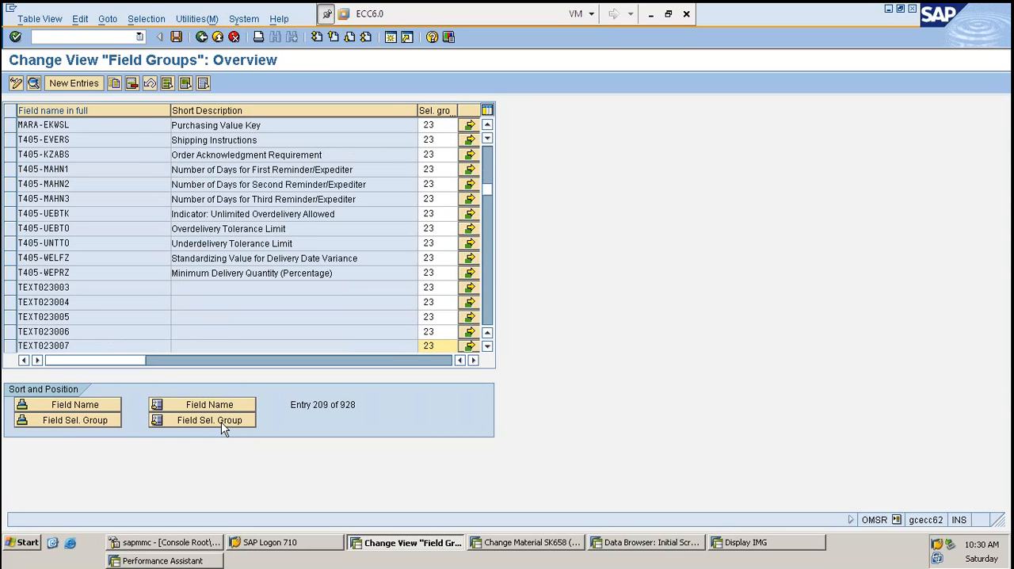
- Select the MARA-EKWSL row in the Field Groups list and examine its assigned selection group
{"action": "left_click", "coordinate": [138, 128]}
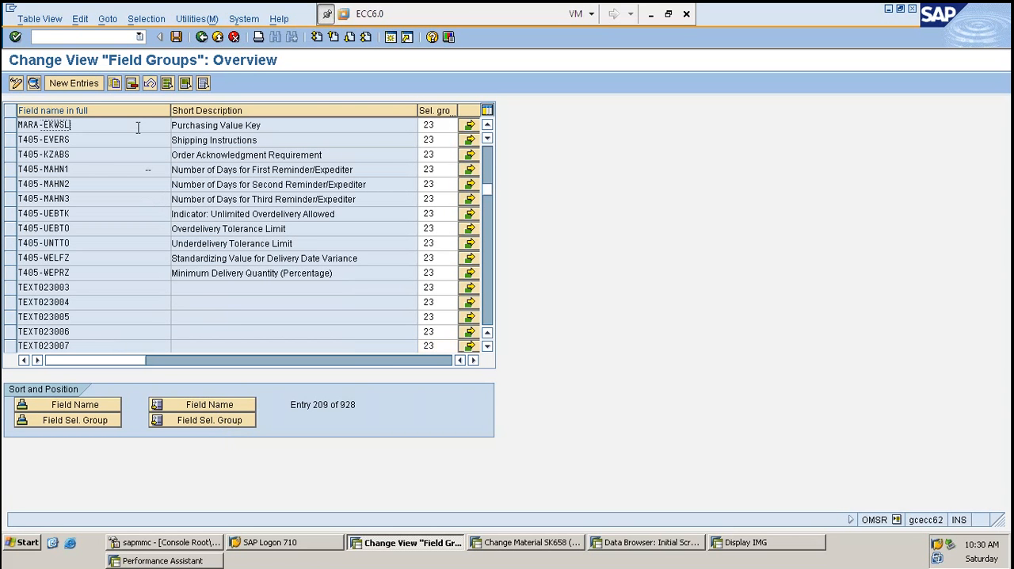
{"action": "left_click", "coordinate": [10, 127]}
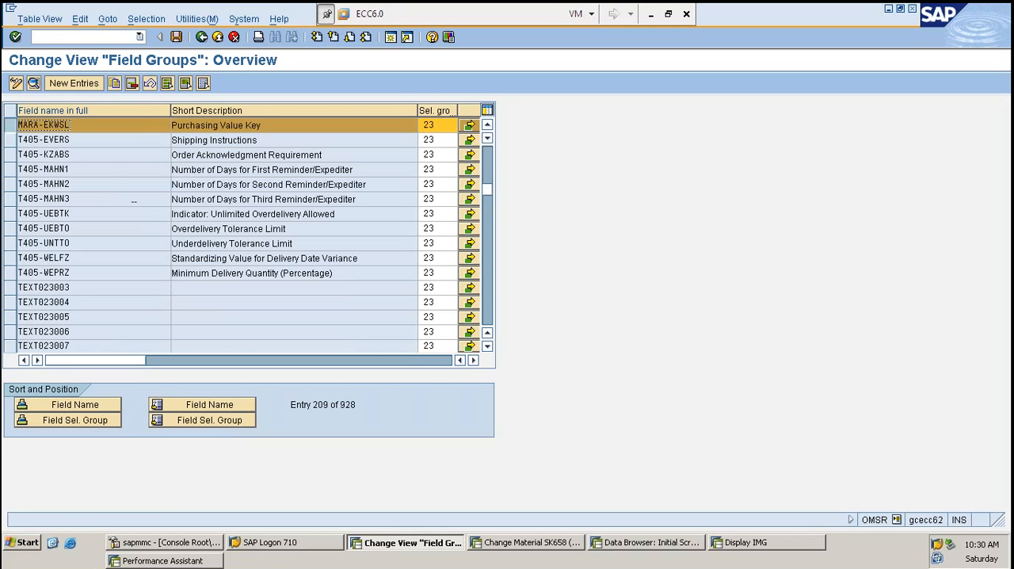
{"action": "left_click", "coordinate": [10, 126]}
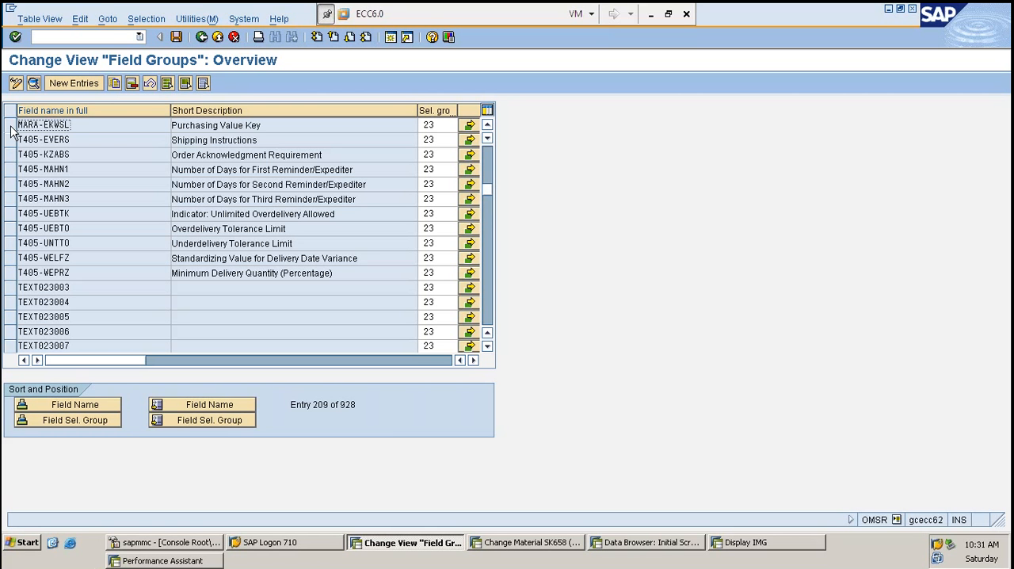
{"action": "left_click", "coordinate": [11, 126]}
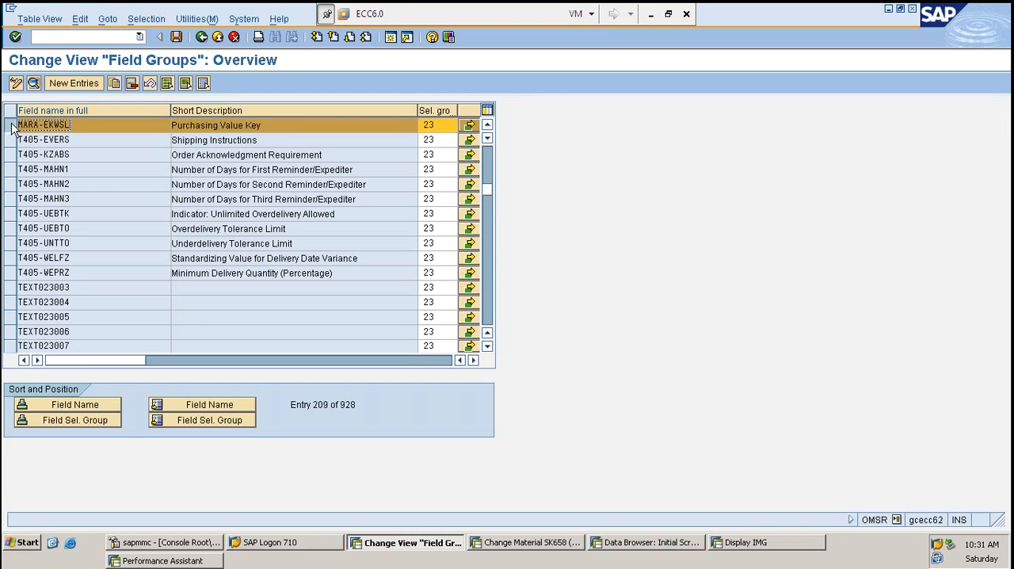
{"action": "left_click", "coordinate": [443, 124]}
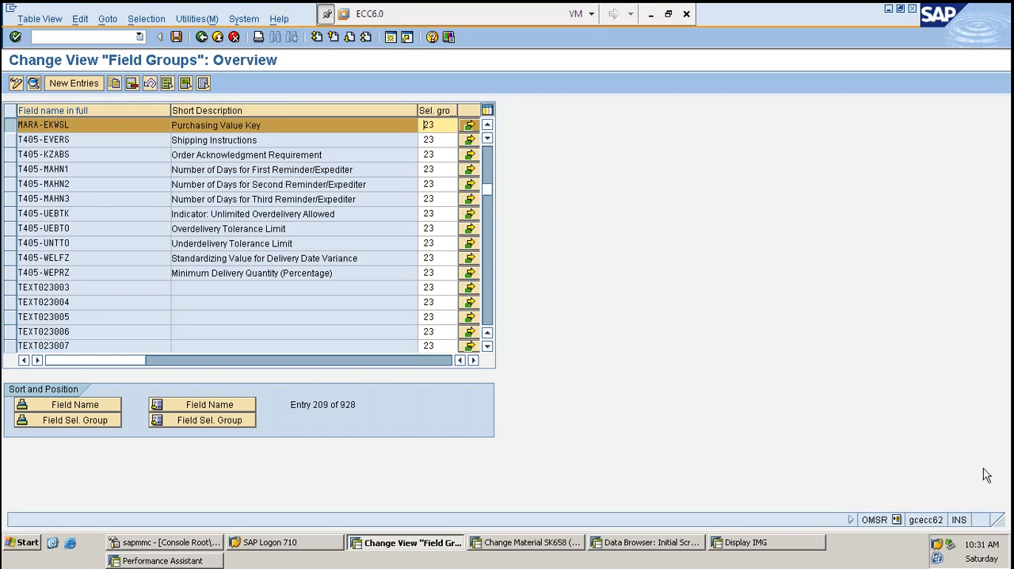
- Leave the Field Groups view and open Maintain Field Selection for Data Screens from the material master's Field Selection customizing
{"action": "key", "text": "F3"}
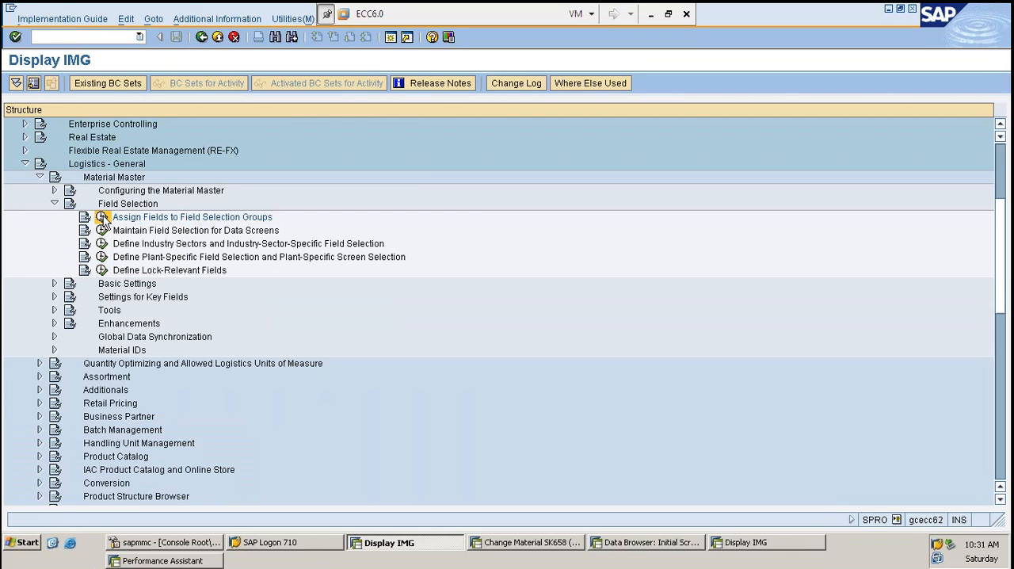
{"action": "left_click", "coordinate": [102, 218]}
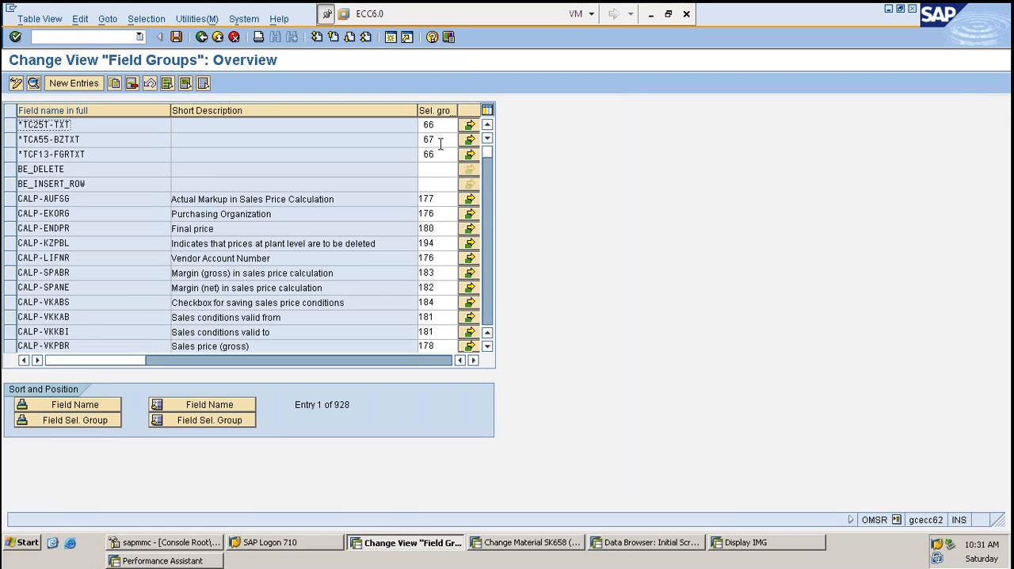
{"action": "key", "text": "F3"}
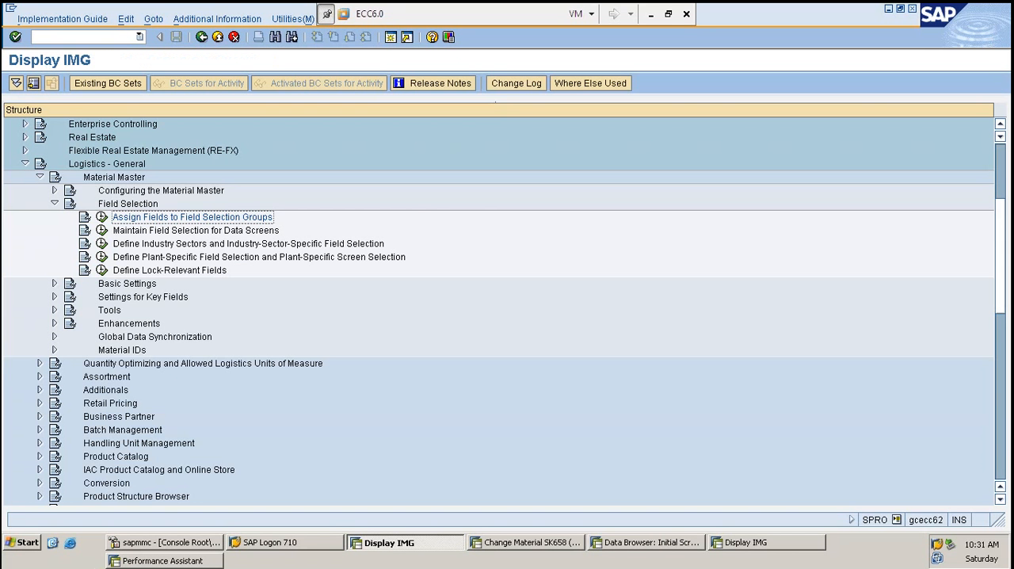
{"action": "left_click", "coordinate": [102, 231]}
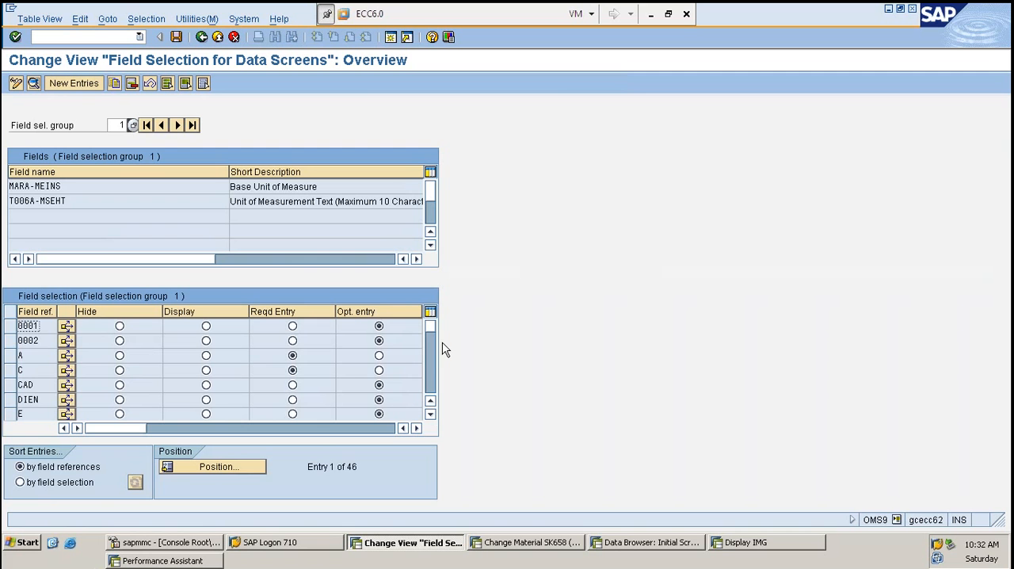
- Browse the field references of field selection group 1 down to ZROH and examine their entry settings
{"action": "scroll", "coordinate": [390, 340], "scroll_direction": "down", "scroll_amount": 5}
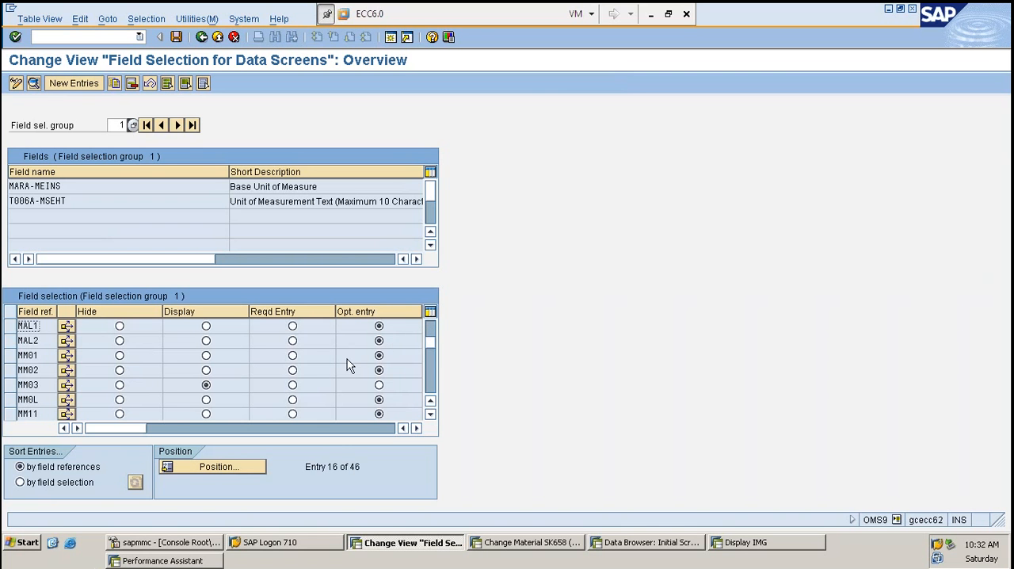
{"action": "scroll", "coordinate": [164, 358], "scroll_direction": "down", "scroll_amount": 2}
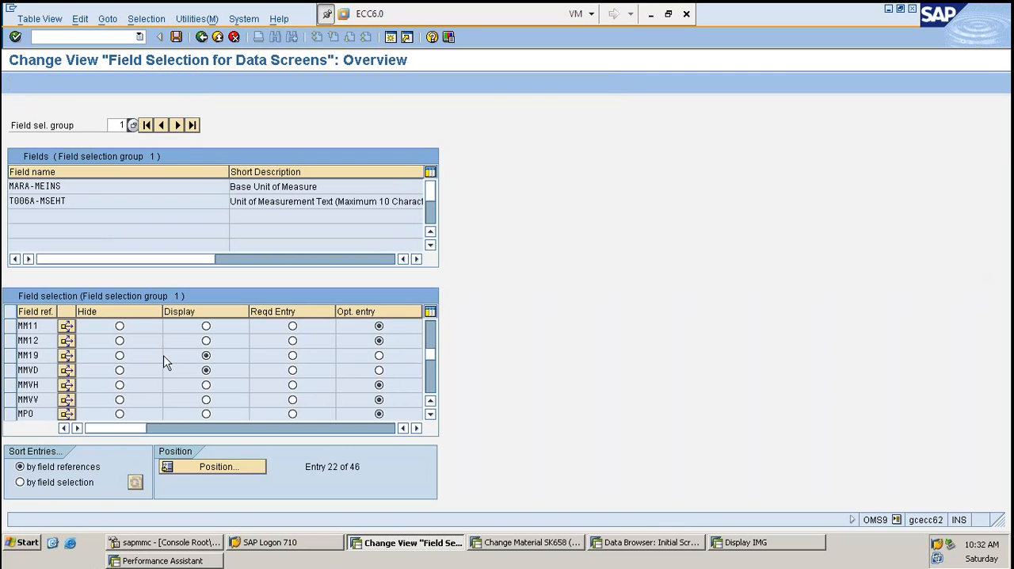
{"action": "scroll", "coordinate": [165, 363], "scroll_direction": "down", "scroll_amount": 6}
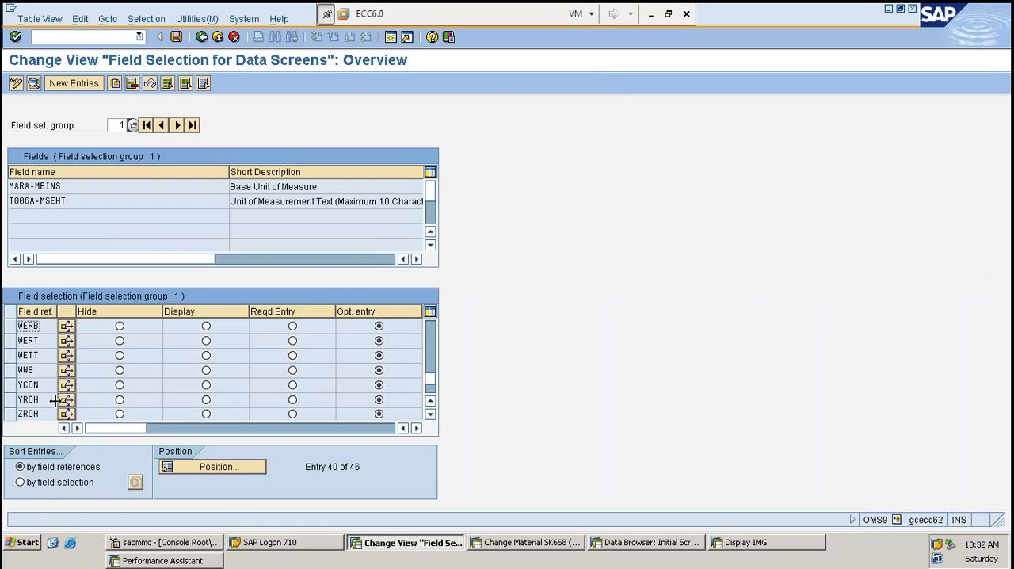
{"action": "left_click", "coordinate": [37, 410]}
{"action": "scroll", "coordinate": [38, 411], "scroll_direction": "down", "scroll_amount": 1}
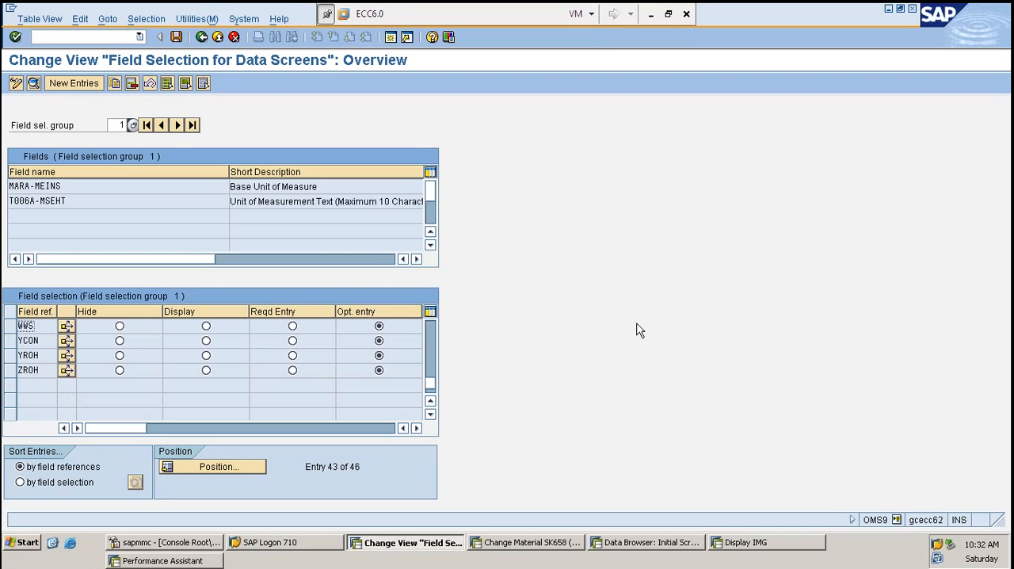
- Switch to the Change Material SK658 session and close the purchasing value key's technical information and help
{"action": "left_click", "coordinate": [547, 544]}
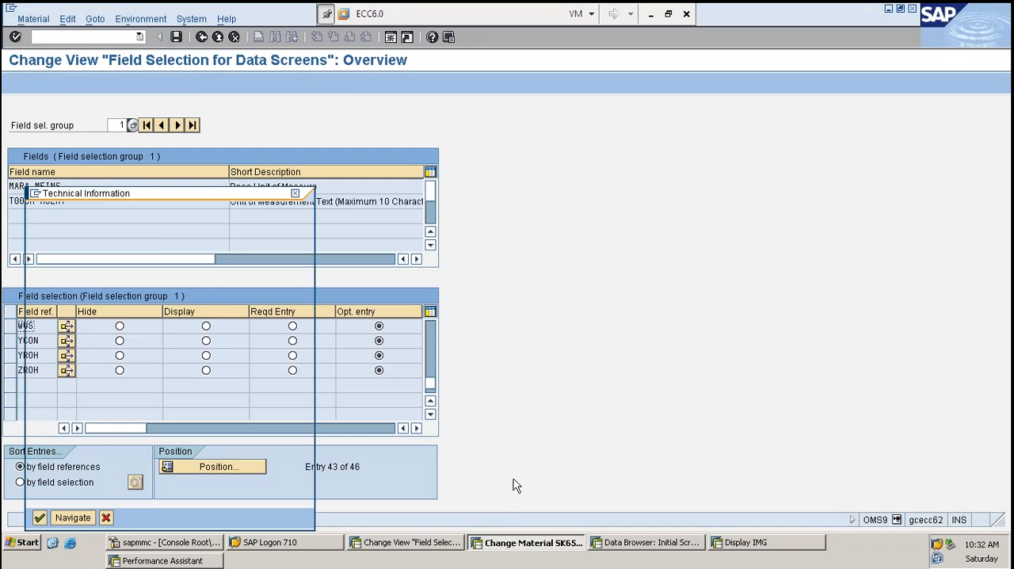
{"action": "left_click", "coordinate": [106, 518]}
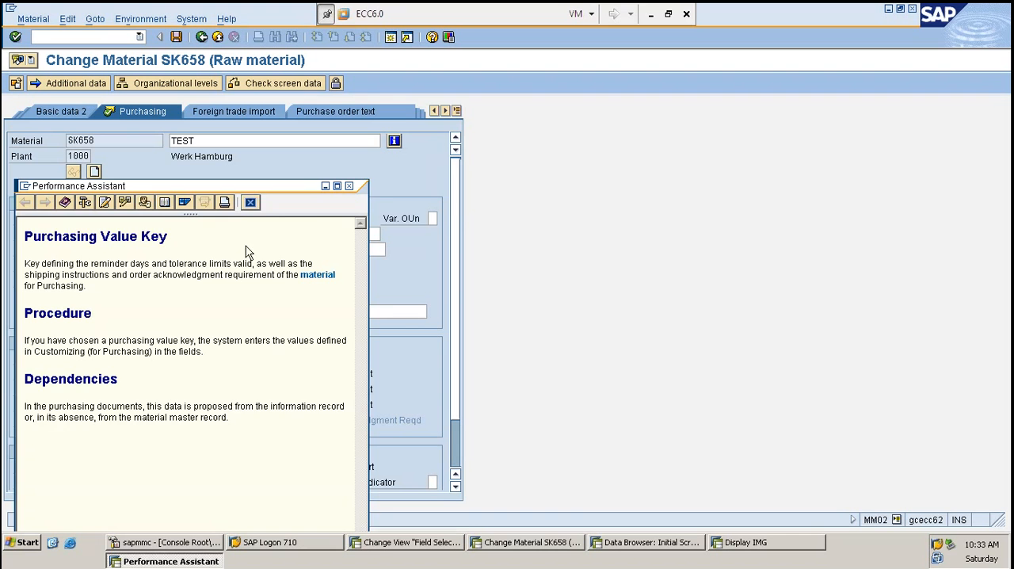
{"action": "left_click", "coordinate": [250, 203]}
{"action": "left_click", "coordinate": [138, 360]}
{"action": "key", "text": "Tab"}
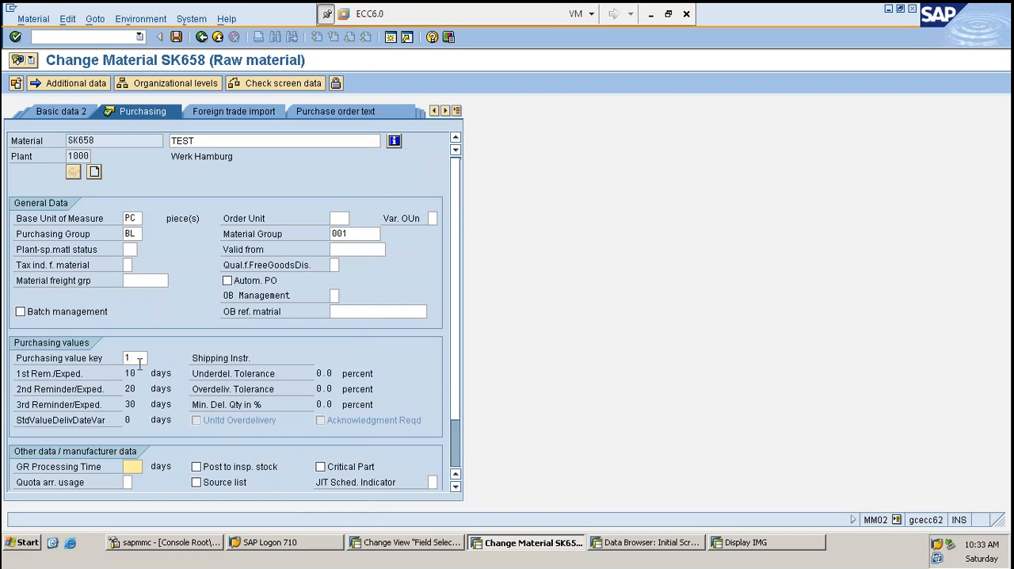
- Try to confirm the Purchasing view with an empty purchasing value key and restore the key to 1
{"action": "left_click", "coordinate": [139, 360]}
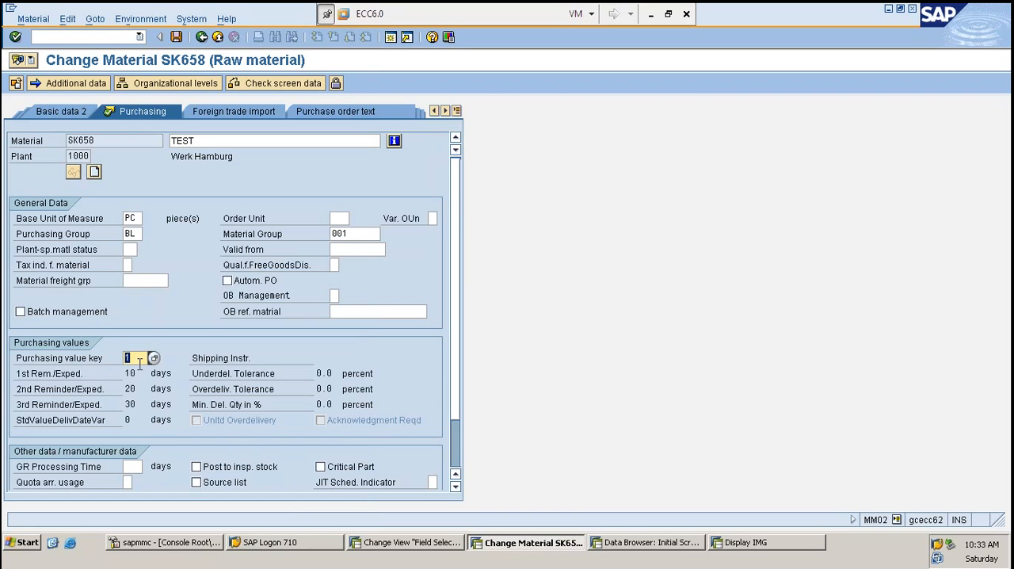
{"action": "key", "text": "Delete"}
{"action": "key", "text": "Return"}
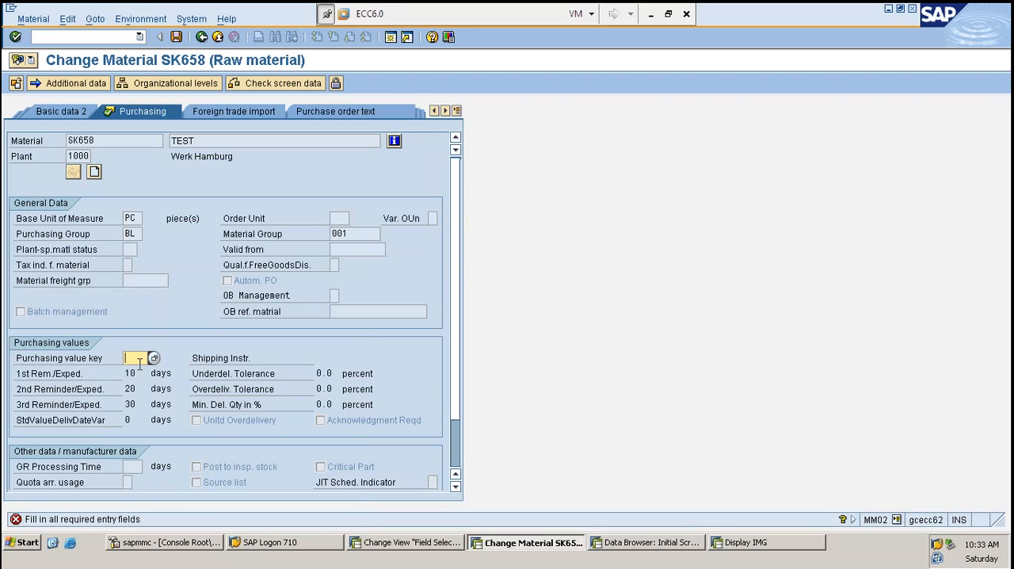
{"action": "key", "text": "Return"}
{"action": "left_click", "coordinate": [394, 142]}
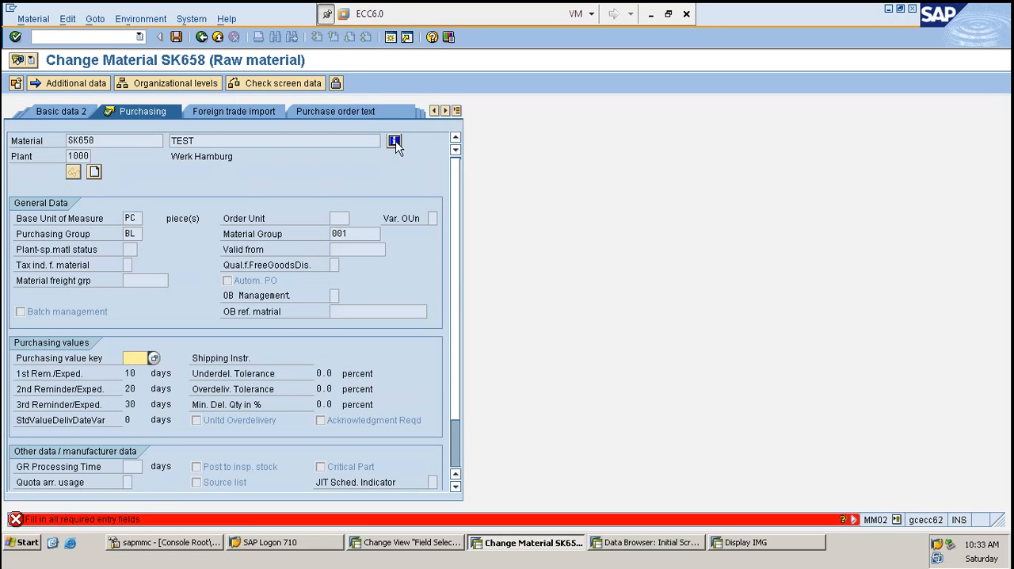
{"action": "type", "text": "1"}
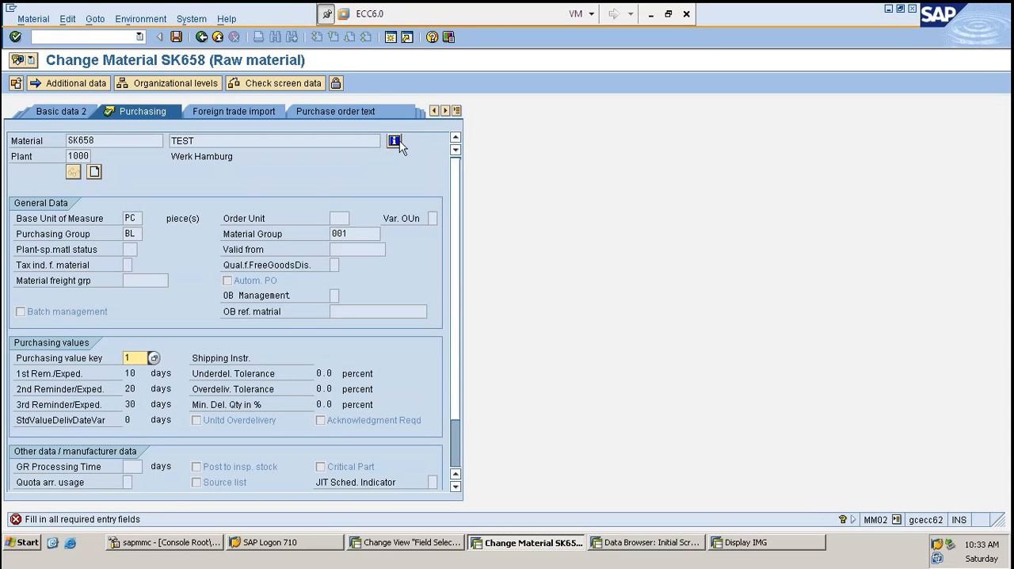
- Request the status information of material SK658 and refresh the ABAP WP Table in the sapmmc console
{"action": "left_click", "coordinate": [396, 139]}
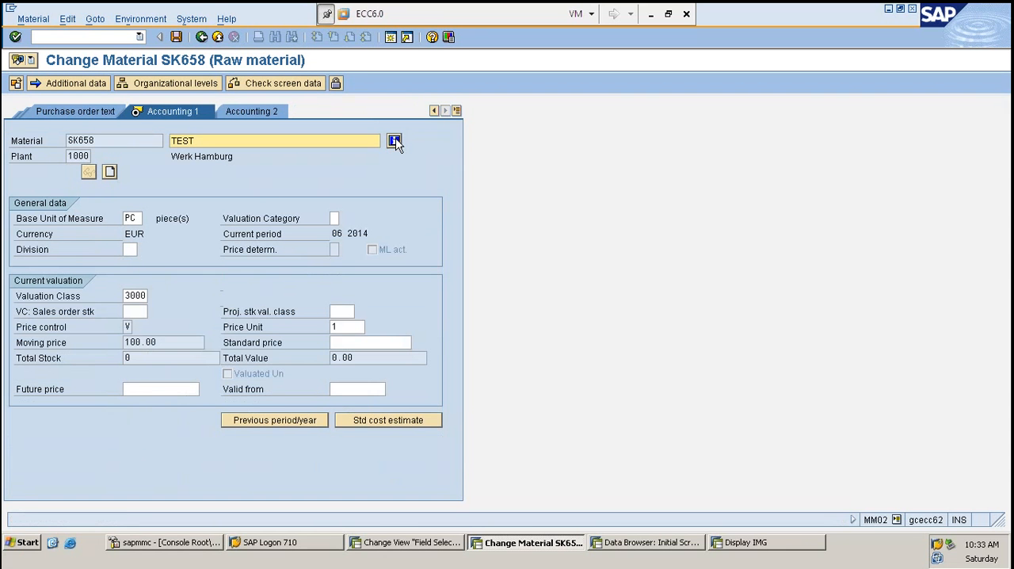
{"action": "left_click", "coordinate": [396, 140]}
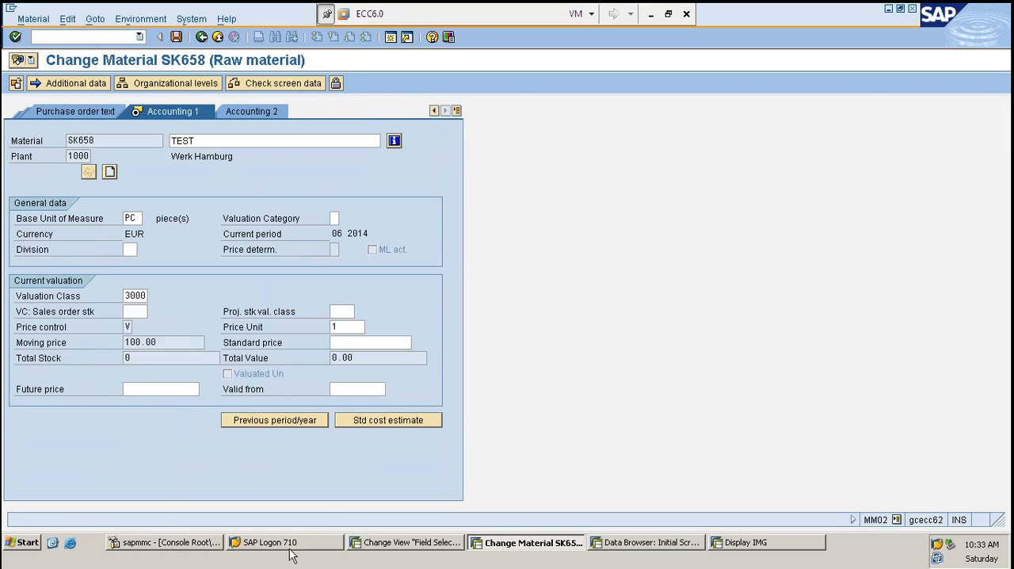
{"action": "left_click", "coordinate": [163, 545]}
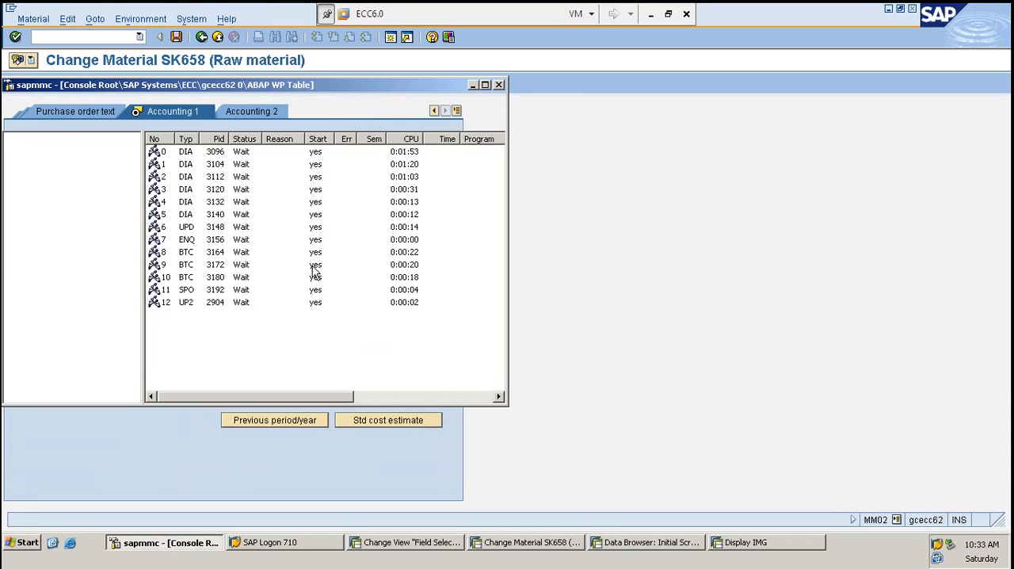
{"action": "left_click", "coordinate": [315, 267]}
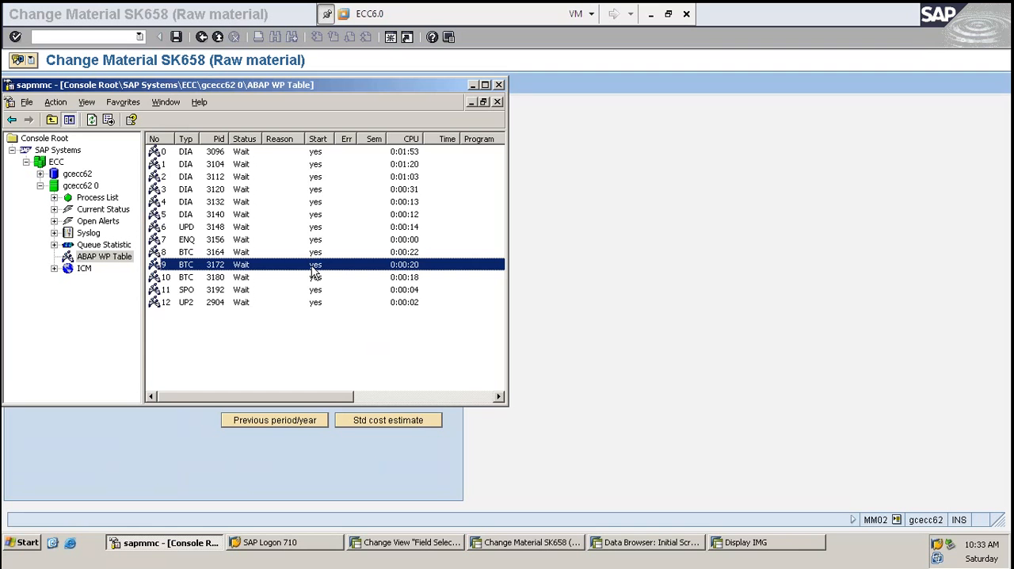
{"action": "key", "text": "F5"}
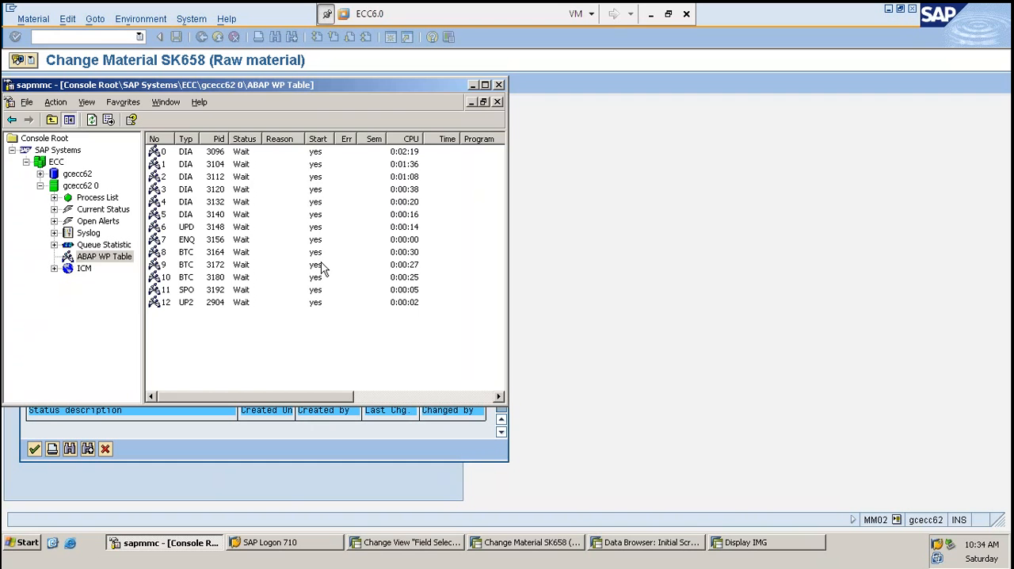
- Return to Change Material SK658, close the status information, and go back to the purchasing value key in the Purchasing view
{"action": "key", "text": "alt+Tab"}
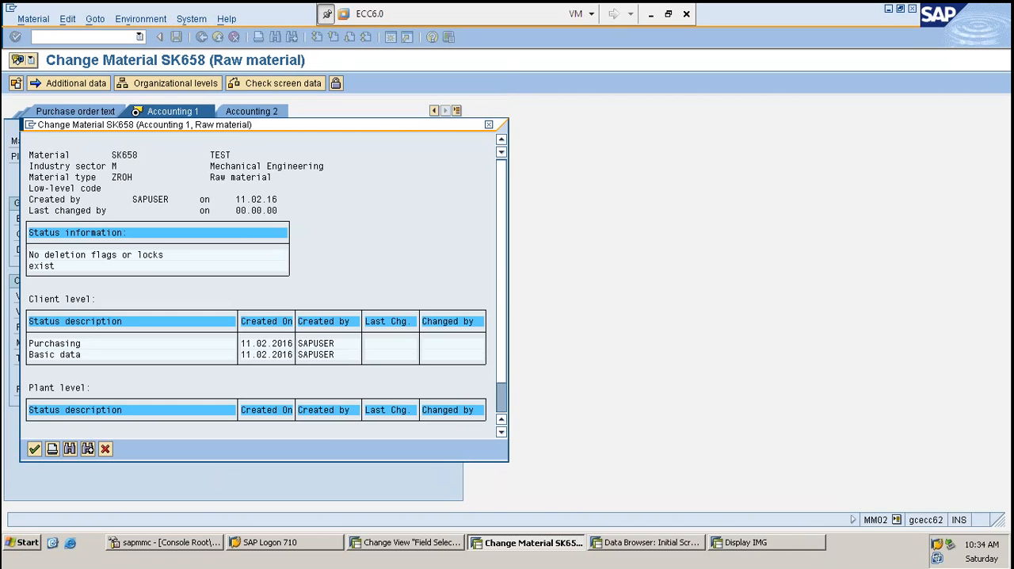
{"action": "left_click", "coordinate": [35, 450]}
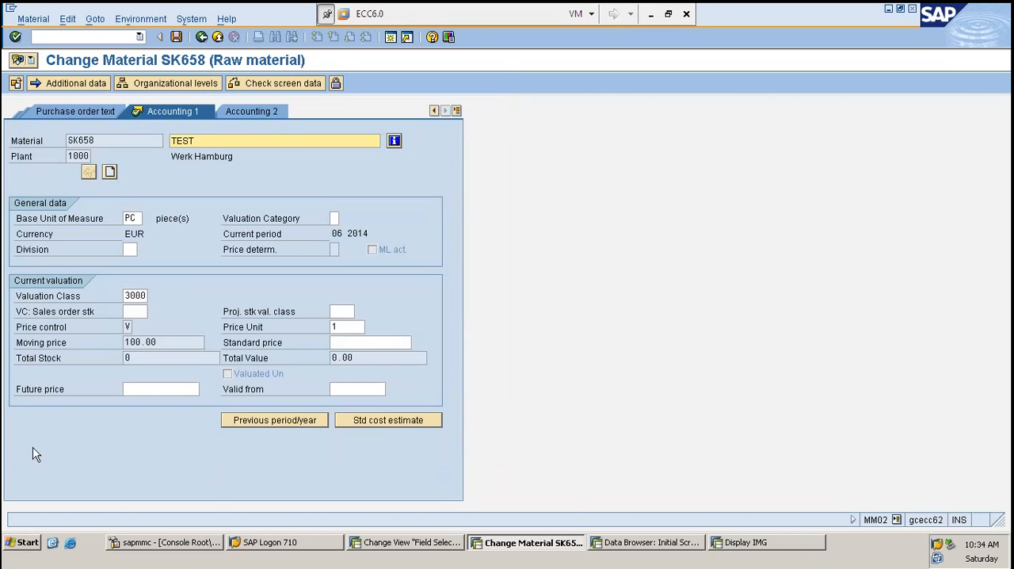
{"action": "left_click", "coordinate": [458, 113]}
{"action": "left_click", "coordinate": [480, 161]}
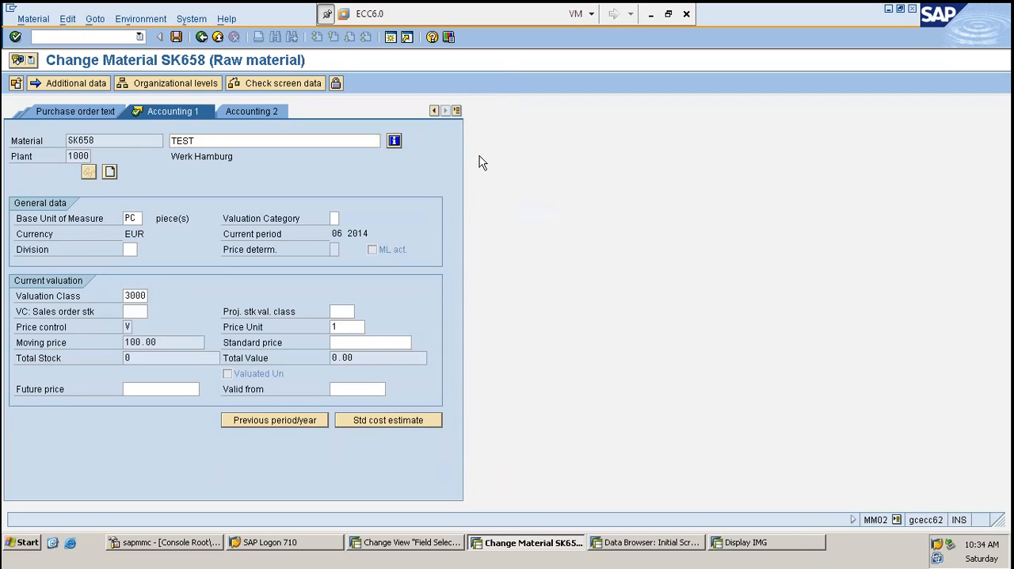
{"action": "left_click", "coordinate": [141, 357]}
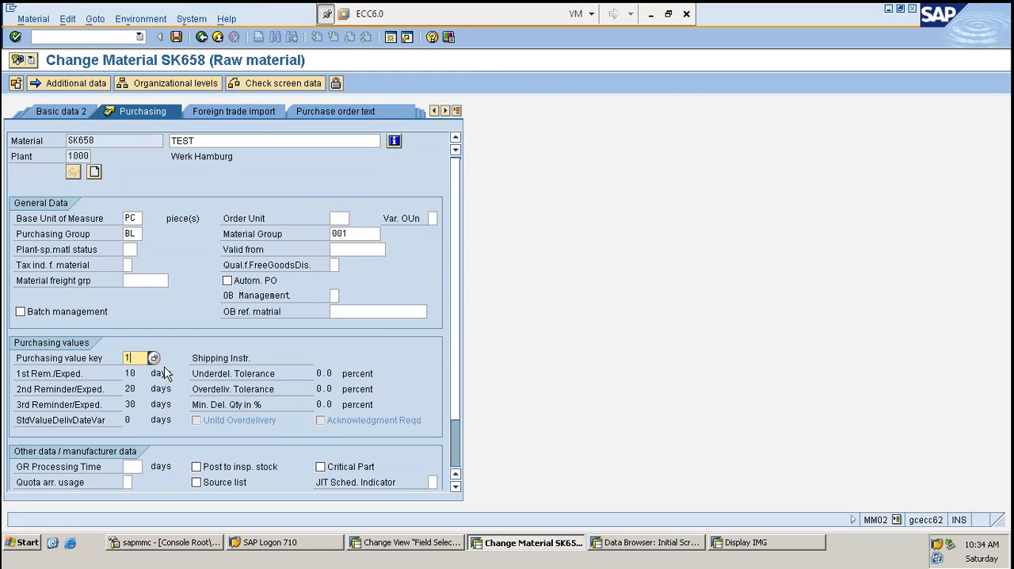
- Switch to the Field Selection for Data Screens session and display field selection group 23
{"action": "key", "text": "alt+Tab"}
{"action": "key", "text": "alt+Tab"}
{"action": "key", "text": "alt+Tab"}
{"action": "key", "text": "Tab"}
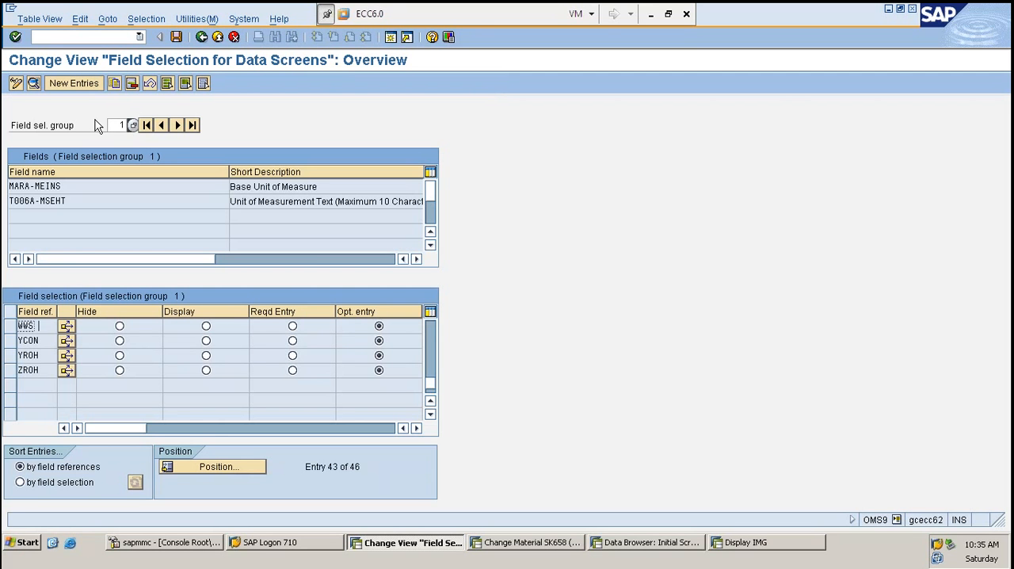
{"action": "left_click", "coordinate": [116, 125]}
{"action": "type", "text": "23"}
{"action": "key", "text": "Return"}
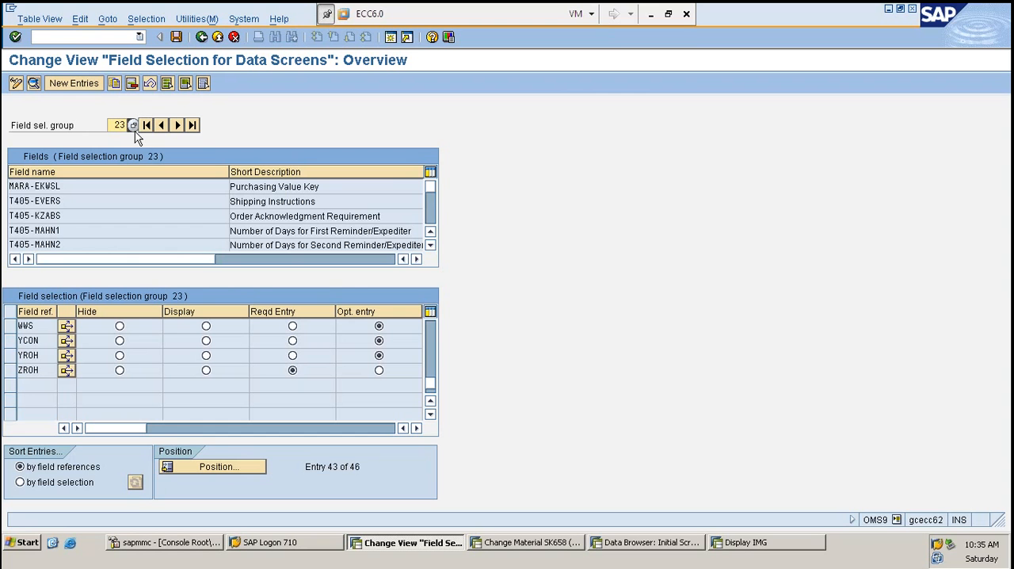
- Set field reference ZROH to optional entry in field selection group 23 and save the change
{"action": "left_click", "coordinate": [139, 187]}
{"action": "left_click", "coordinate": [46, 369]}
{"action": "left_click", "coordinate": [380, 370]}
{"action": "key", "text": "ctrl+s"}
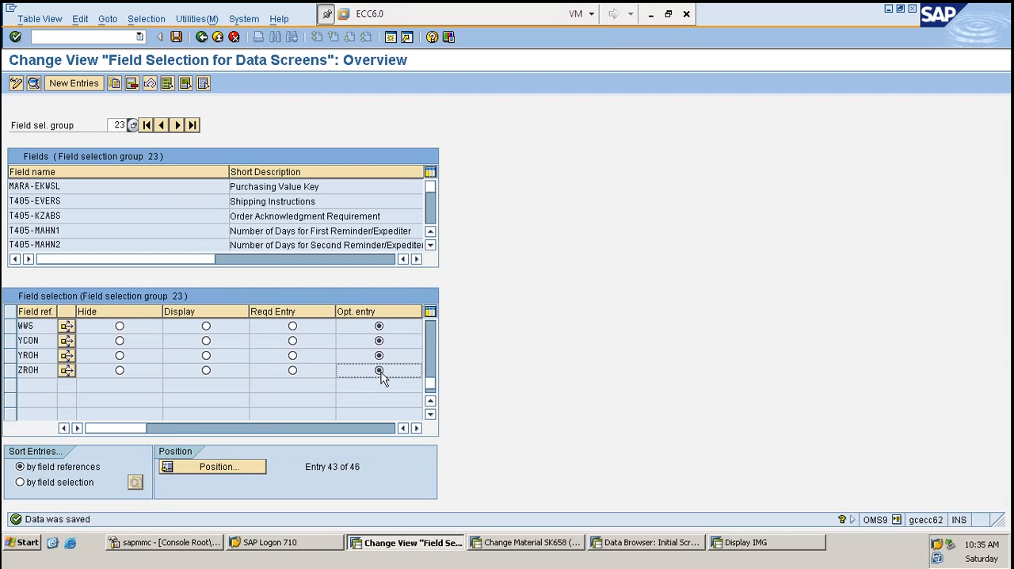
{"action": "key", "text": "ctrl+s"}
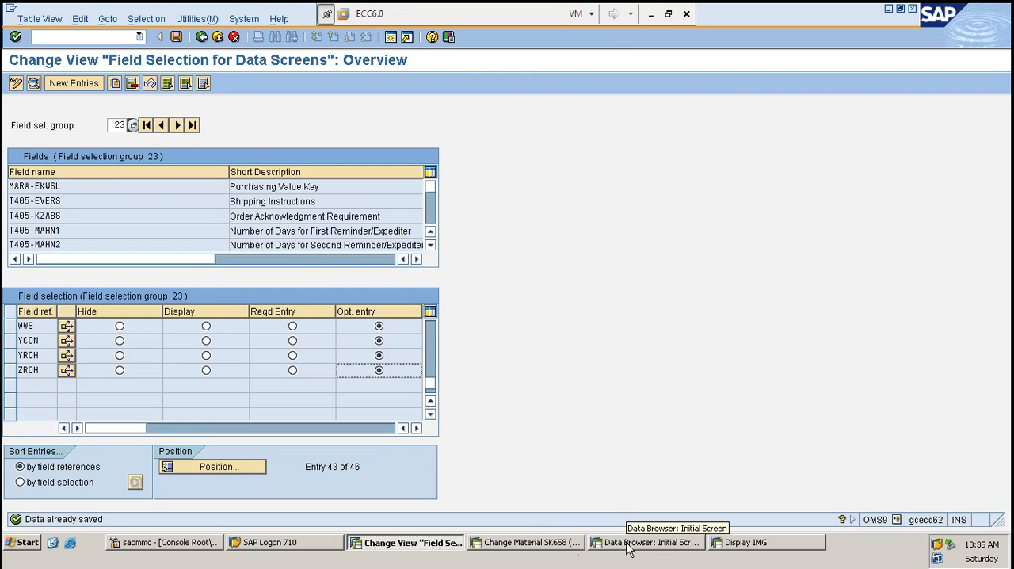
- In the Display IMG session, start transaction OMS2 and open the details of material type ZROH
{"action": "left_click", "coordinate": [735, 543]}
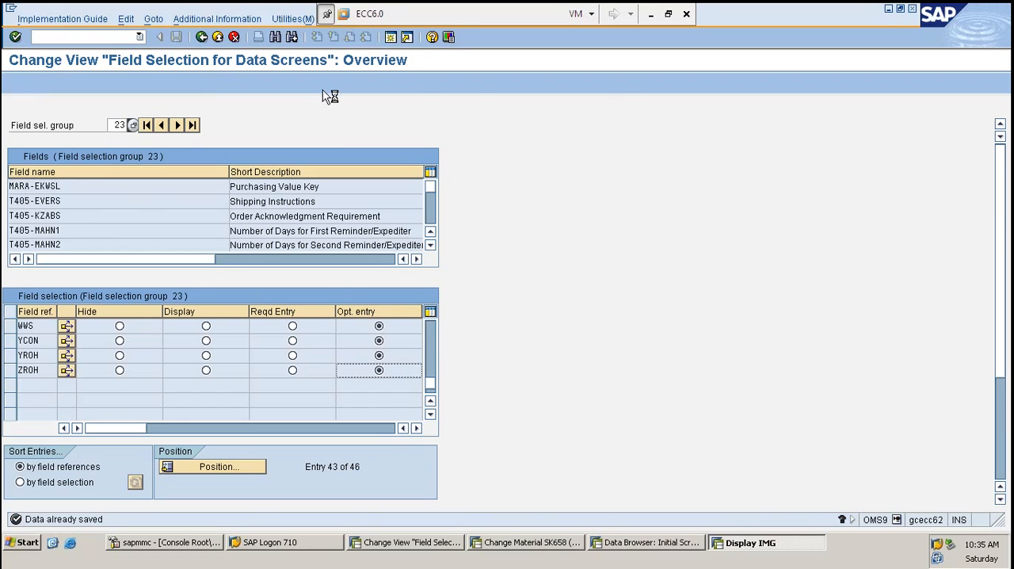
{"action": "type", "text": "/noms2"}
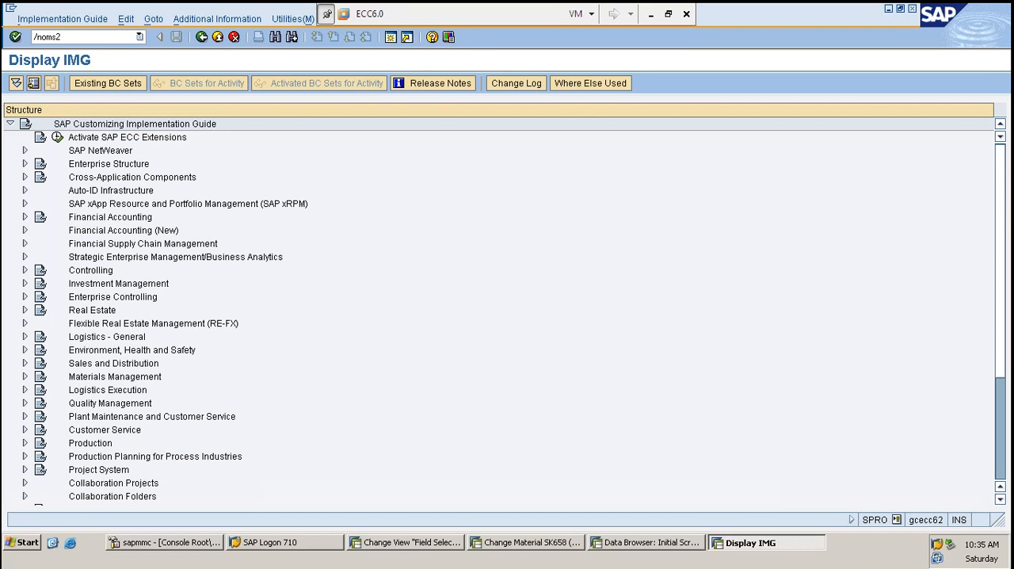
{"action": "key", "text": "Return"}
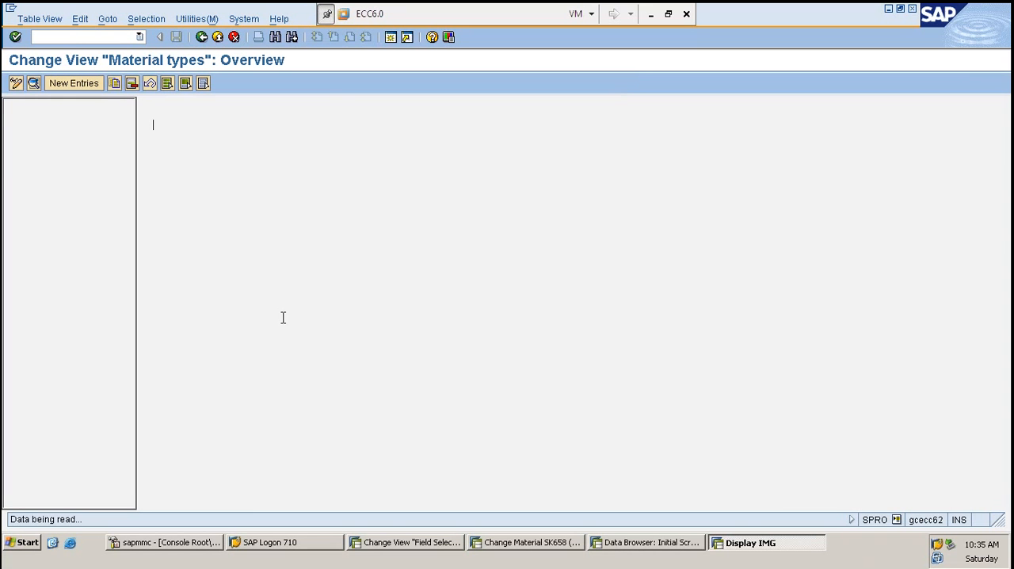
{"action": "left_click", "coordinate": [299, 394]}
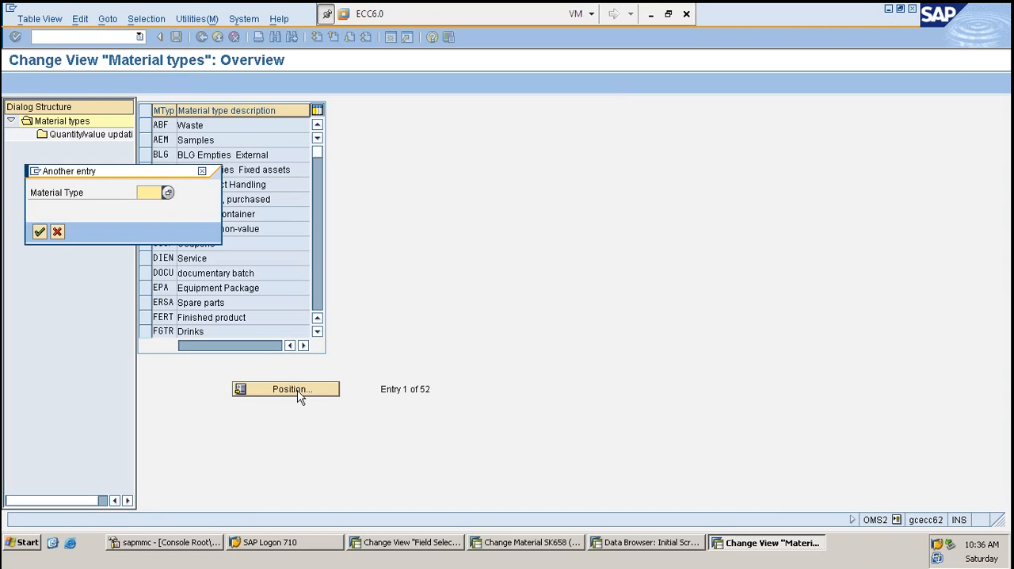
{"action": "type", "text": "zro"}
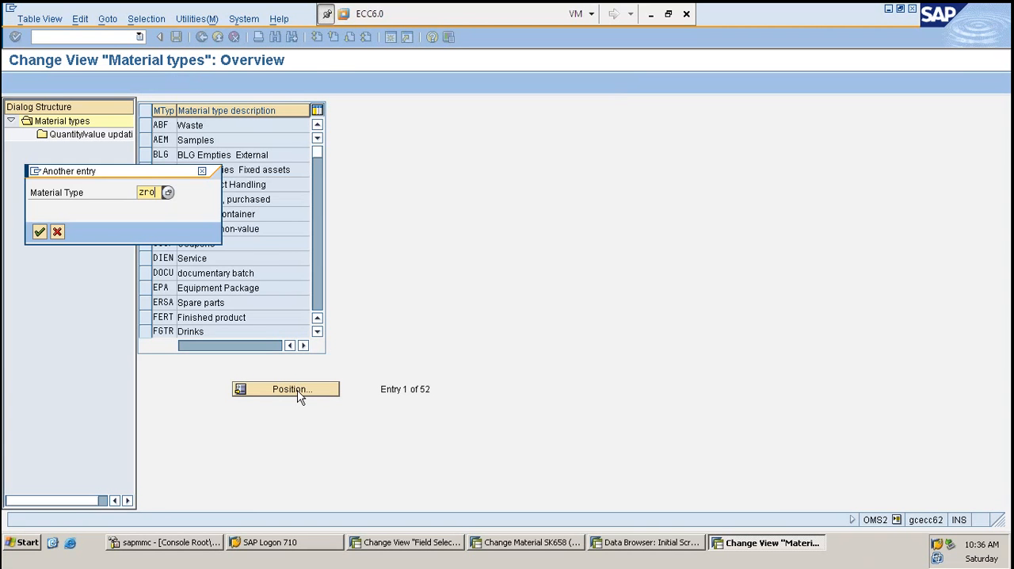
{"action": "key", "text": "Return"}
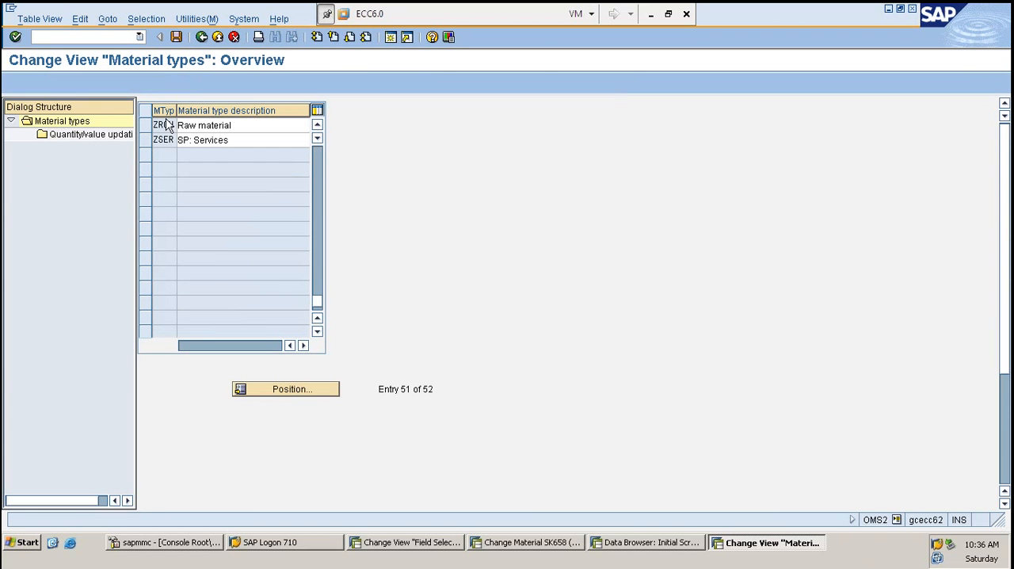
{"action": "double_click", "coordinate": [165, 126]}
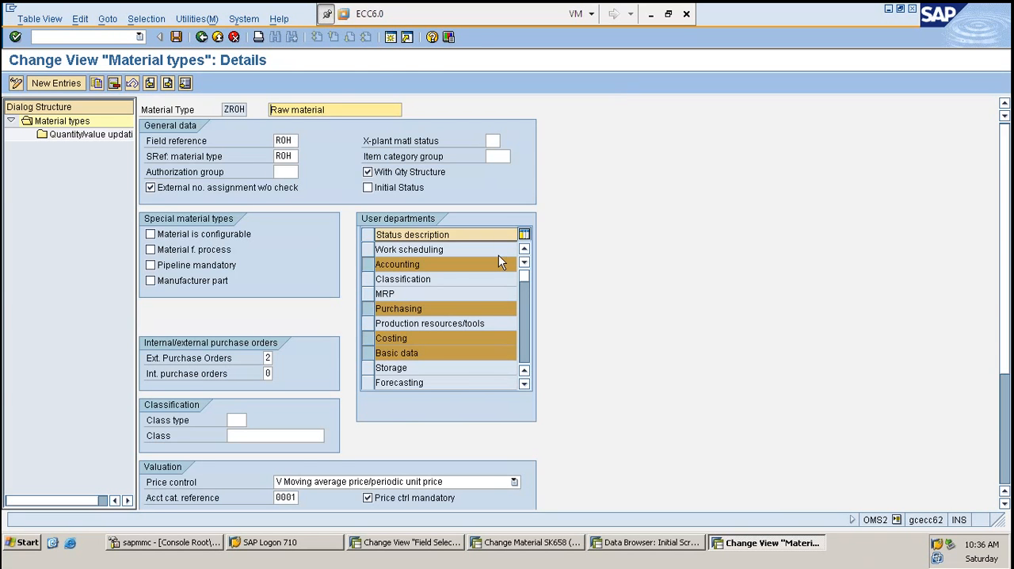
- Switch to the Change Material SK658 session and start transaction MM01 in its place
{"action": "key", "text": "alt+Tab"}
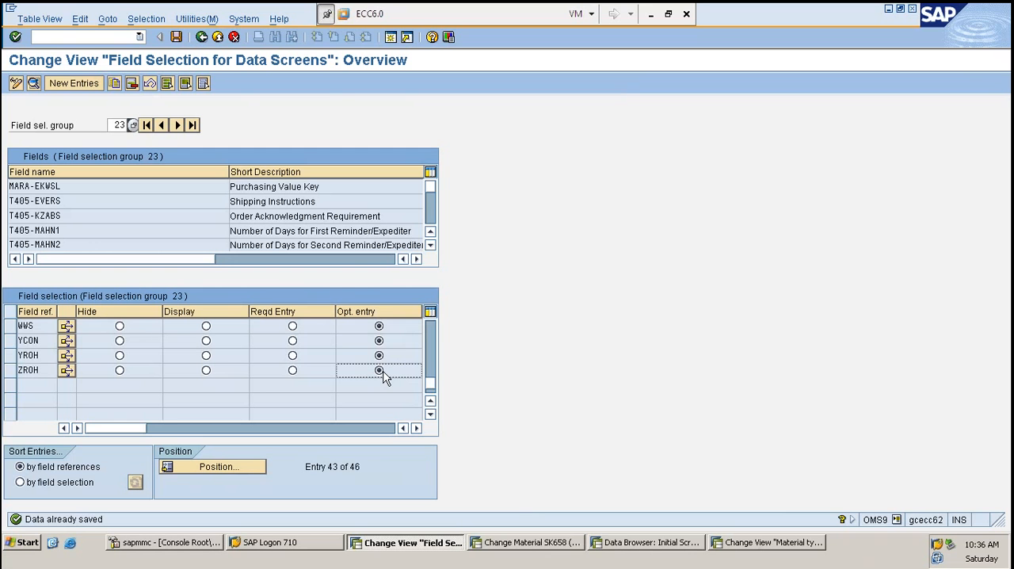
{"action": "left_click", "coordinate": [529, 542]}
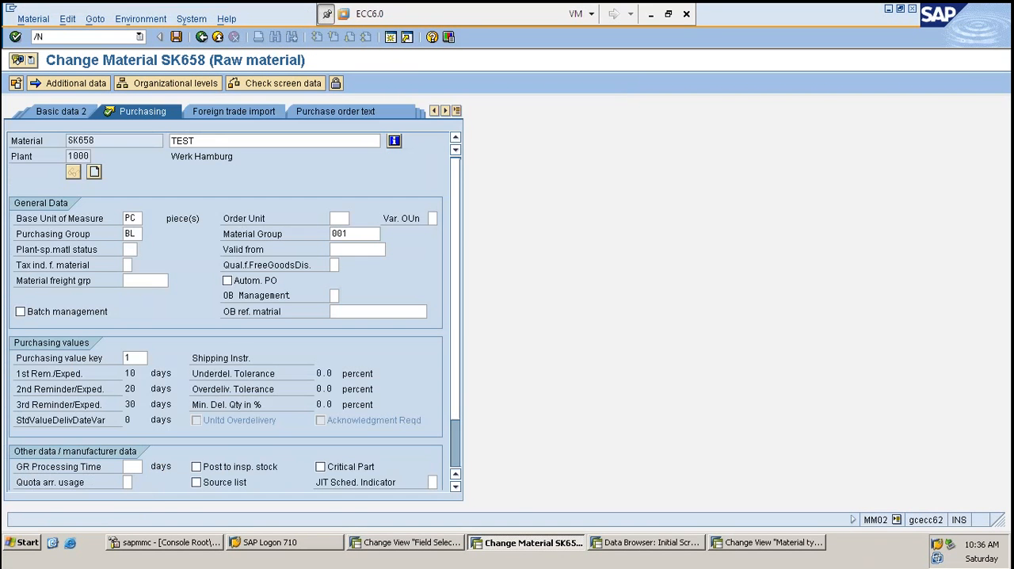
{"action": "type", "text": "ME"}
{"action": "key", "text": "BackSpace"}
{"action": "type", "text": "M01"}
{"action": "key", "text": "Return"}
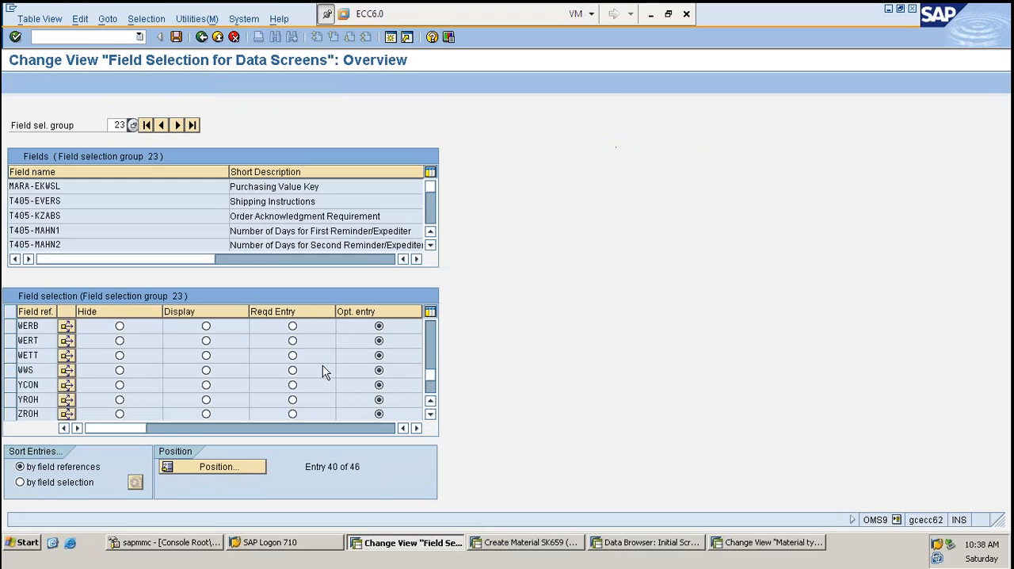
- Switch to the details of material type ZROH, save them, and go back to the Create Material SK659 session
{"action": "key", "text": "alt+Tab"}
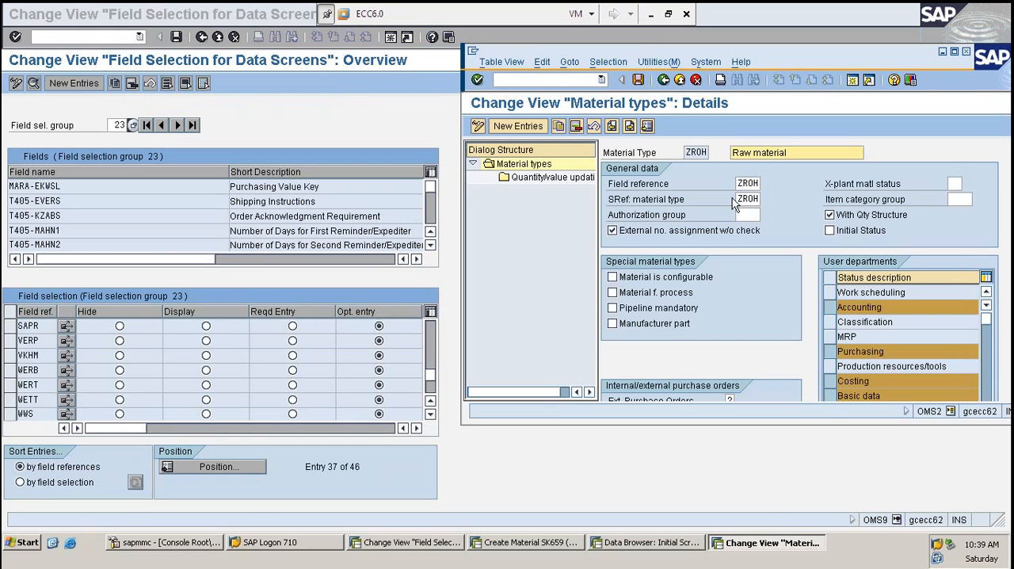
{"action": "key", "text": "ctrl+s"}
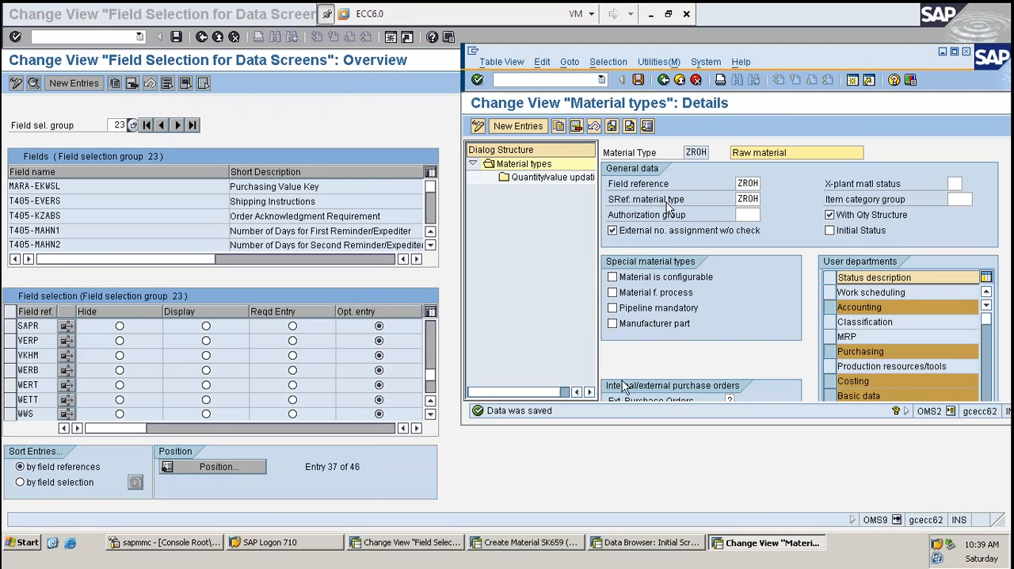
{"action": "left_click", "coordinate": [519, 545]}
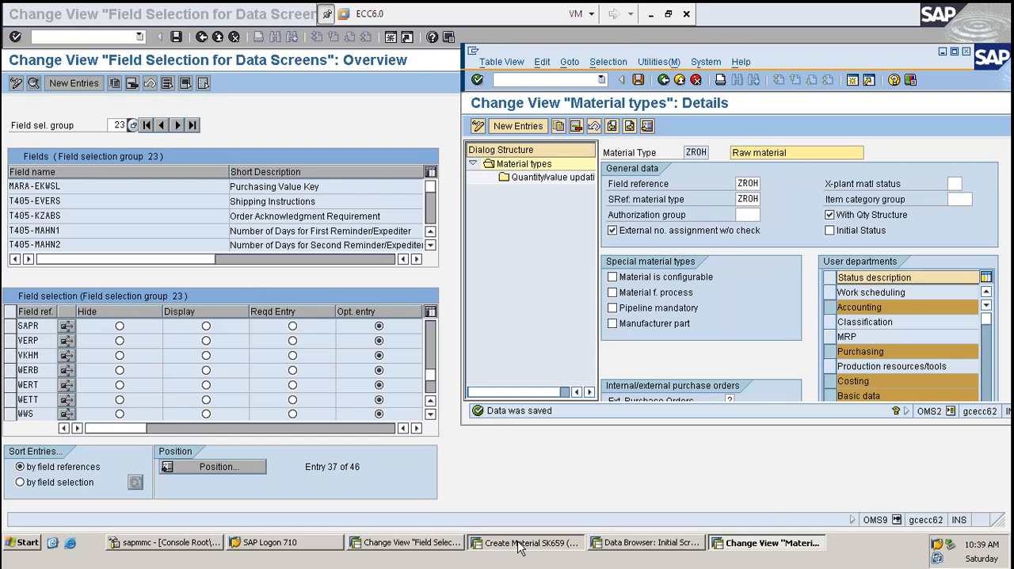
{"action": "left_click", "coordinate": [519, 546]}
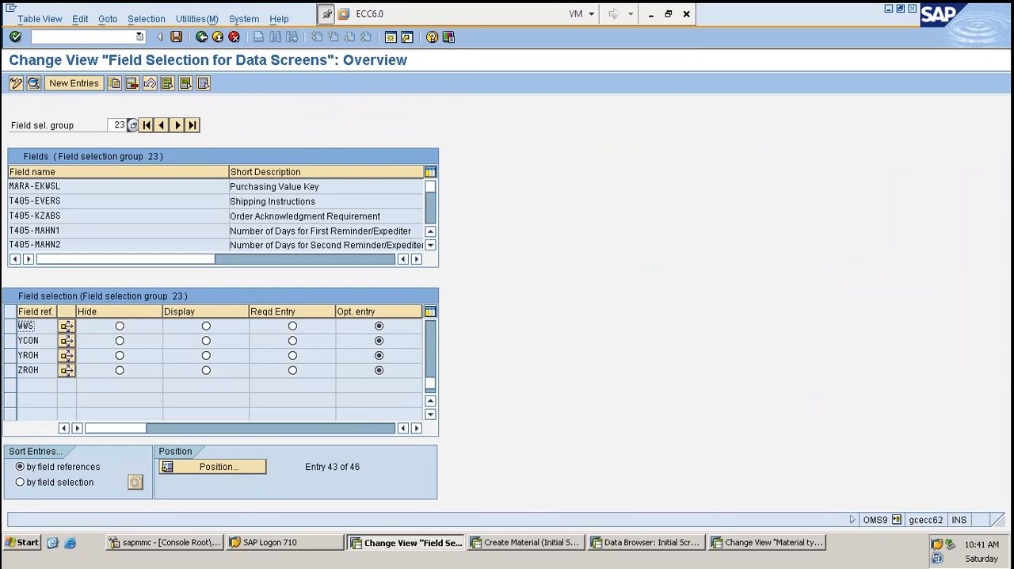
- In the Create Material session, enter material SK659 and accept the Basic Data 1, Purchasing and Accounting 1 views
{"action": "left_click", "coordinate": [549, 547]}
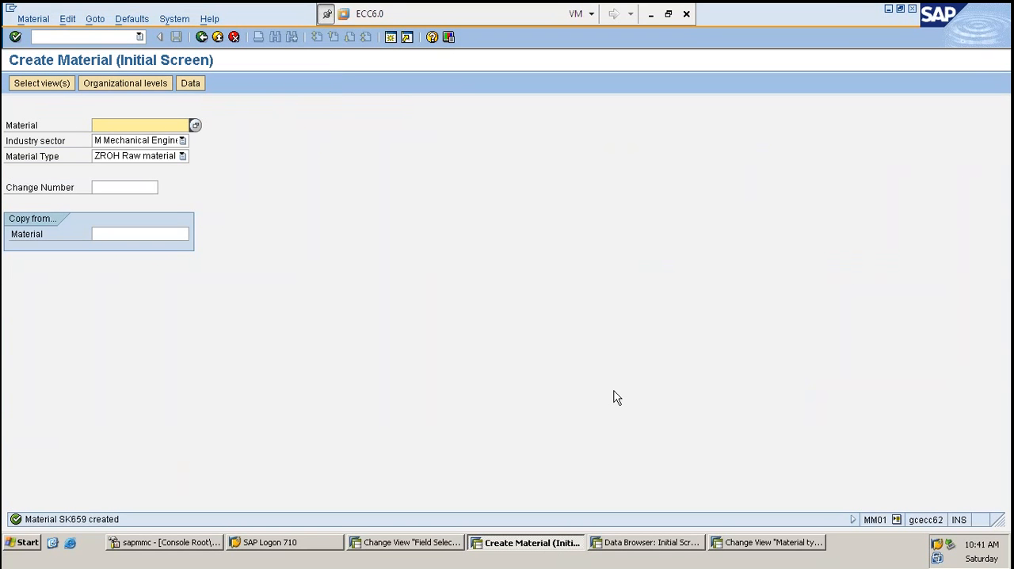
{"action": "type", "text": "SK6"}
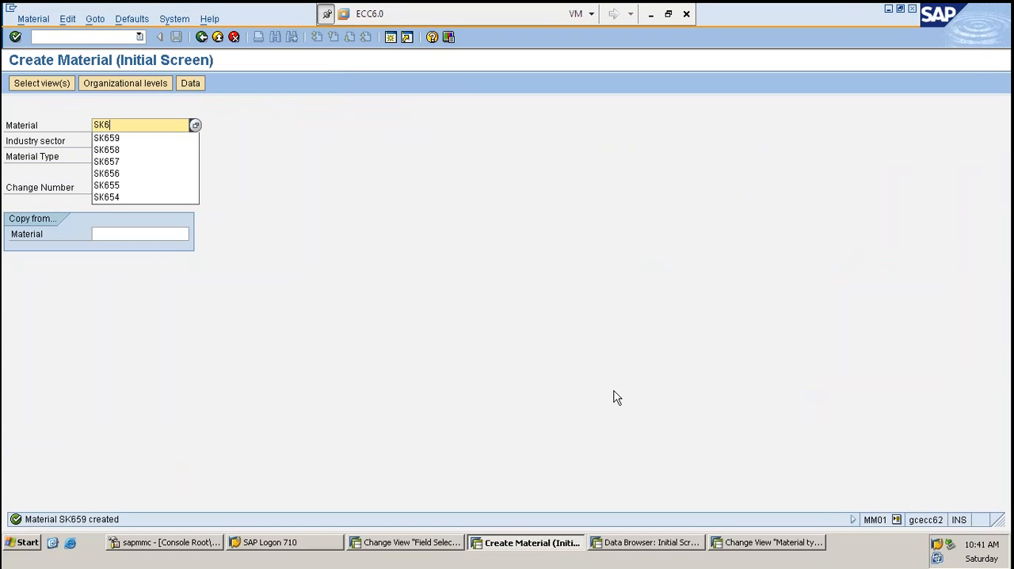
{"action": "key", "text": "Down"}
{"action": "key", "text": "Return"}
{"action": "key", "text": "Return"}
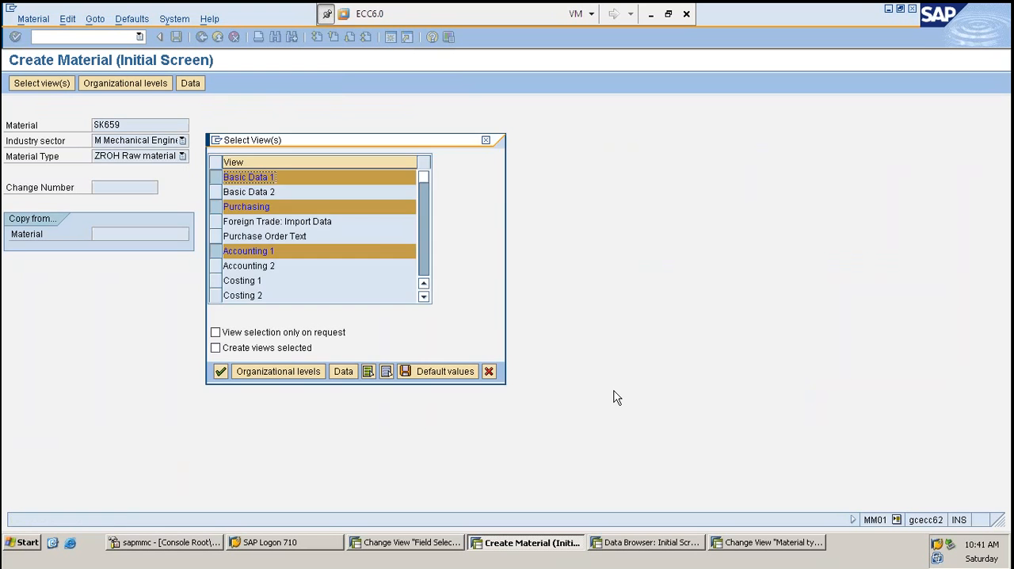
{"action": "key", "text": "Return"}
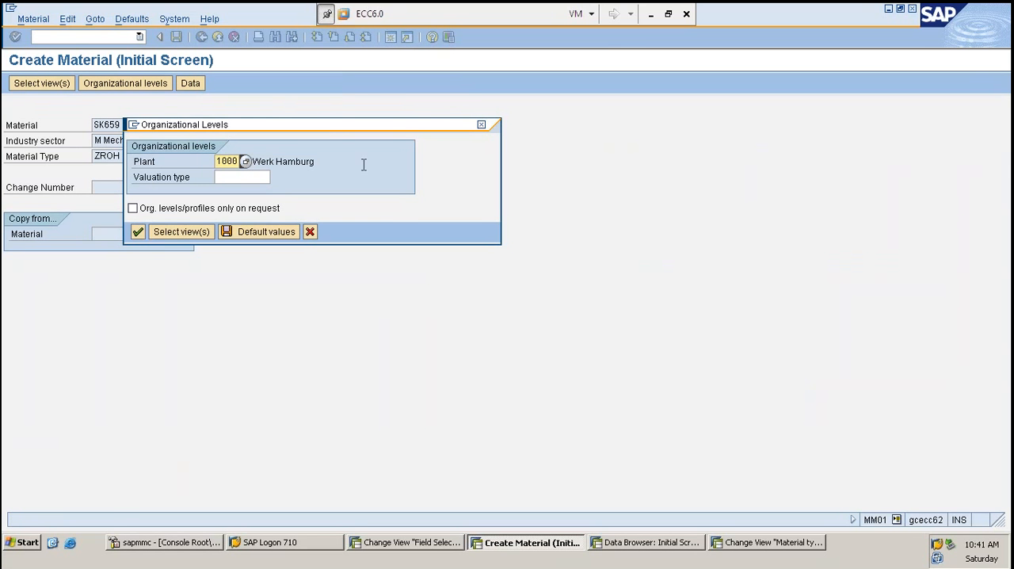
- Set the organizational level to plant 1100 and open the material's data screens
{"action": "left_click_drag", "start_coordinate": [333, 128], "coordinate": [513, 129]}
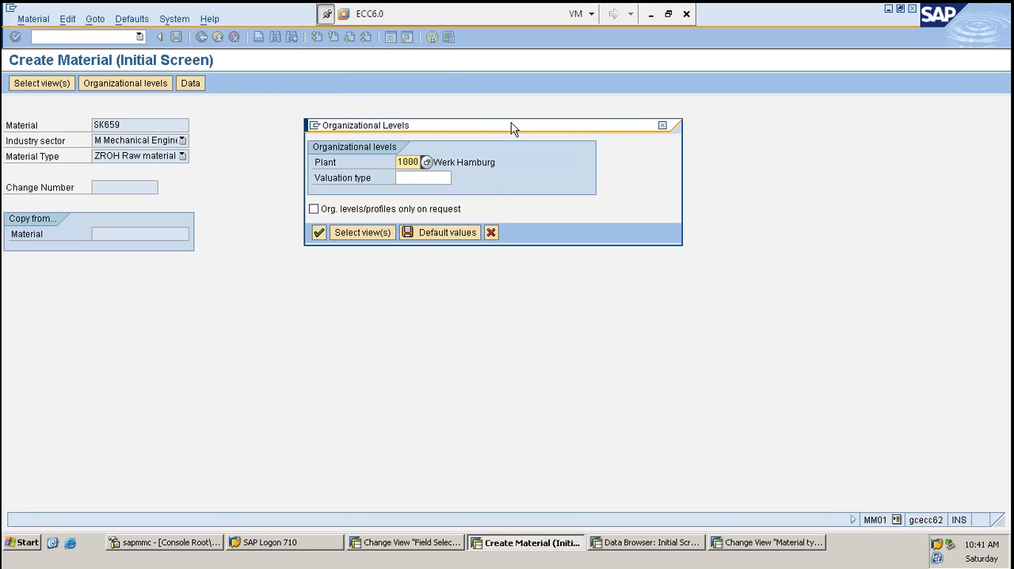
{"action": "key", "text": "Tab"}
{"action": "key", "text": "shift+Tab"}
{"action": "type", "text": "1100"}
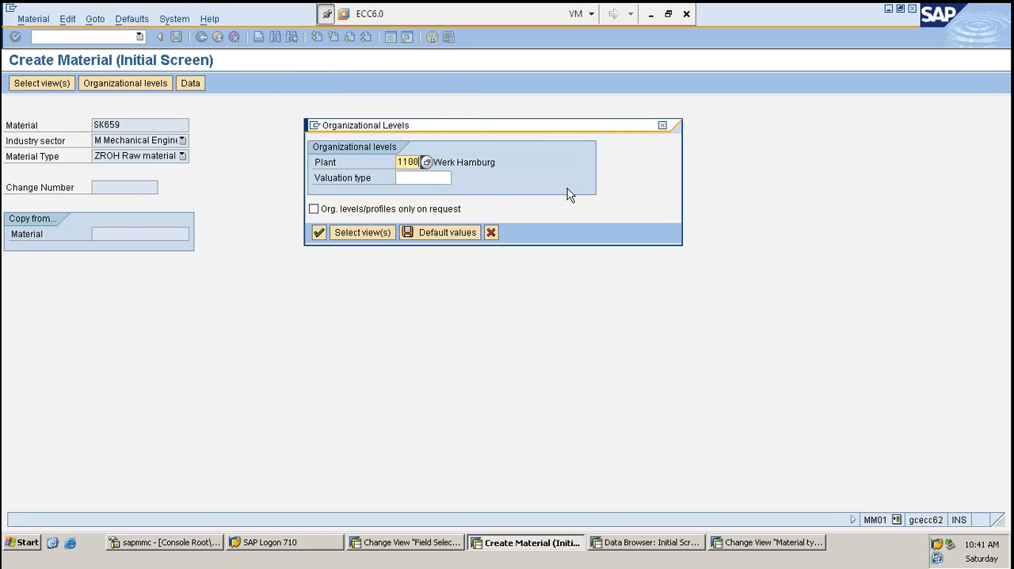
{"action": "key", "text": "Return"}
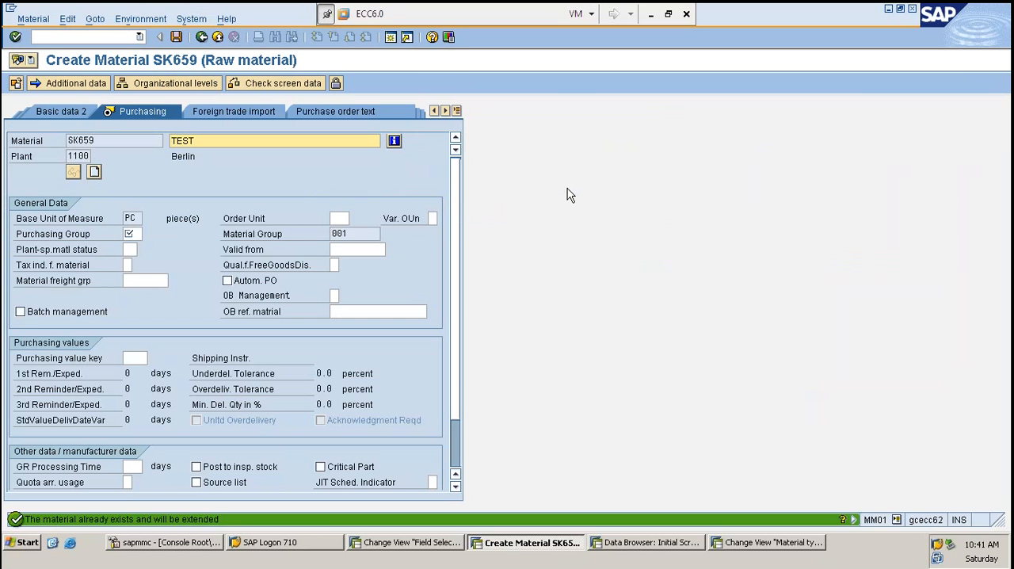
- Enter purchasing group BL in the Purchasing view, leave the purchasing value key empty, and go to the Accounting 1 view
{"action": "key", "text": "Return"}
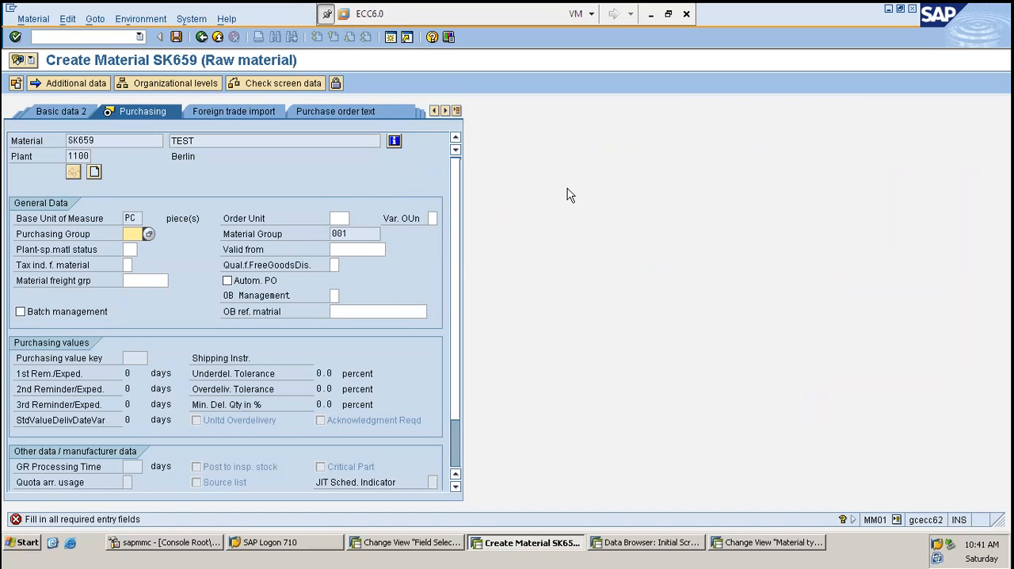
{"action": "type", "text": "BL"}
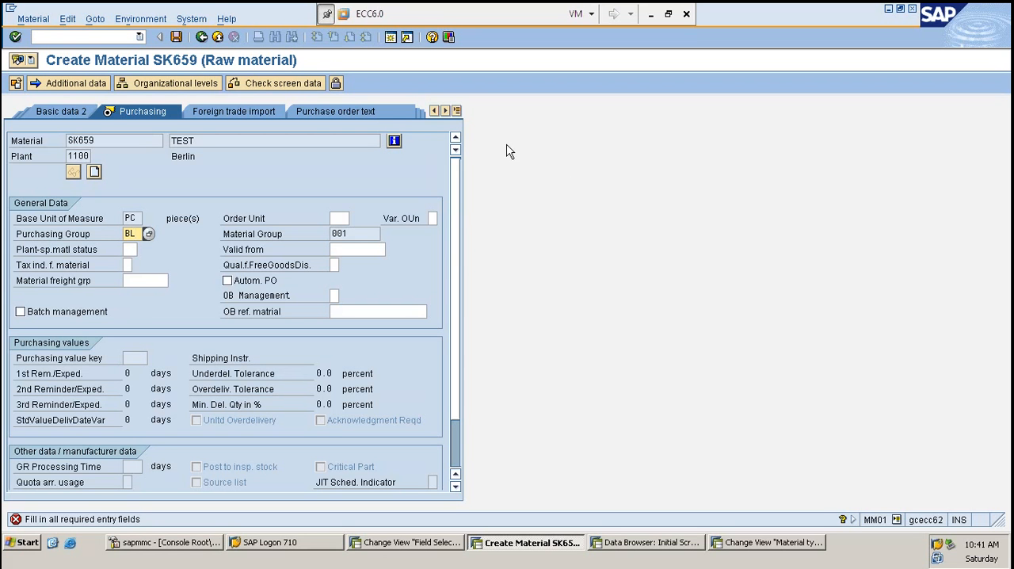
{"action": "left_click", "coordinate": [458, 111]}
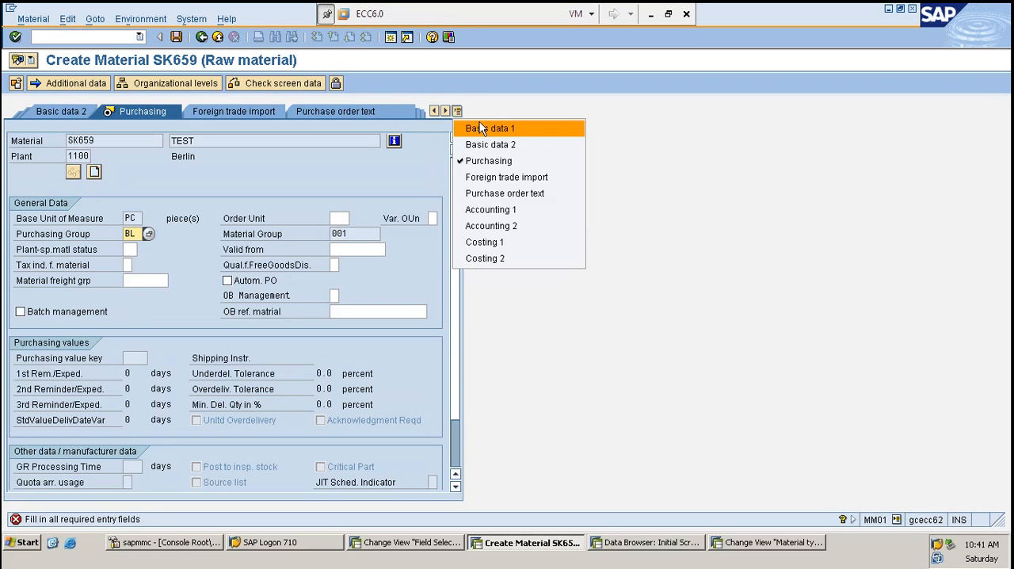
{"action": "left_click", "coordinate": [481, 128]}
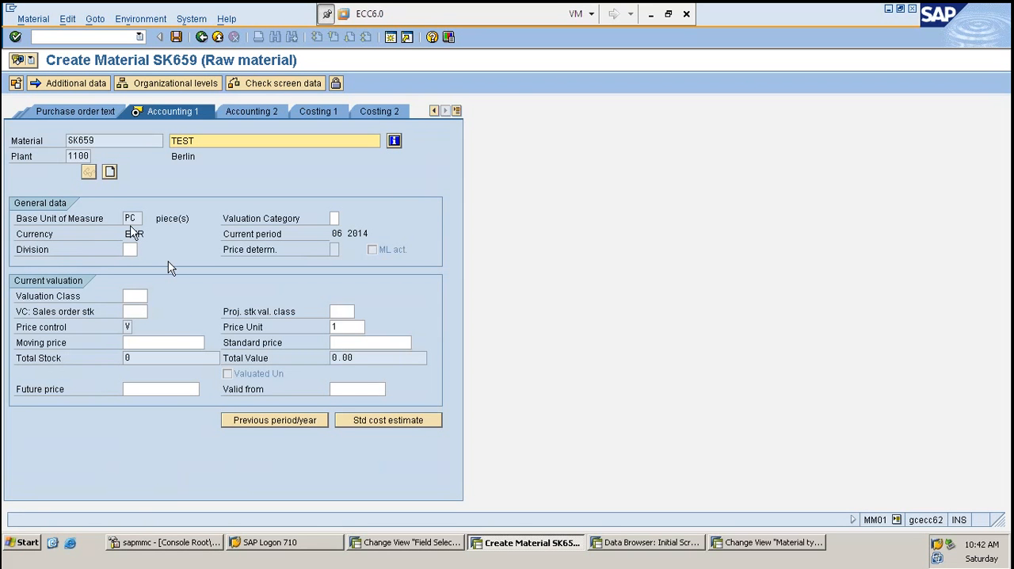
- Enter valuation class 3000 and moving price 200 in the Accounting 1 view and save material SK659
{"action": "left_click", "coordinate": [132, 296]}
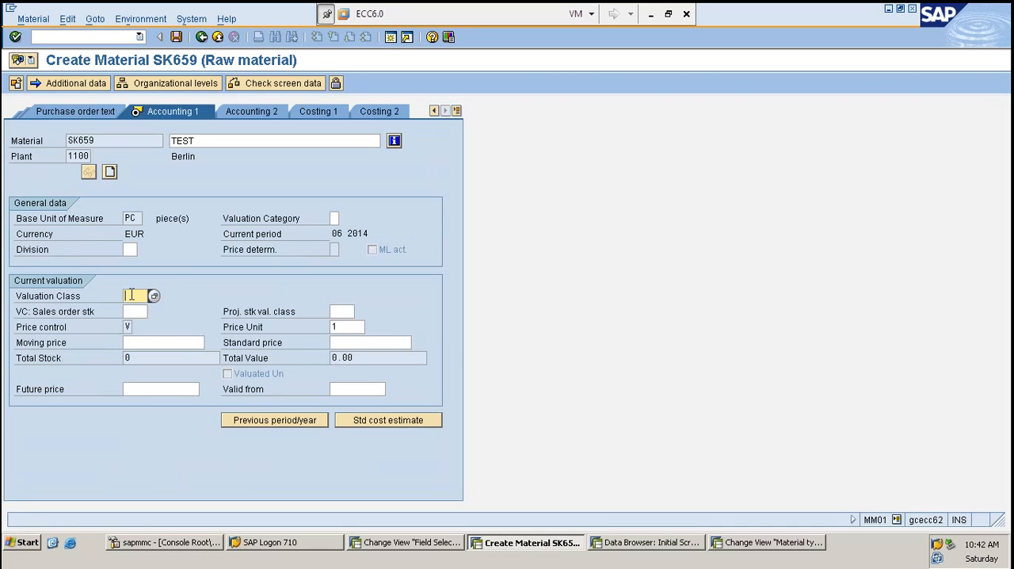
{"action": "type", "text": "3000"}
{"action": "key", "text": "Tab"}
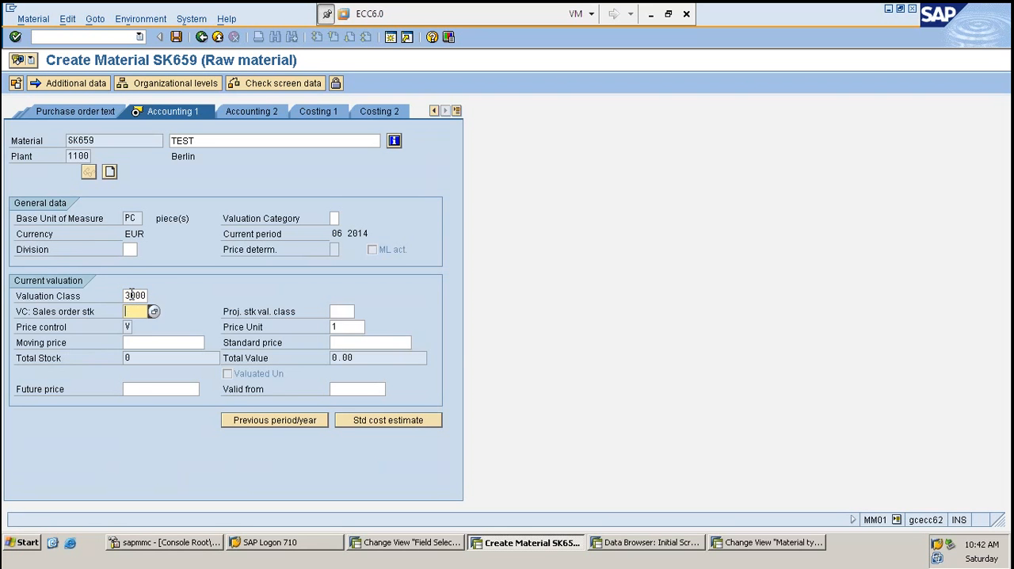
{"action": "key", "text": "Tab"}
{"action": "key", "text": "Tab"}
{"action": "type", "text": "200"}
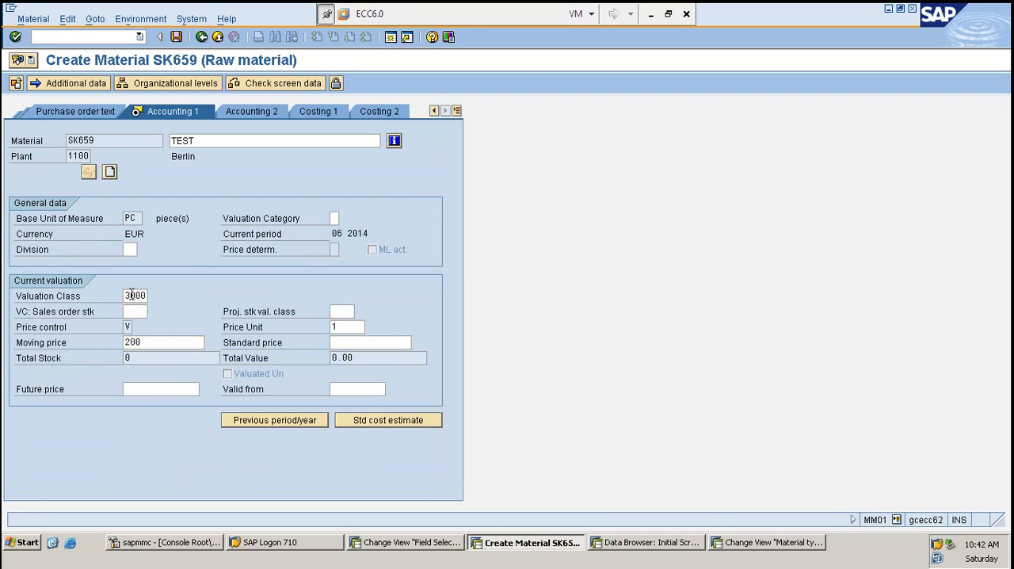
{"action": "key", "text": "Return"}
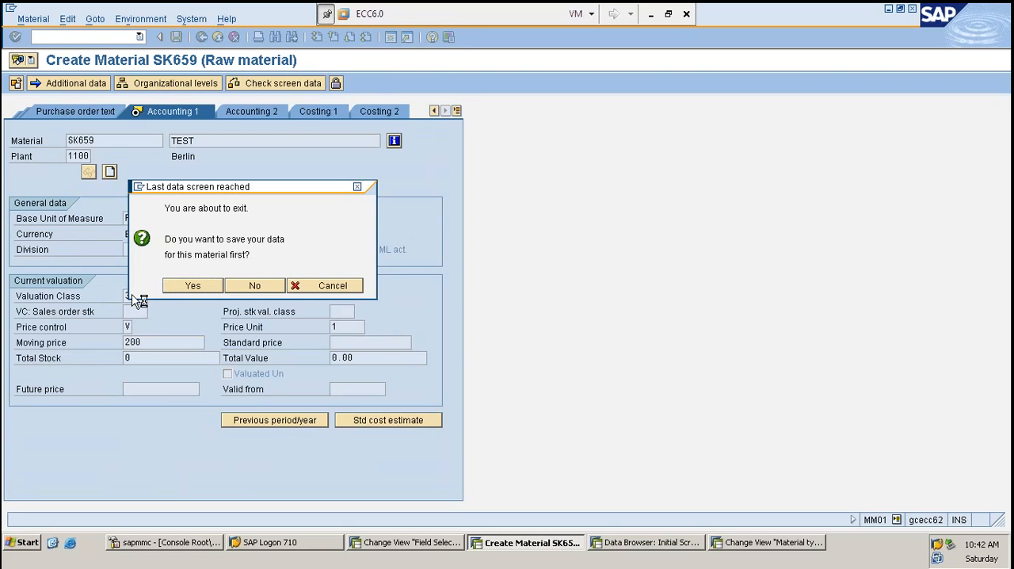
{"action": "key", "text": "Return"}
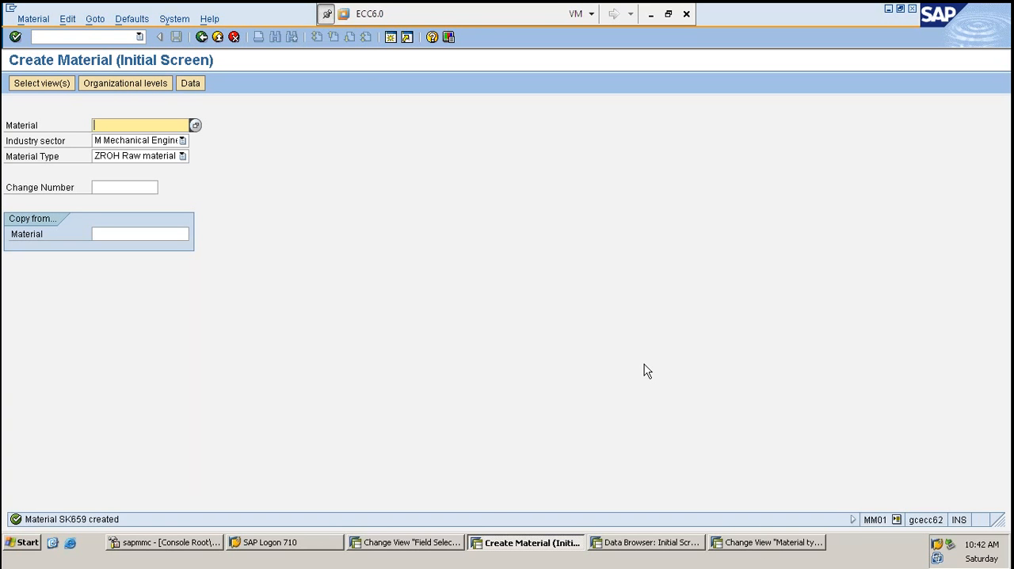
- Switch to the Field Selection for Data Screens session and leave the overview for the Display IMG structure
{"action": "left_click", "coordinate": [416, 561]}
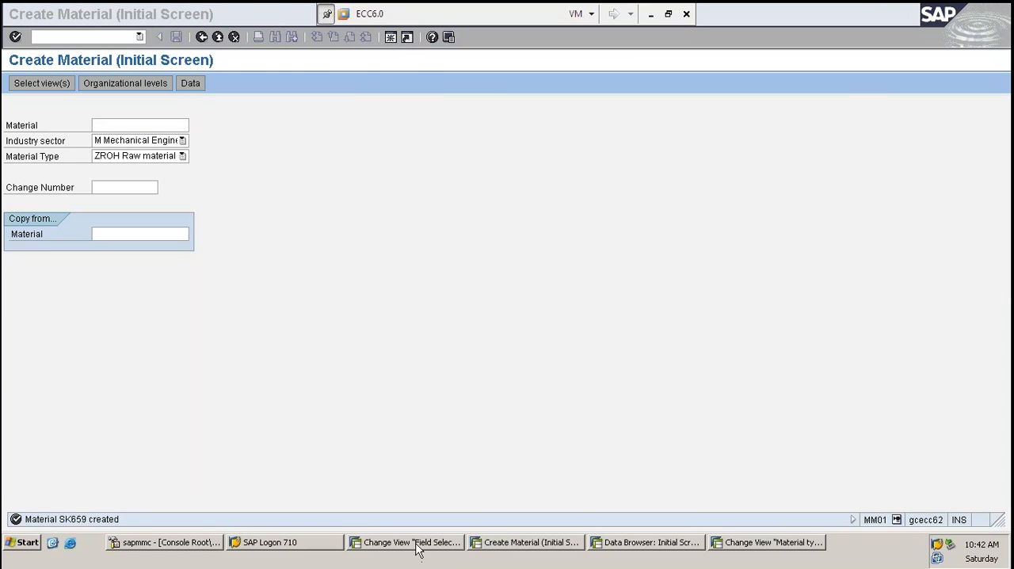
{"action": "left_click", "coordinate": [414, 545]}
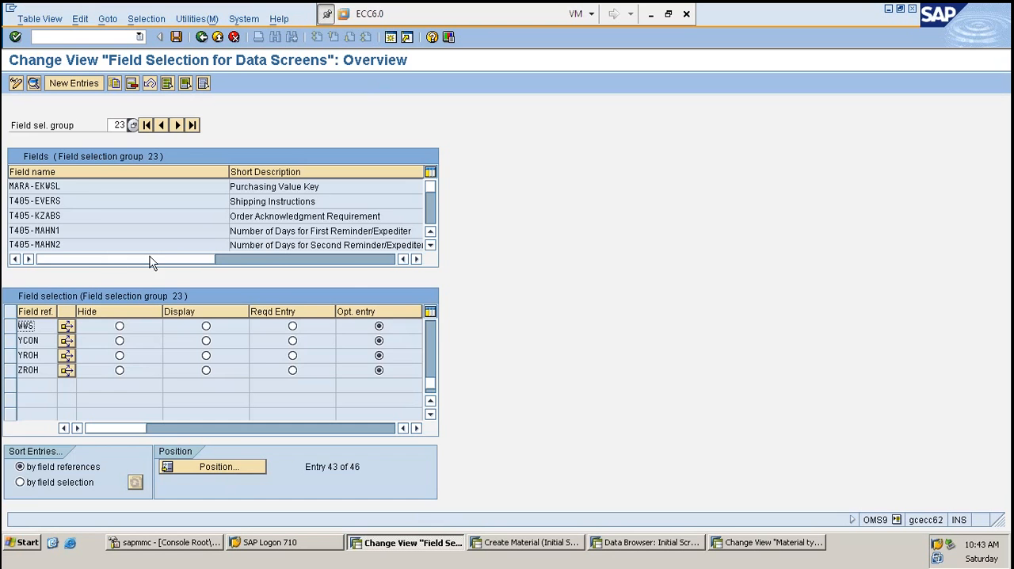
{"action": "key", "text": "F3"}
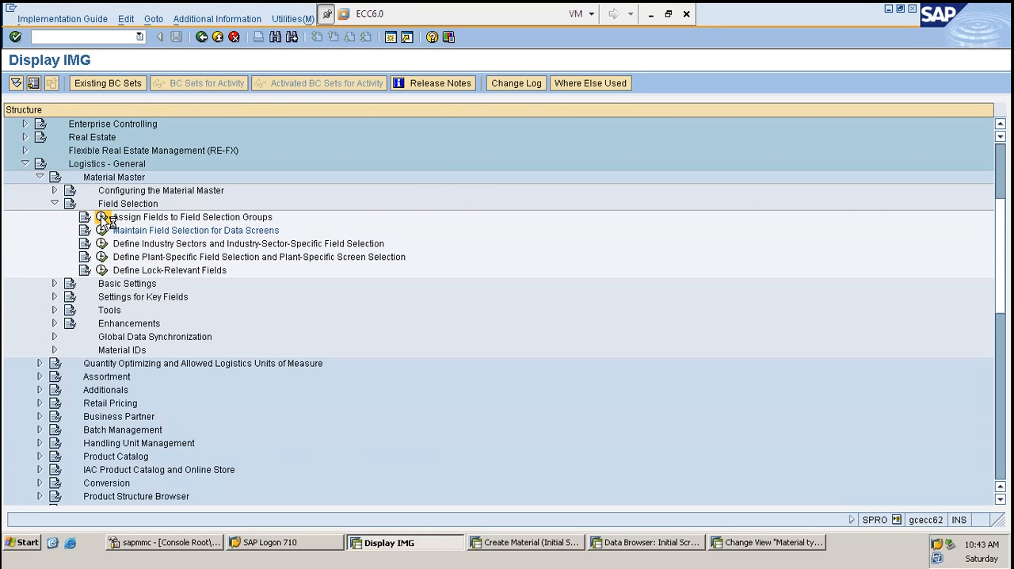
- Open Assign Fields to Field Selection Groups, review which selection group each field belongs to, and return to the Display IMG structure
{"action": "left_click", "coordinate": [103, 217]}
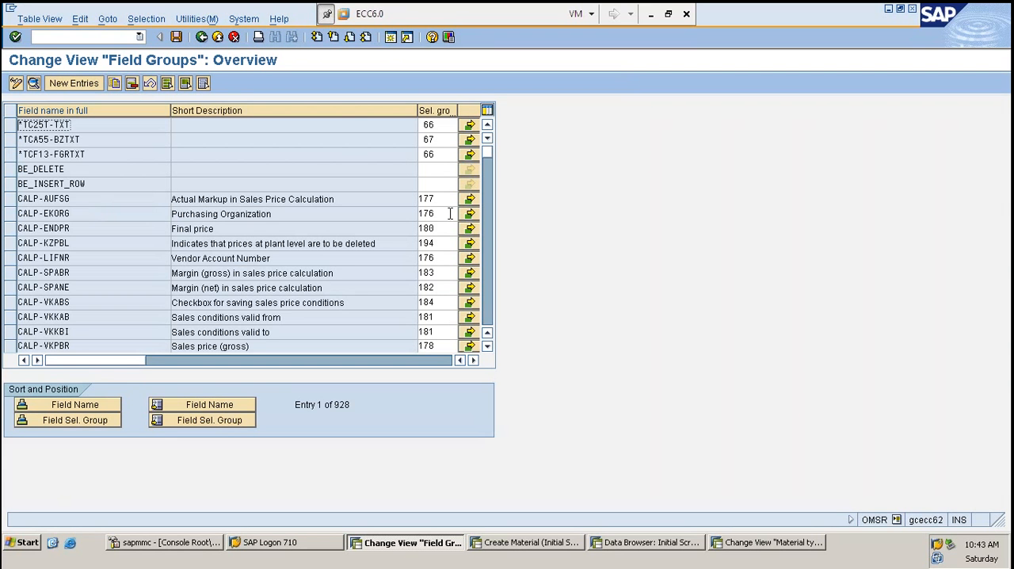
{"action": "scroll", "coordinate": [450, 213], "scroll_direction": "down", "scroll_amount": 4}
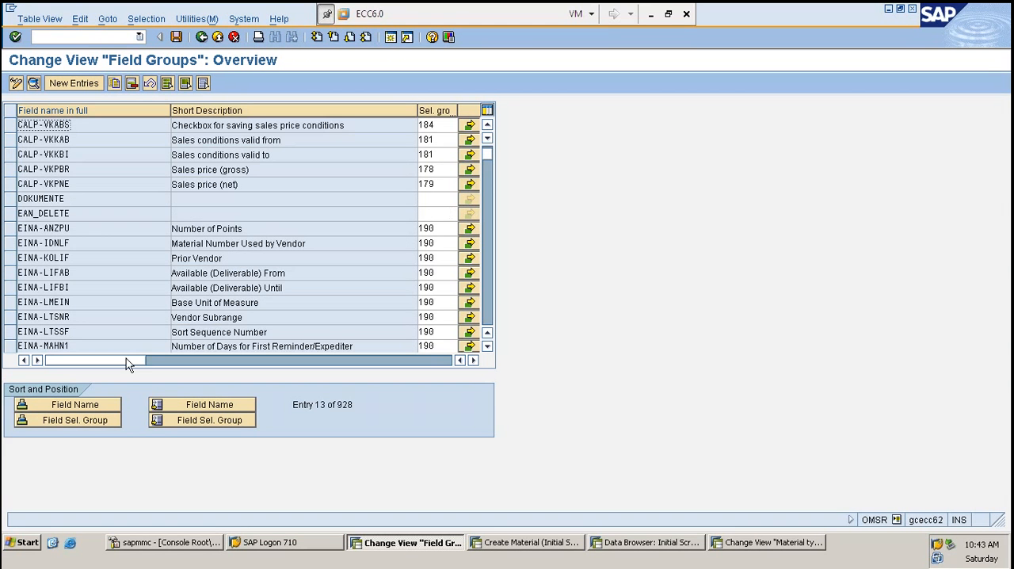
{"action": "left_click", "coordinate": [254, 302]}
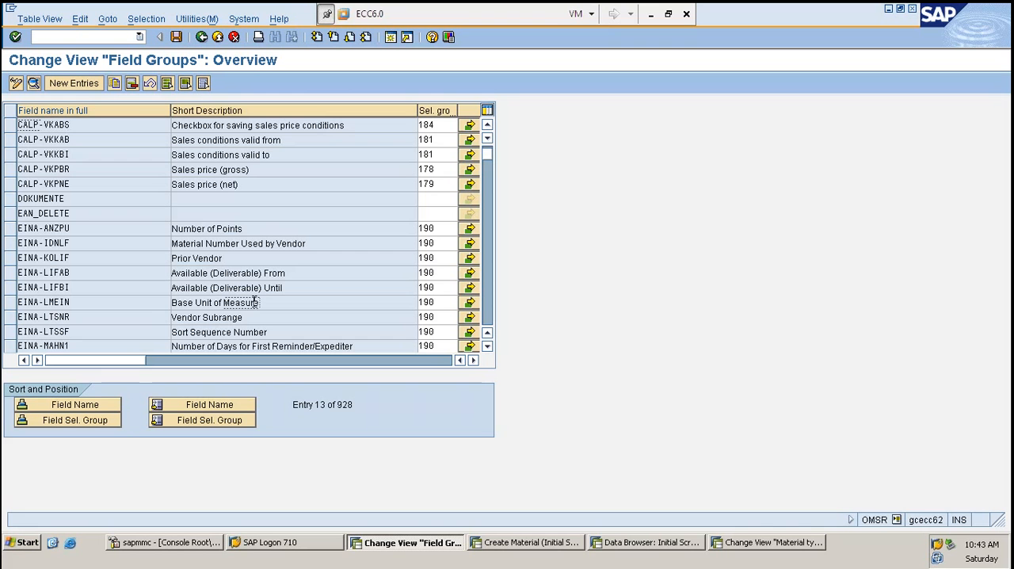
{"action": "key", "text": "Tab"}
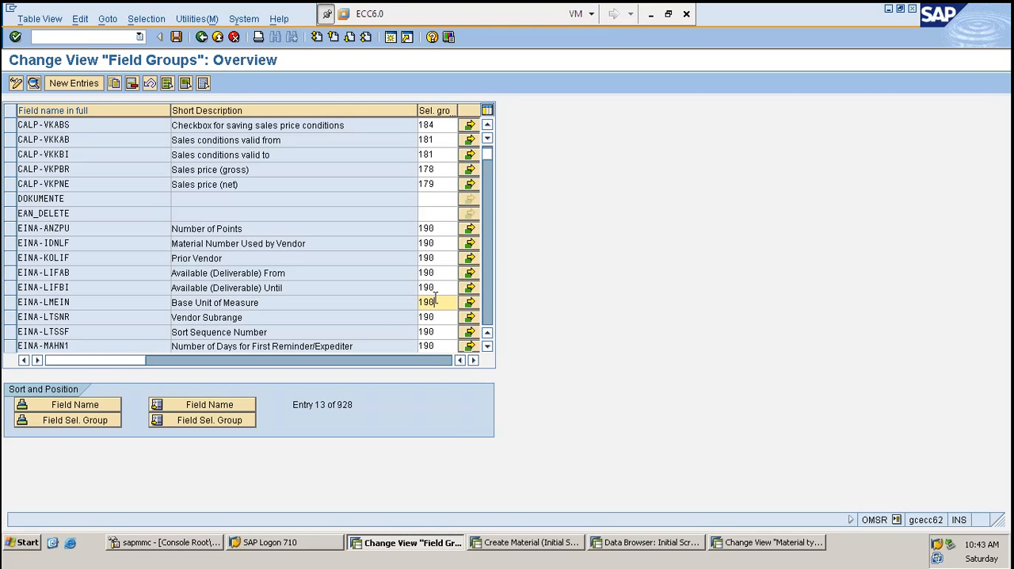
{"action": "key", "text": "Tab"}
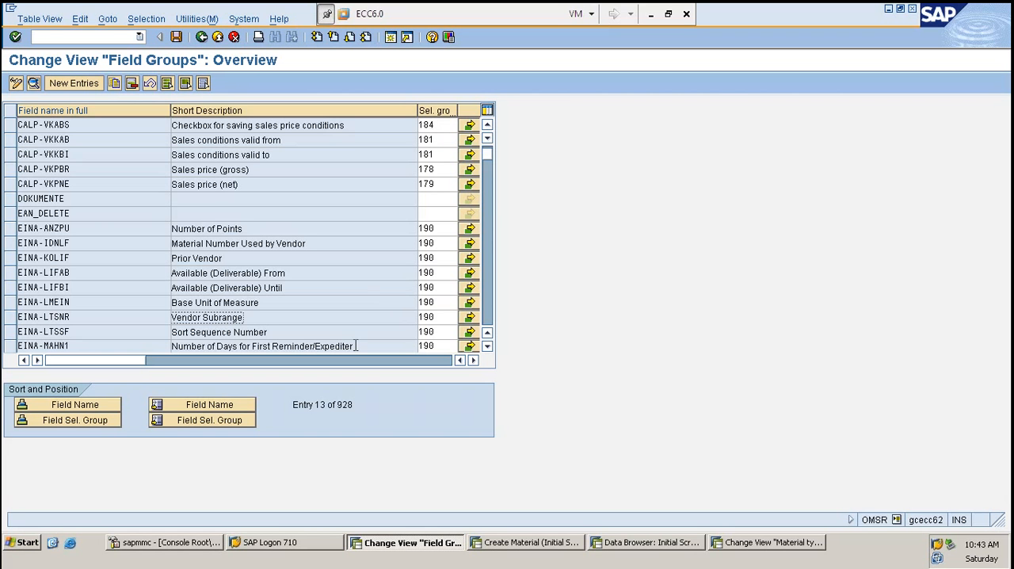
{"action": "key", "text": "F3"}
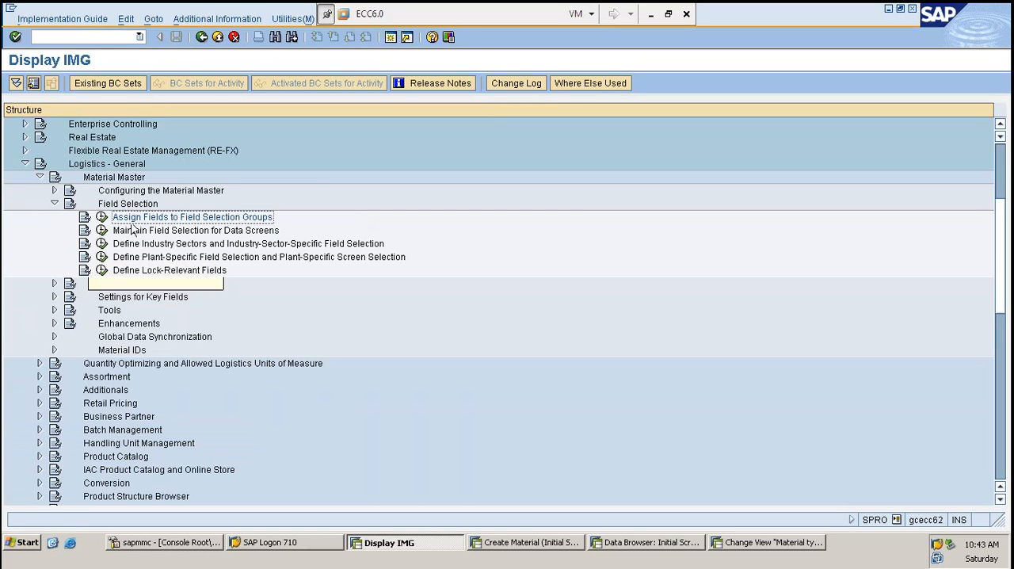
- Open Maintain Field Selection for Data Screens, review the settings of all selection groups for field reference 0001, and return to Display IMG
{"action": "left_click", "coordinate": [101, 230]}
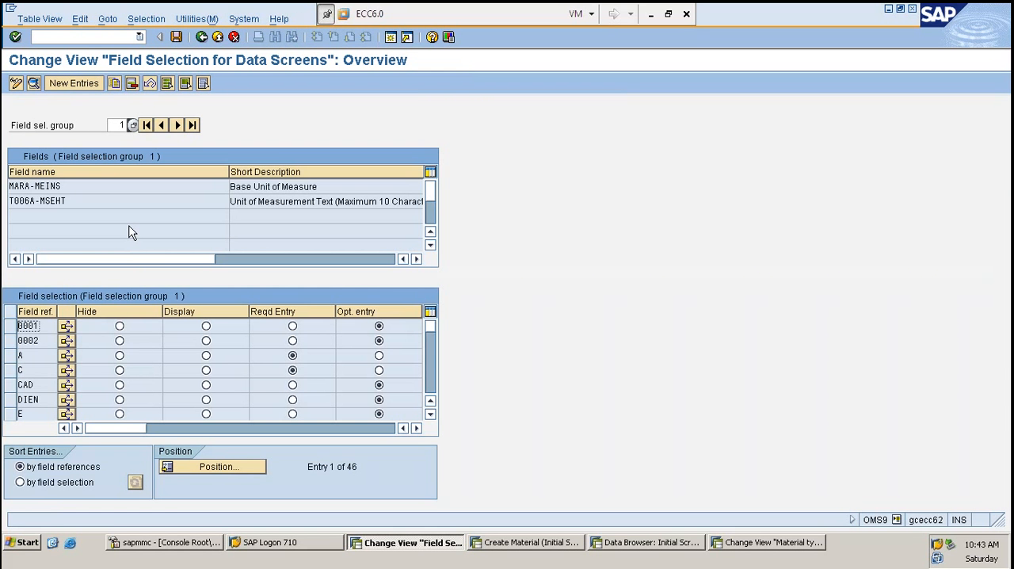
{"action": "left_click", "coordinate": [112, 126]}
{"action": "type", "text": "1"}
{"action": "left_click", "coordinate": [208, 185]}
{"action": "double_click", "coordinate": [207, 185]}
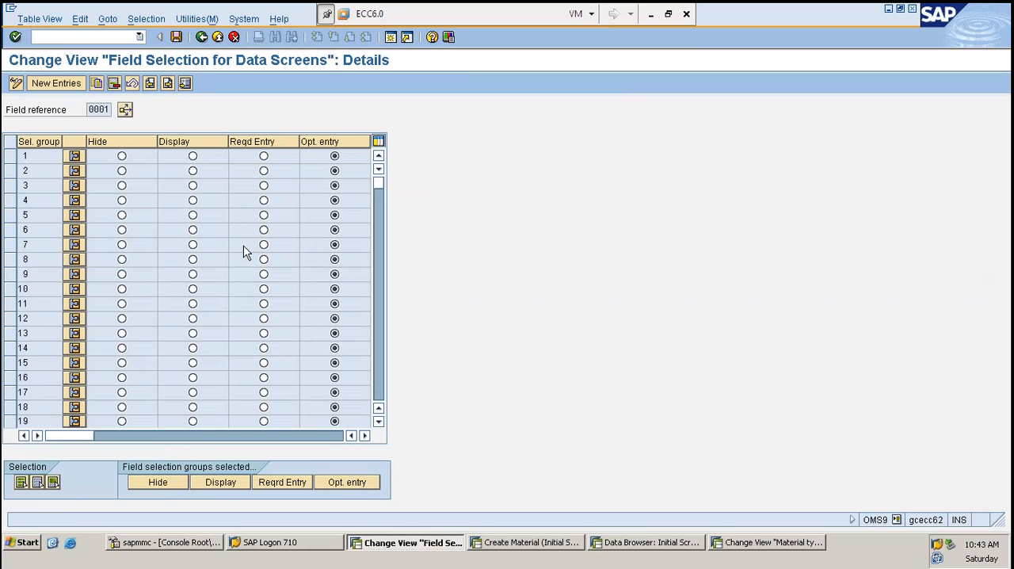
{"action": "scroll", "coordinate": [245, 253], "scroll_direction": "down", "scroll_amount": 4}
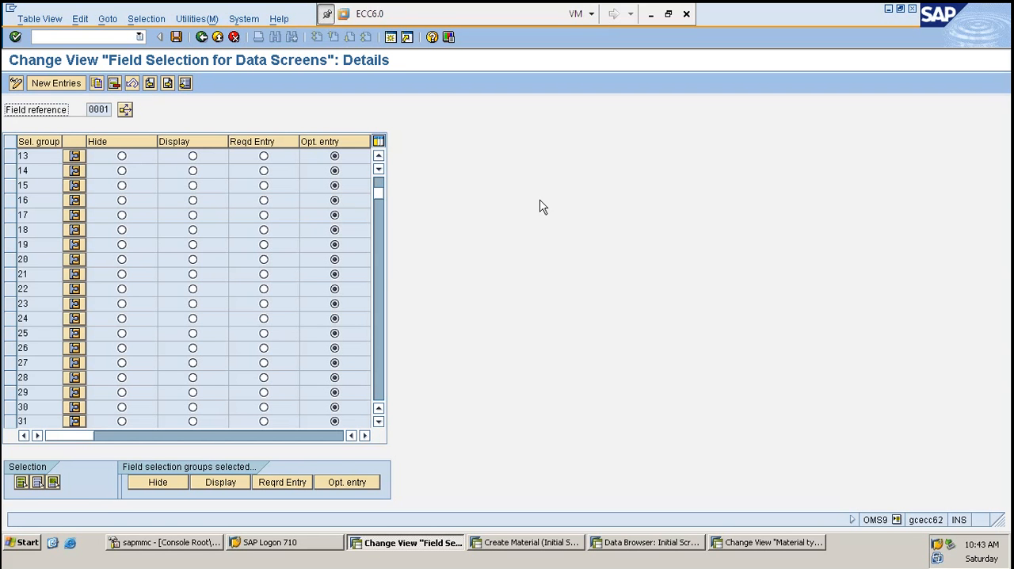
{"action": "key", "text": "F3"}
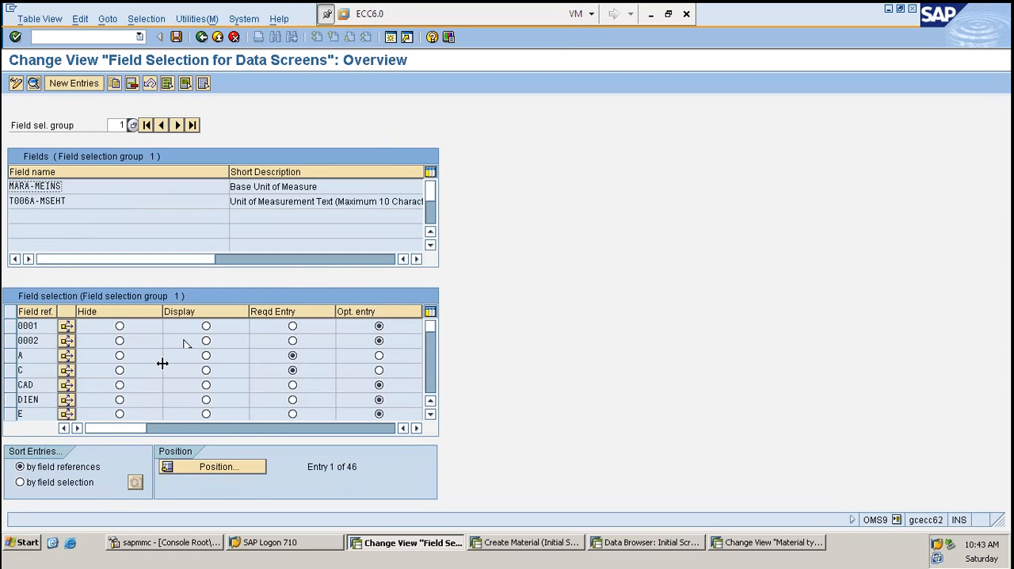
{"action": "double_click", "coordinate": [123, 185]}
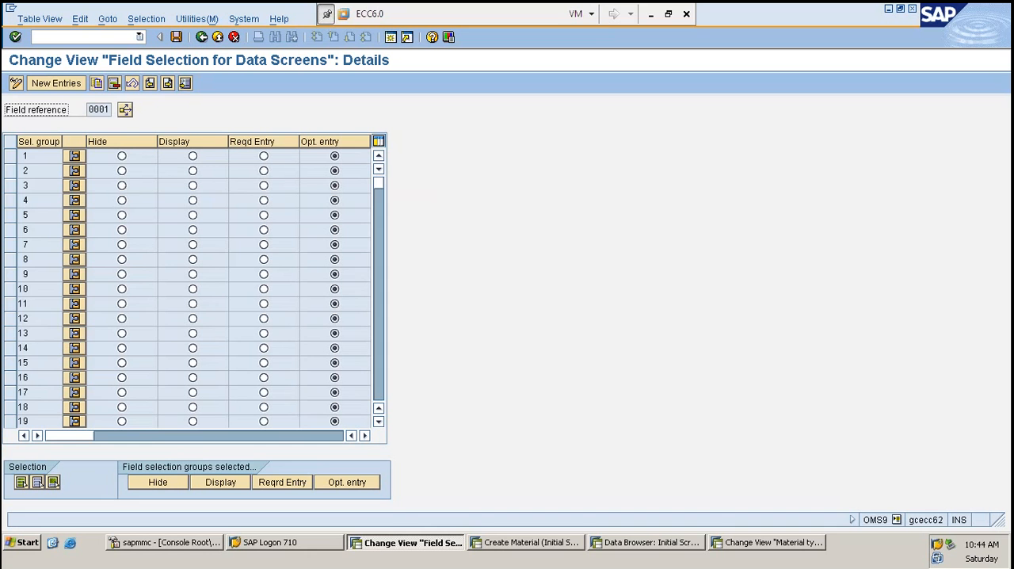
{"action": "scroll", "coordinate": [199, 326], "scroll_direction": "down", "scroll_amount": 4}
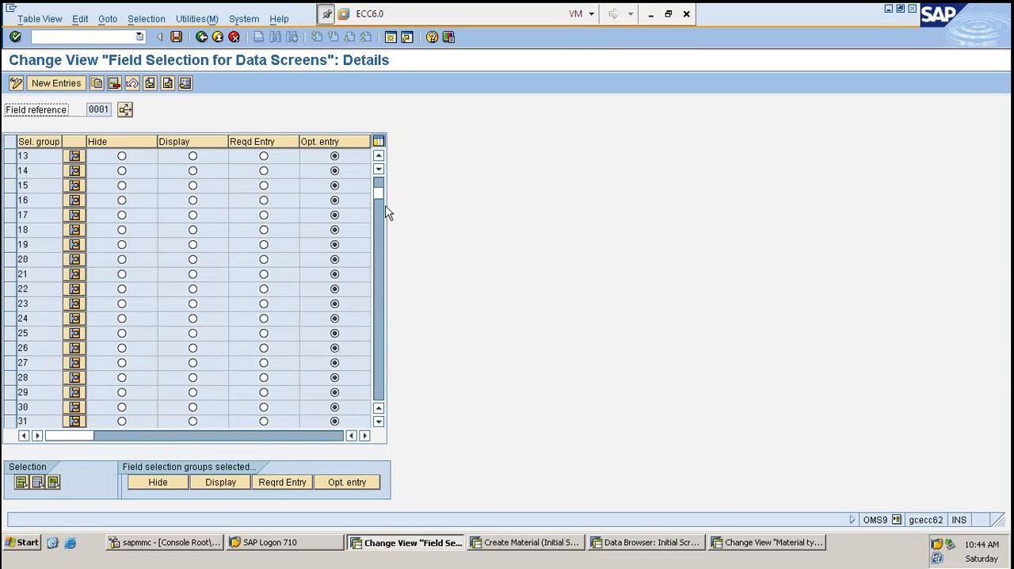
{"action": "key", "text": "F3"}
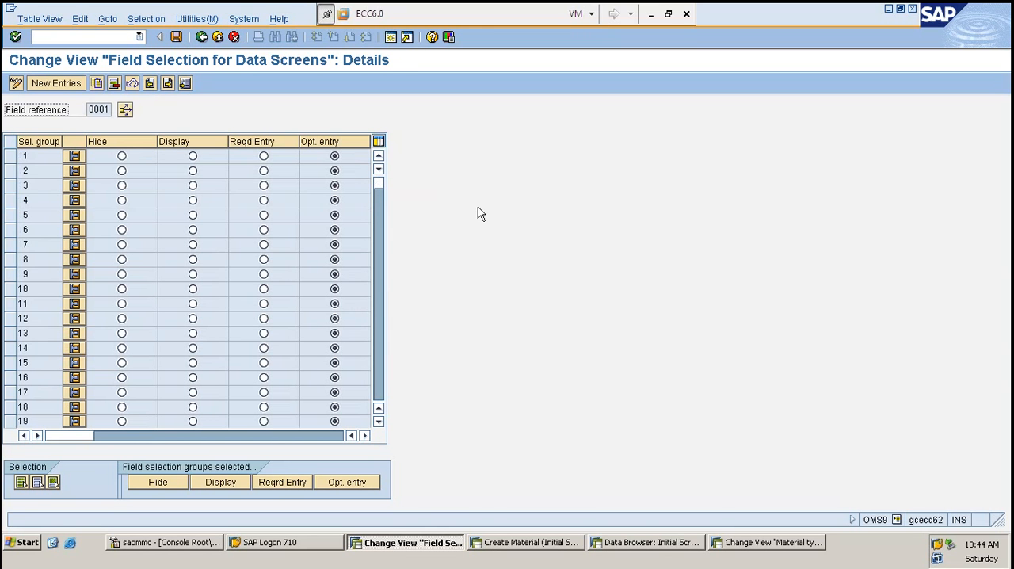
{"action": "key", "text": "F3"}
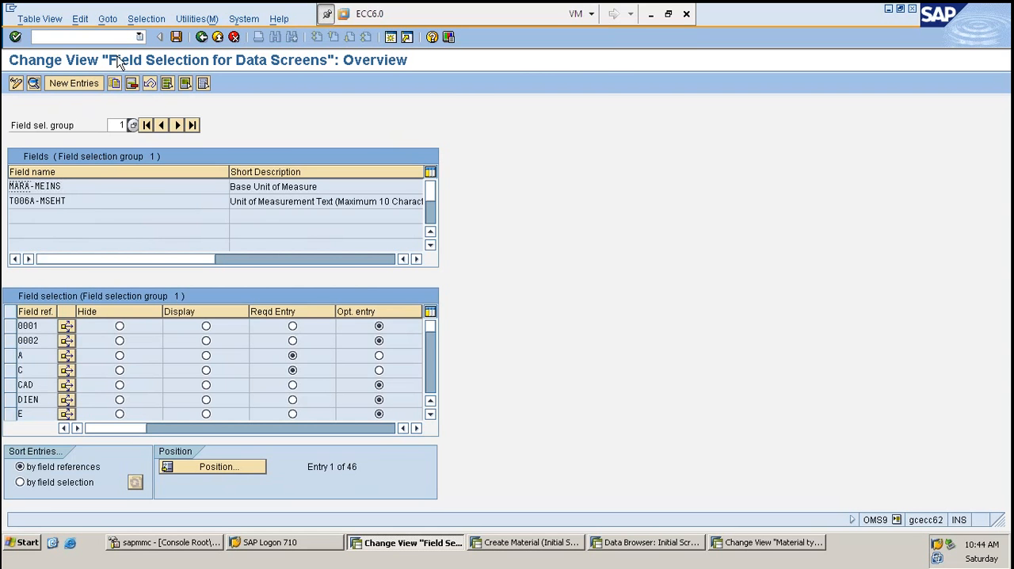
{"action": "key", "text": "F3"}
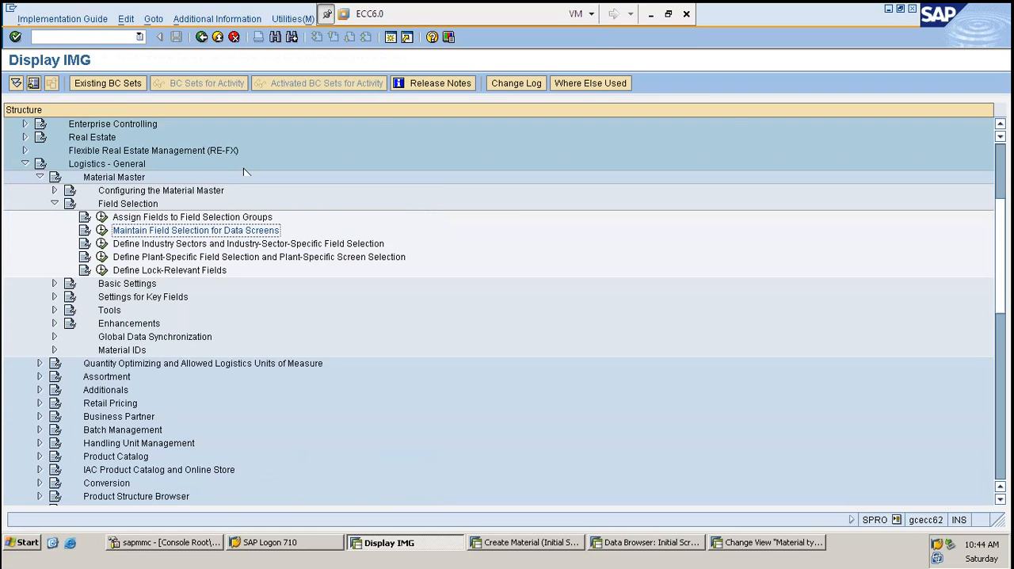
- Restart the SPRO transaction, open the SAP Reference IMG, and expand Logistics - General, Material Master, Settings for Key Fields
{"action": "left_click", "coordinate": [55, 203]}
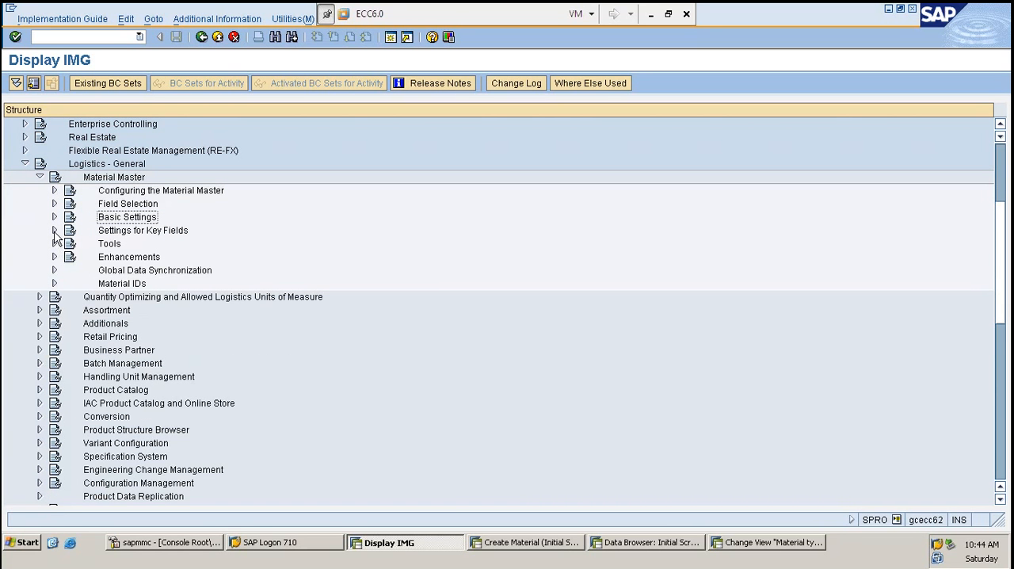
{"action": "left_click", "coordinate": [54, 231]}
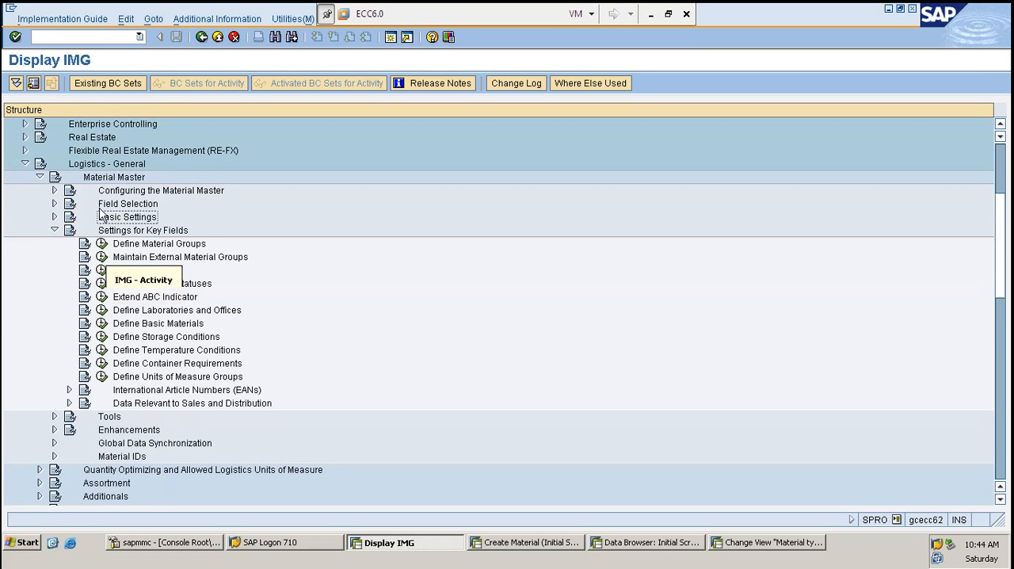
{"action": "left_click", "coordinate": [94, 37]}
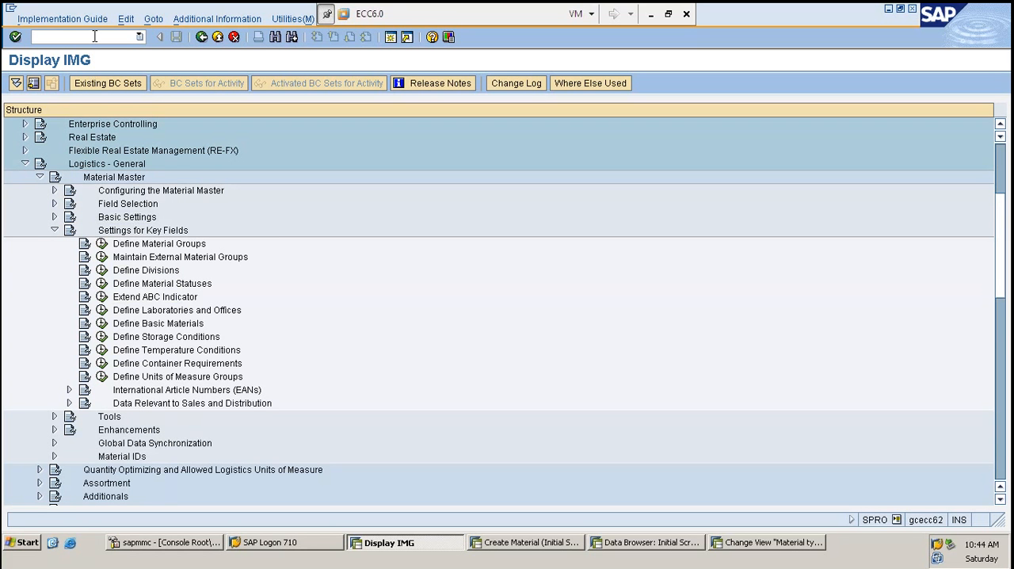
{"action": "type", "text": "/NSPRO"}
{"action": "key", "text": "Return"}
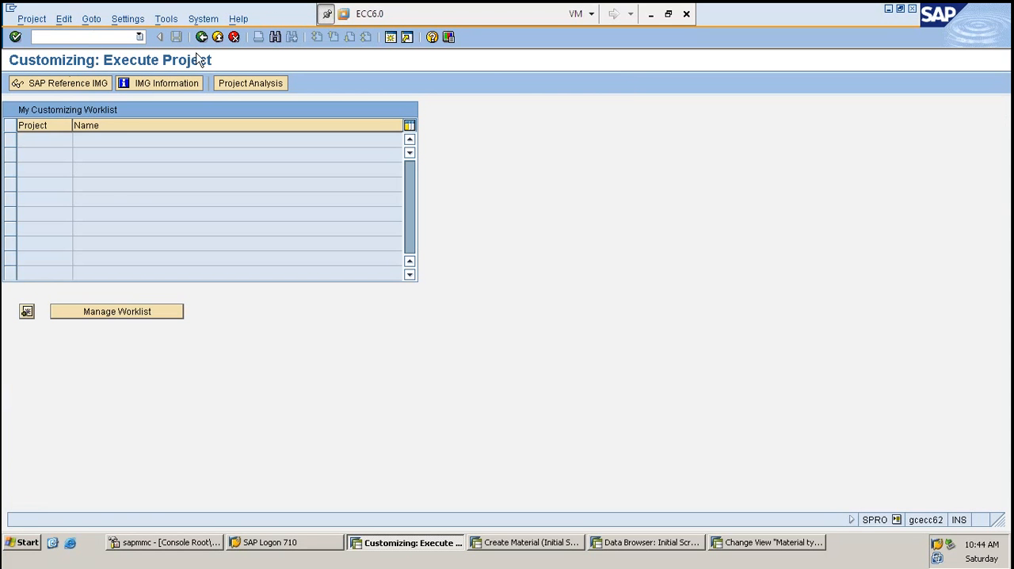
{"action": "left_click", "coordinate": [91, 87]}
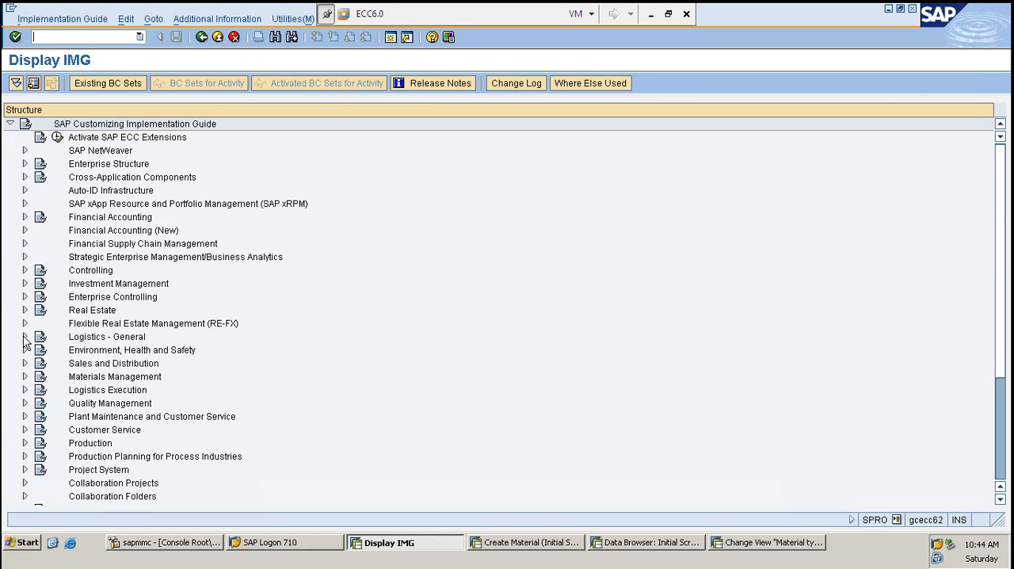
{"action": "left_click", "coordinate": [24, 337]}
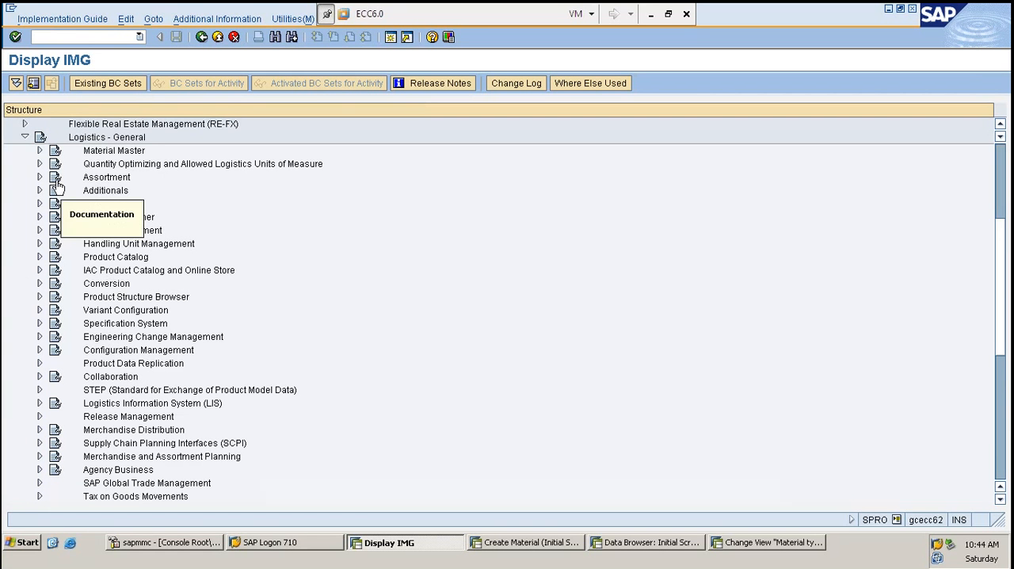
{"action": "left_click", "coordinate": [40, 151]}
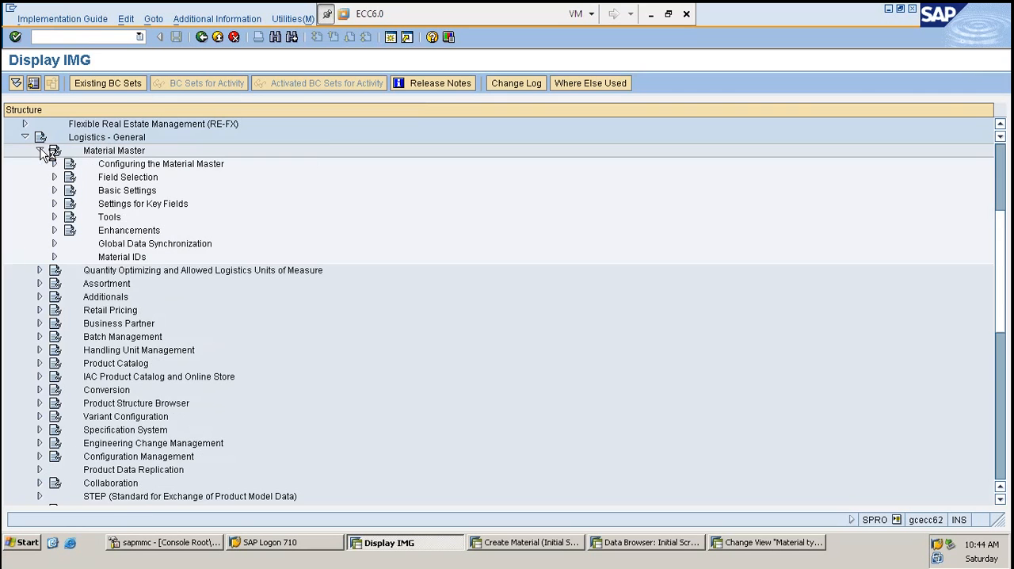
{"action": "left_click", "coordinate": [55, 204]}
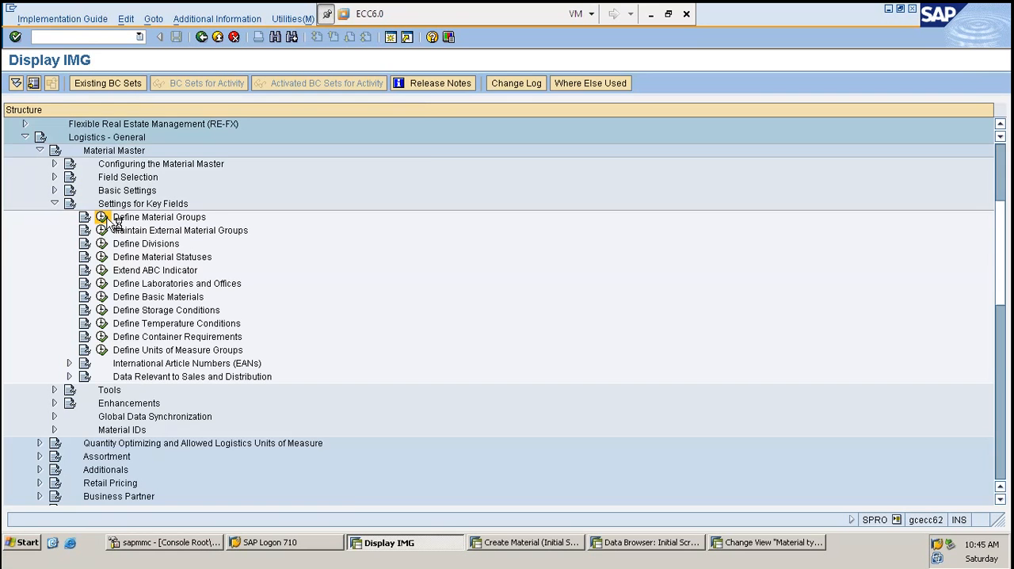
- Open Define Material Groups and copy material group 0001 as new material group 1000001
{"action": "left_click", "coordinate": [106, 219]}
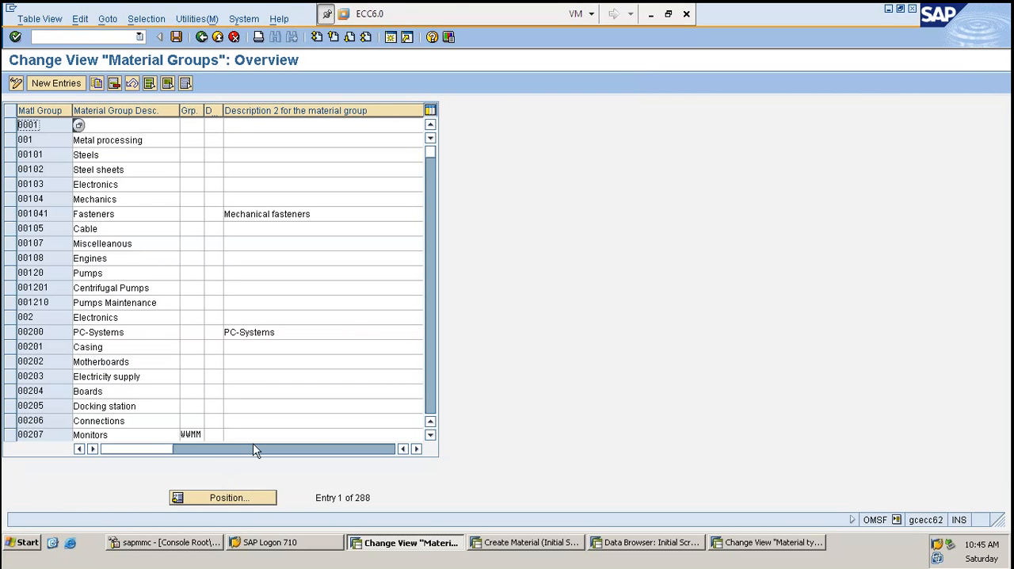
{"action": "left_click", "coordinate": [9, 125]}
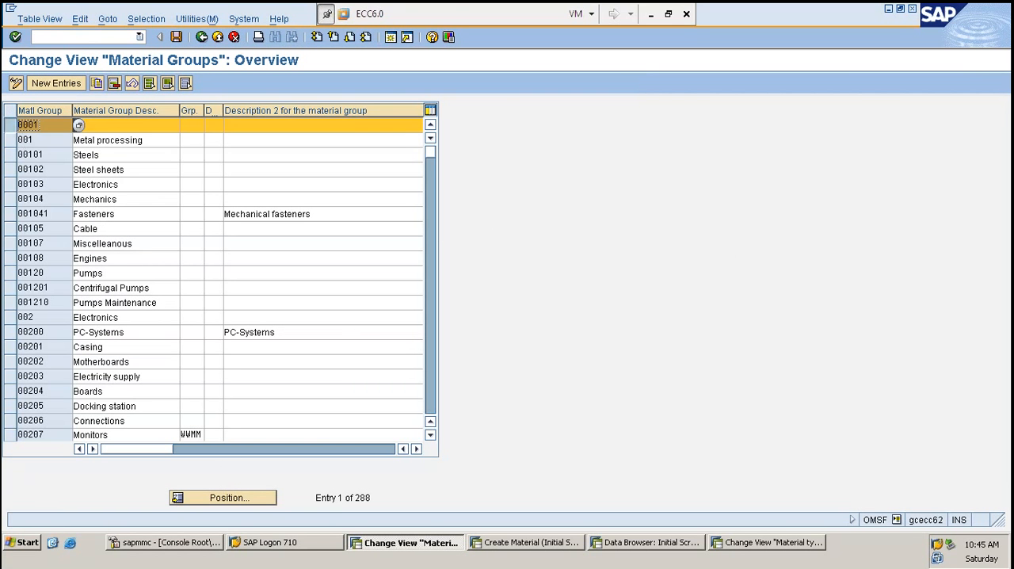
{"action": "left_click", "coordinate": [96, 84]}
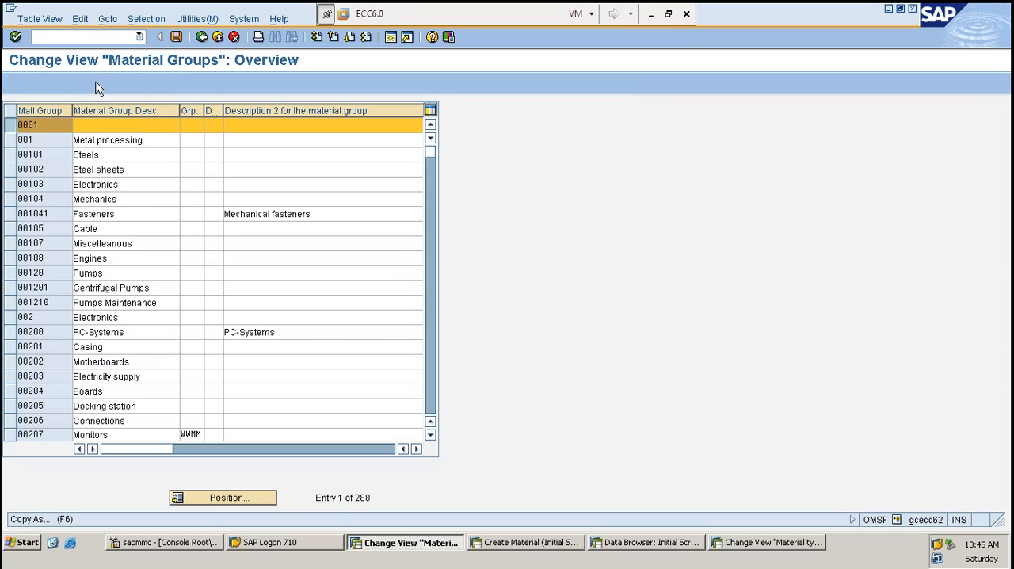
{"action": "key", "text": "Tab"}
{"action": "key", "text": "shift+Tab"}
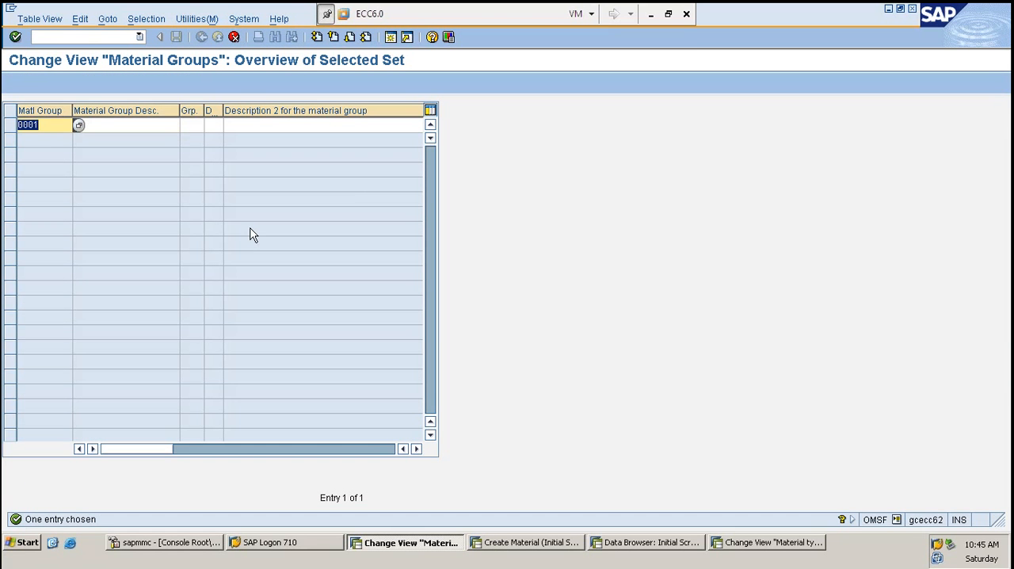
{"action": "type", "text": "10000"}
{"action": "key", "text": "Return"}
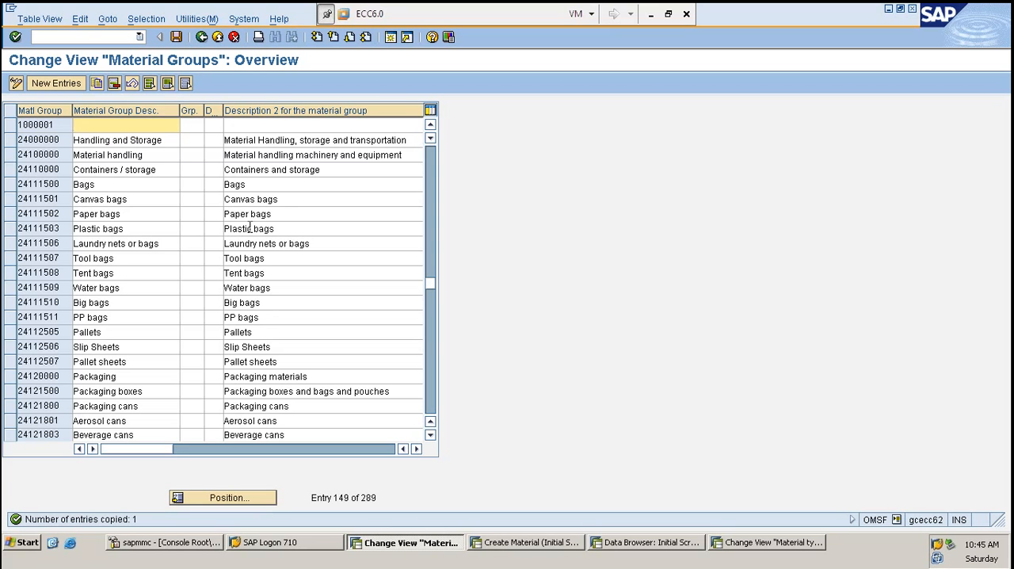
- Enter TEST MATERIAL GROUP as the description of material group 1000001
{"action": "type", "text": "TEST MATERIAL GROUP"}
{"action": "key", "text": "Tab"}
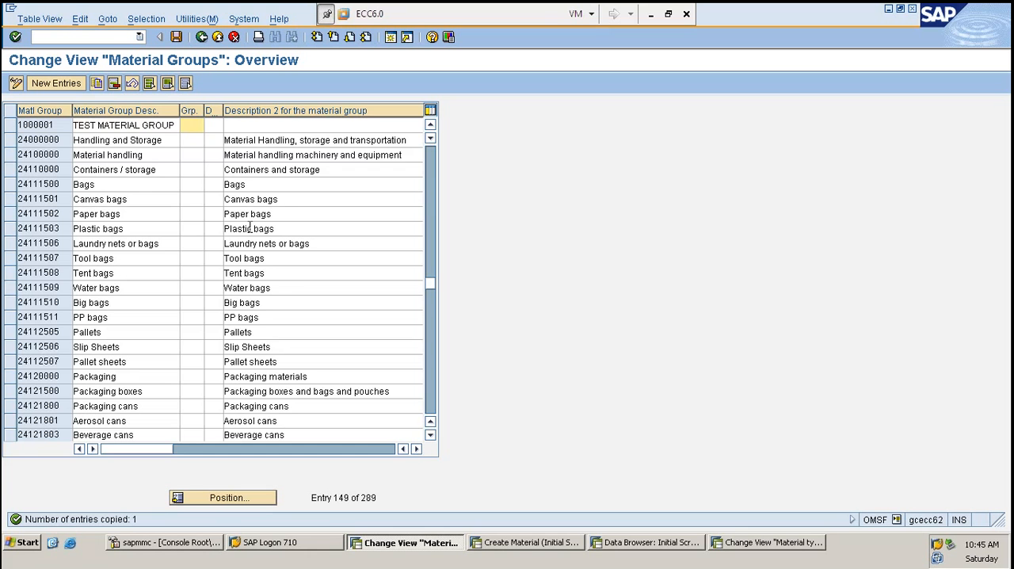
- Paste TEST MATERIAL GROUP into Description 2 of material group 1000001 and save the entry
{"action": "key", "text": "Tab"}
{"action": "key", "text": "Tab"}
{"action": "key", "text": "shift+Tab"}
{"action": "key", "text": "shift+Tab"}
{"action": "key", "text": "shift+Tab"}
{"action": "key", "text": "shift+Tab"}
{"action": "key", "text": "Tab"}
{"action": "key", "text": "ctrl+c"}
{"action": "key", "text": "Right"}
{"action": "key", "text": "Right"}
{"action": "key", "text": "Right"}
{"action": "key", "text": "Right"}
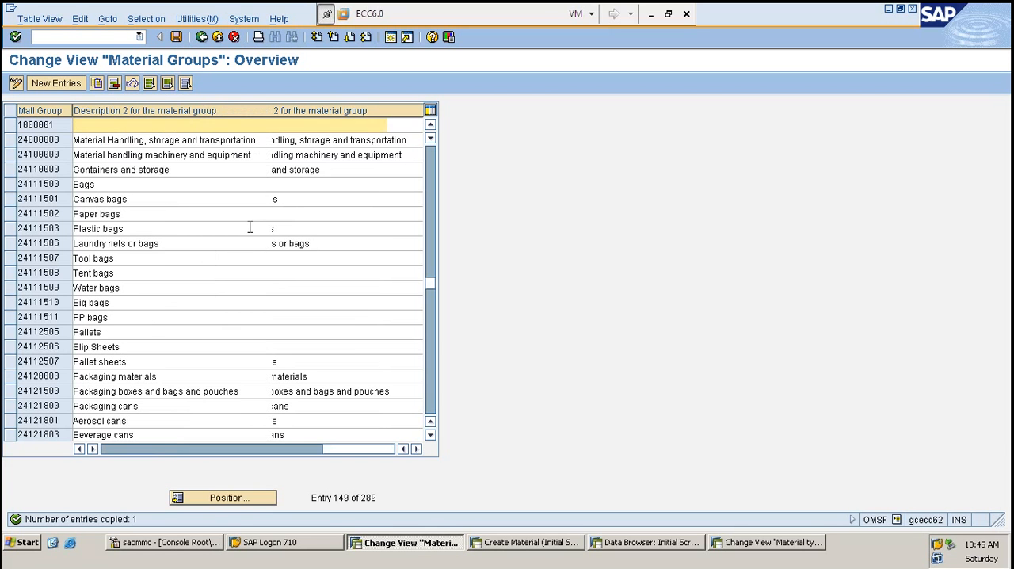
{"action": "key", "text": "ctrl+v"}
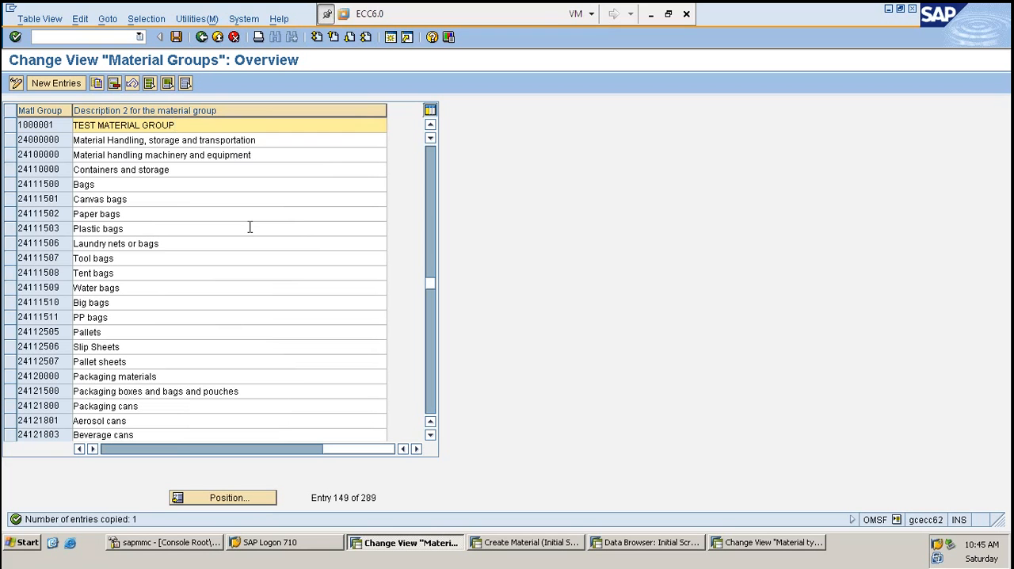
{"action": "key", "text": "ctrl+s"}
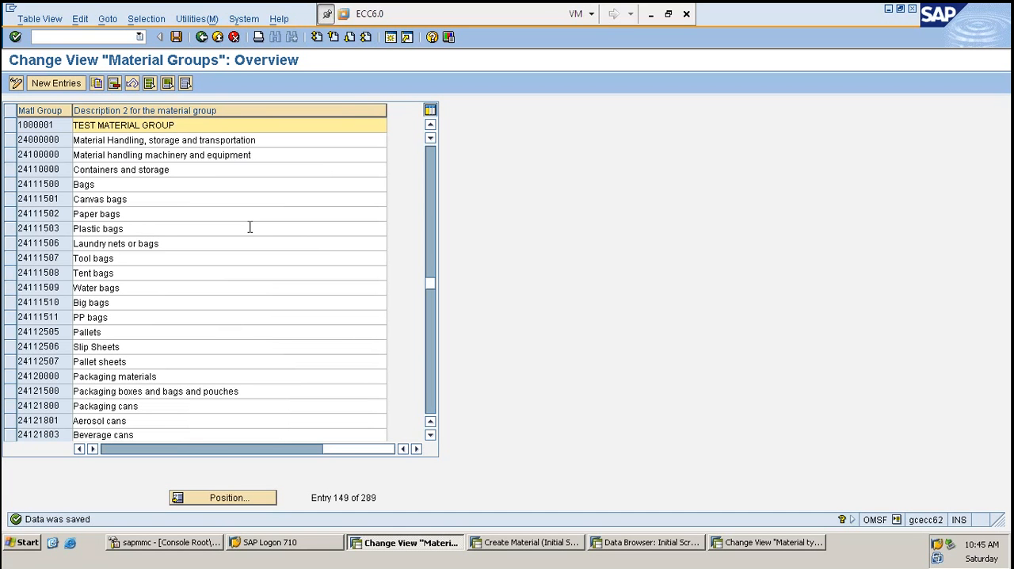
- Switch to the Create Material session, restart MM01, enter material TE10, and continue through view selection to the organizational levels
{"action": "left_click", "coordinate": [519, 545]}
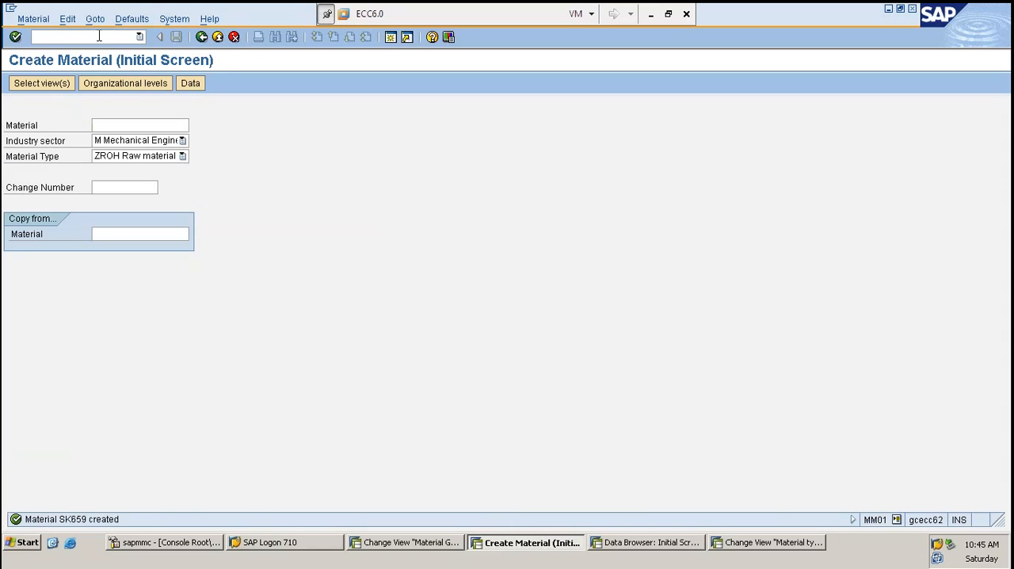
{"action": "type", "text": "/NMM01"}
{"action": "key", "text": "Return"}
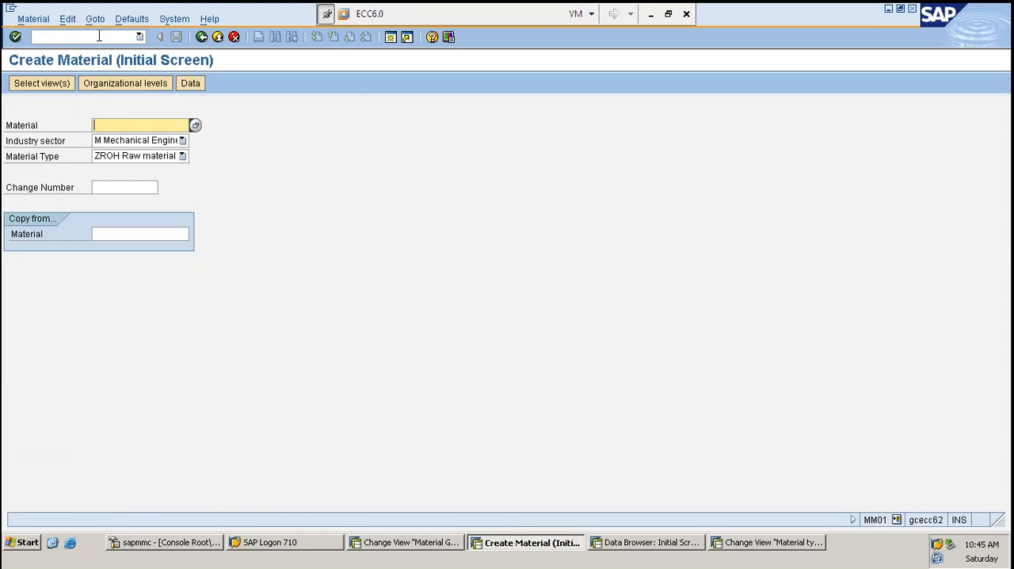
{"action": "type", "text": "TE10"}
{"action": "key", "text": "Return"}
- Confirm plant 1000 and enter the description TESTST and base unit of measure PC for material TE10
{"action": "key", "text": "Return"}
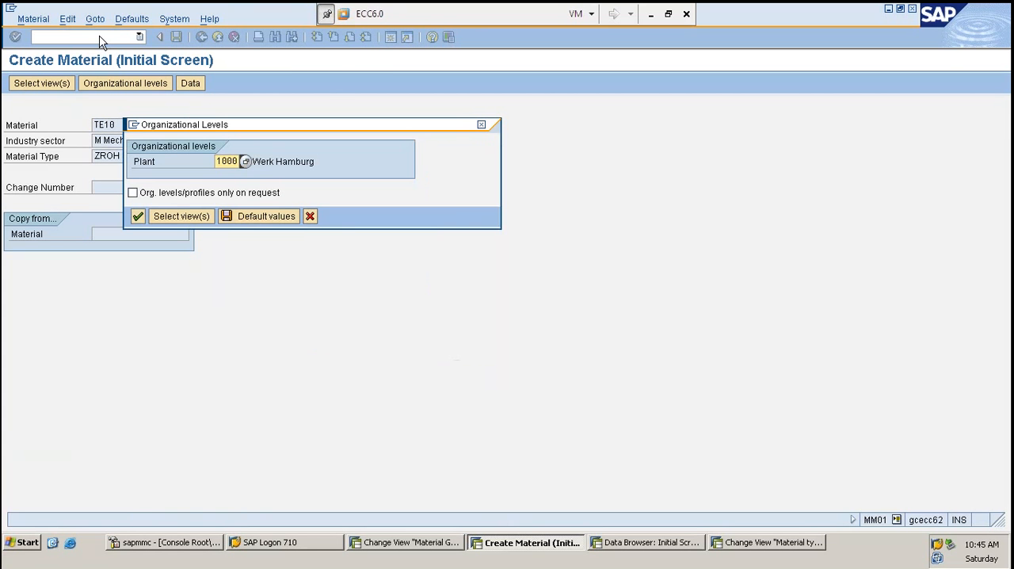
{"action": "key", "text": "Return"}
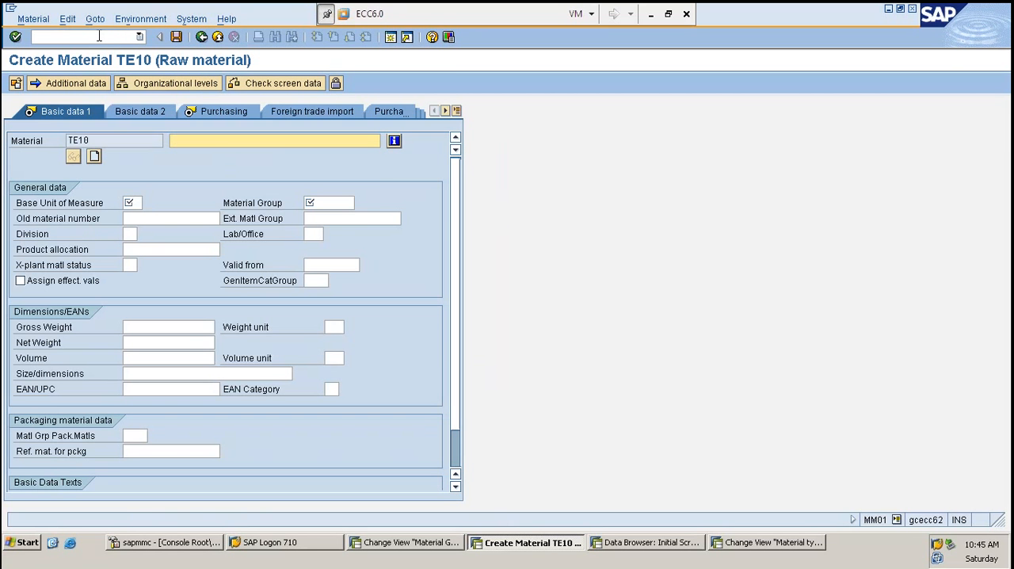
{"action": "type", "text": "TESTST"}
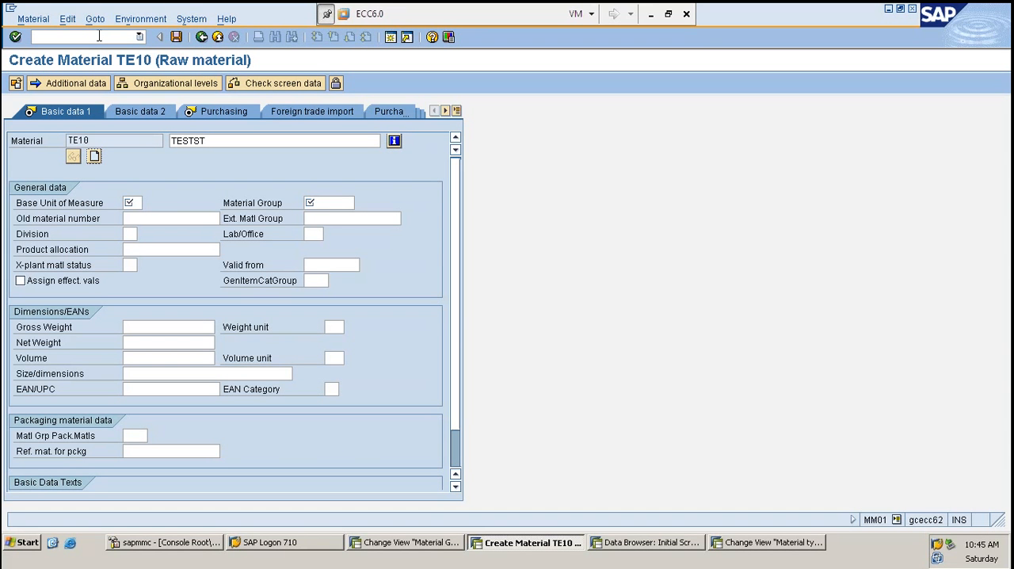
{"action": "key", "text": "Tab"}
{"action": "type", "text": "PC"}
{"action": "key", "text": "Tab"}
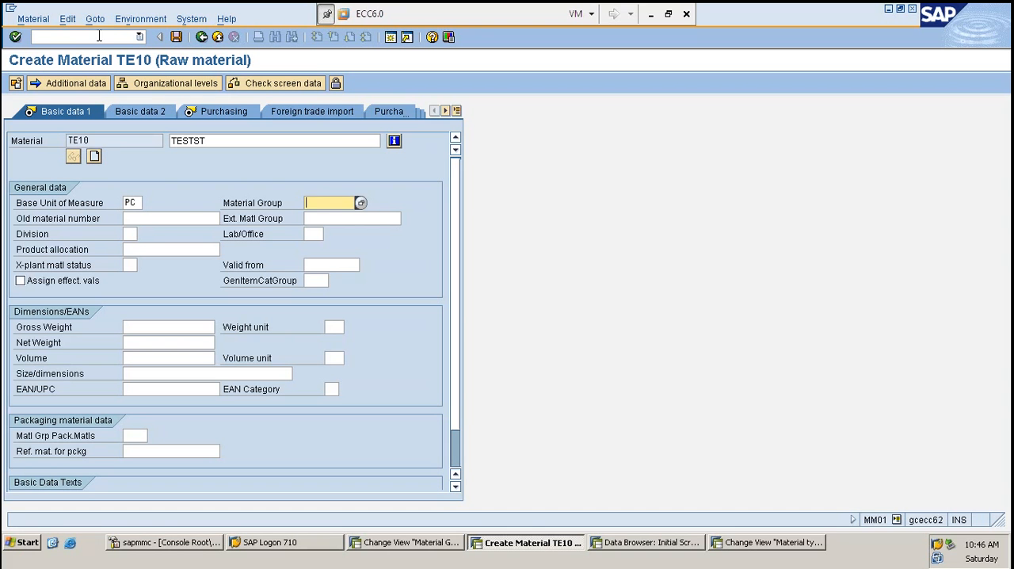
- Search the material group value list for TEST and assign material group 1000001 to TE10
{"action": "key", "text": "F4"}
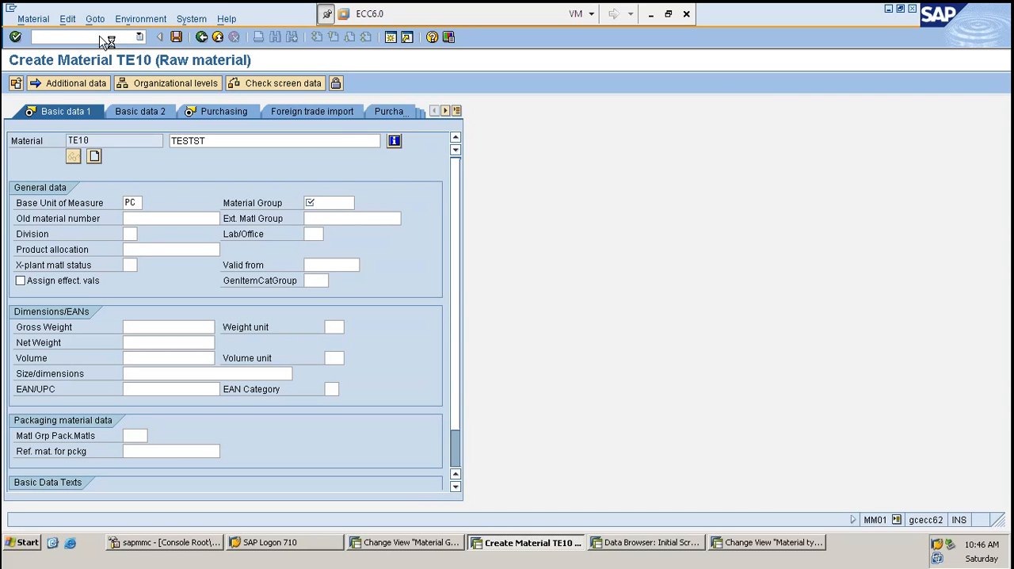
{"action": "left_click", "coordinate": [336, 204]}
{"action": "key", "text": "F4"}
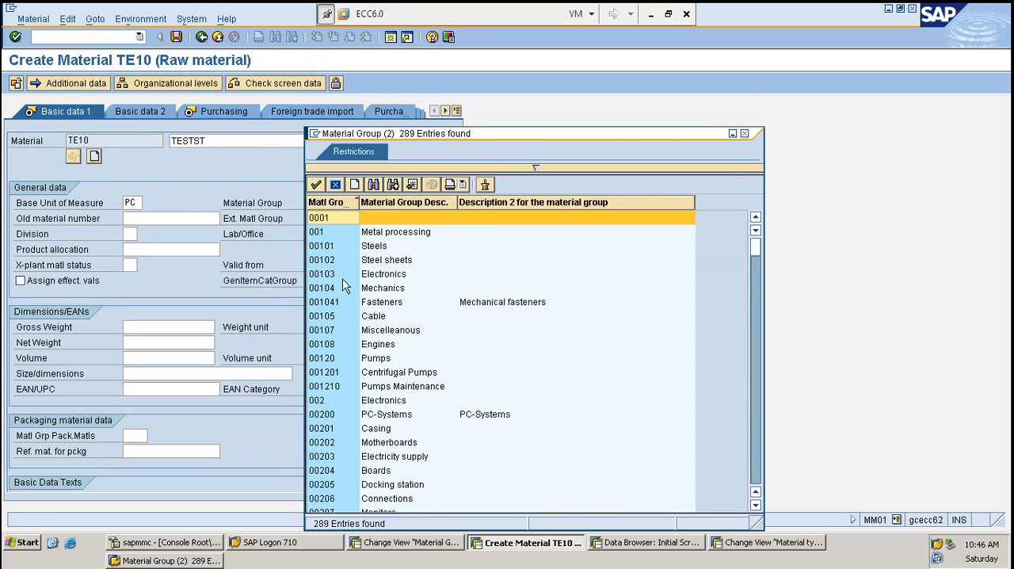
{"action": "scroll", "coordinate": [374, 270], "scroll_direction": "down", "scroll_amount": 10}
{"action": "scroll", "coordinate": [379, 291], "scroll_direction": "down", "scroll_amount": 20}
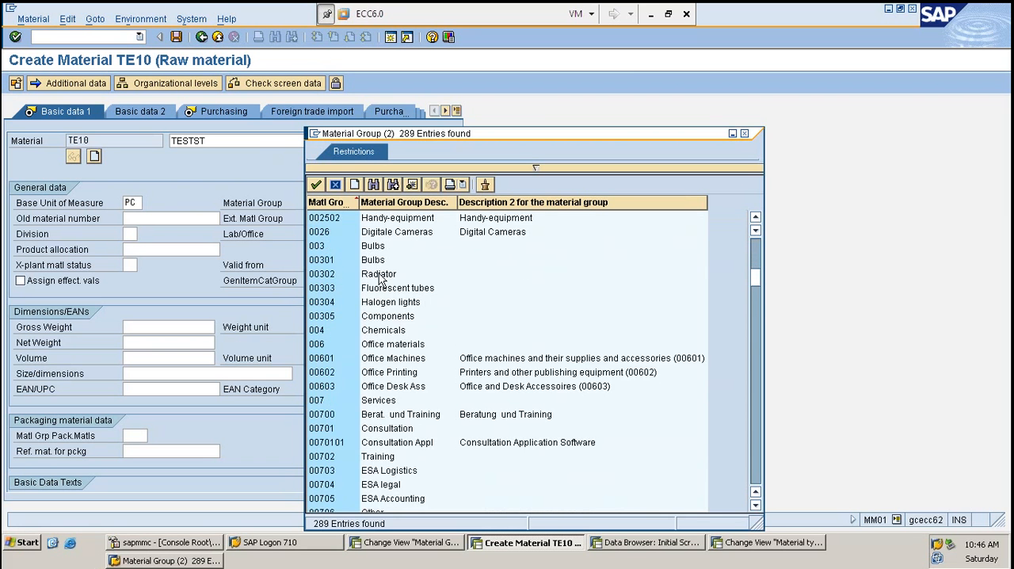
{"action": "scroll", "coordinate": [391, 294], "scroll_direction": "down", "scroll_amount": 20}
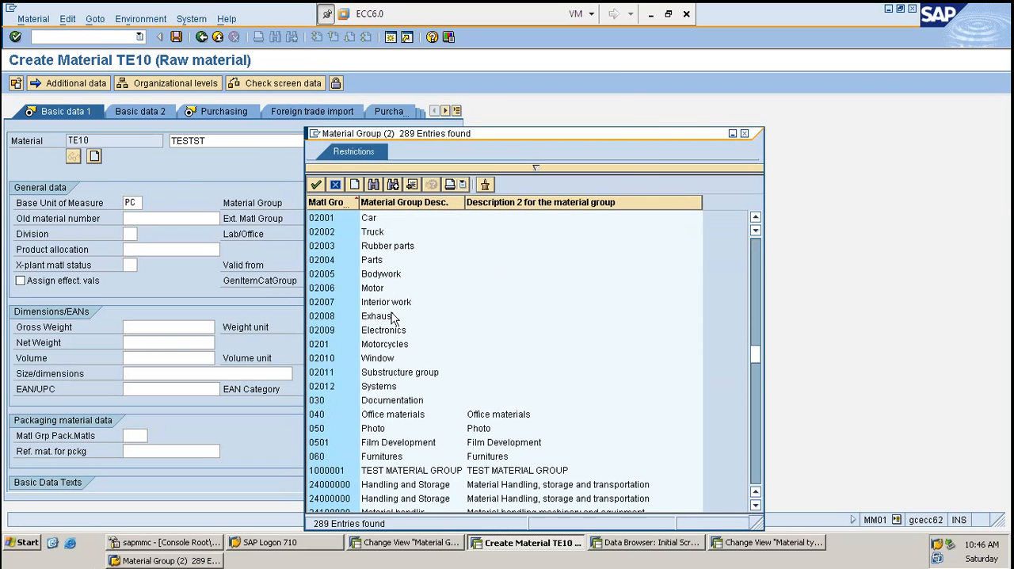
{"action": "left_click", "coordinate": [374, 184]}
{"action": "type", "text": "TEST"}
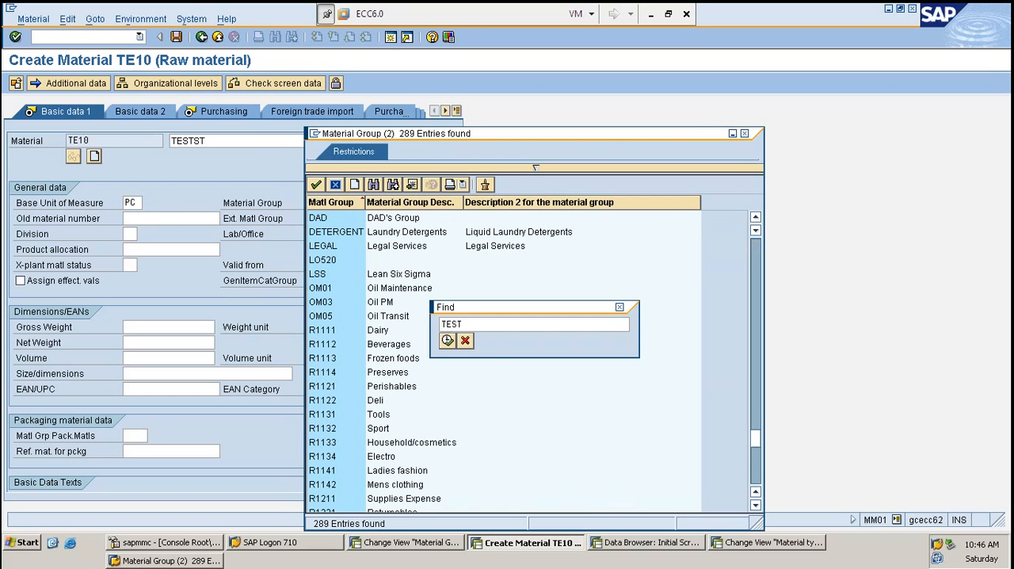
{"action": "key", "text": "Return"}
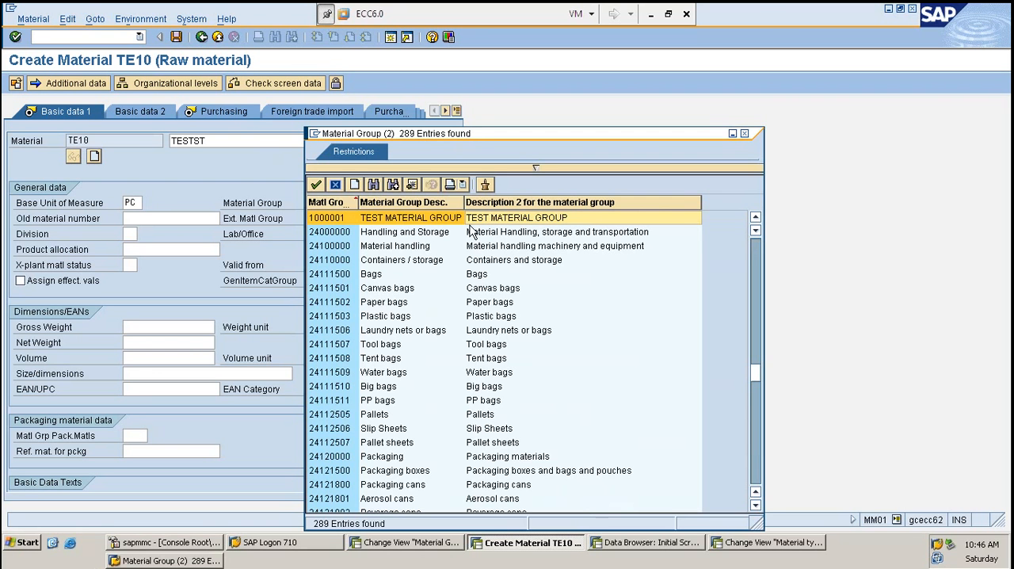
{"action": "double_click", "coordinate": [333, 217]}
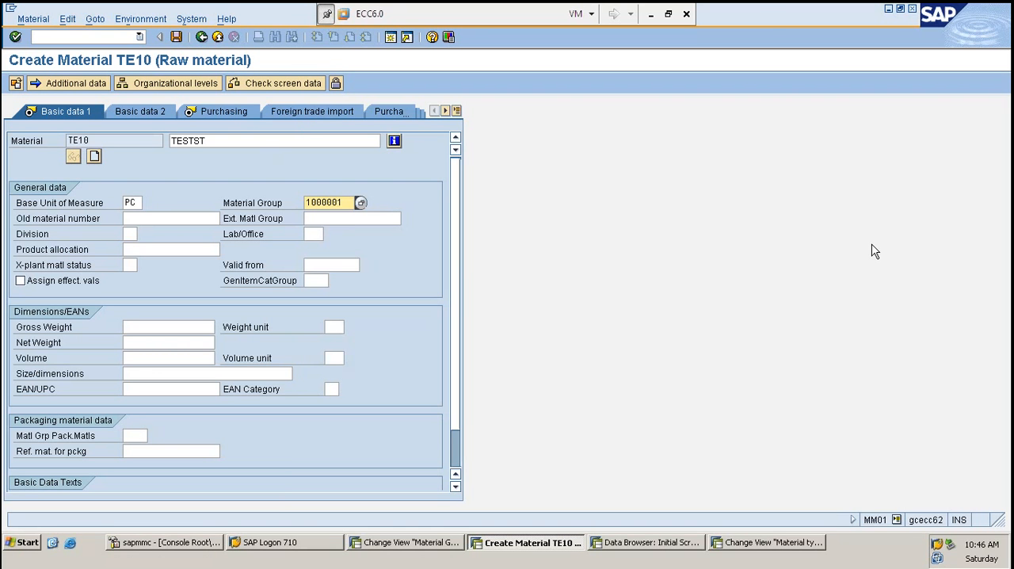
- Continue to the Purchasing view of TE10 and enter purchasing group BL
{"action": "key", "text": "Return"}
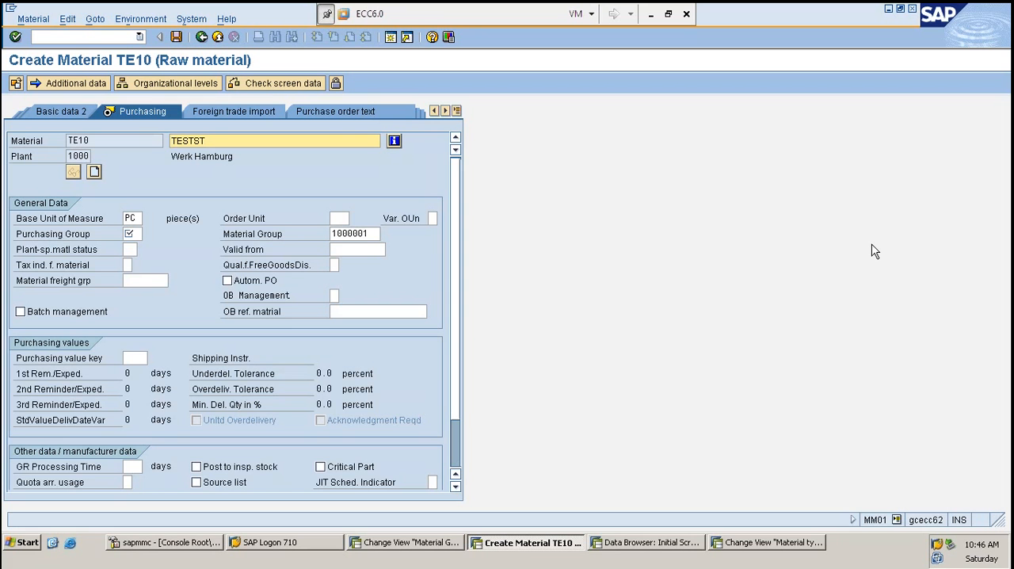
{"action": "key", "text": "Return"}
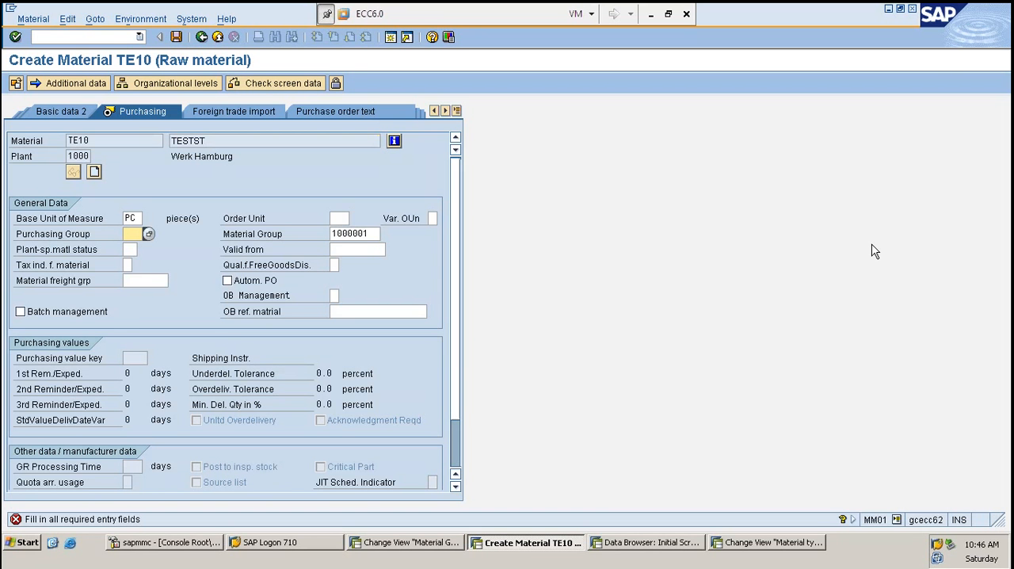
{"action": "type", "text": "BL"}
{"action": "key", "text": "Return"}
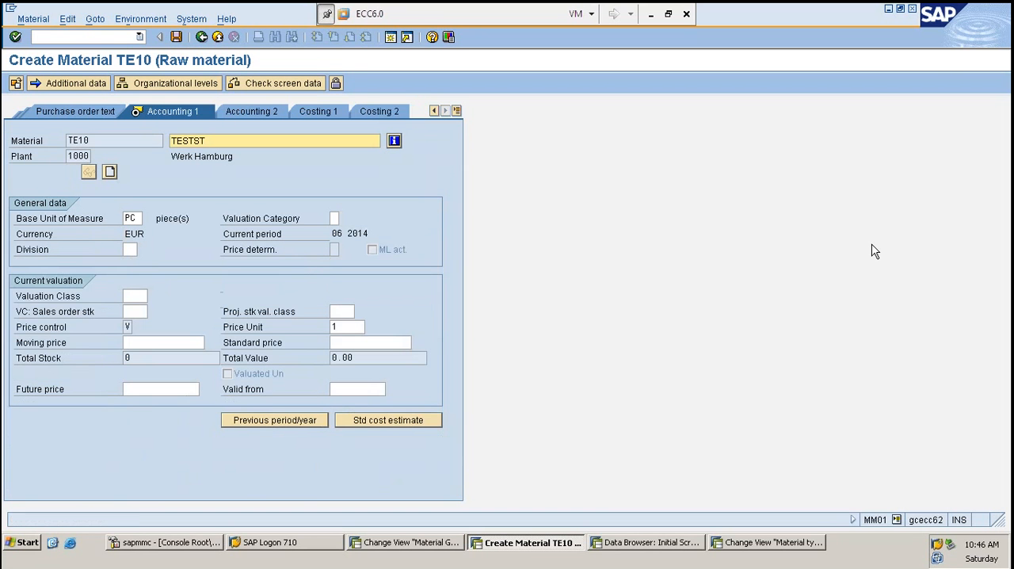
- Set valuation class 3000 and moving price 1000 in the Accounting 1 view, and save material TE10
{"action": "key", "text": "Return"}
{"action": "type", "text": "3000"}
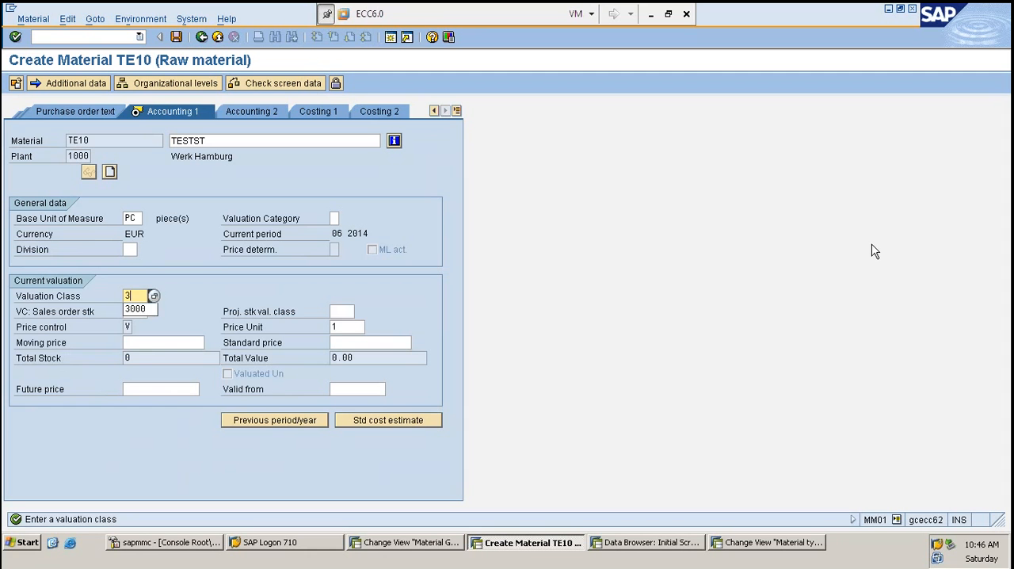
{"action": "key", "text": "Tab"}
{"action": "key", "text": "Tab"}
{"action": "key", "text": "Tab"}
{"action": "type", "text": "1000"}
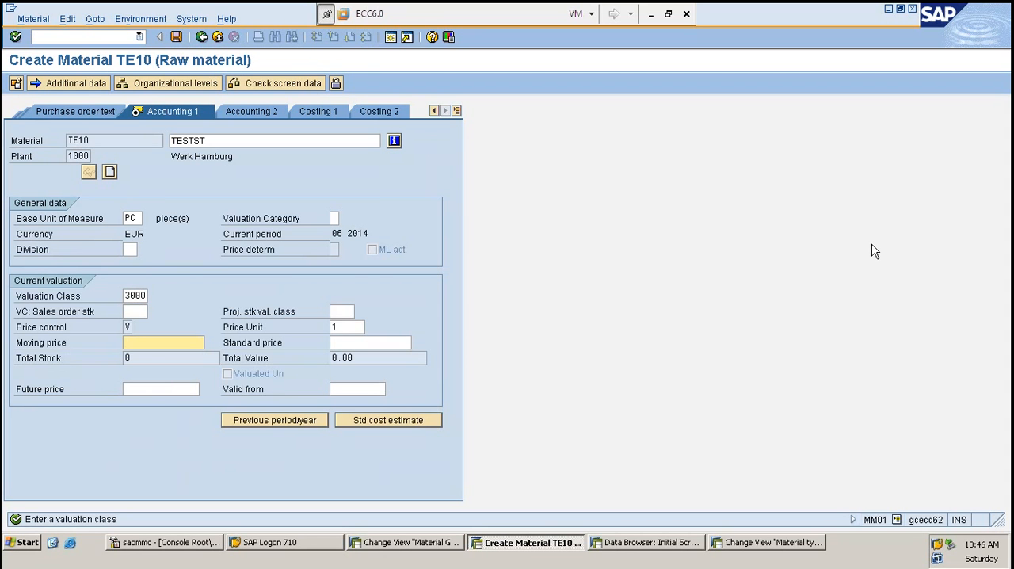
{"action": "key", "text": "Return"}
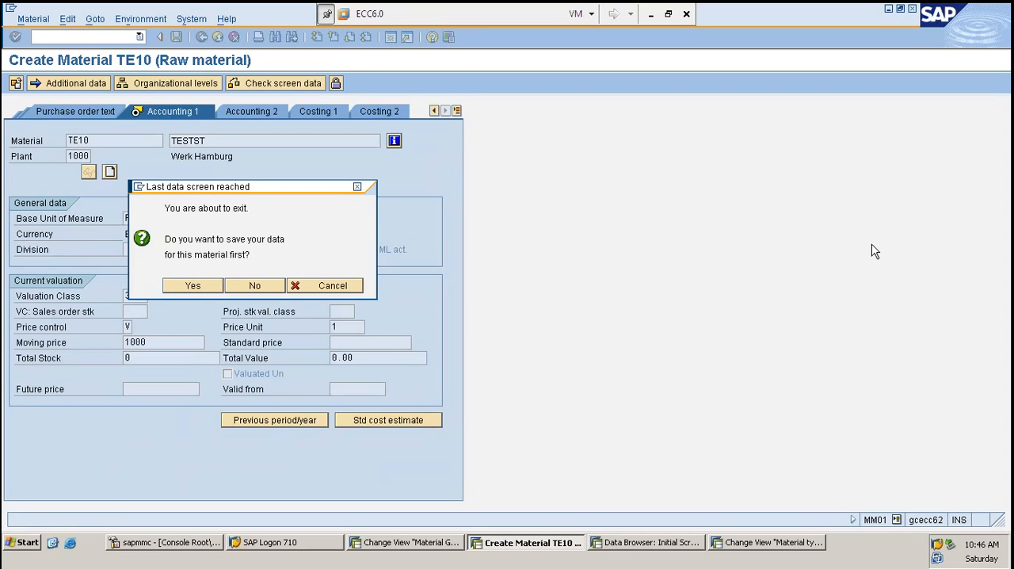
{"action": "key", "text": "Return"}
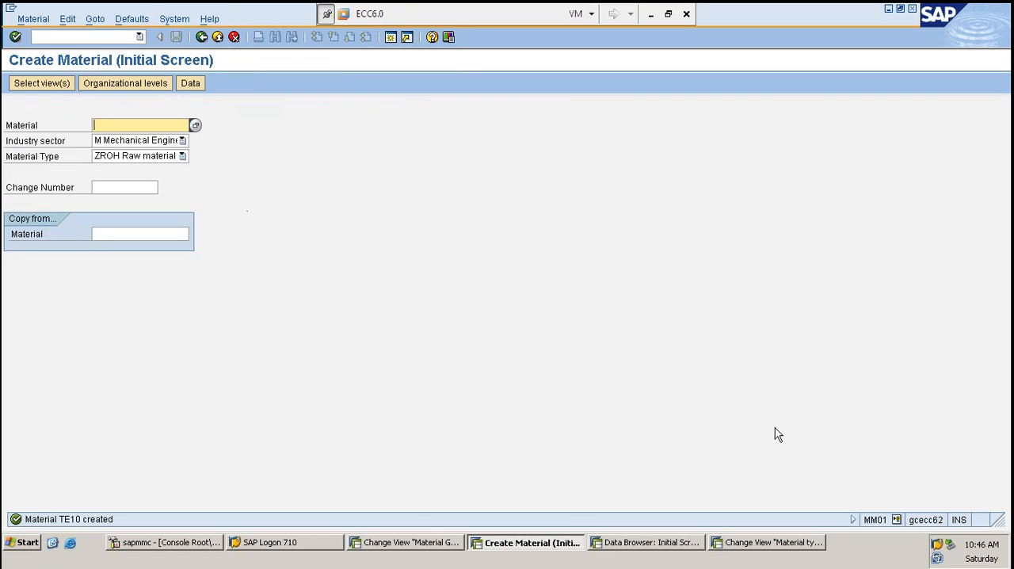
- Return to the IMG in the Material Groups session and open Define Number Ranges for Each Material Type under Basic Settings, Material Types
{"action": "left_click", "coordinate": [418, 549]}
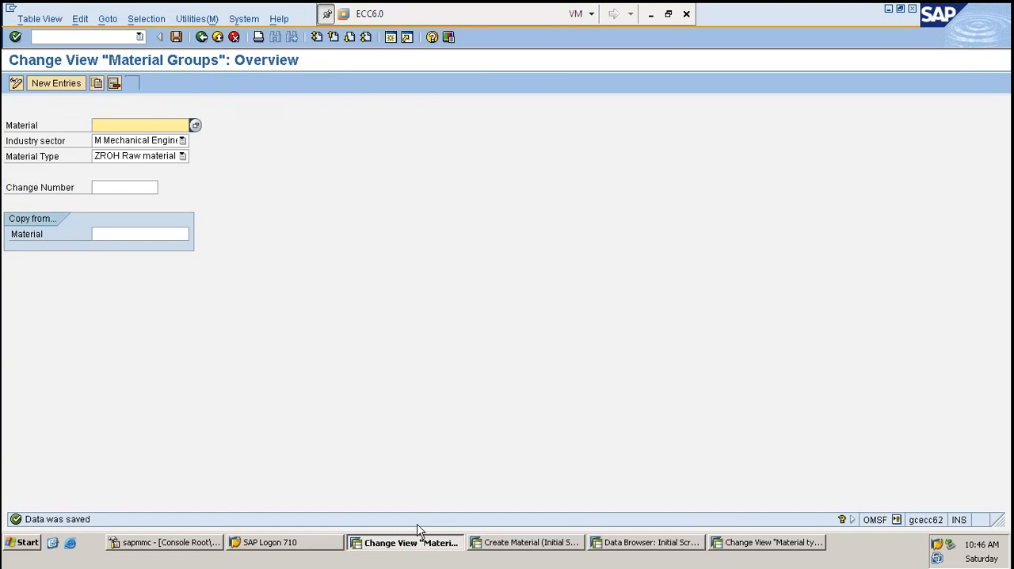
{"action": "key", "text": "F3"}
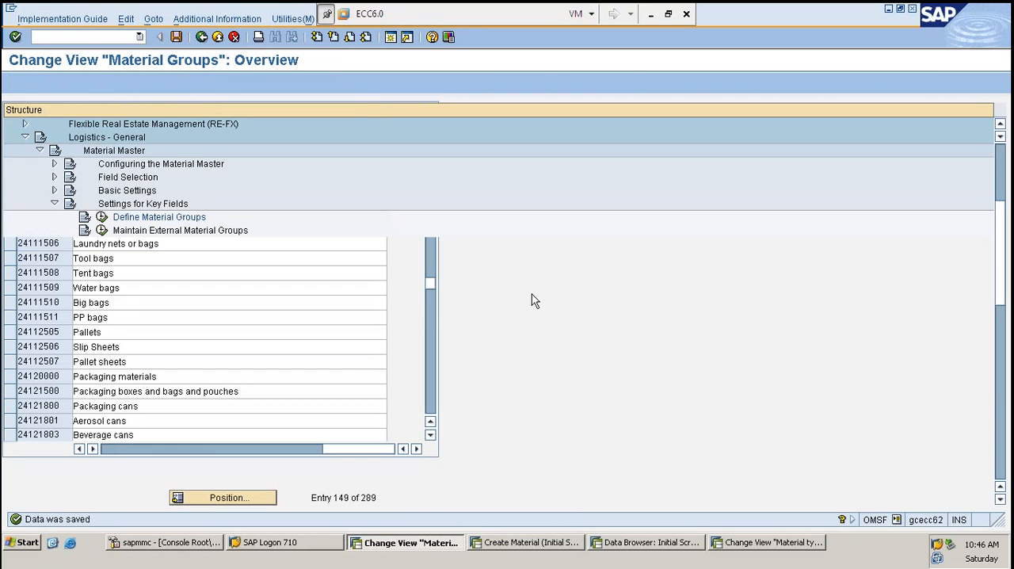
{"action": "left_click", "coordinate": [55, 204]}
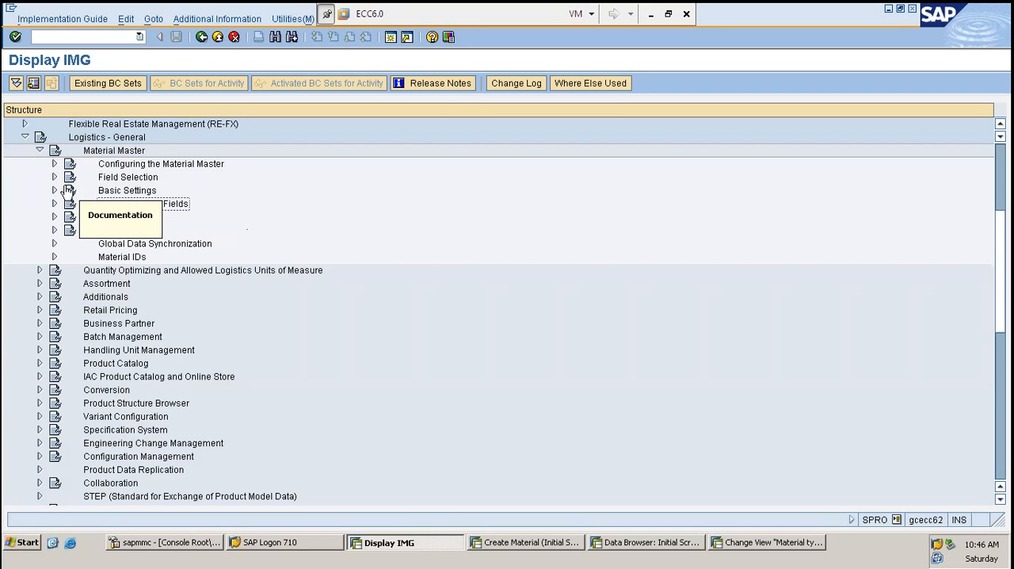
{"action": "left_click", "coordinate": [55, 190]}
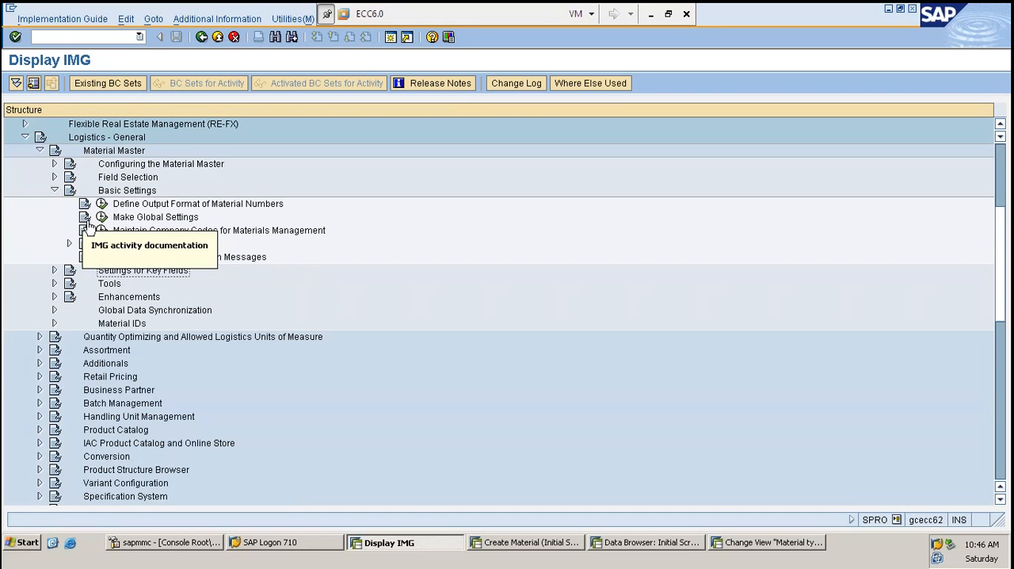
{"action": "left_click", "coordinate": [69, 243]}
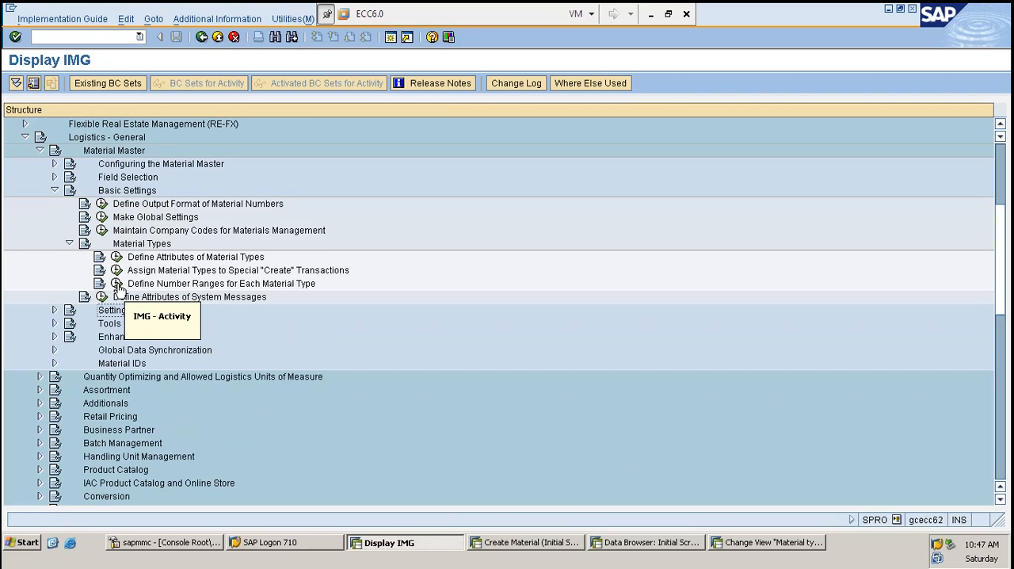
{"action": "left_click", "coordinate": [55, 178]}
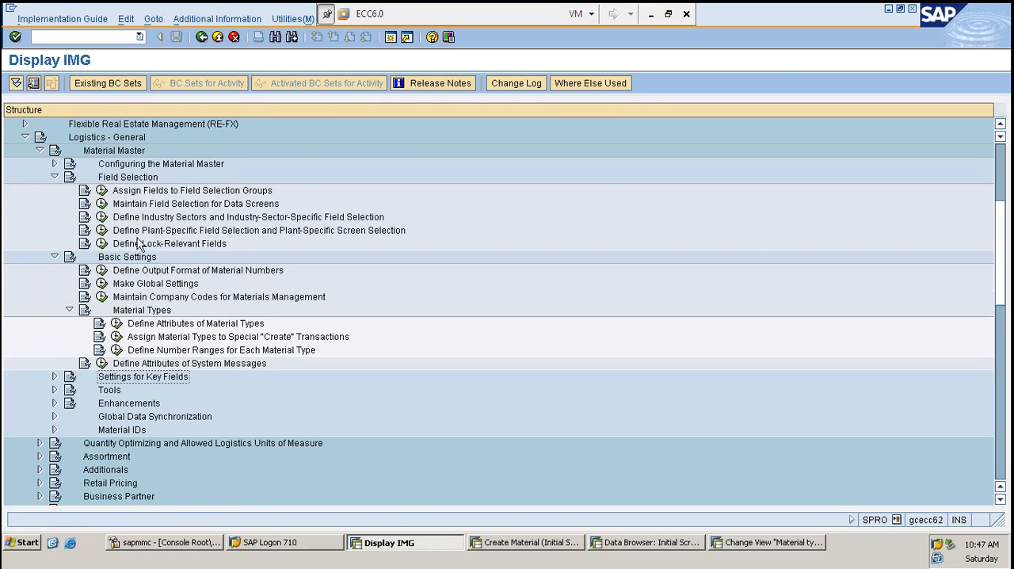
{"action": "left_click", "coordinate": [55, 177]}
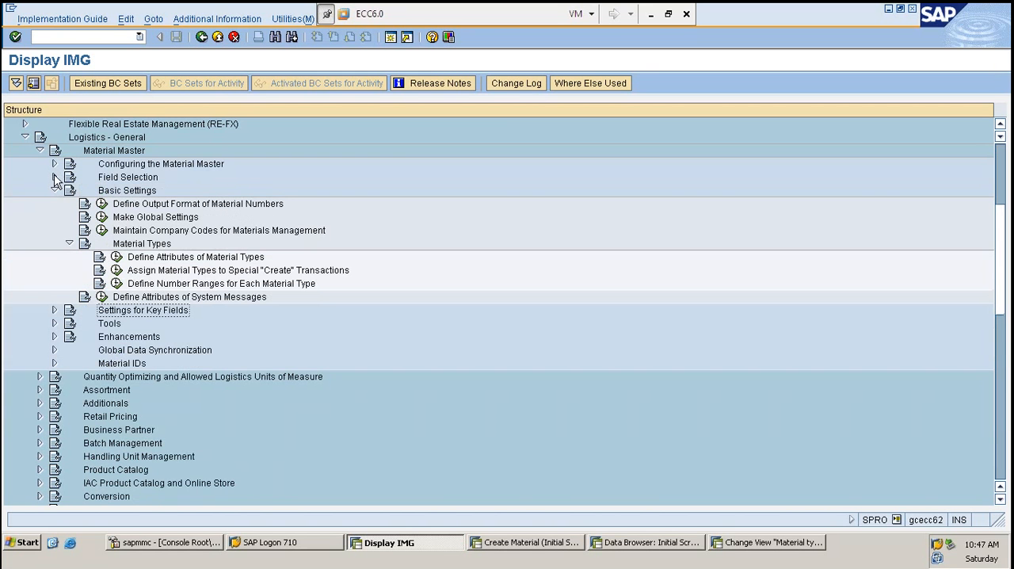
{"action": "left_click", "coordinate": [117, 284]}
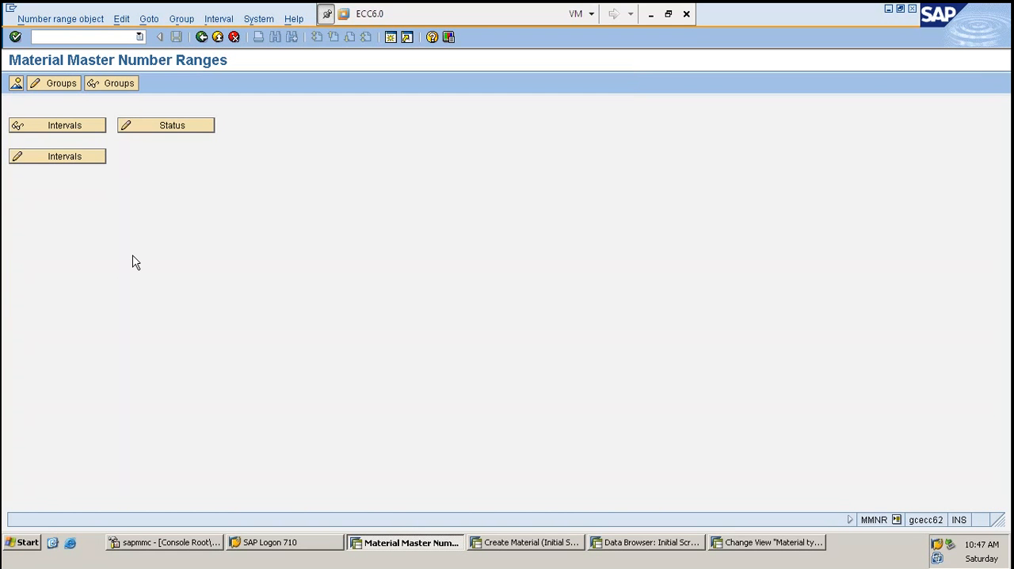
- Go back to the IMG structure, review the Material Master nodes, and reopen Define Number Ranges for Each Material Type
{"action": "key", "text": "F3"}
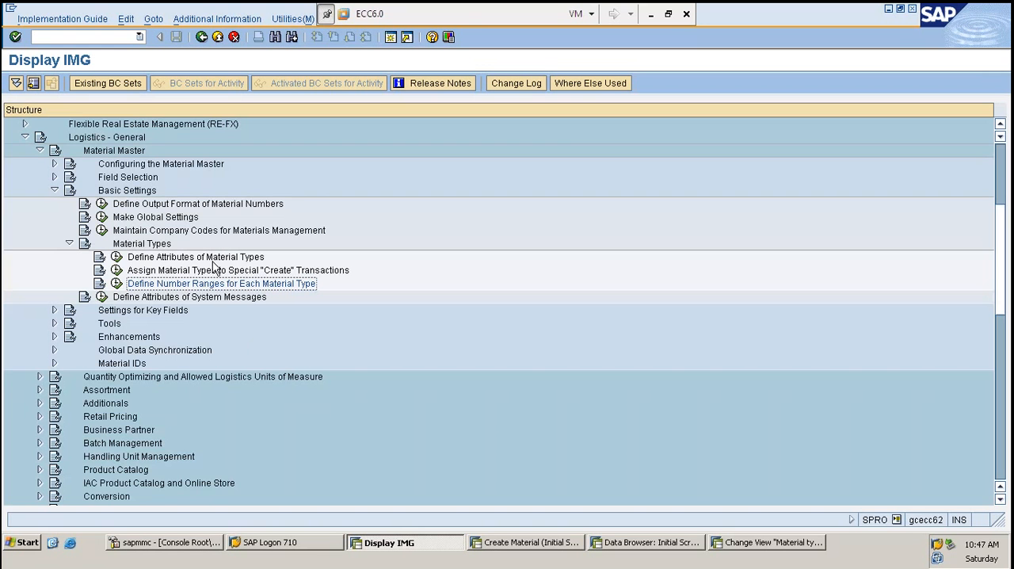
{"action": "scroll", "coordinate": [200, 244], "scroll_direction": "up", "scroll_amount": 1}
{"action": "scroll", "coordinate": [200, 244], "scroll_direction": "up", "scroll_amount": 5}
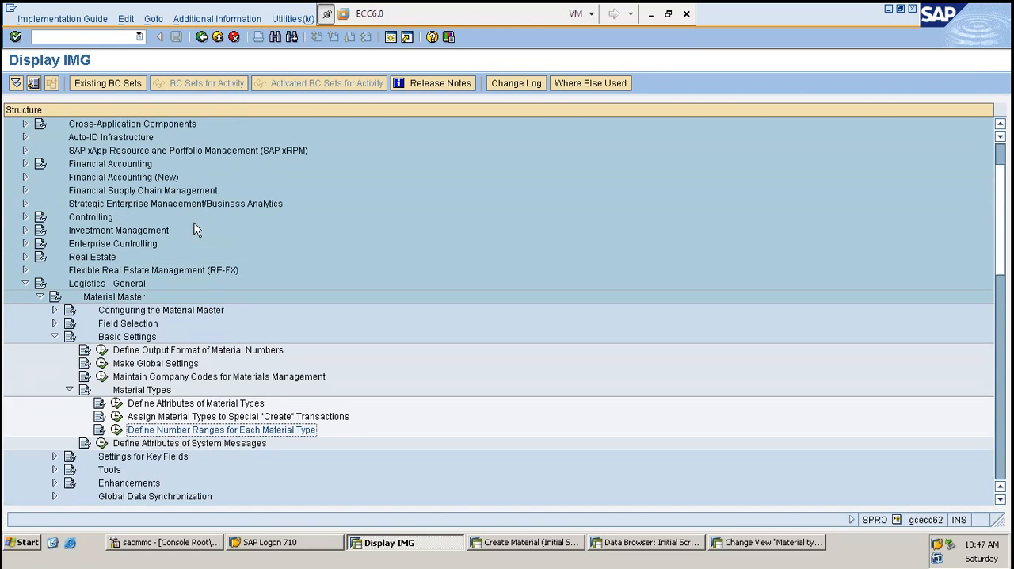
{"action": "scroll", "coordinate": [176, 308], "scroll_direction": "down", "scroll_amount": 1}
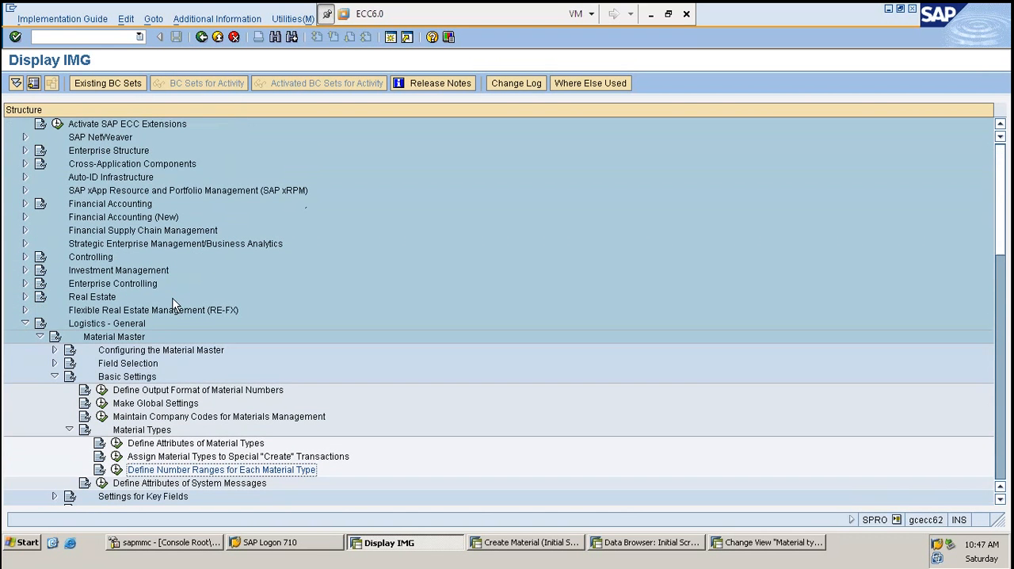
{"action": "scroll", "coordinate": [176, 305], "scroll_direction": "down", "scroll_amount": 3}
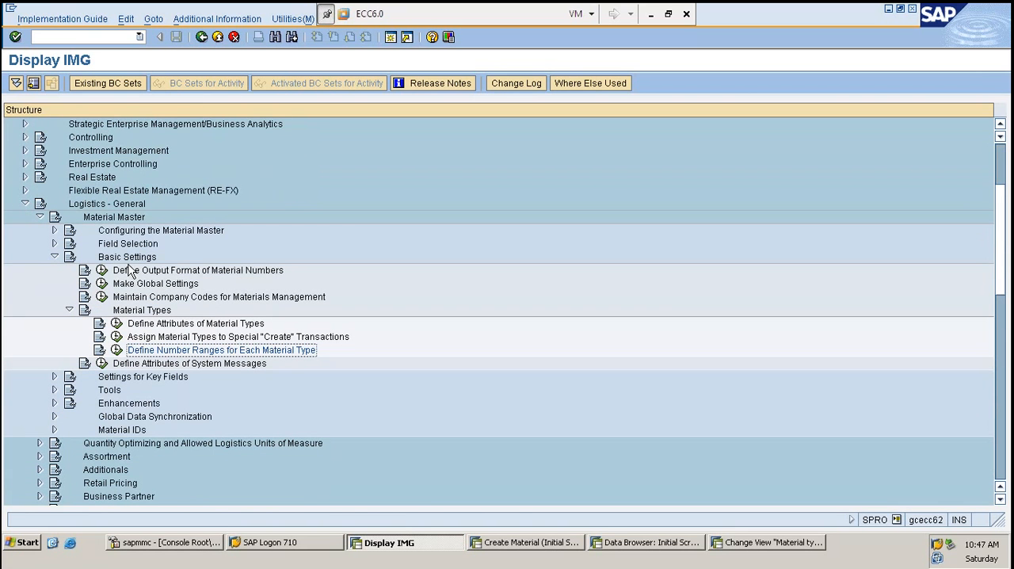
{"action": "left_click", "coordinate": [57, 258]}
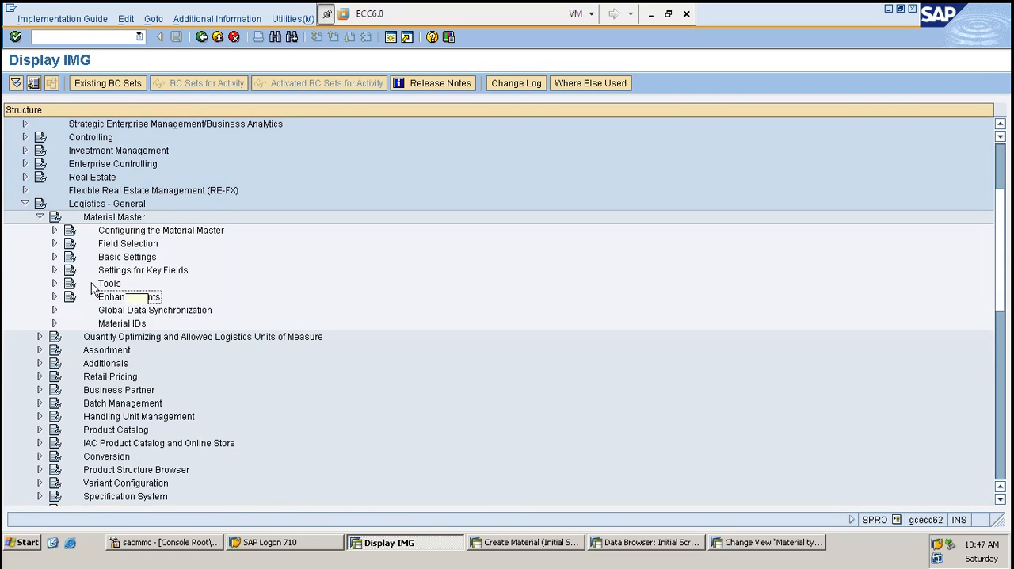
{"action": "left_click", "coordinate": [54, 258]}
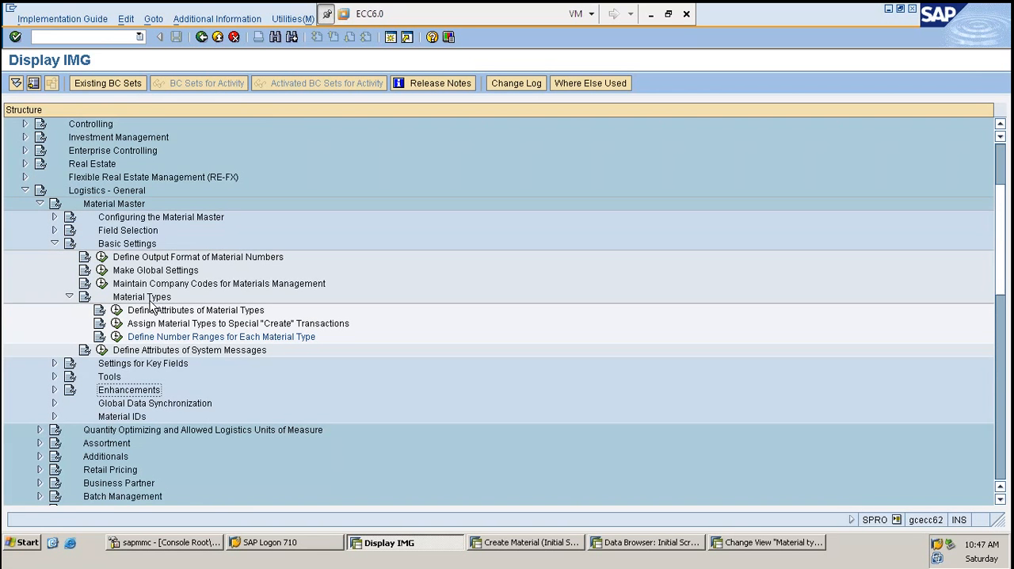
{"action": "scroll", "coordinate": [151, 308], "scroll_direction": "down", "scroll_amount": 2}
{"action": "scroll", "coordinate": [150, 307], "scroll_direction": "down", "scroll_amount": 4}
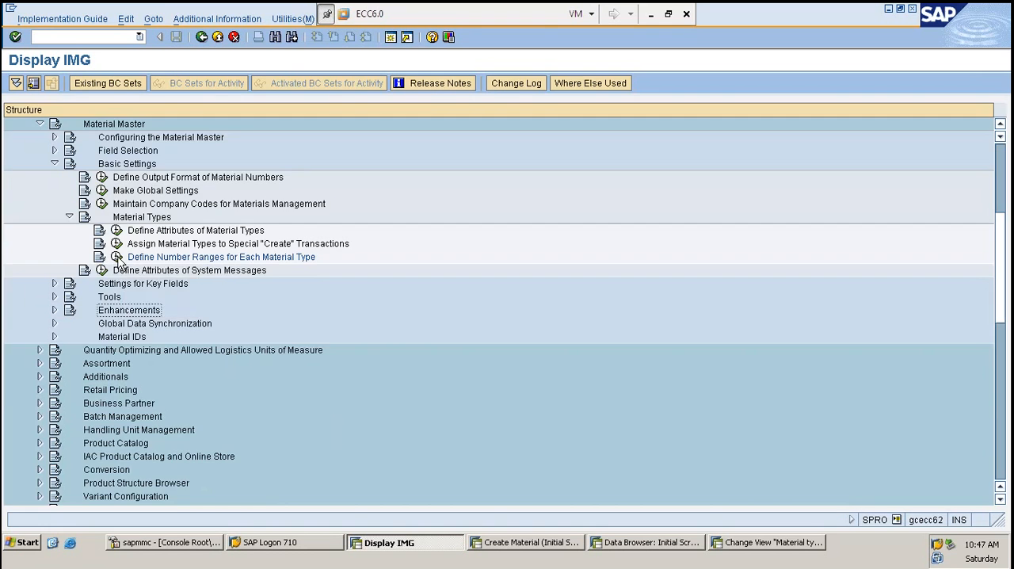
{"action": "left_click", "coordinate": [117, 257]}
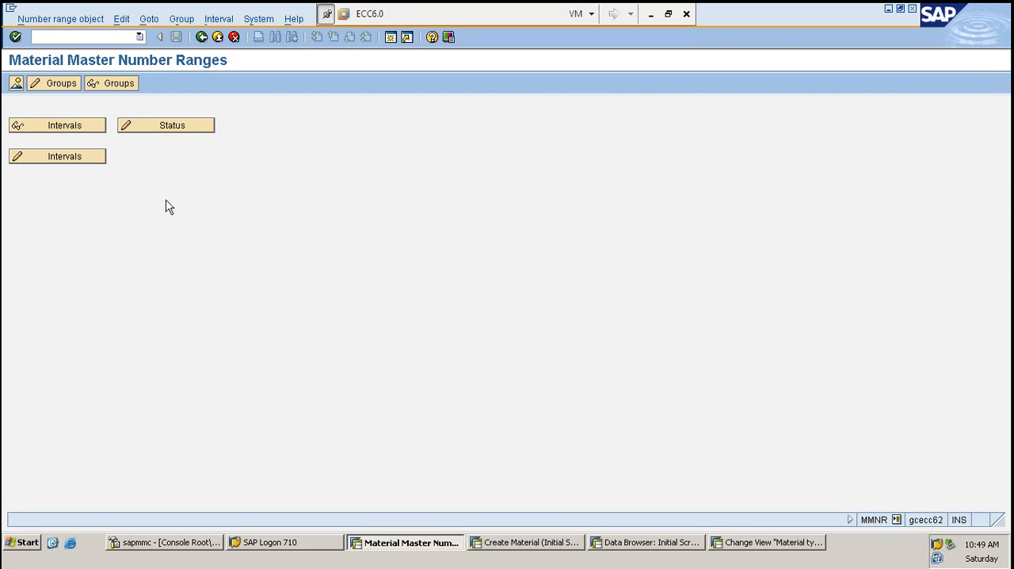
- Open the Material Master number range groups for maintenance and review the material types assigned to Group 1
{"action": "left_click", "coordinate": [59, 86]}
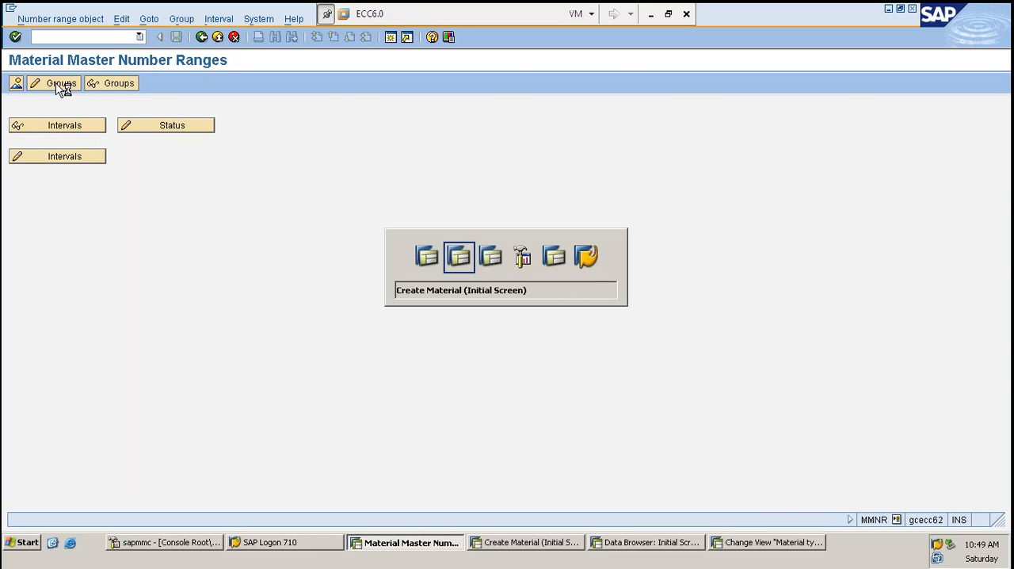
{"action": "key", "text": "alt+Tab"}
{"action": "key", "text": "alt+Tab"}
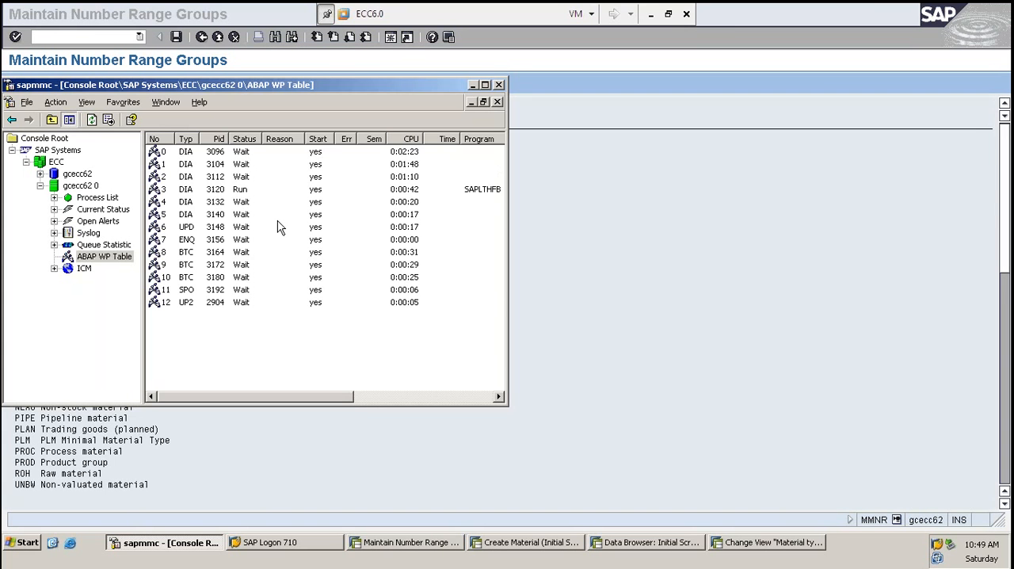
{"action": "key", "text": "alt+Tab"}
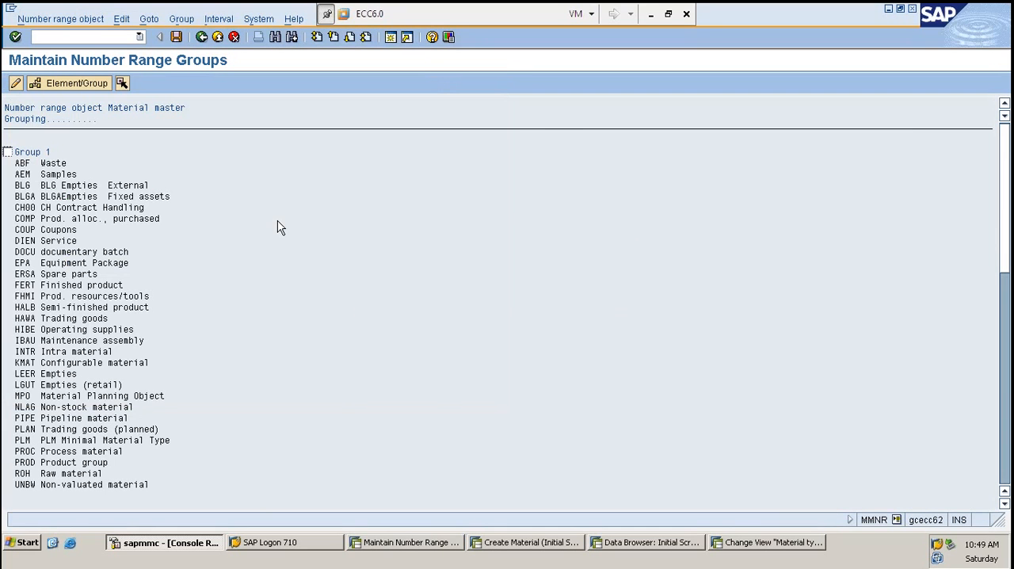
{"action": "scroll", "coordinate": [223, 289], "scroll_direction": "down", "scroll_amount": 3}
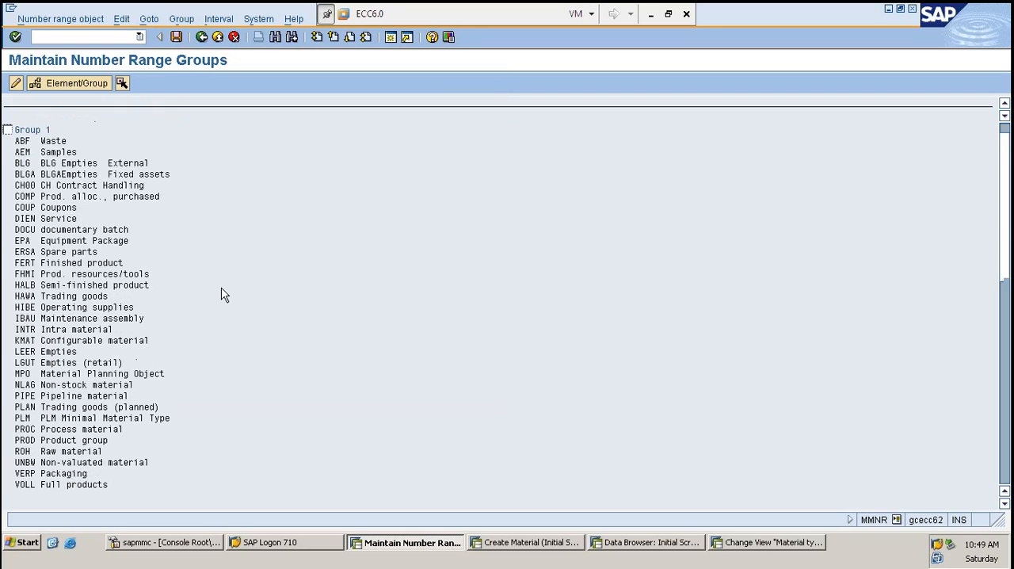
{"action": "scroll", "coordinate": [223, 287], "scroll_direction": "down", "scroll_amount": 4}
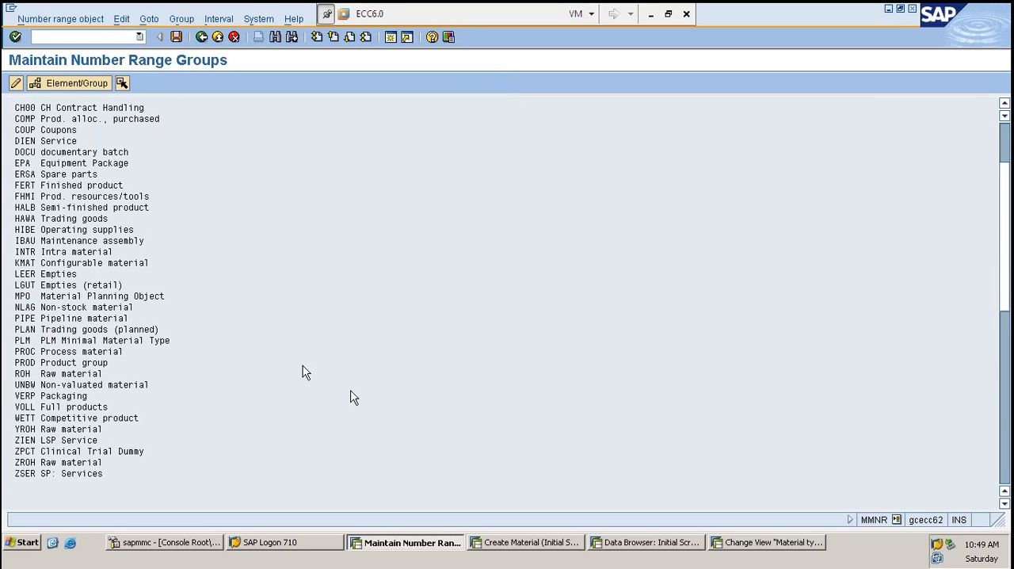
- Cancel the field selection in the Data Browser session, start transaction MM01 there, and maximize its window
{"action": "left_click", "coordinate": [736, 542]}
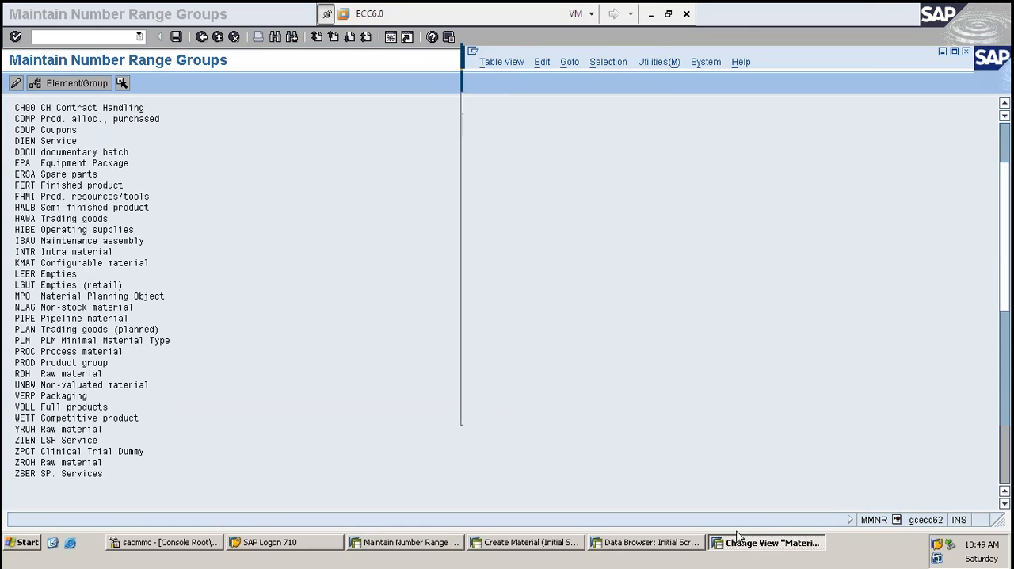
{"action": "left_click", "coordinate": [638, 545]}
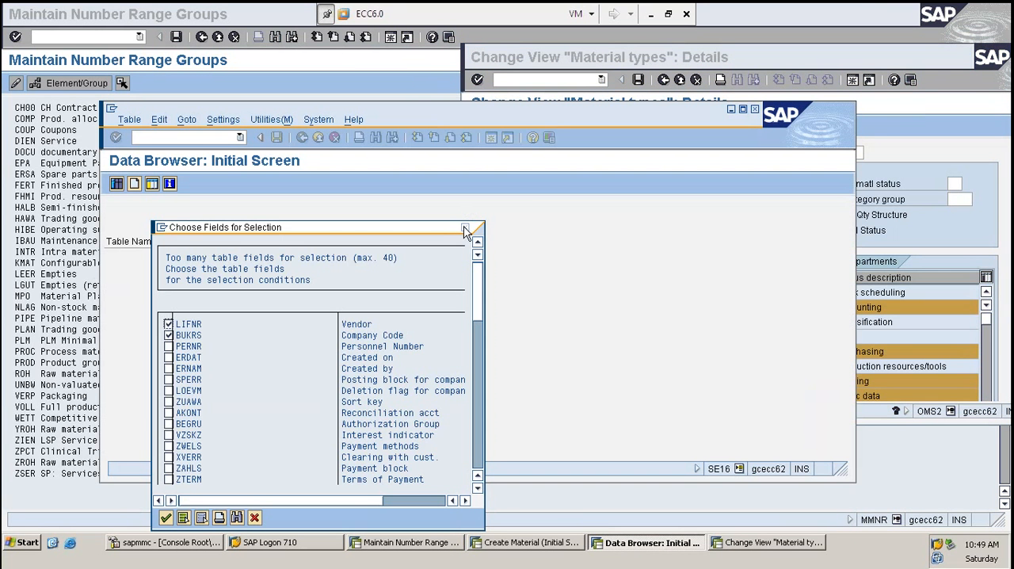
{"action": "left_click", "coordinate": [467, 229]}
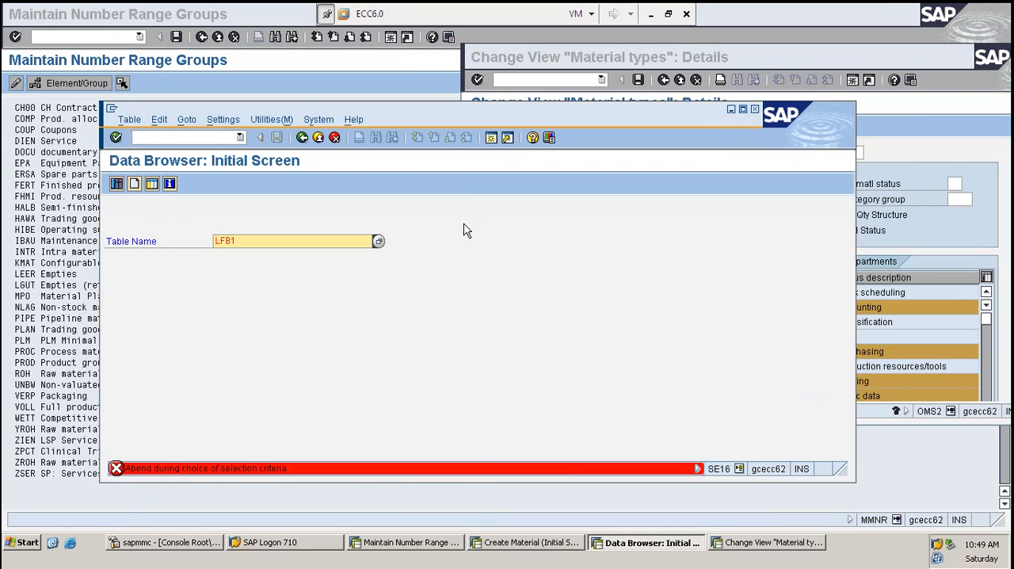
{"action": "type", "text": "/NMM01"}
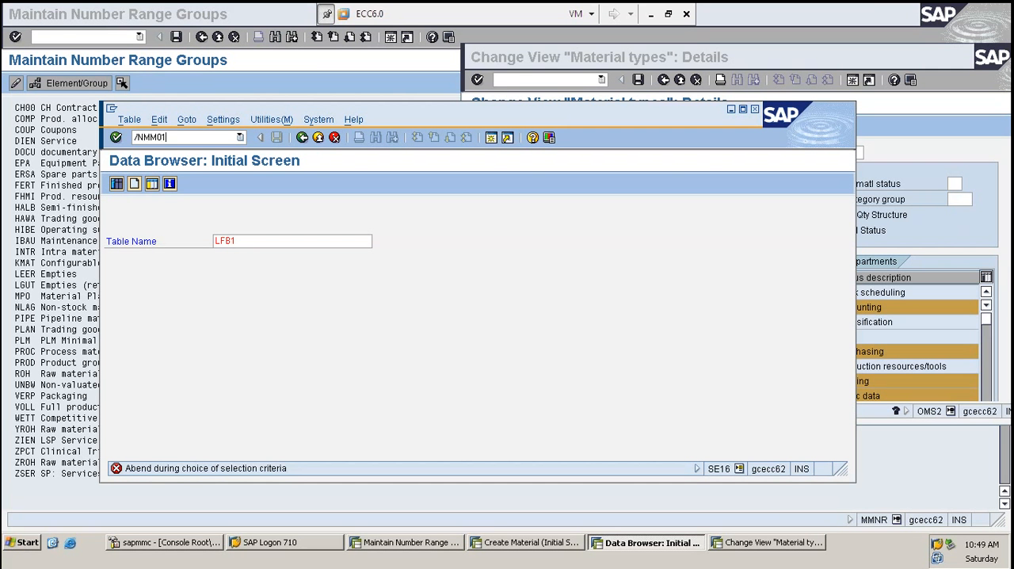
{"action": "key", "text": "Return"}
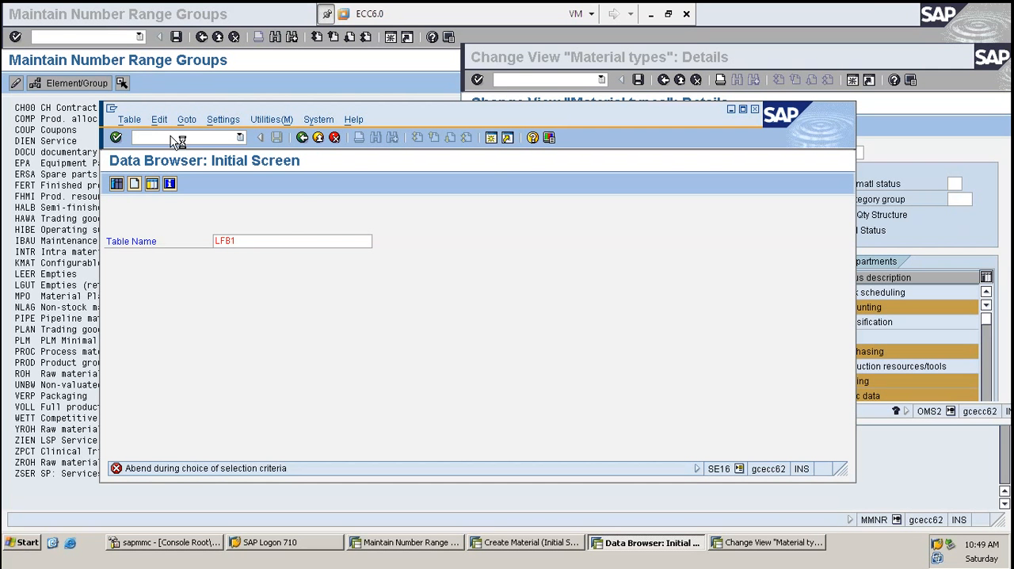
{"action": "double_click", "coordinate": [407, 116]}
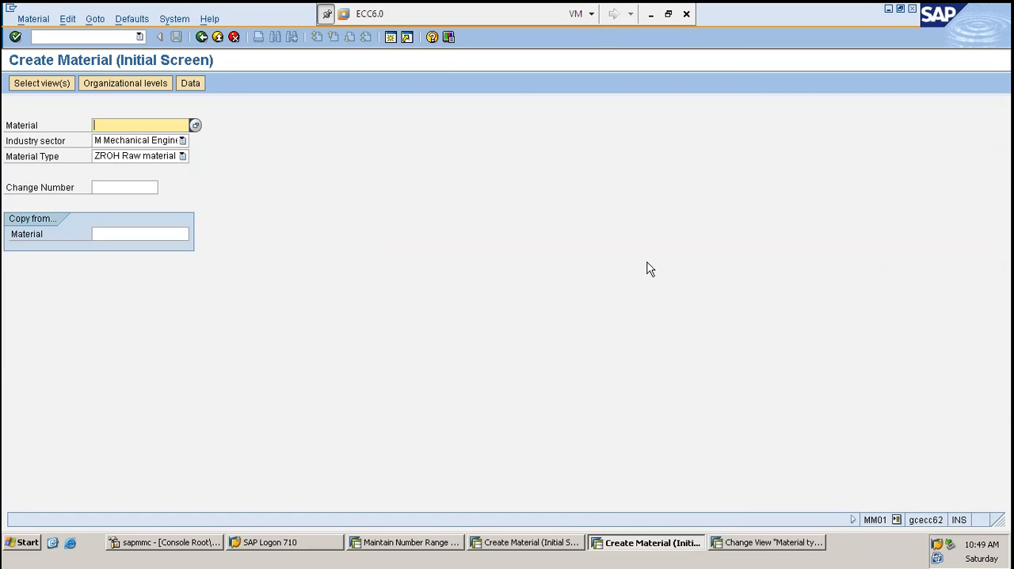
- Test external numbering by entering material TE11 with type ZROH and opening its Basic data 1 view
{"action": "type", "text": "SK"}
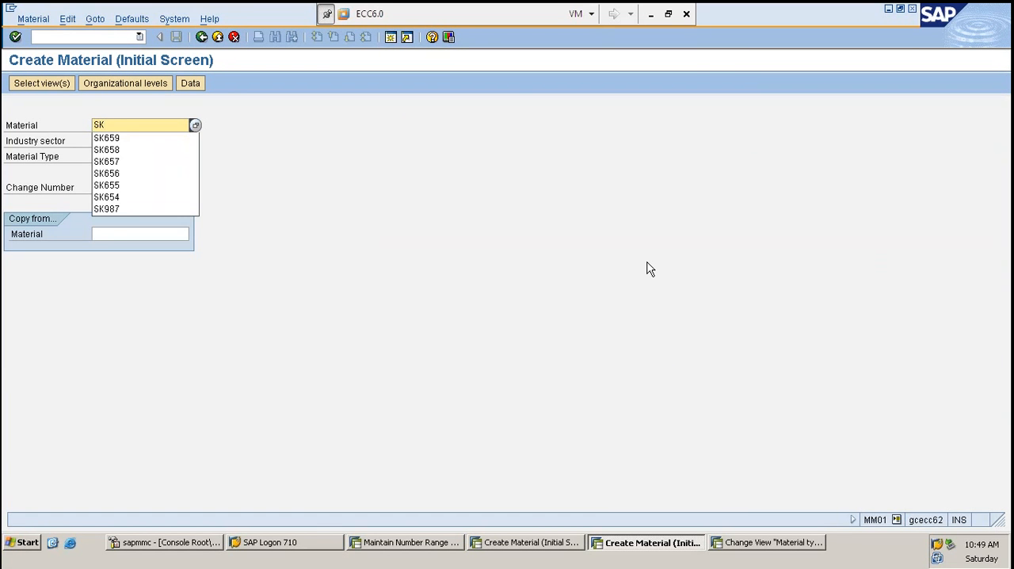
{"action": "key", "text": "BackSpace"}
{"action": "key", "text": "BackSpace"}
{"action": "type", "text": "TE11"}
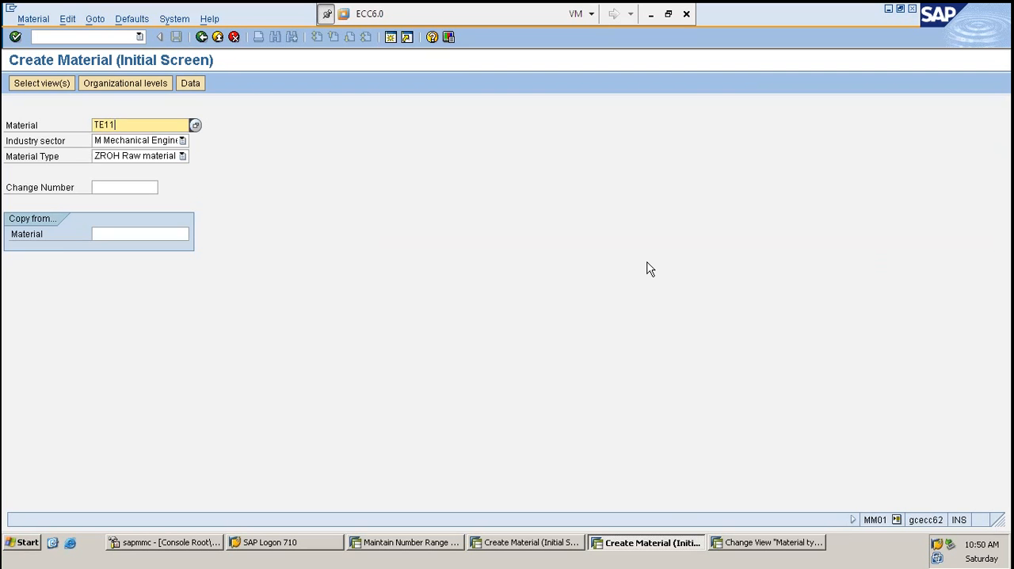
{"action": "key", "text": "Return"}
{"action": "key", "text": "Return"}
{"action": "key", "text": "Return"}
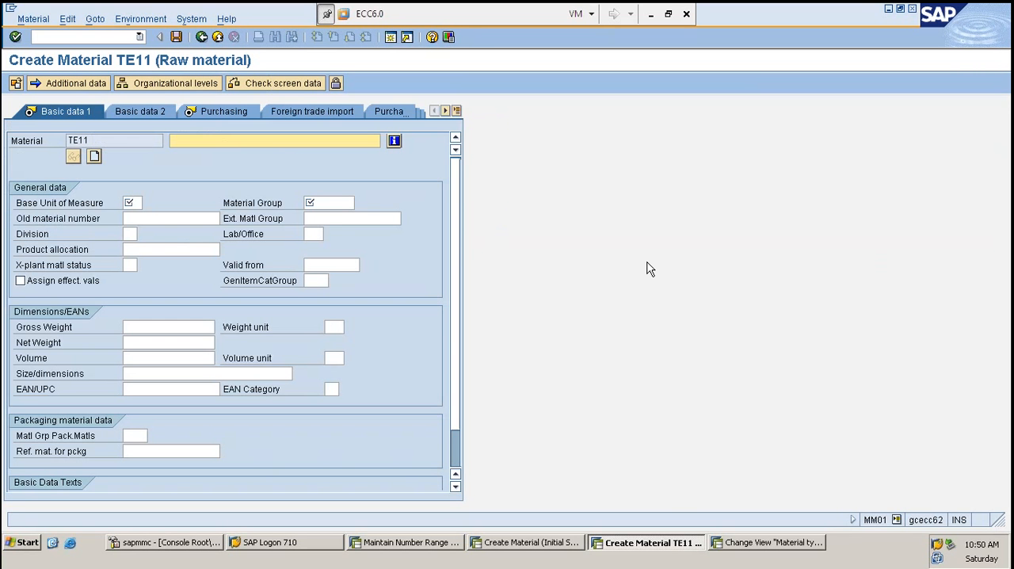
- Restart MM01 and test internal numbering by opening Basic data 1 for a ZROH material in plant 1000 with the material number blank
{"action": "left_click", "coordinate": [60, 38]}
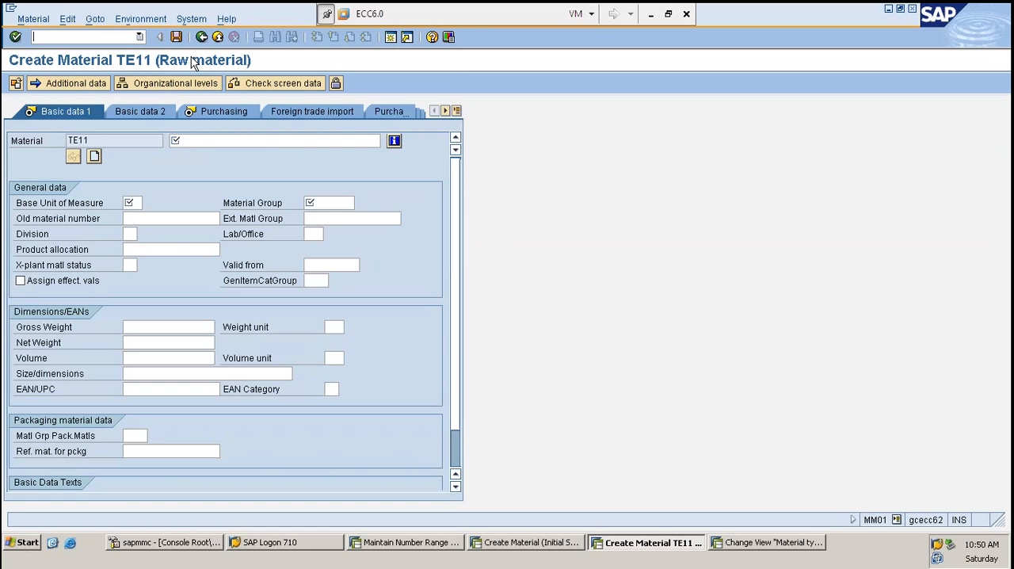
{"action": "type", "text": "/nmm01"}
{"action": "key", "text": "Return"}
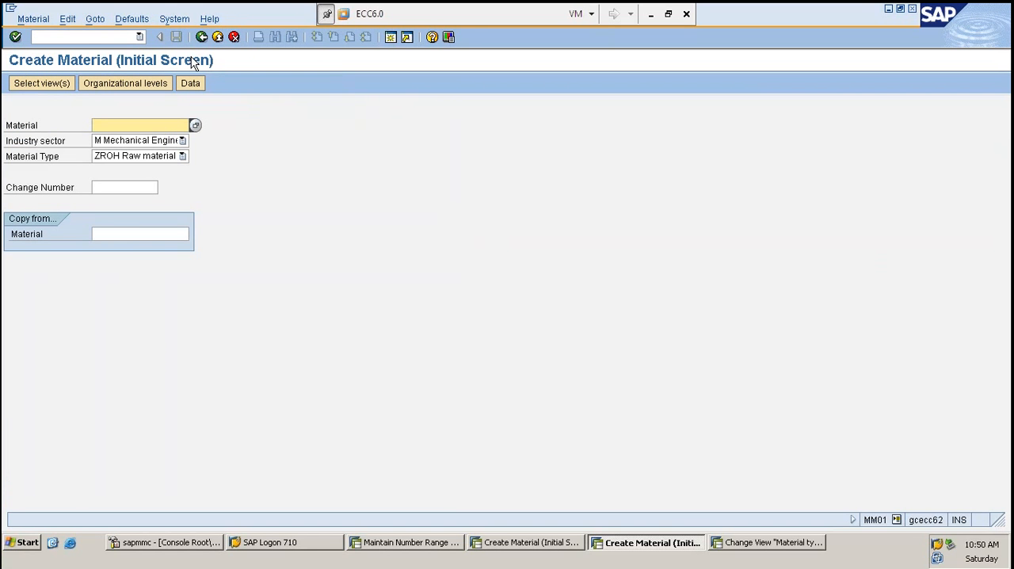
{"action": "key", "text": "Return"}
{"action": "key", "text": "Return"}
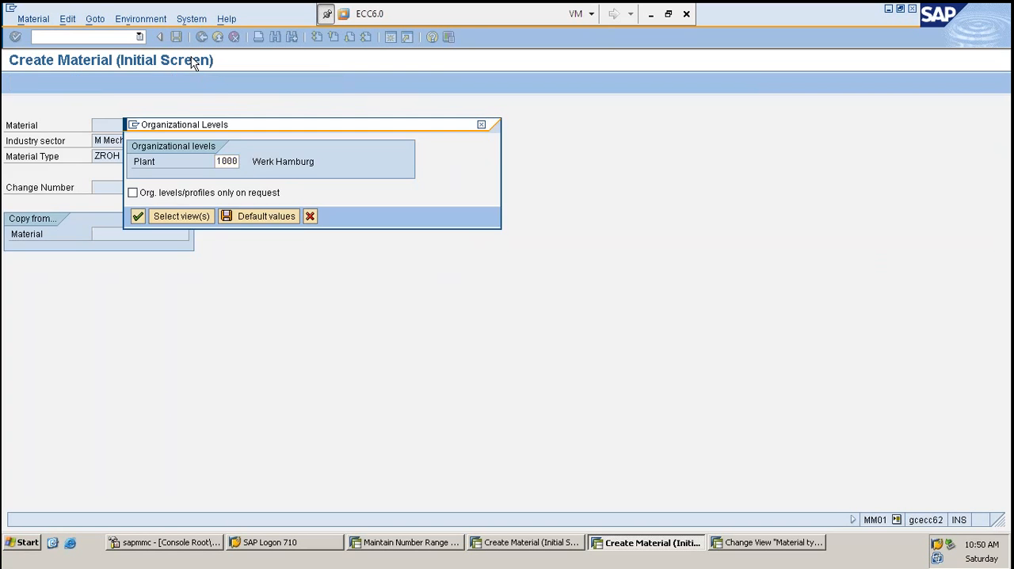
{"action": "key", "text": "Return"}
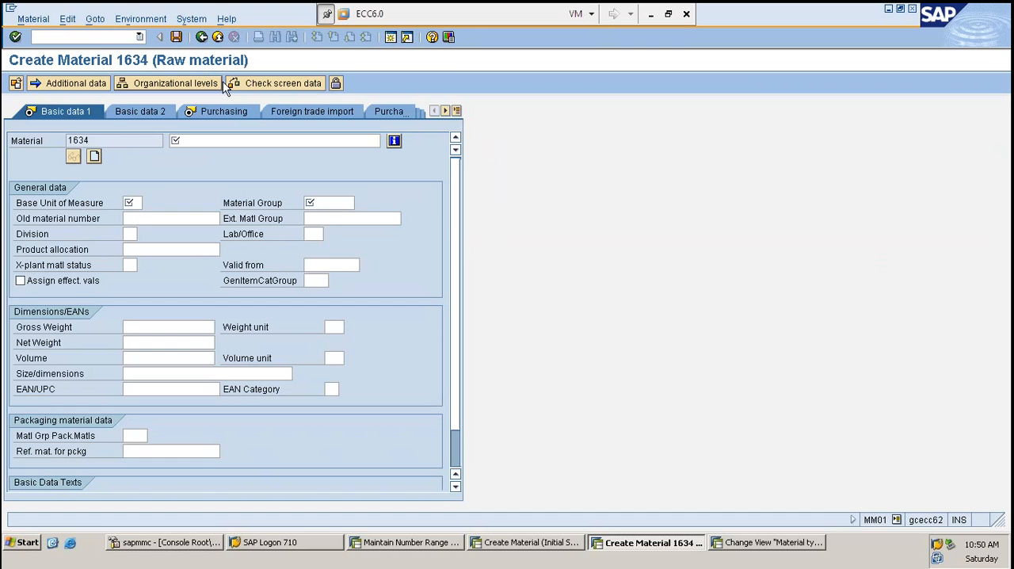
{"action": "key", "text": "Return"}
- Restart MM01, check the number range groups session, and switch to the details of material type ZROH
{"action": "left_click", "coordinate": [103, 37]}
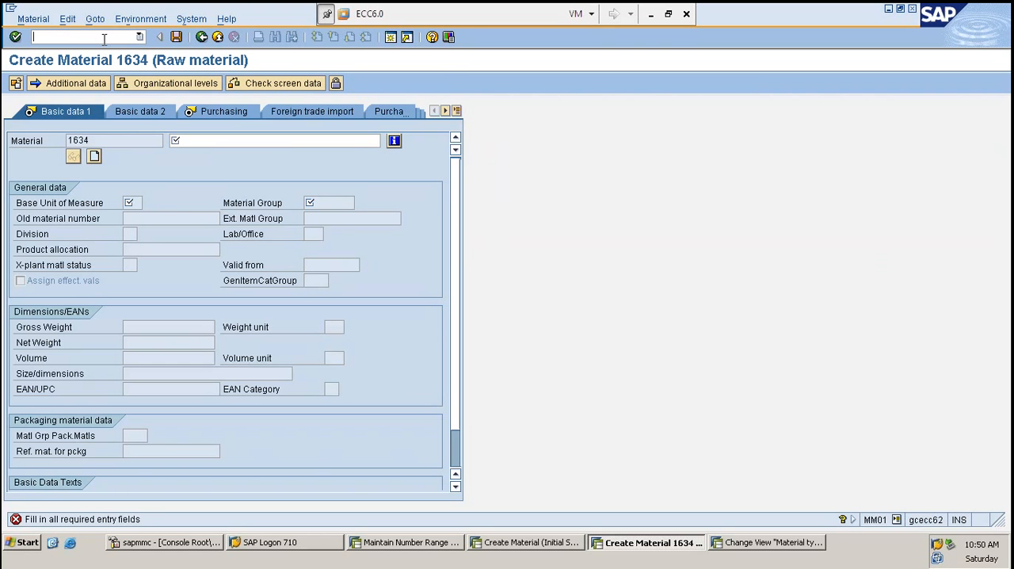
{"action": "type", "text": "/nmm01"}
{"action": "key", "text": "Return"}
{"action": "key", "text": "alt+Tab"}
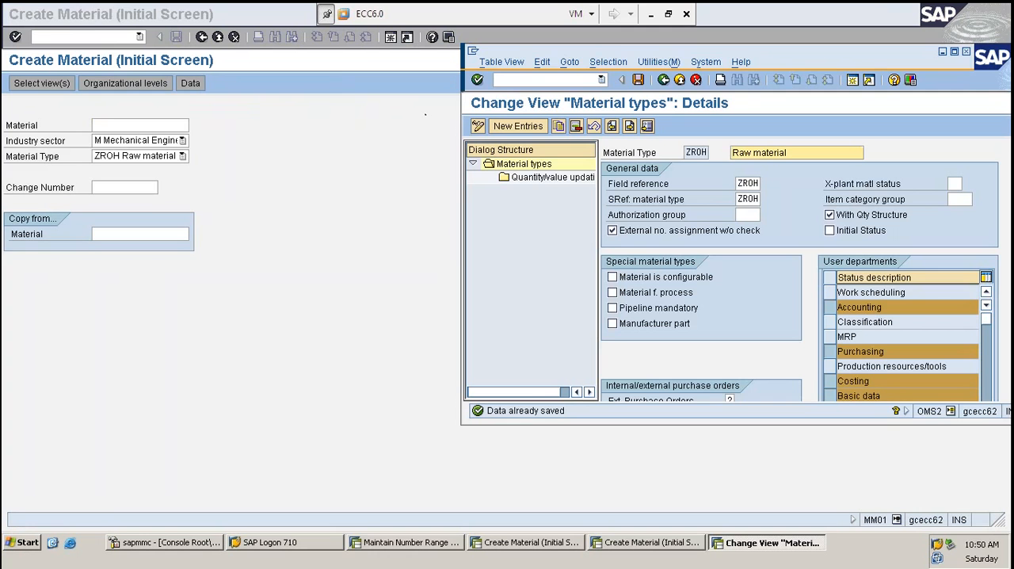
{"action": "left_click", "coordinate": [412, 544]}
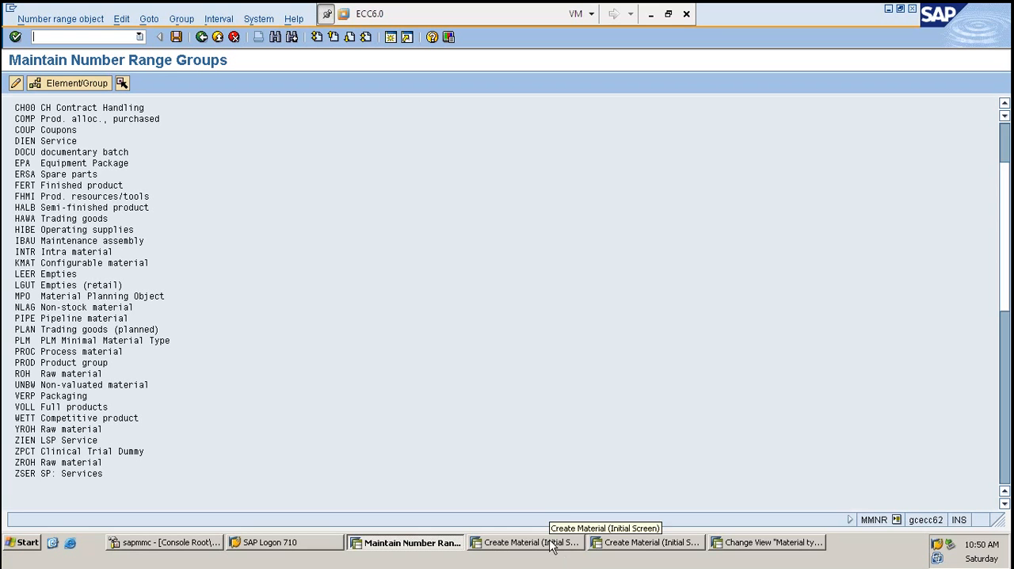
{"action": "left_click", "coordinate": [727, 544]}
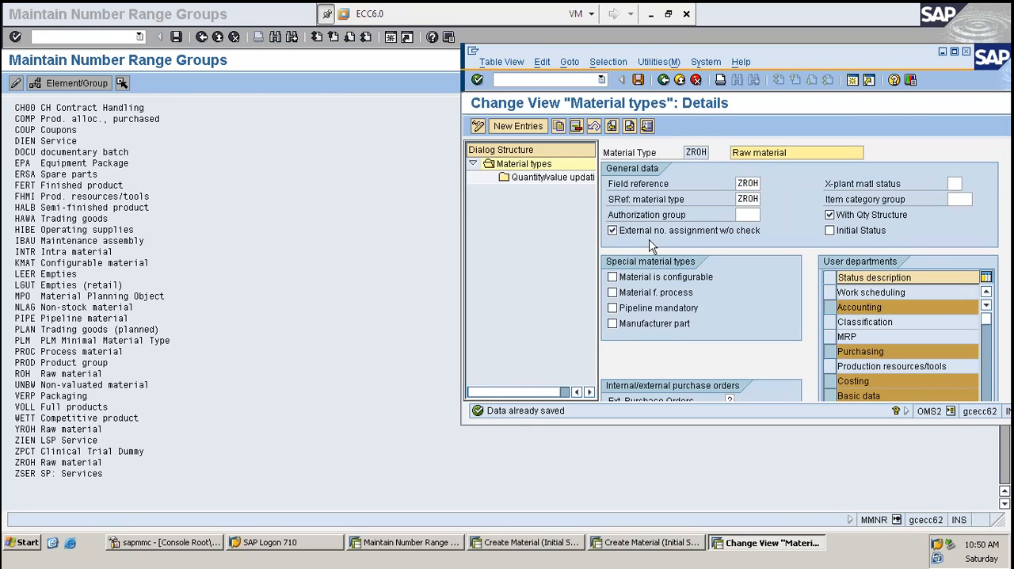
- Disable External no. assignment w/o check for material type ZROH and save the change
{"action": "left_click", "coordinate": [687, 155]}
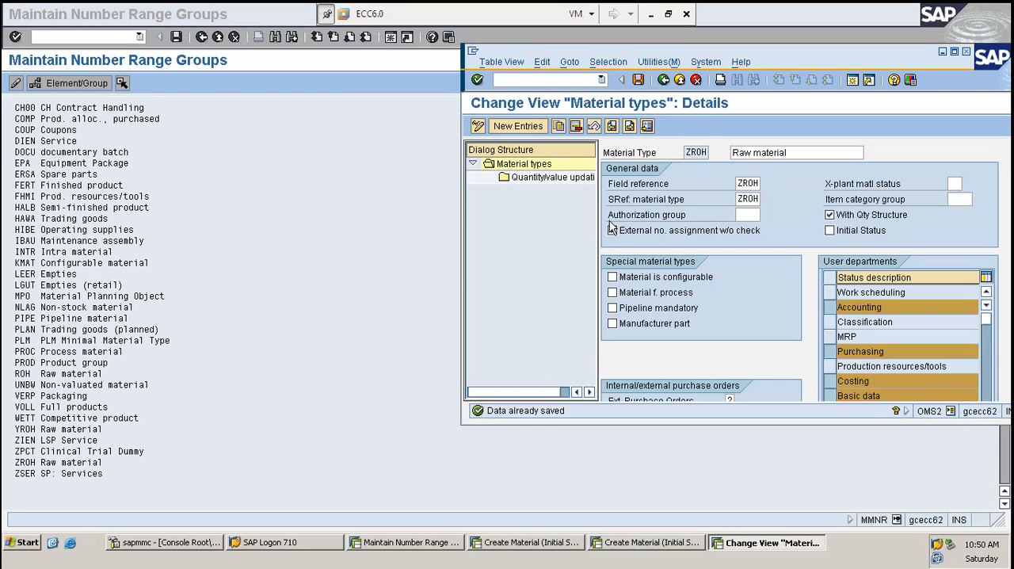
{"action": "left_click_drag", "start_coordinate": [610, 219], "coordinate": [713, 224]}
{"action": "left_click_drag", "start_coordinate": [650, 230], "coordinate": [766, 235]}
{"action": "left_click", "coordinate": [779, 230]}
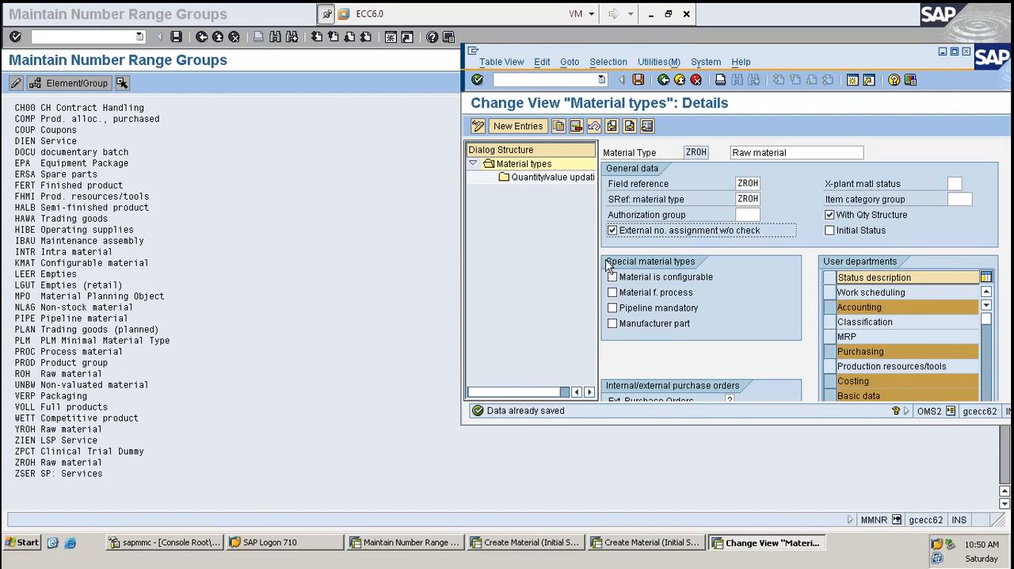
{"action": "left_click", "coordinate": [639, 235]}
{"action": "key", "text": "ctrl+s"}
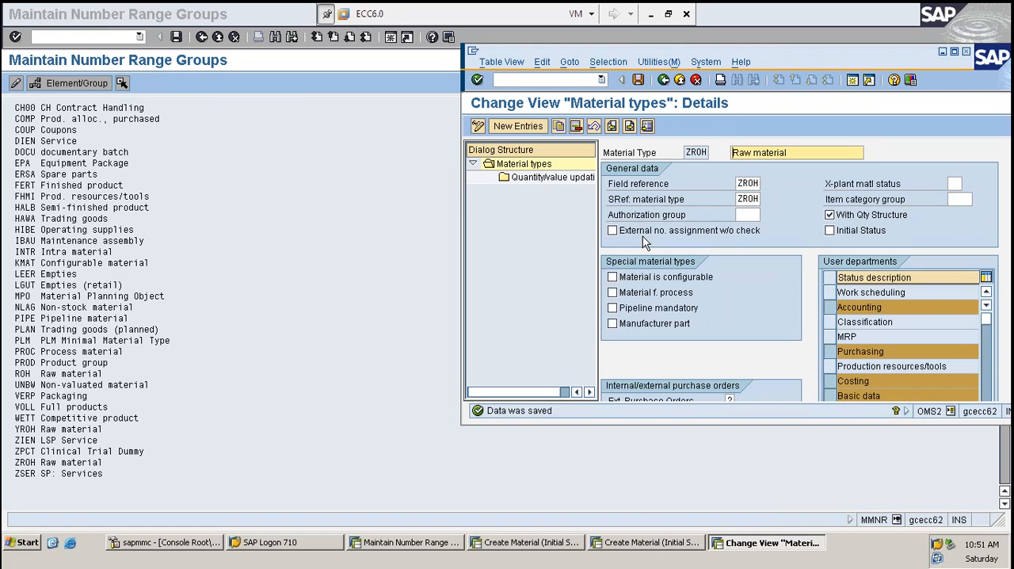
- Return to the Create Material session and reload transaction MM01
{"action": "left_click", "coordinate": [636, 549]}
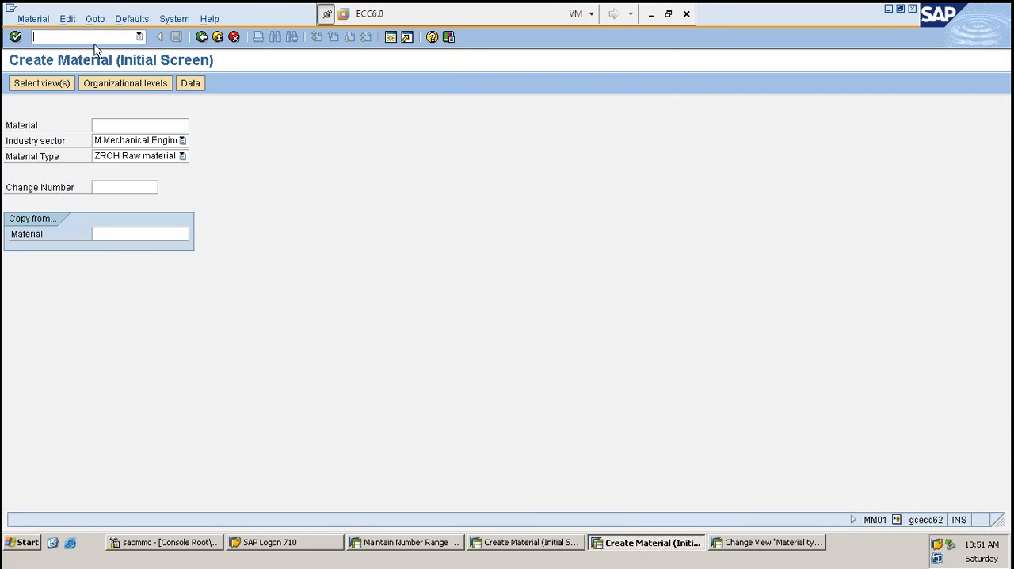
{"action": "left_click", "coordinate": [94, 37]}
{"action": "type", "text": "/NMM1"}
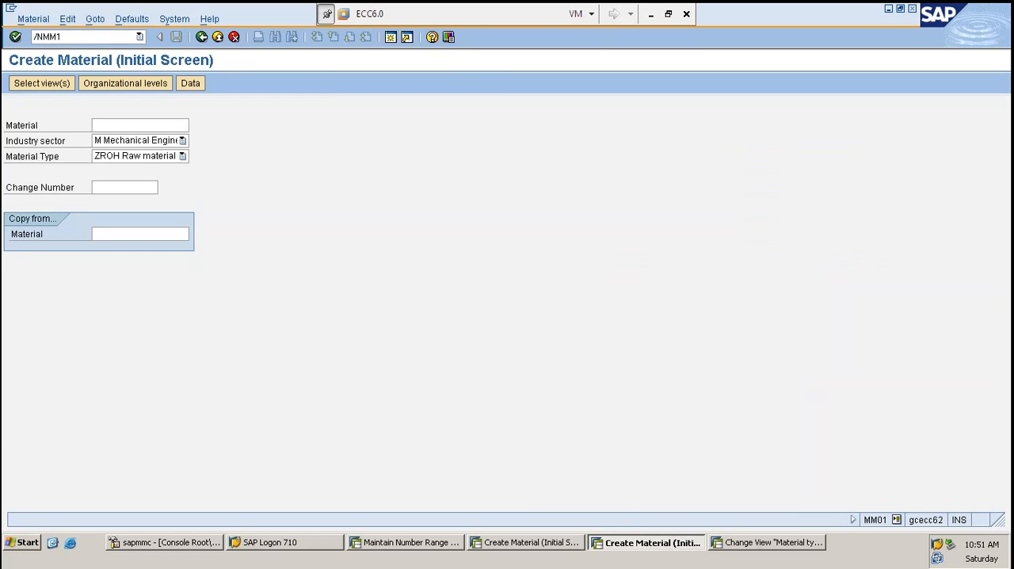
{"action": "key", "text": "Return"}
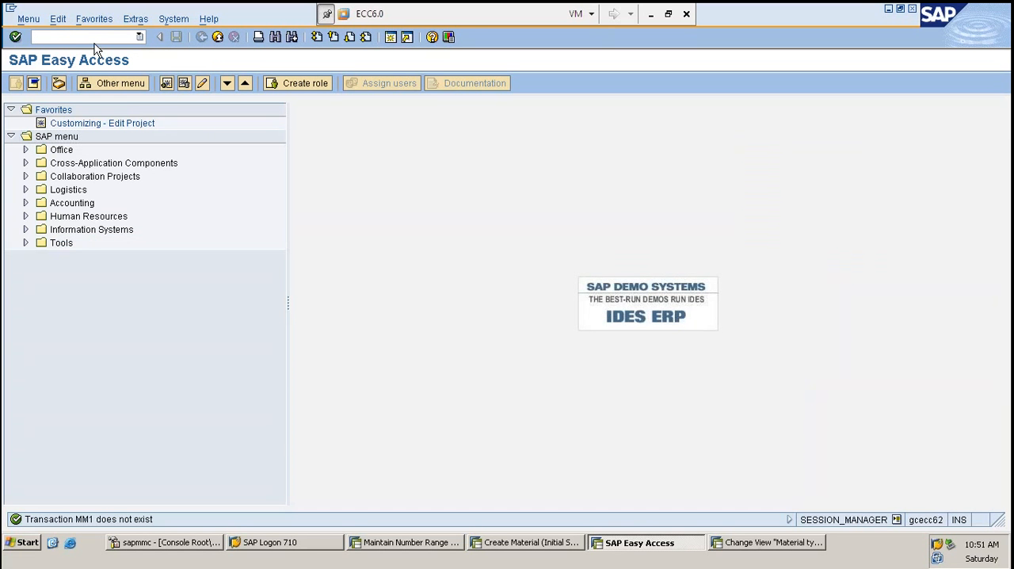
{"action": "type", "text": "MM01"}
{"action": "key", "text": "Return"}
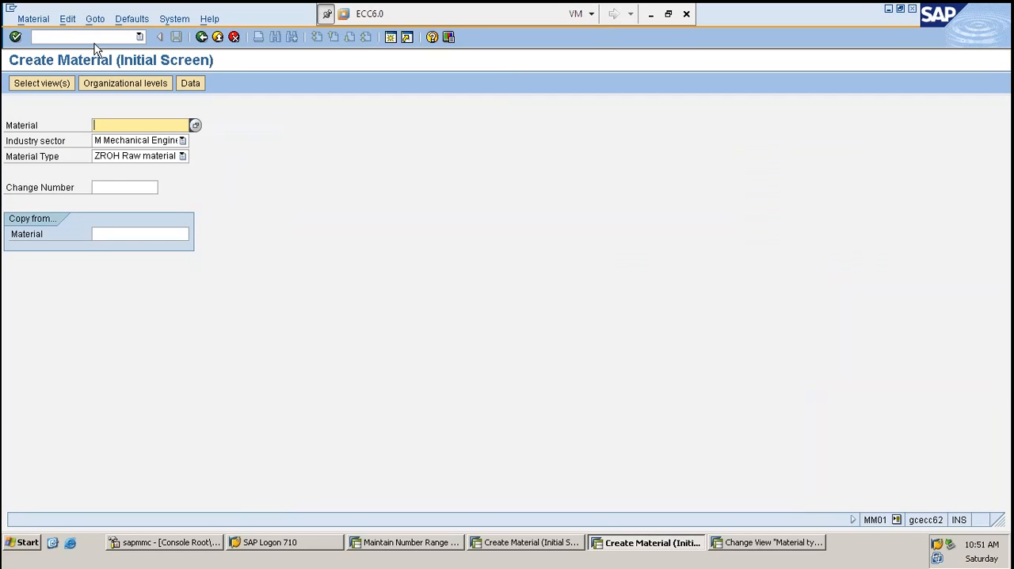
- Try to create material SK1 in plant 1000 and cancel the organizational levels
{"action": "type", "text": "SK1"}
{"action": "key", "text": "Return"}
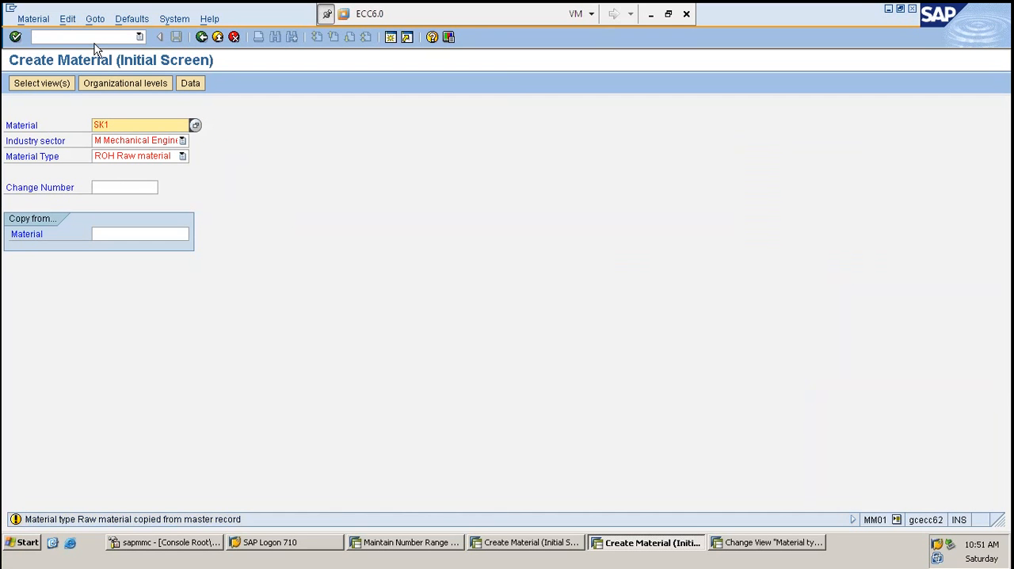
{"action": "key", "text": "Return"}
{"action": "key", "text": "Return"}
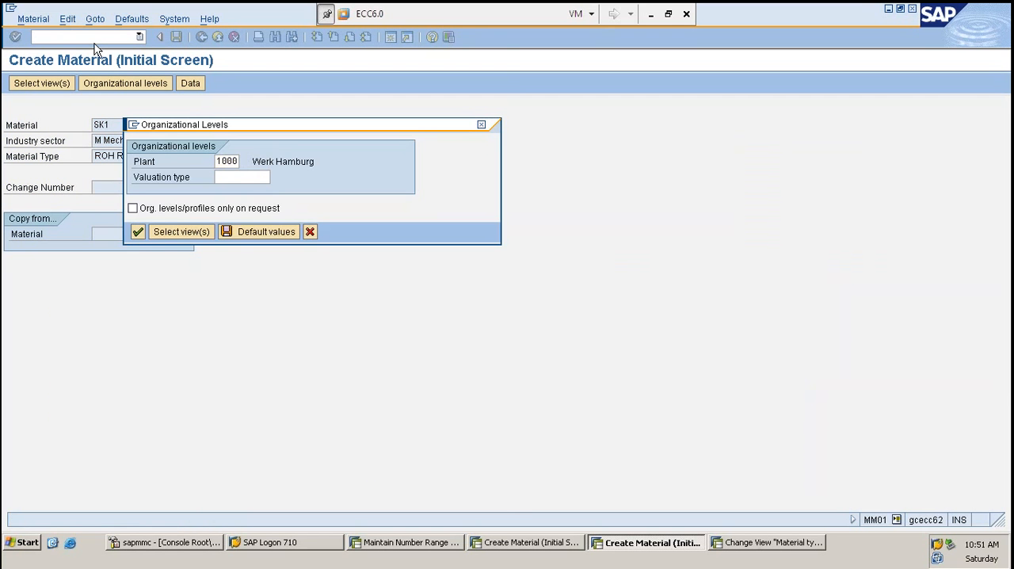
{"action": "key", "text": "Return"}
{"action": "key", "text": "Return"}
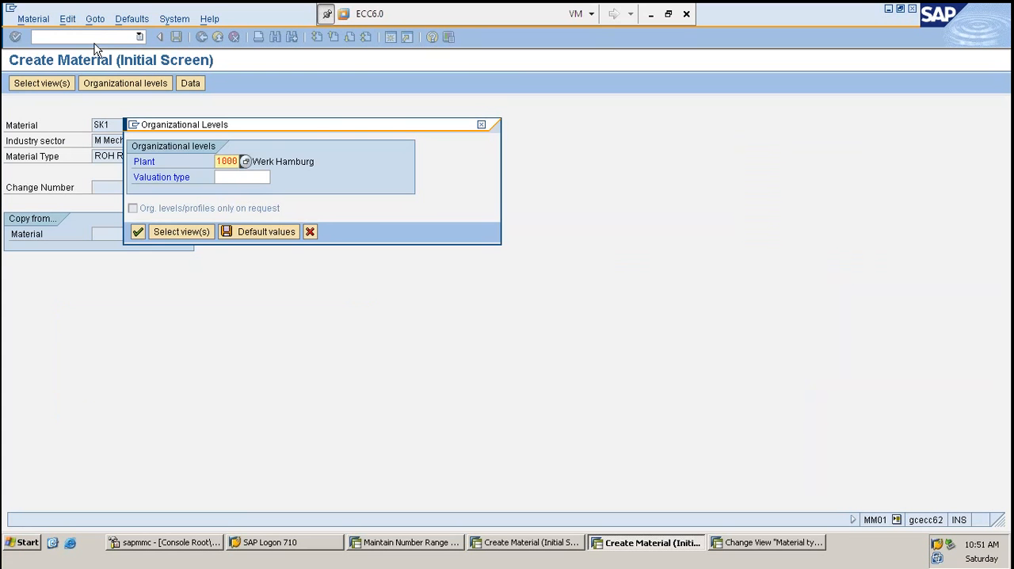
{"action": "key", "text": "F12"}
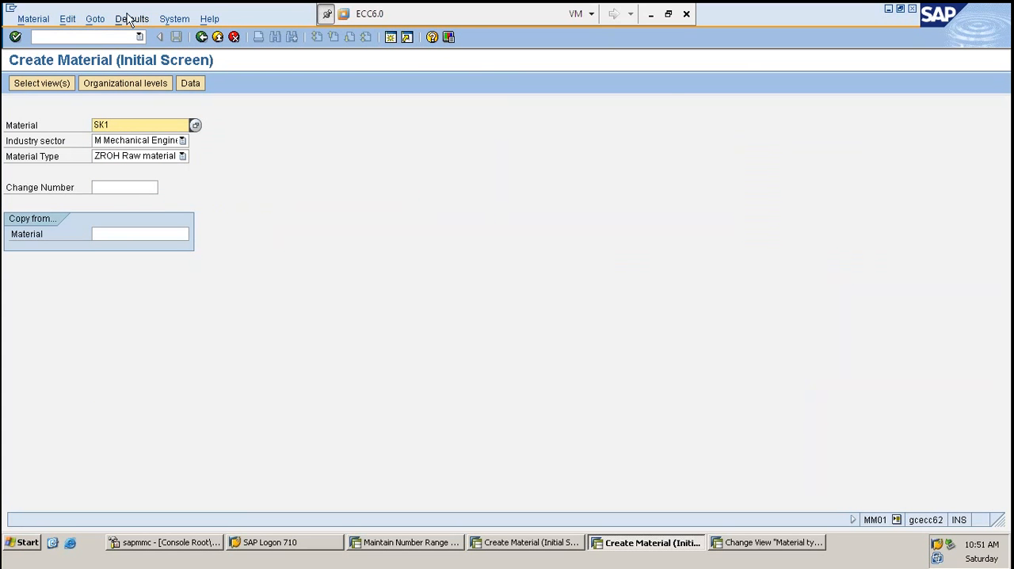
- Return to the Create Material session and restart transaction MM01 with an empty material number
{"action": "key", "text": "alt+Tab"}
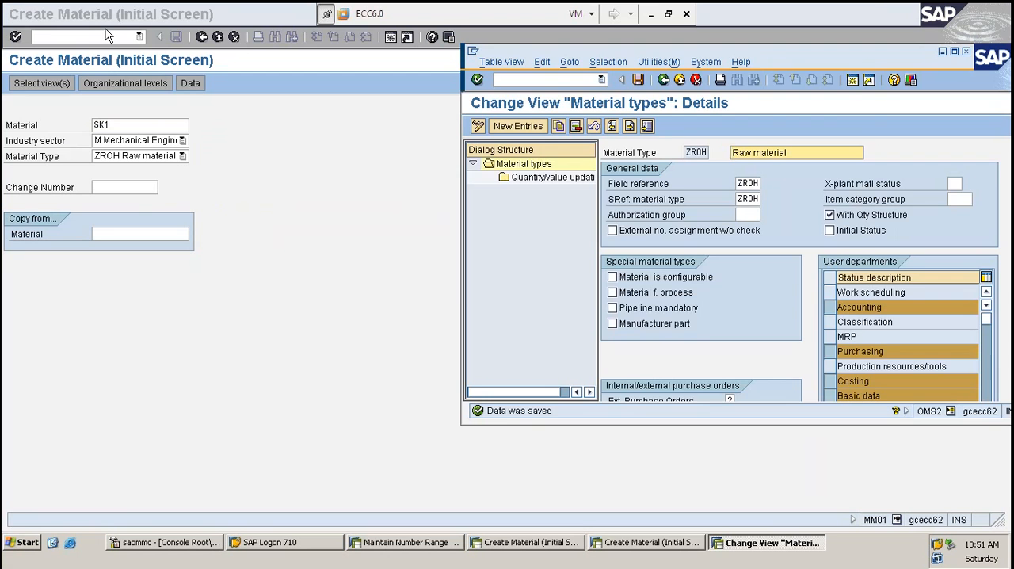
{"action": "left_click", "coordinate": [96, 36]}
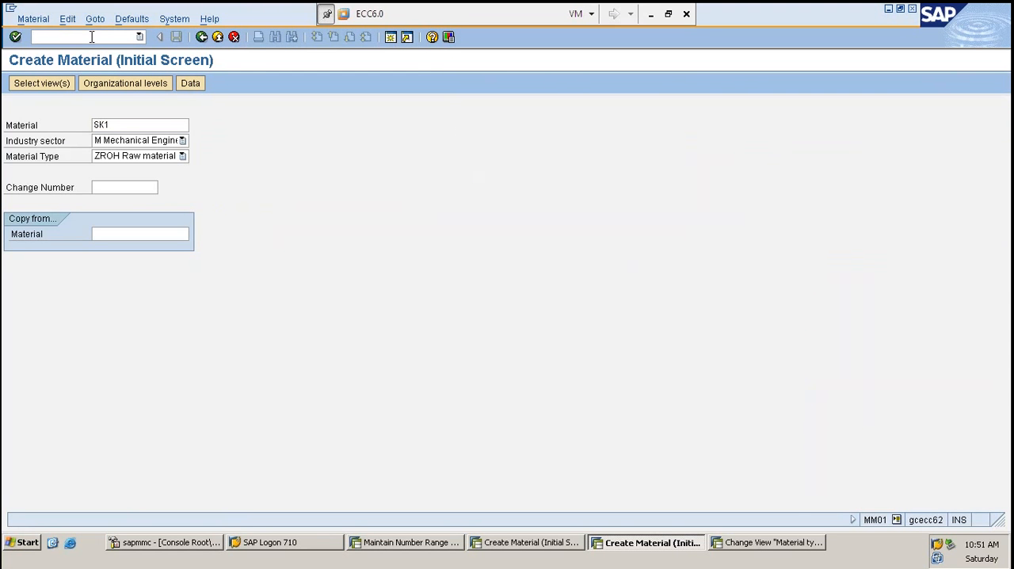
{"action": "type", "text": "/NTE11"}
{"action": "key", "text": "Return"}
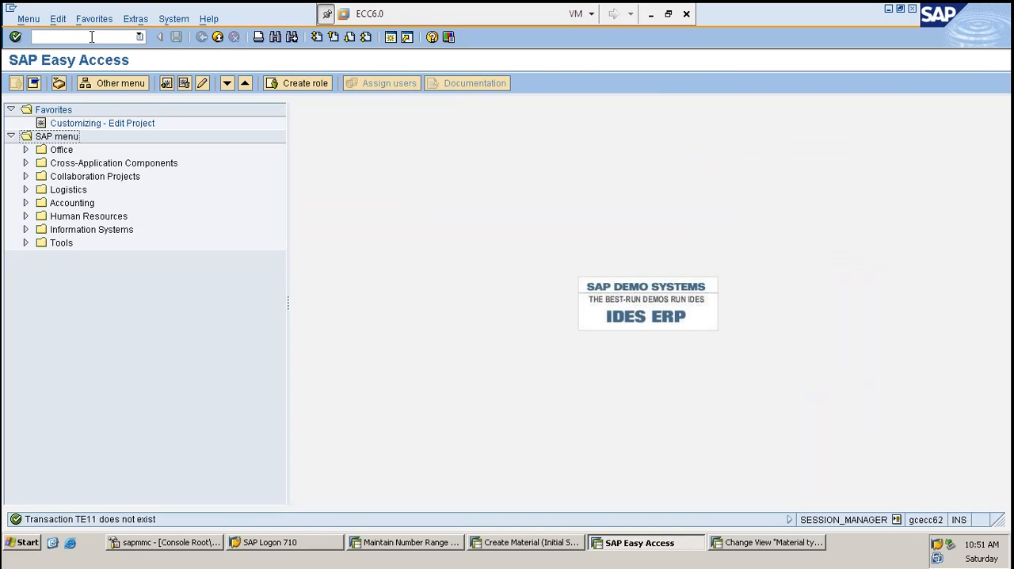
{"action": "left_click", "coordinate": [102, 38]}
{"action": "type", "text": "mm01"}
{"action": "key", "text": "Return"}
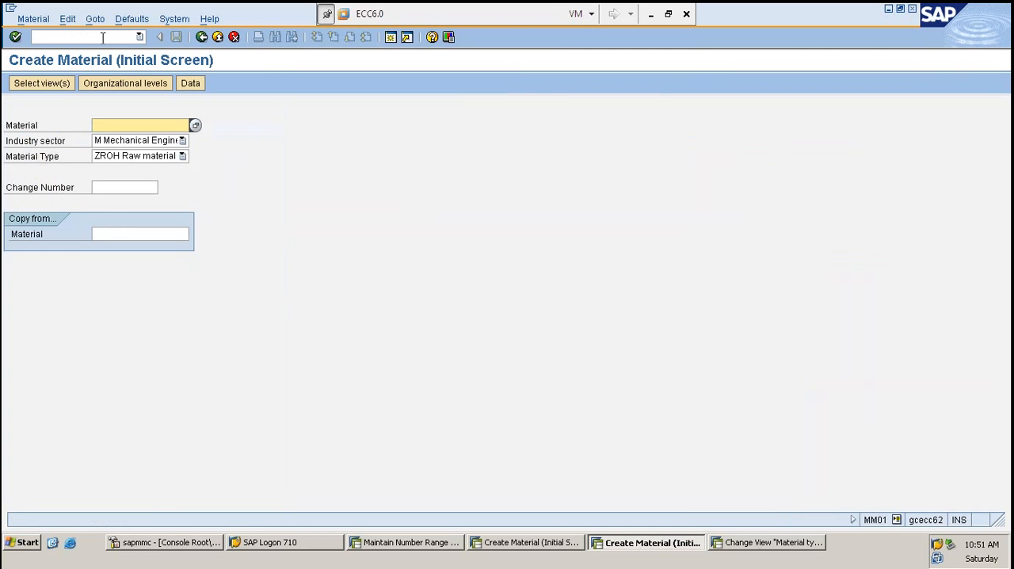
- Try to create material TE11 with material type ZROH
{"action": "type", "text": "TE11"}
{"action": "key", "text": "Return"}
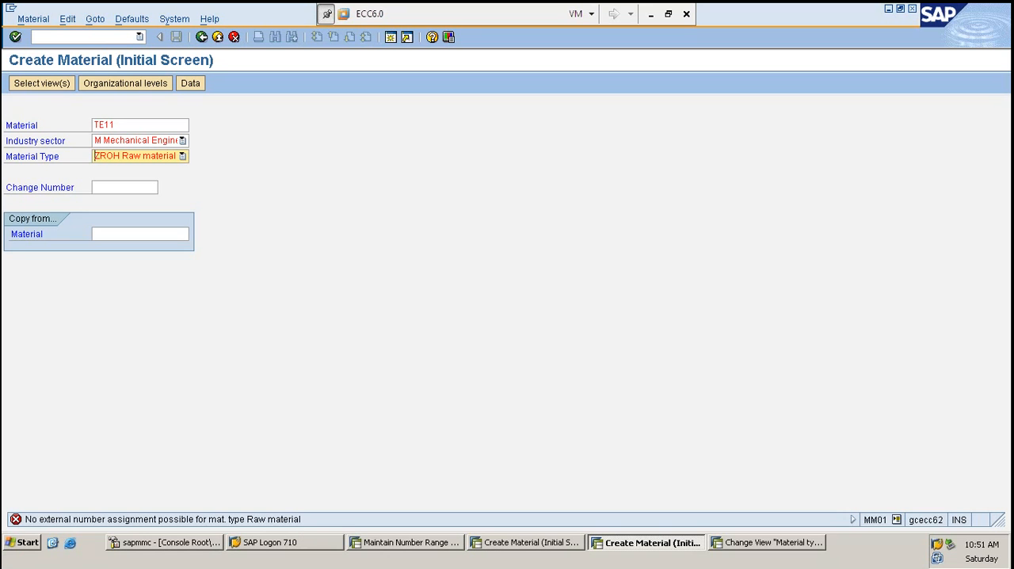
{"action": "left_click", "coordinate": [152, 126]}
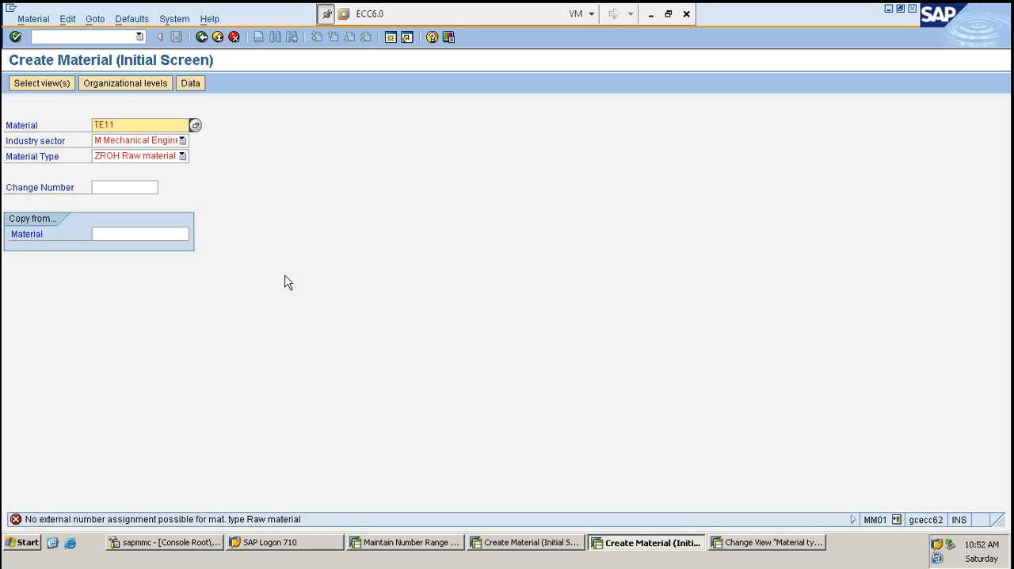
- Reopen Define Number Ranges for Each Material Type from the IMG and open its groups for maintenance
{"action": "left_click", "coordinate": [71, 35]}
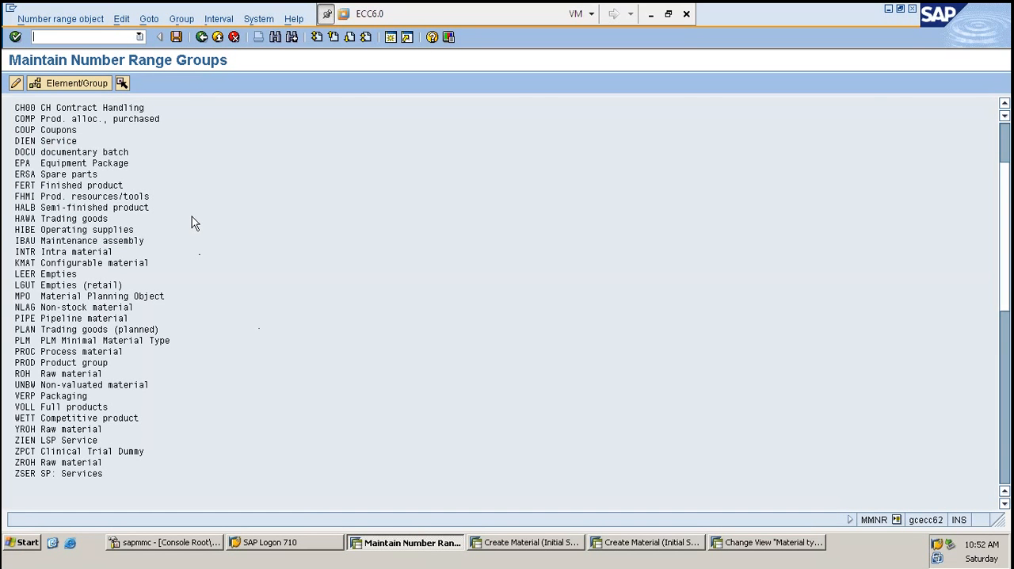
{"action": "key", "text": "F3"}
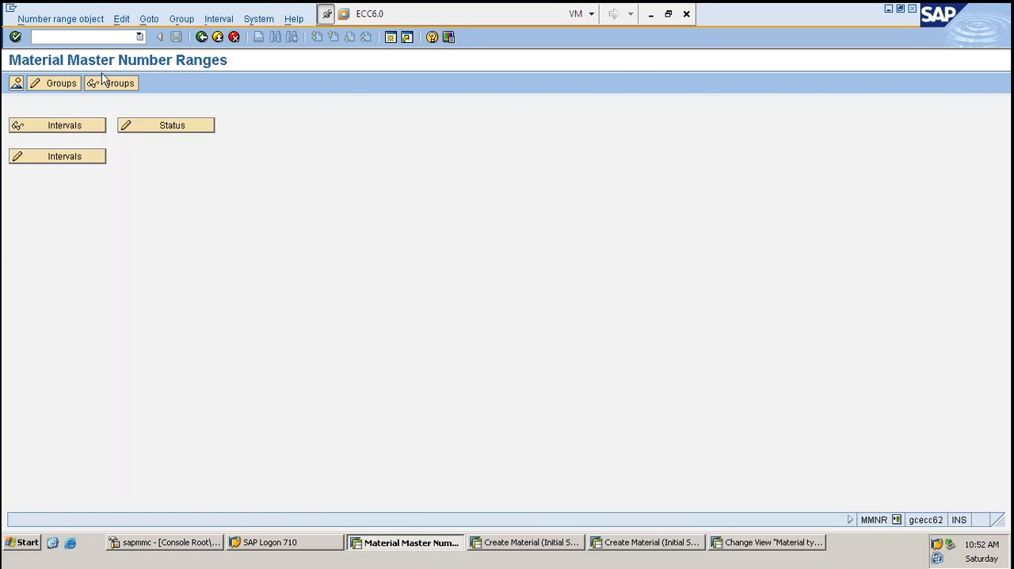
{"action": "key", "text": "F3"}
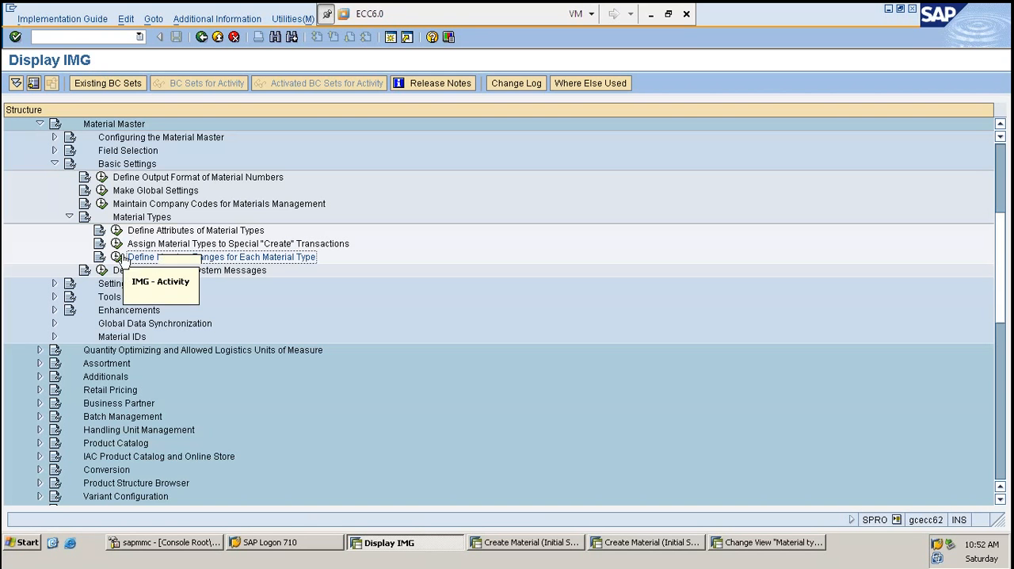
{"action": "left_click", "coordinate": [117, 258]}
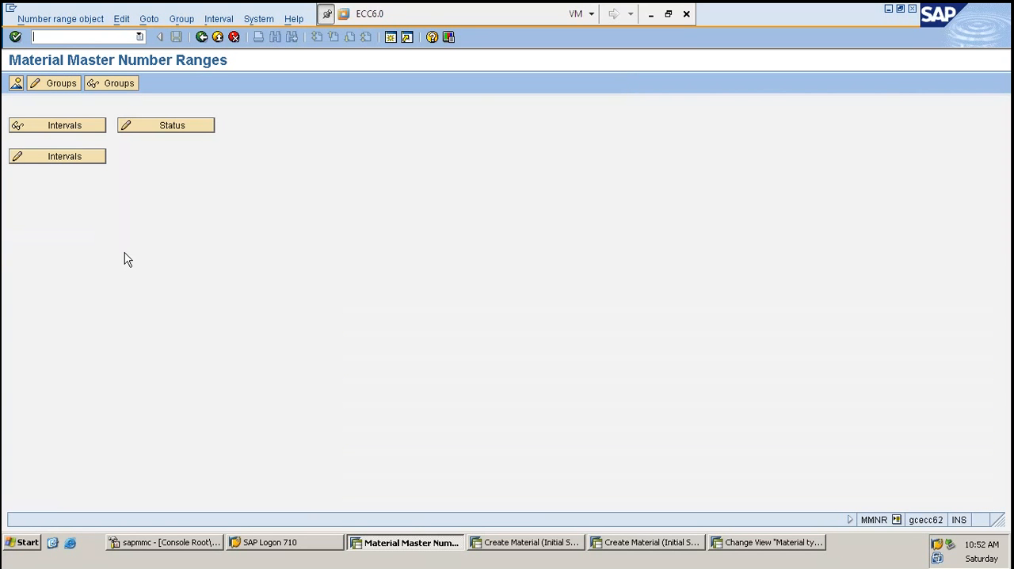
{"action": "left_click", "coordinate": [61, 83]}
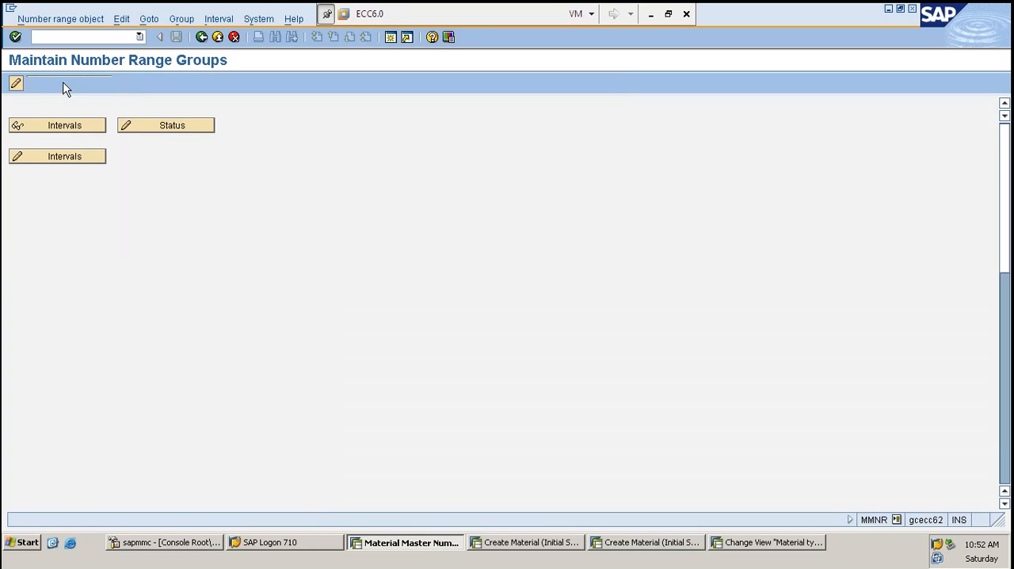
- Move material type ZROH out of its number range group into Not assigned and save the change
{"action": "scroll", "coordinate": [203, 263], "scroll_direction": "down", "scroll_amount": 5}
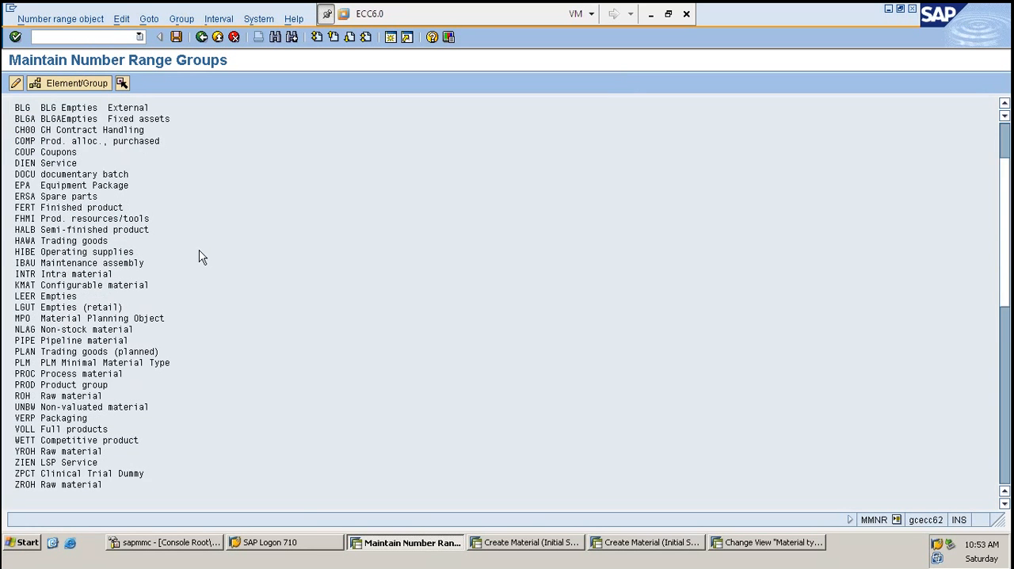
{"action": "scroll", "coordinate": [190, 396], "scroll_direction": "down", "scroll_amount": 3}
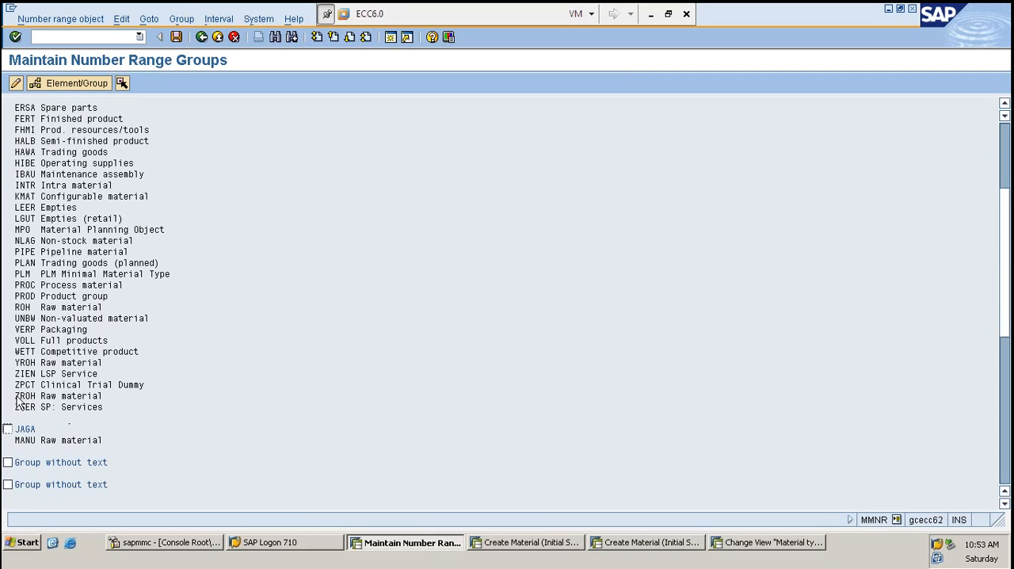
{"action": "left_click_drag", "start_coordinate": [16, 398], "coordinate": [104, 400]}
{"action": "left_click_drag", "start_coordinate": [17, 313], "coordinate": [111, 321]}
{"action": "left_click_drag", "start_coordinate": [11, 365], "coordinate": [114, 362]}
{"action": "left_click", "coordinate": [32, 395]}
{"action": "double_click", "coordinate": [27, 398]}
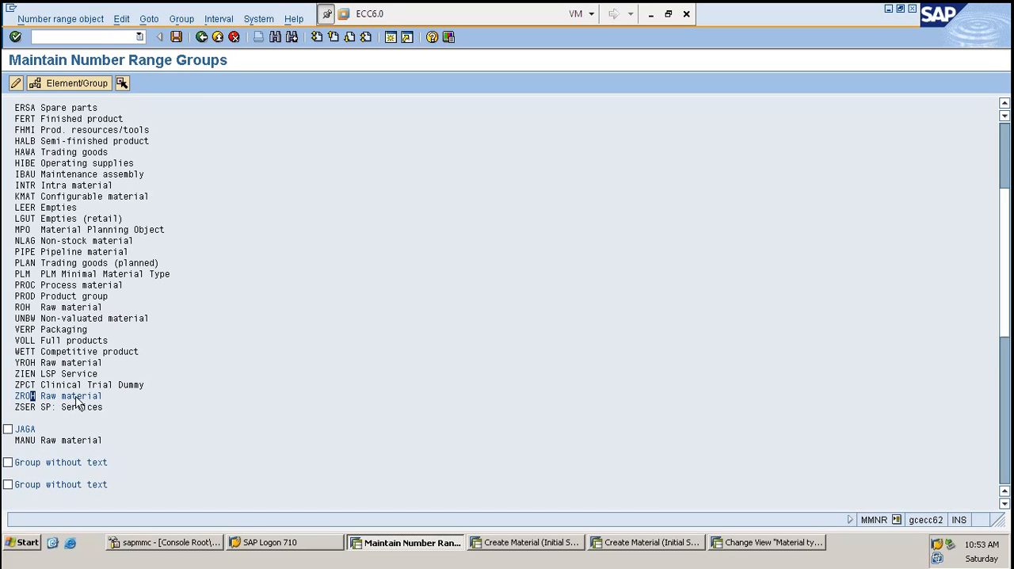
{"action": "scroll", "coordinate": [68, 436], "scroll_direction": "down", "scroll_amount": 5}
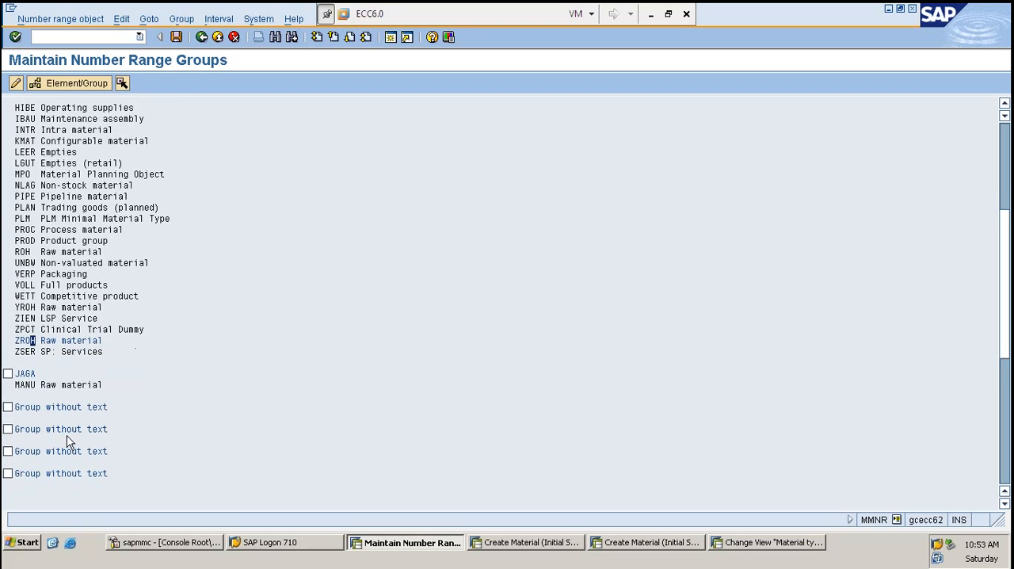
{"action": "scroll", "coordinate": [71, 443], "scroll_direction": "down", "scroll_amount": 6}
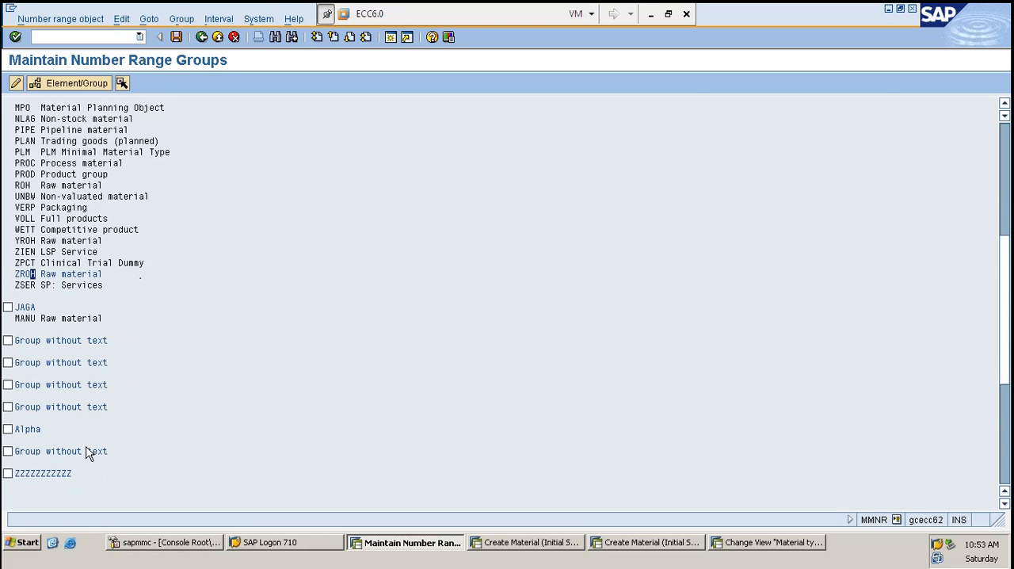
{"action": "scroll", "coordinate": [88, 452], "scroll_direction": "down", "scroll_amount": 5}
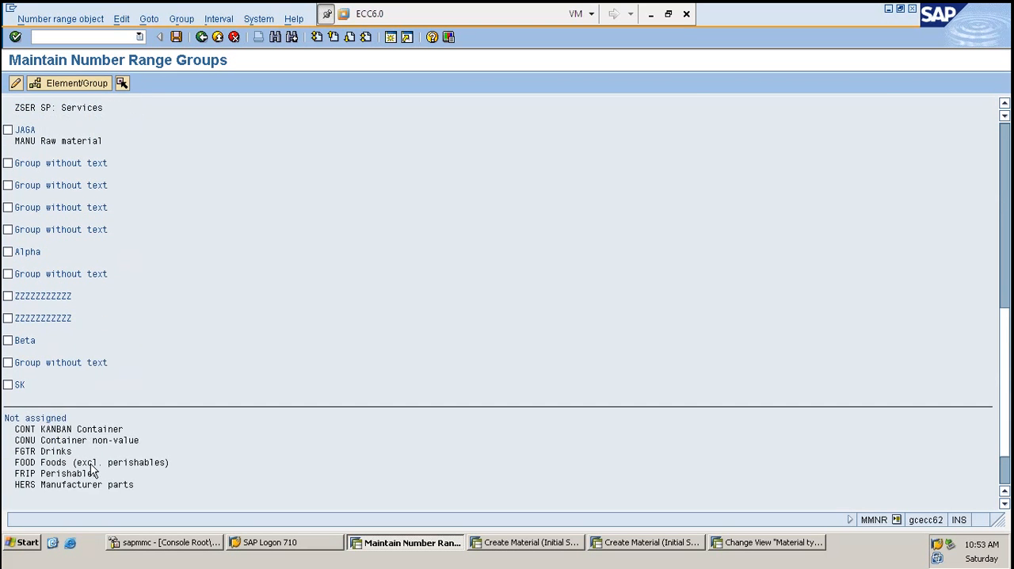
{"action": "scroll", "coordinate": [91, 470], "scroll_direction": "down", "scroll_amount": 1}
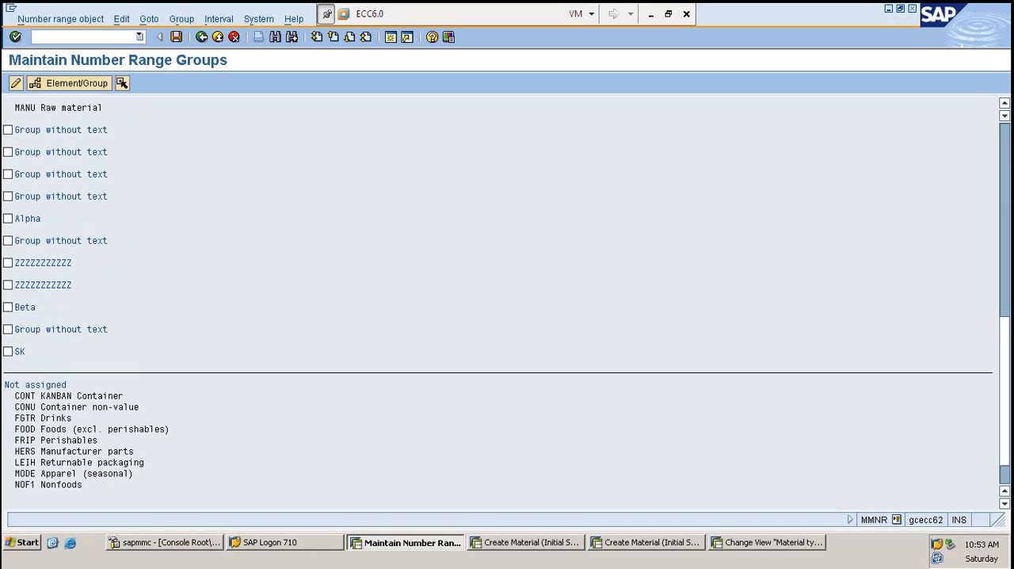
{"action": "scroll", "coordinate": [49, 368], "scroll_direction": "down", "scroll_amount": 1}
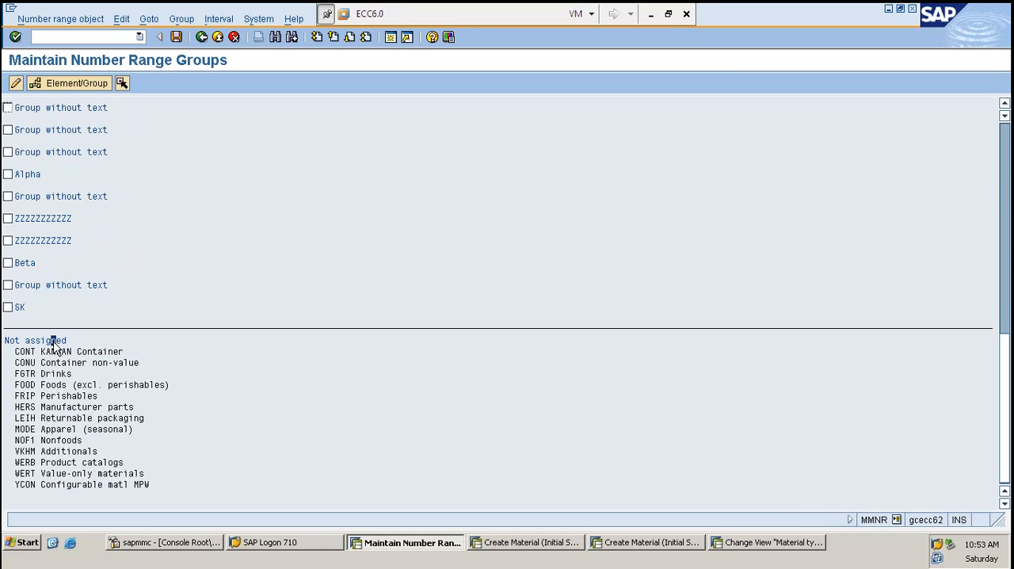
{"action": "scroll", "coordinate": [54, 342], "scroll_direction": "down", "scroll_amount": 1}
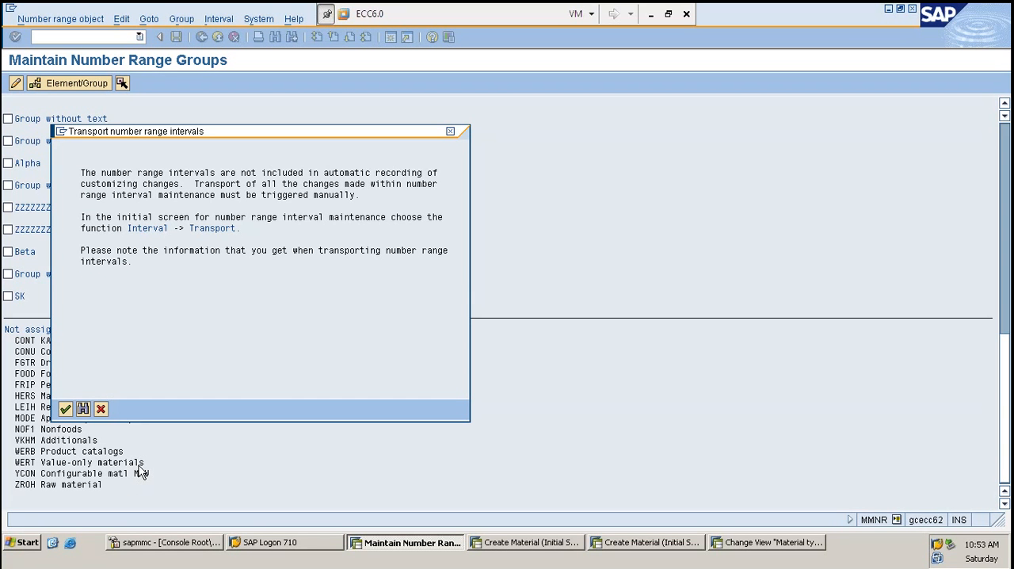
{"action": "key", "text": "Return"}
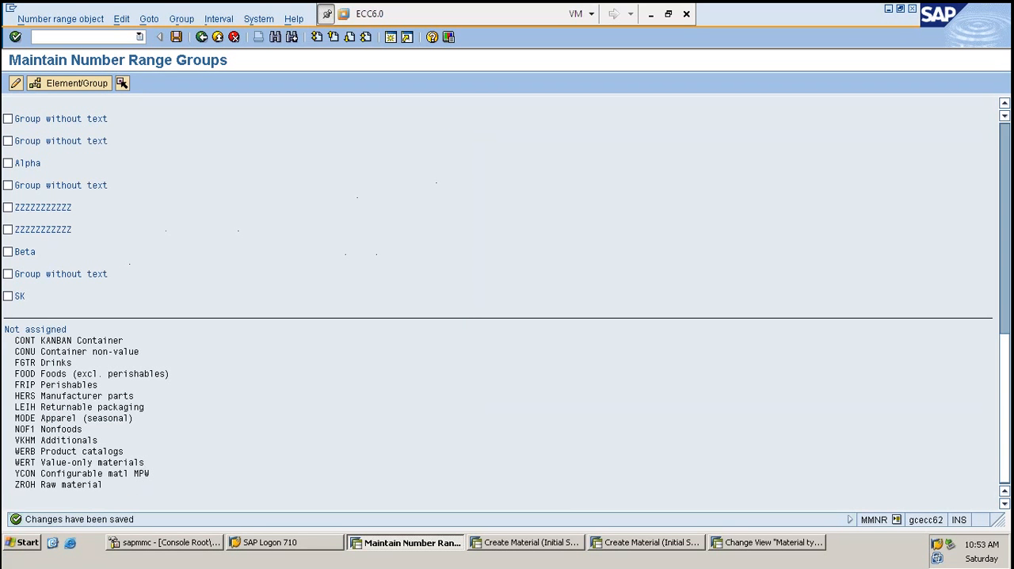
- Restart MM01, try to create a ZROH material without a material number, and go back to the number range groups session
{"action": "left_click", "coordinate": [508, 553]}
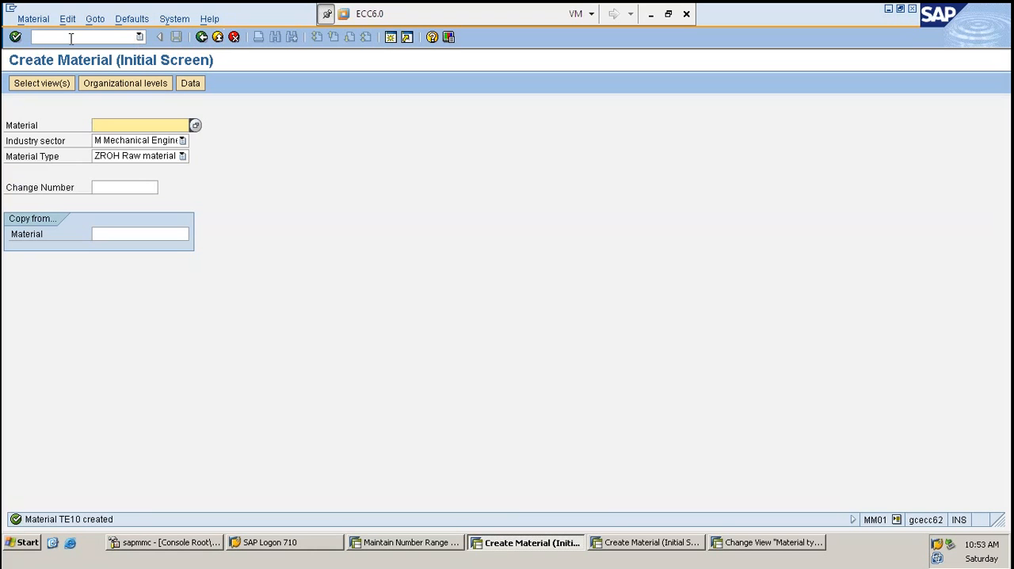
{"action": "type", "text": "/NMM"}
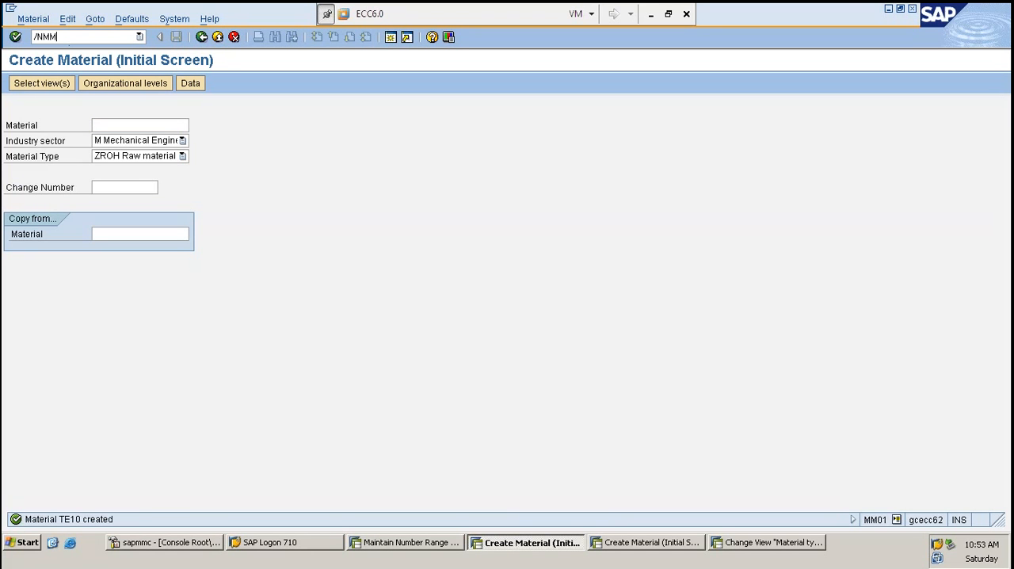
{"action": "type", "text": "01"}
{"action": "key", "text": "Return"}
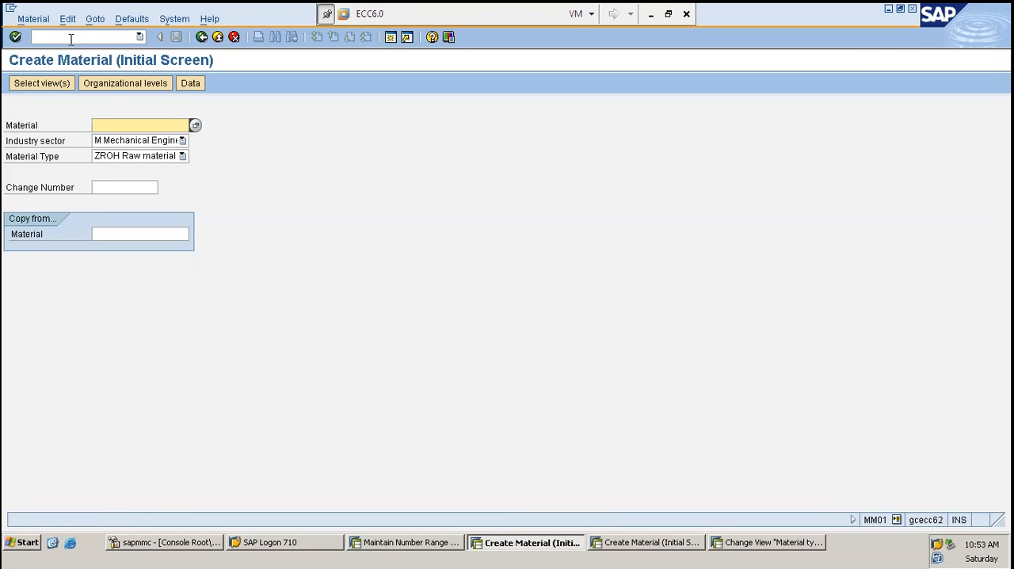
{"action": "key", "text": "Return"}
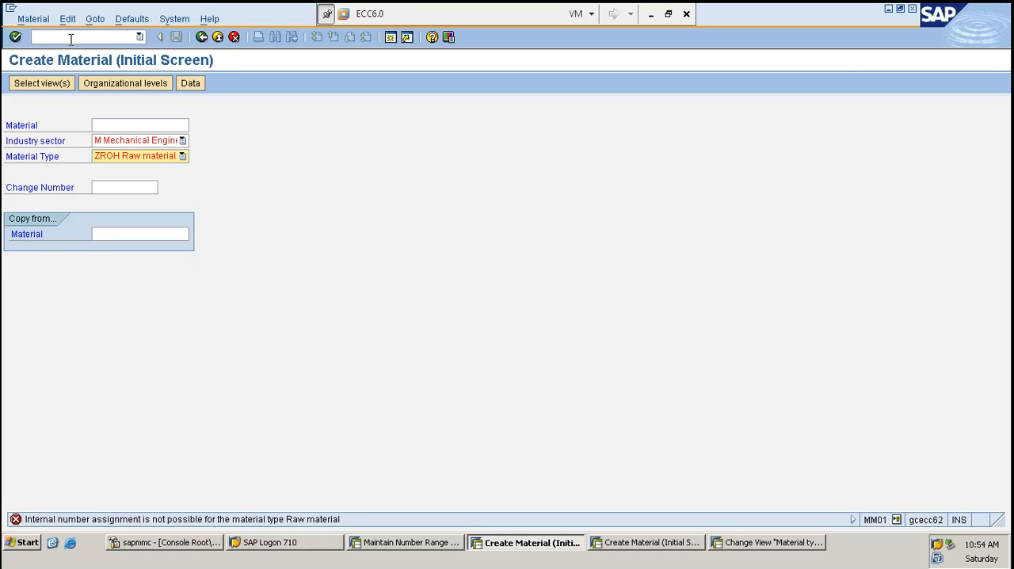
{"action": "key", "text": "Return"}
{"action": "key", "text": "alt+Tab"}
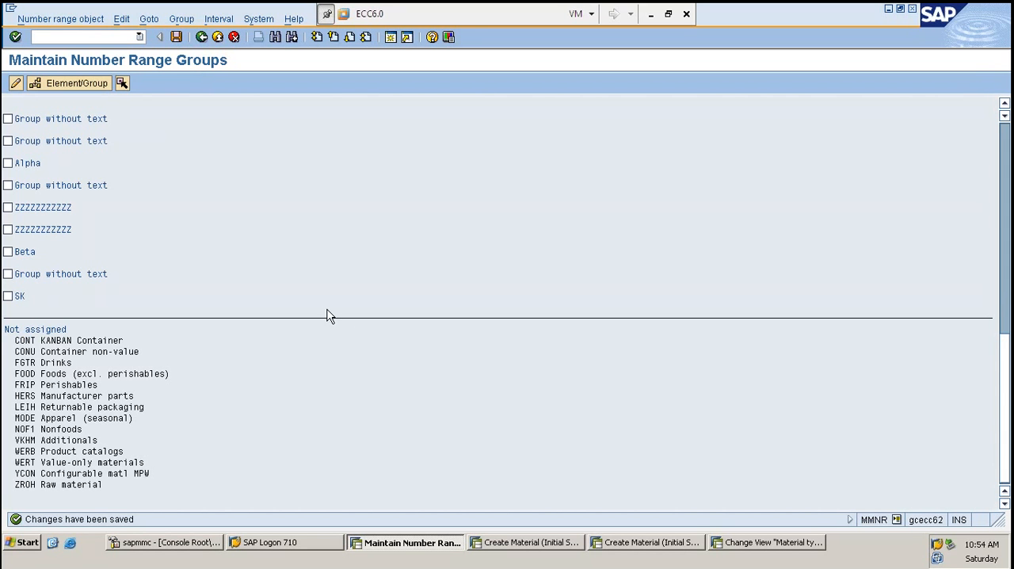
{"action": "scroll", "coordinate": [369, 399], "scroll_direction": "up", "scroll_amount": 5}
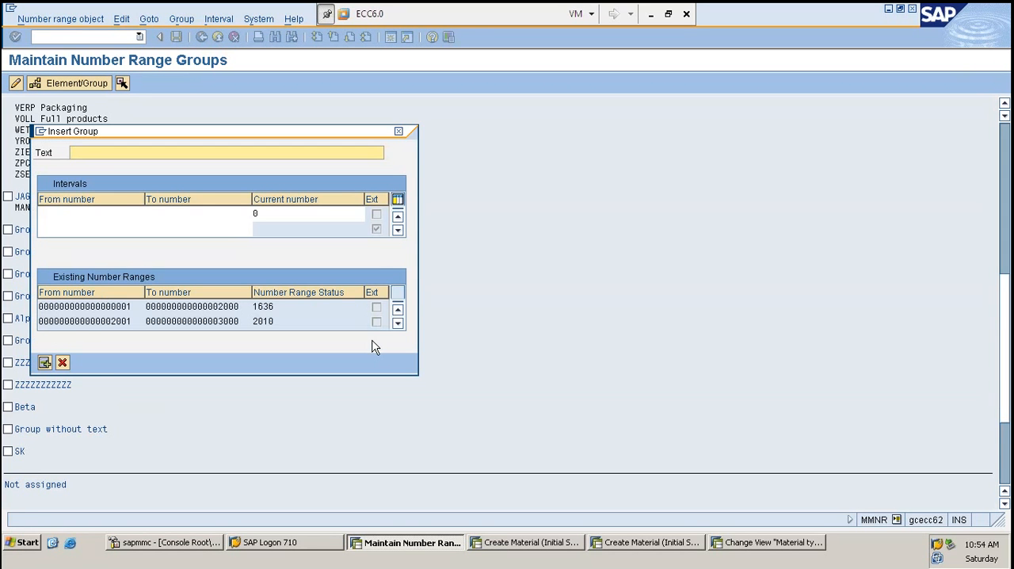
{"action": "key", "text": "Escape"}
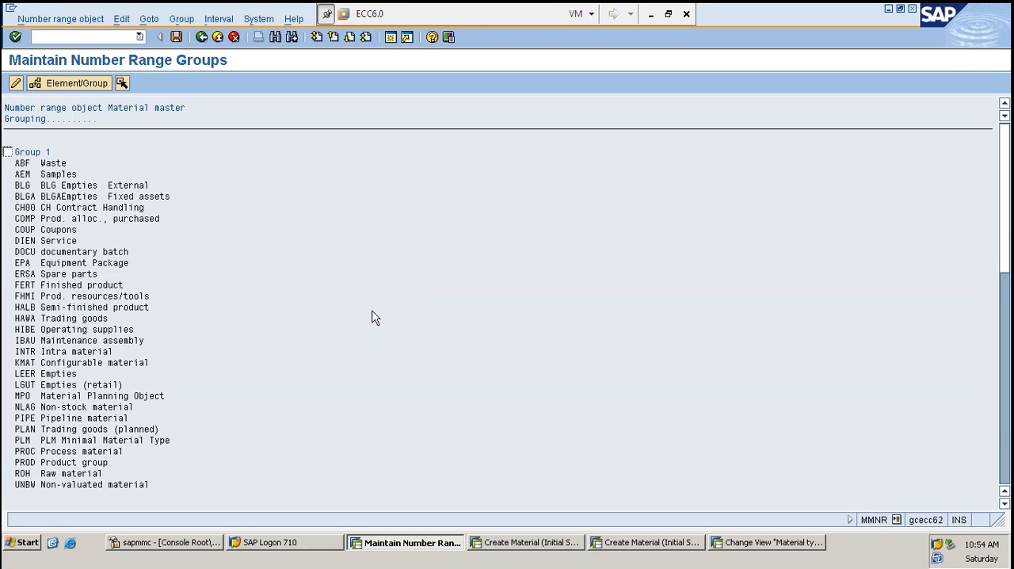
{"action": "key", "text": "F6"}
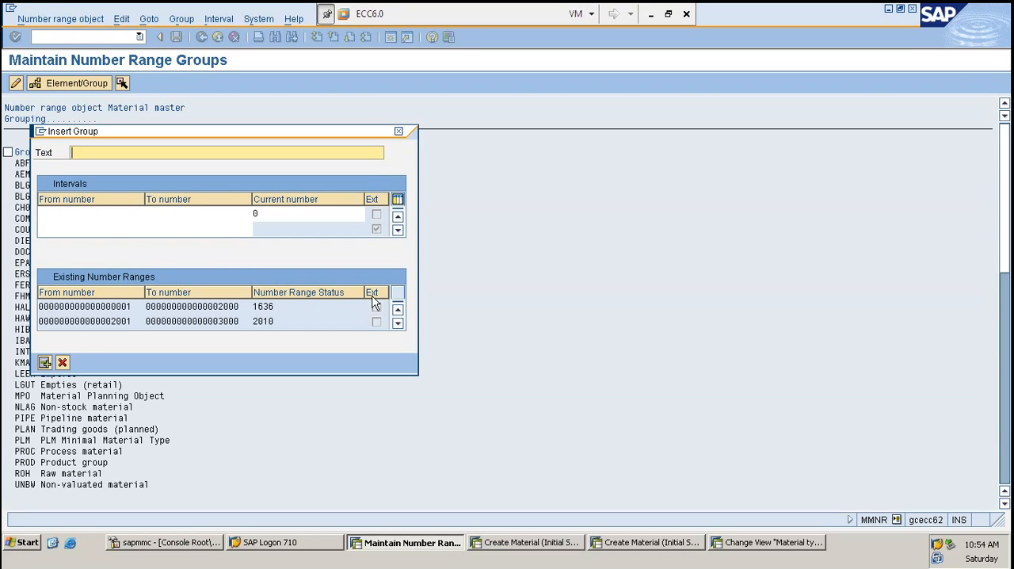
{"action": "left_click", "coordinate": [373, 288]}
{"action": "key", "text": "Escape"}
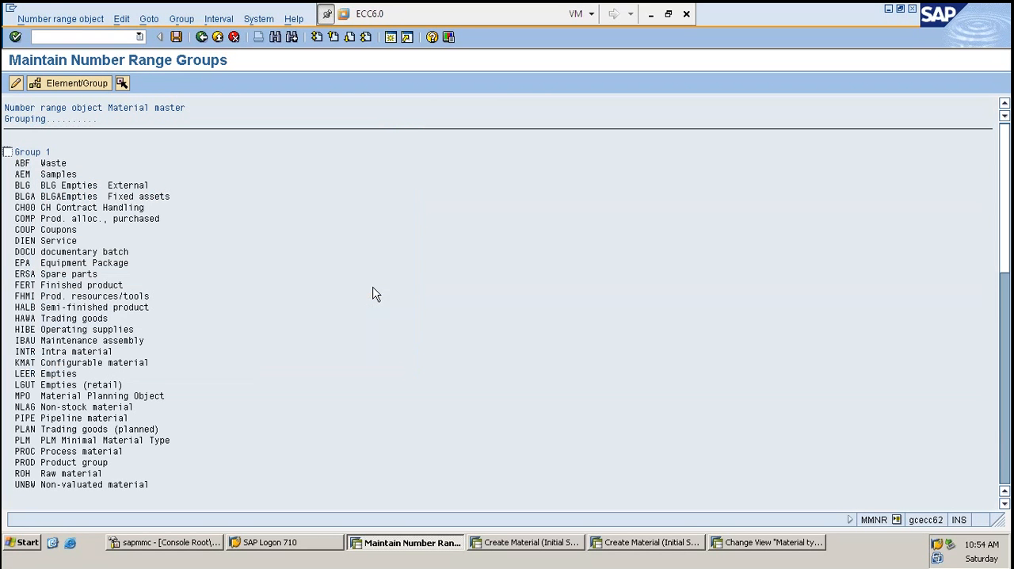
- Start inserting a new number range group for the material master and enter SK as its text
{"action": "key", "text": "F6"}
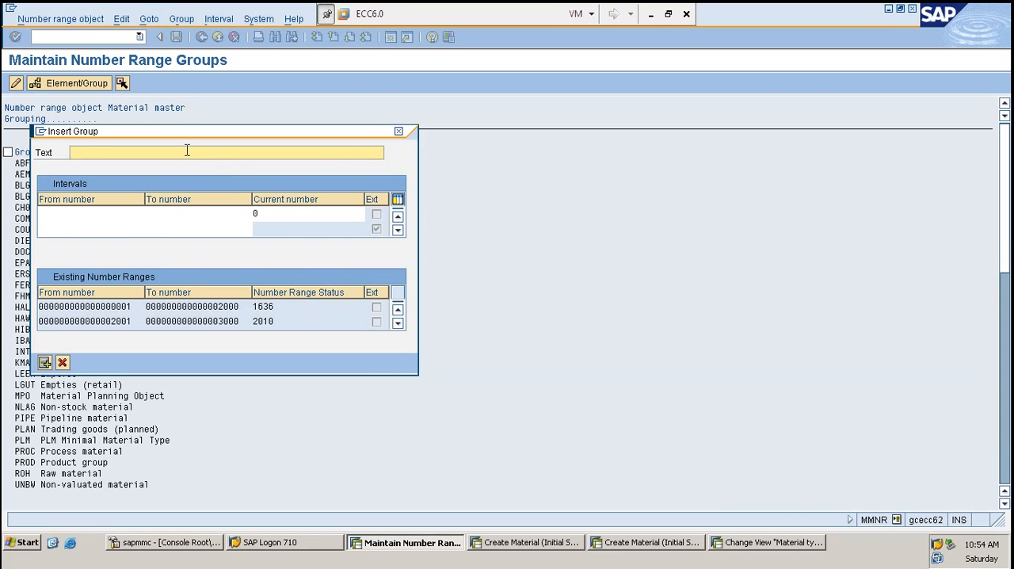
{"action": "type", "text": "SK"}
{"action": "key", "text": "Tab"}
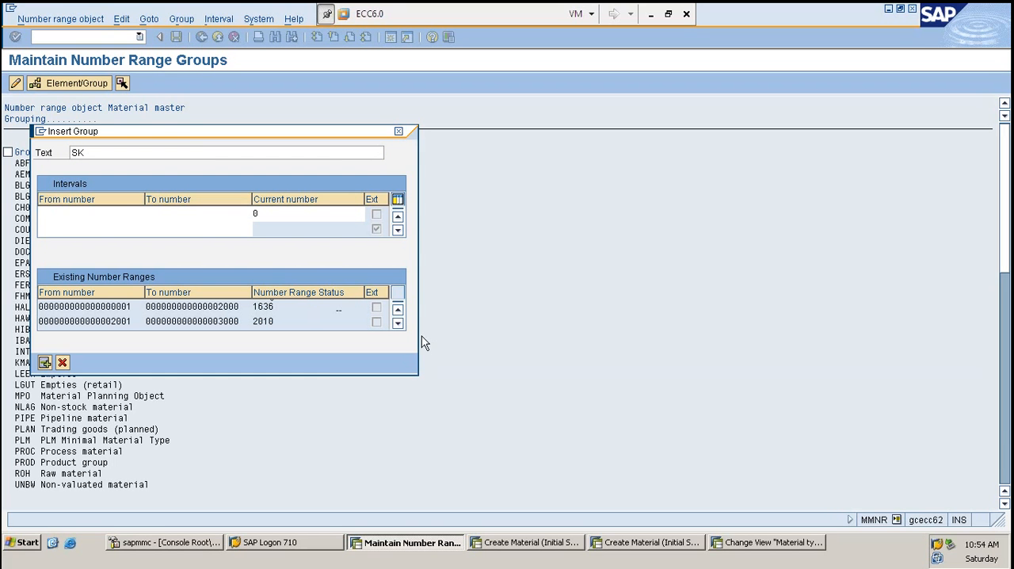
- Examine the existing number ranges and their current status to find a free interval for group SK
{"action": "left_click", "coordinate": [286, 309]}
{"action": "scroll", "coordinate": [142, 319], "scroll_direction": "down", "scroll_amount": 3}
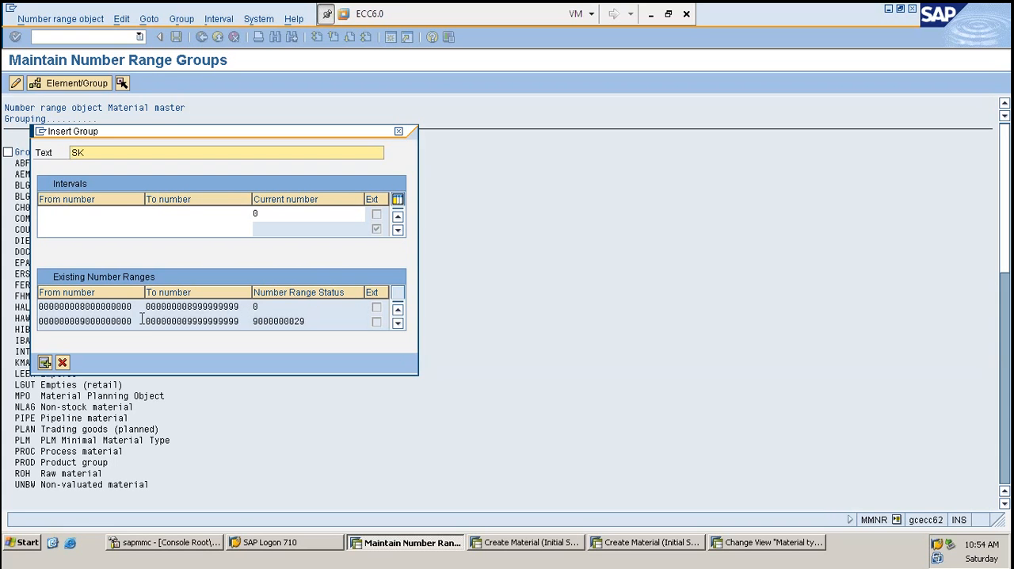
{"action": "scroll", "coordinate": [142, 319], "scroll_direction": "down", "scroll_amount": 1}
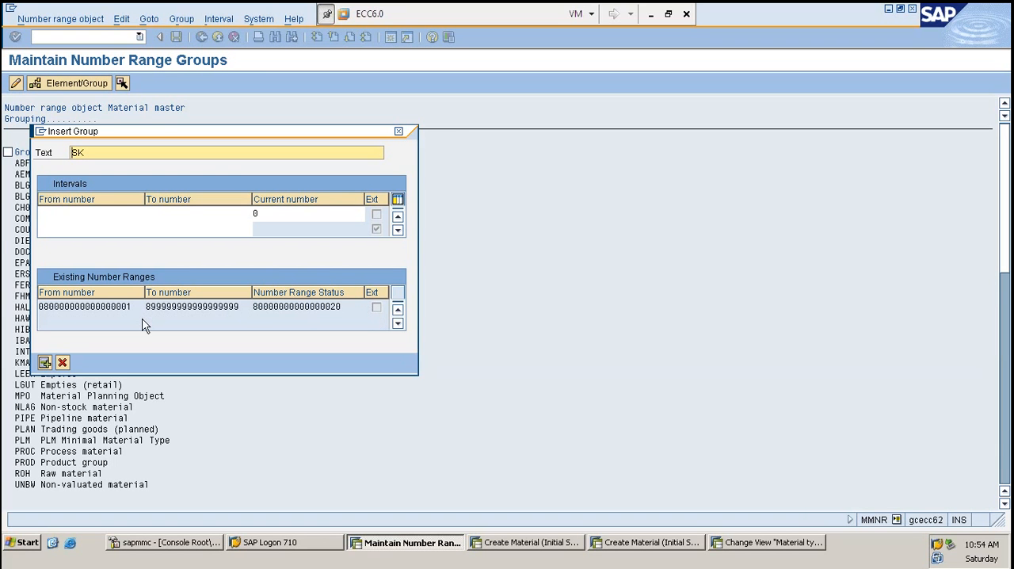
{"action": "left_click", "coordinate": [343, 307]}
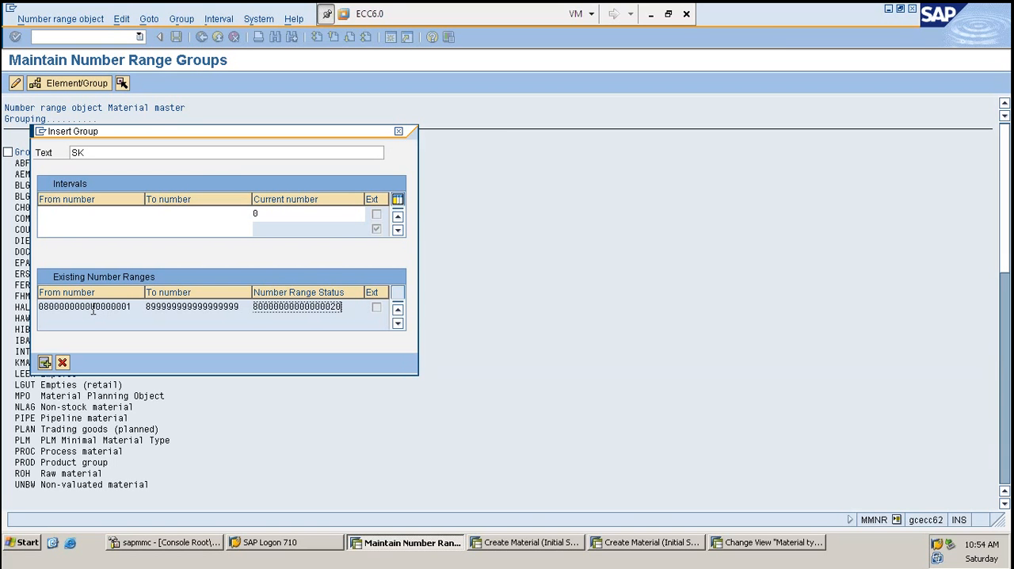
{"action": "key", "text": "Home"}
{"action": "scroll", "coordinate": [283, 307], "scroll_direction": "up", "scroll_amount": 5}
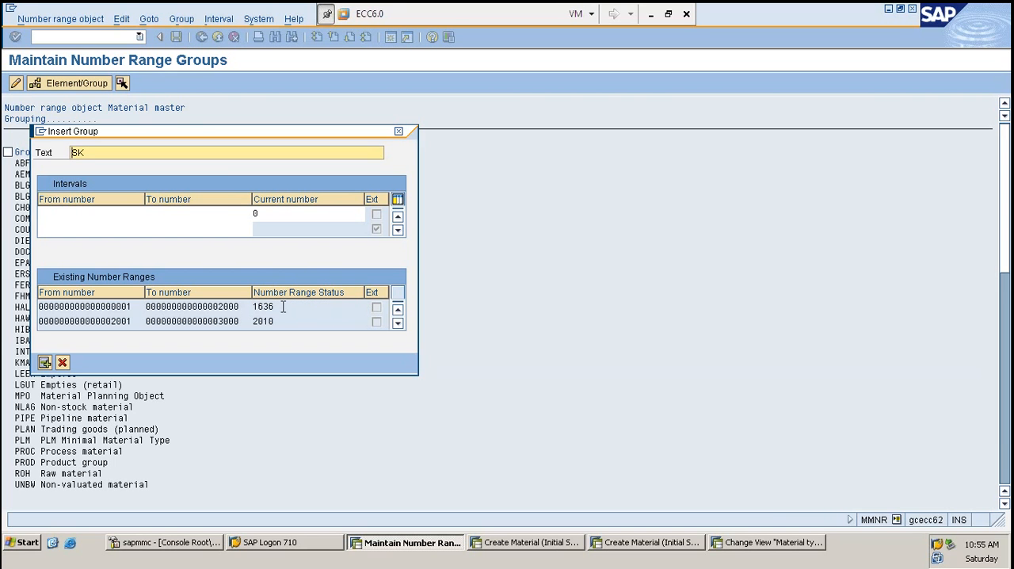
{"action": "scroll", "coordinate": [283, 307], "scroll_direction": "down", "scroll_amount": 5}
{"action": "left_click", "coordinate": [268, 307]}
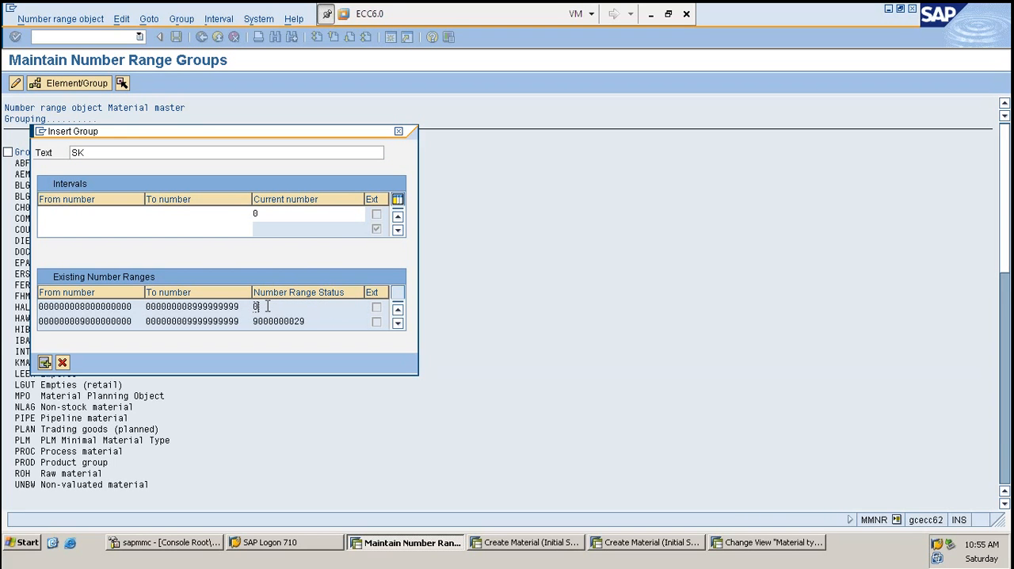
{"action": "left_click", "coordinate": [207, 306]}
{"action": "double_click", "coordinate": [208, 305]}
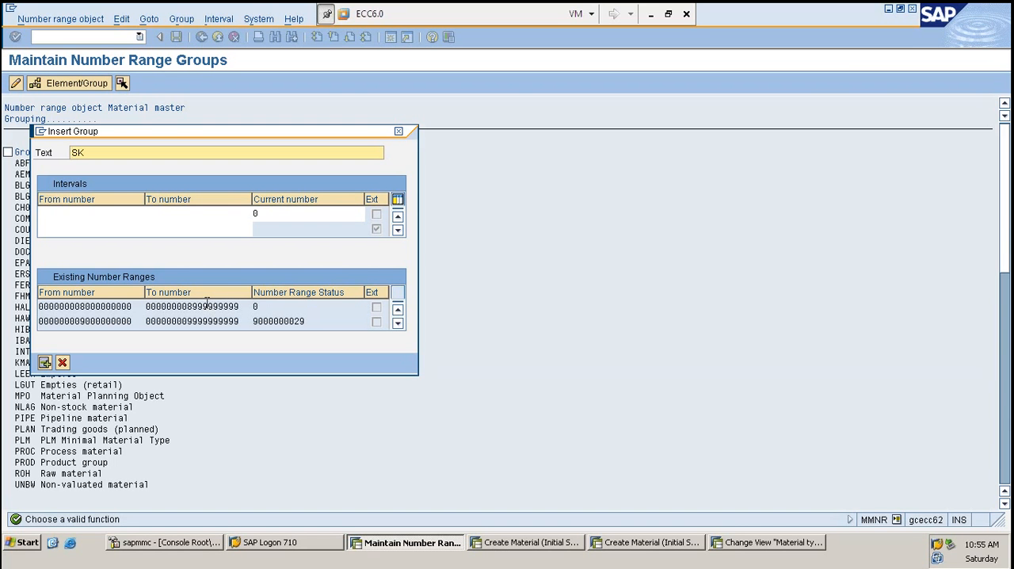
{"action": "scroll", "coordinate": [208, 300], "scroll_direction": "up", "scroll_amount": 5}
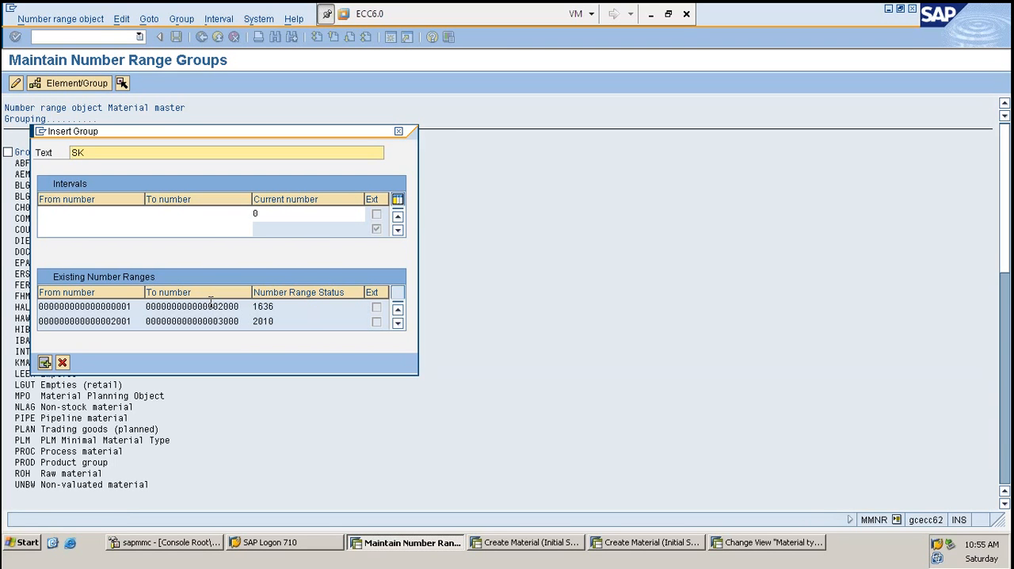
{"action": "left_click_drag", "start_coordinate": [141, 322], "coordinate": [32, 323]}
{"action": "key", "text": "ctrl+c"}
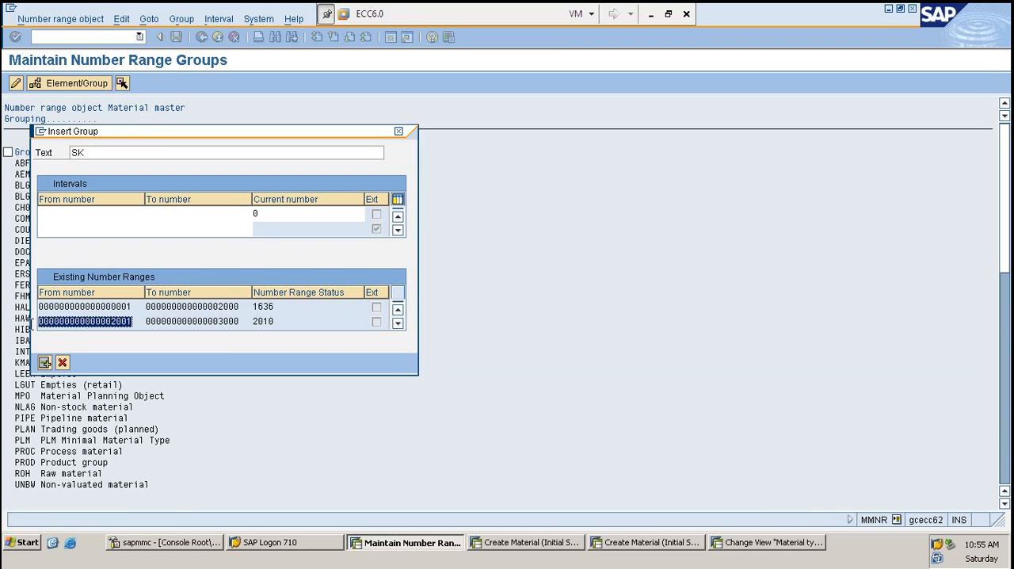
{"action": "left_click", "coordinate": [52, 213]}
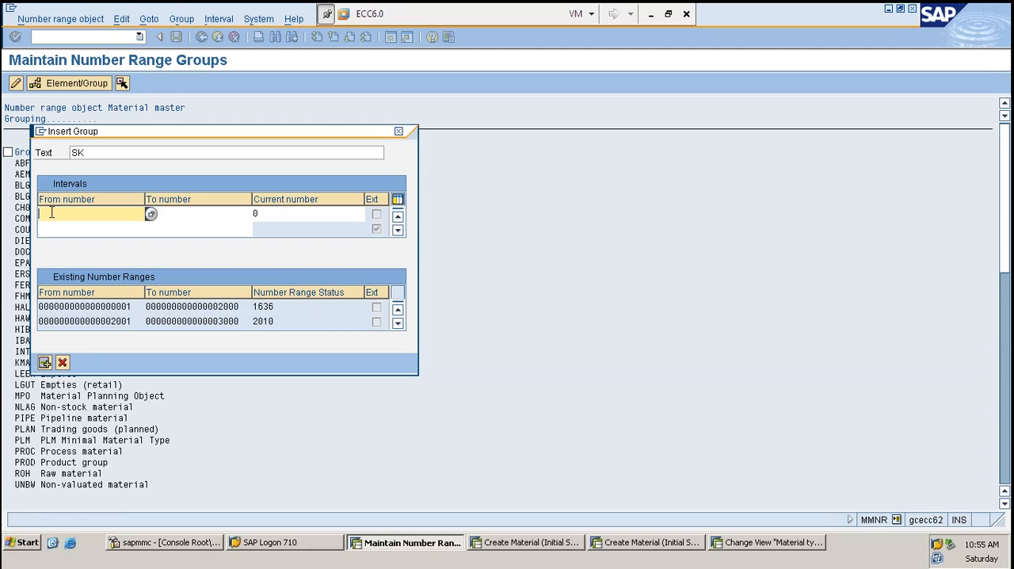
{"action": "key", "text": "ctrl+v"}
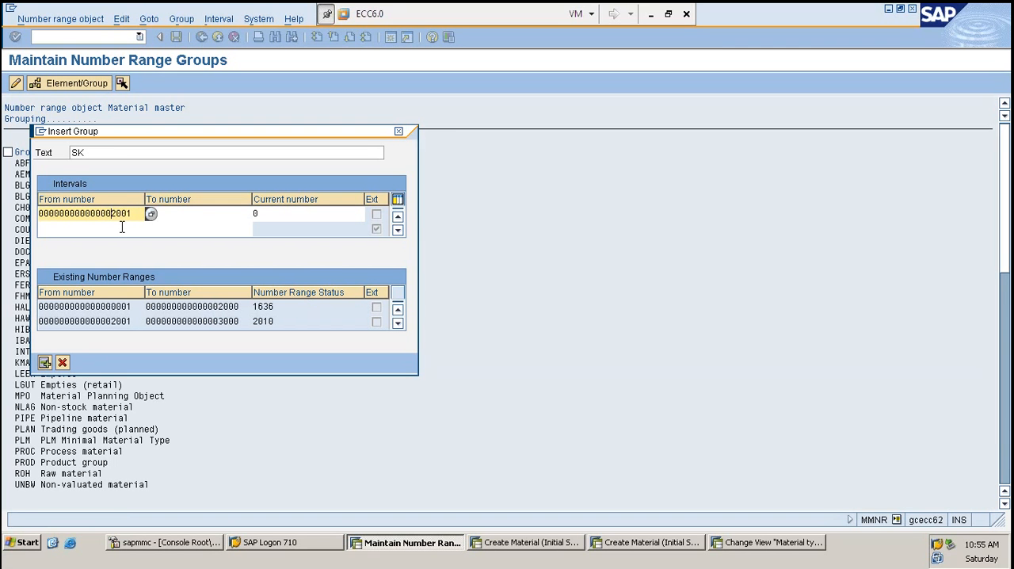
{"action": "type", "text": "3"}
{"action": "key", "text": "Tab"}
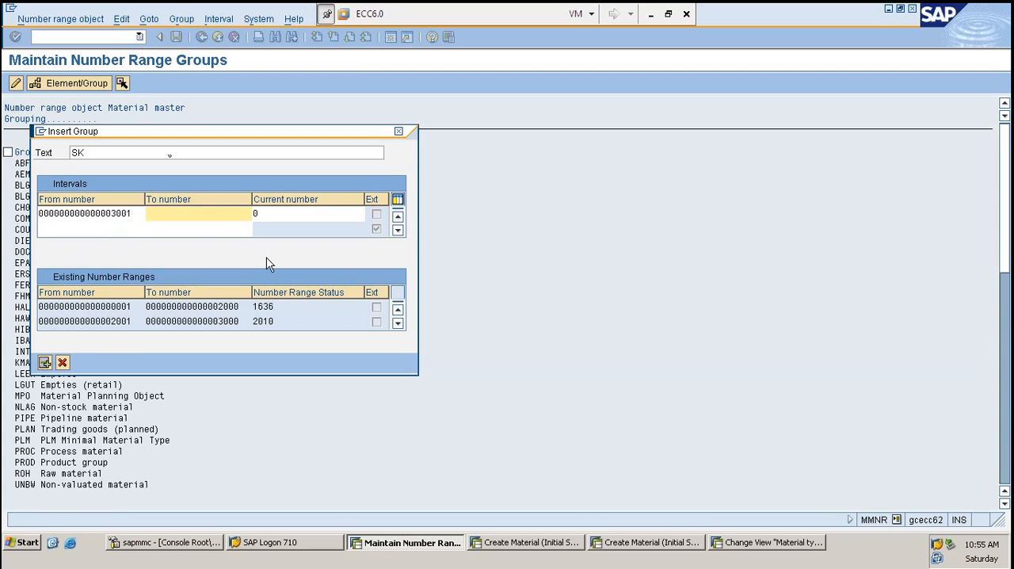
{"action": "left_click_drag", "start_coordinate": [244, 321], "coordinate": [146, 322]}
{"action": "key", "text": "ctrl+c"}
{"action": "left_click", "coordinate": [185, 214]}
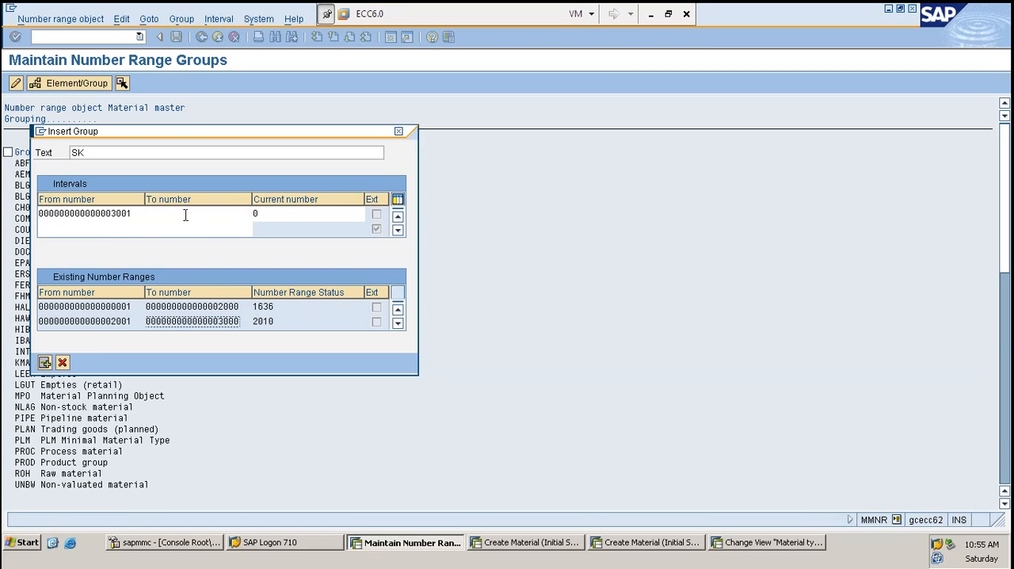
{"action": "key", "text": "ctrl+v"}
{"action": "left_click", "coordinate": [223, 225]}
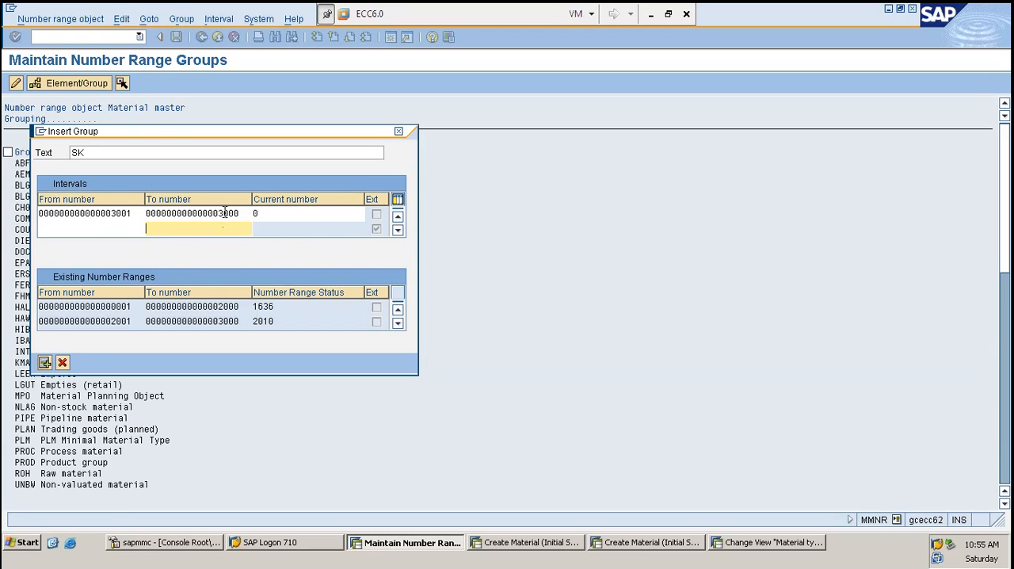
{"action": "left_click", "coordinate": [225, 213]}
{"action": "type", "text": "4"}
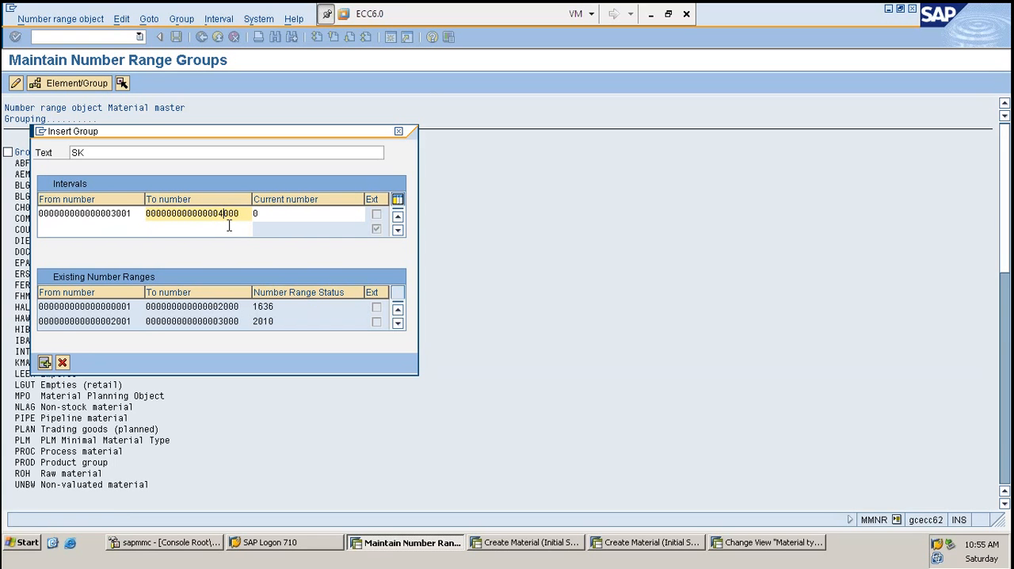
- Insert group SK with its interval and save the number range groups
{"action": "key", "text": "Return"}
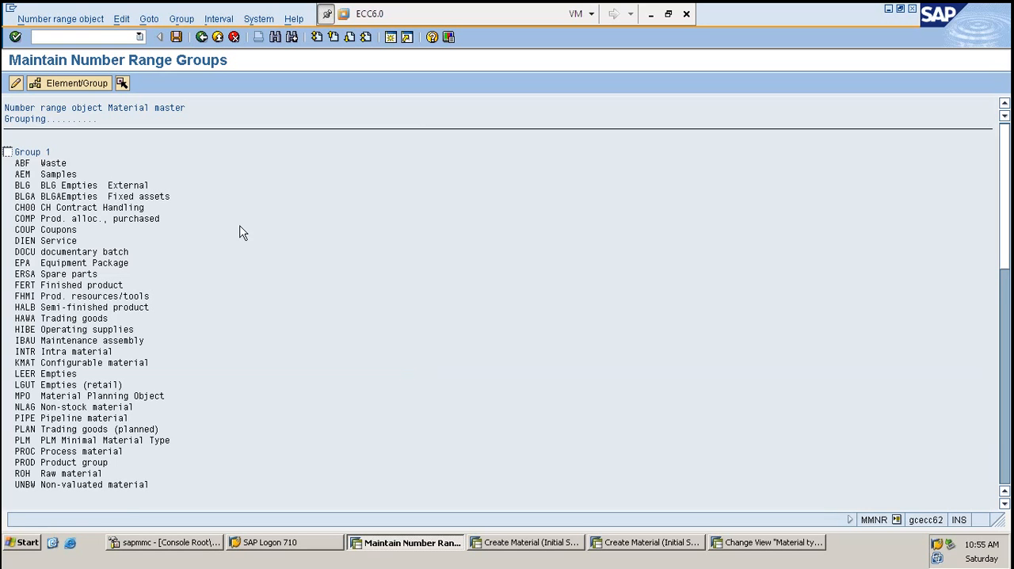
{"action": "scroll", "coordinate": [241, 229], "scroll_direction": "down", "scroll_amount": 3}
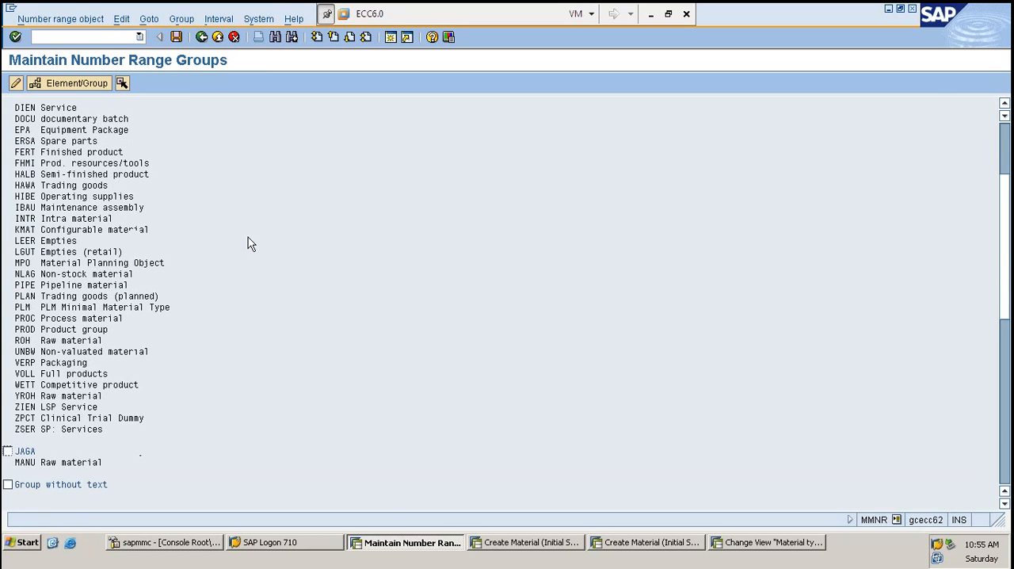
{"action": "key", "text": "ctrl+s"}
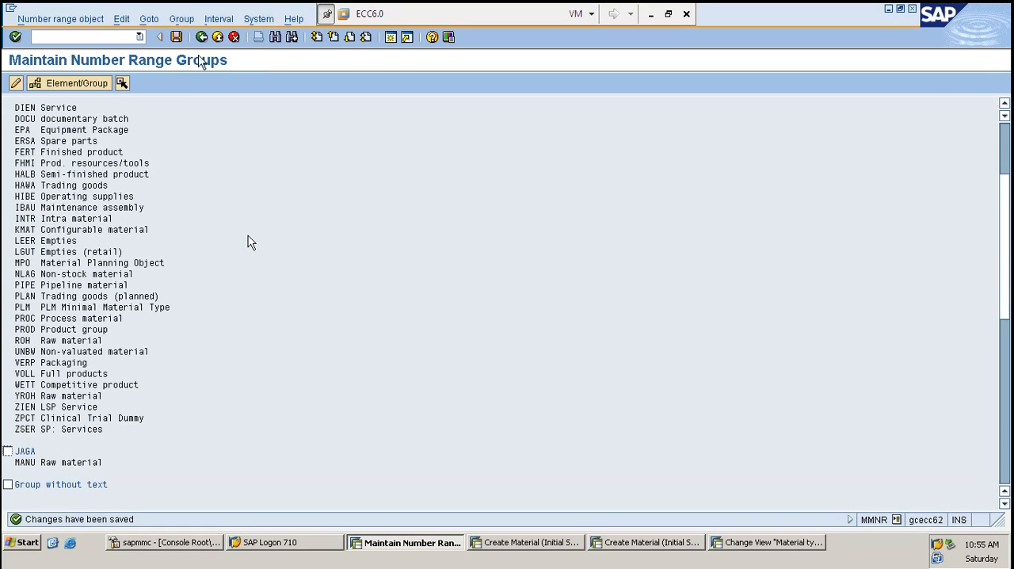
- Reopen group insertion and check the 3001 to 4000 interval among the existing number ranges
{"action": "left_click", "coordinate": [182, 18]}
{"action": "mouse_move", "coordinate": [215, 37]}
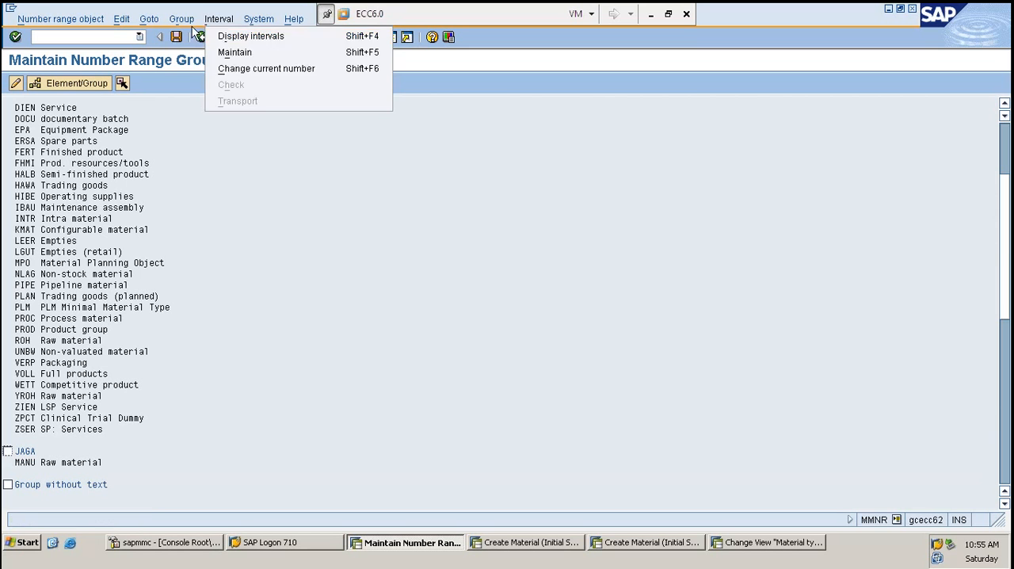
{"action": "mouse_move", "coordinate": [181, 18]}
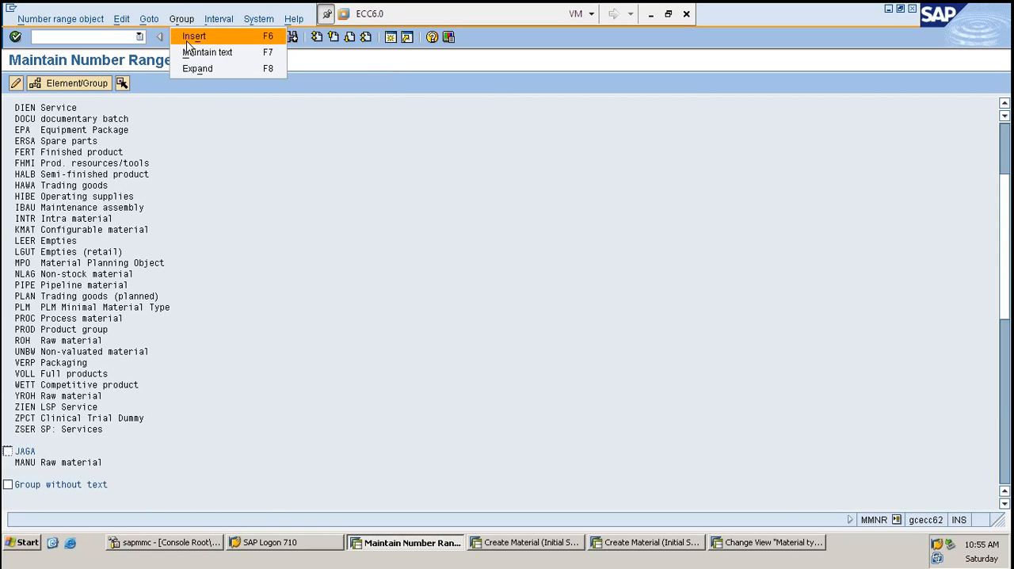
{"action": "left_click", "coordinate": [188, 42]}
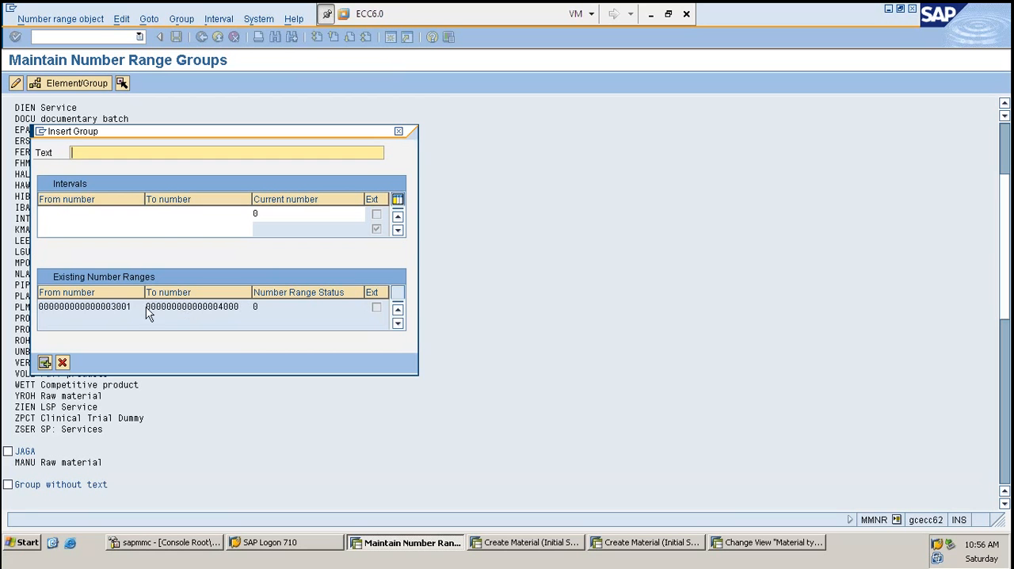
{"action": "left_click", "coordinate": [146, 314]}
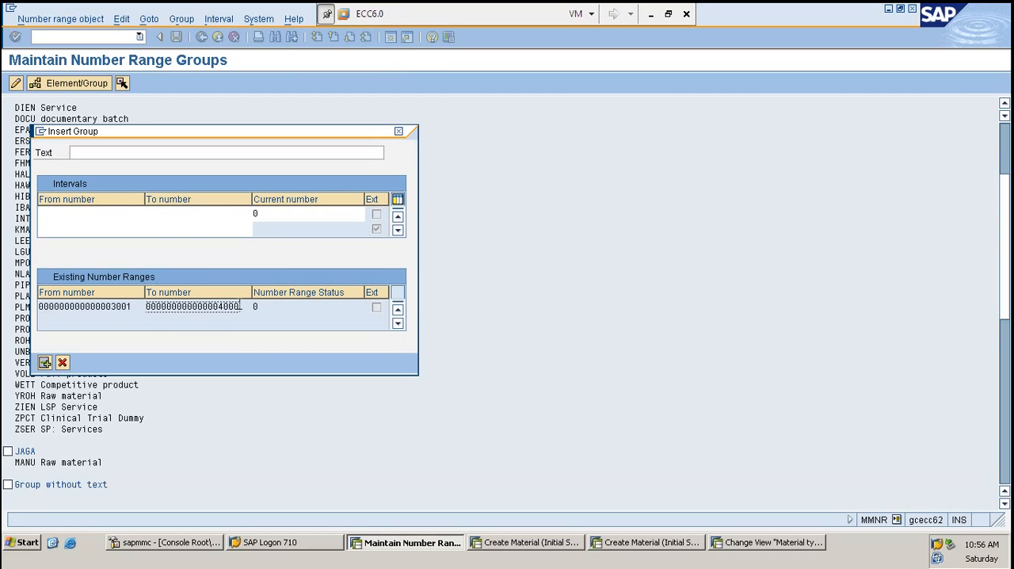
{"action": "double_click", "coordinate": [240, 307]}
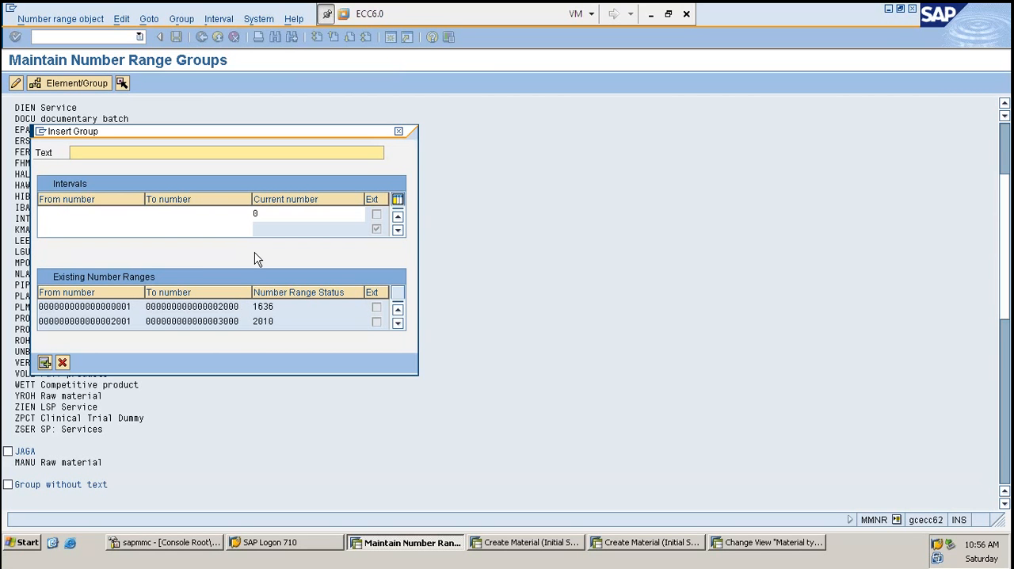
- Try to insert a group with the text TEST without entering an interval
{"action": "left_click", "coordinate": [46, 363]}
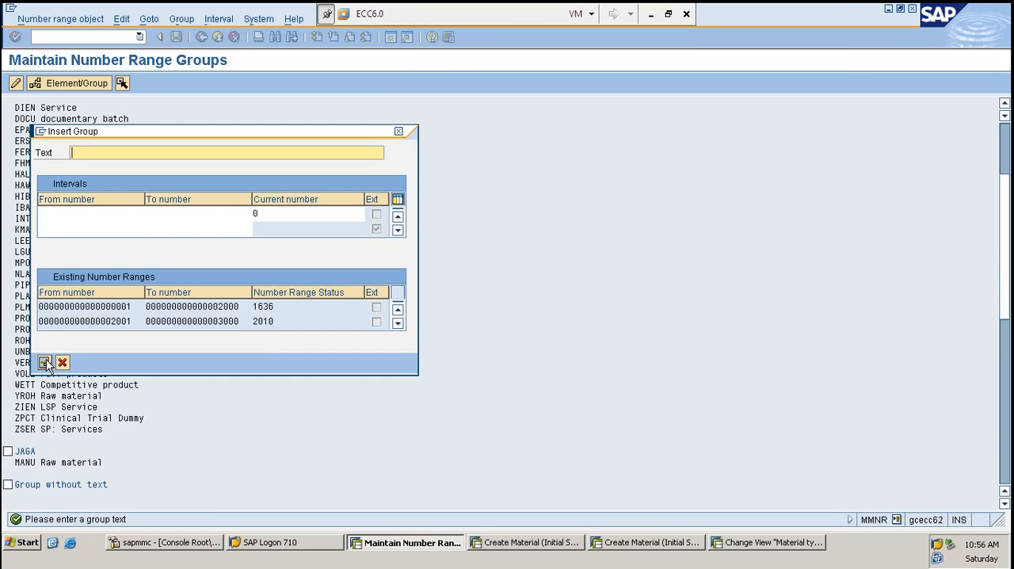
{"action": "type", "text": "TEST"}
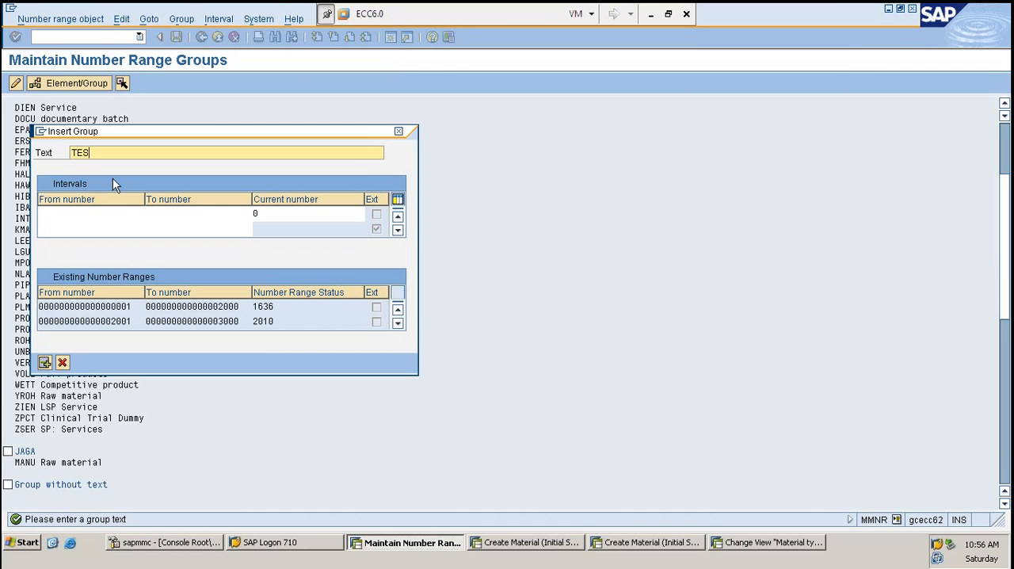
{"action": "key", "text": "Return"}
{"action": "left_click", "coordinate": [47, 362]}
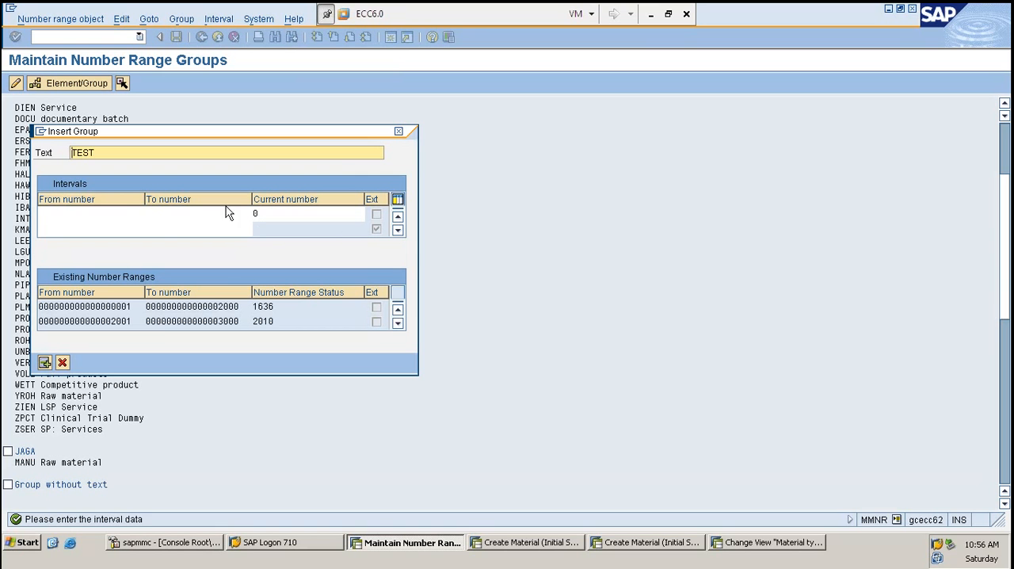
- Review the existing number ranges again and cancel the insertion of group TEST
{"action": "left_click", "coordinate": [82, 216]}
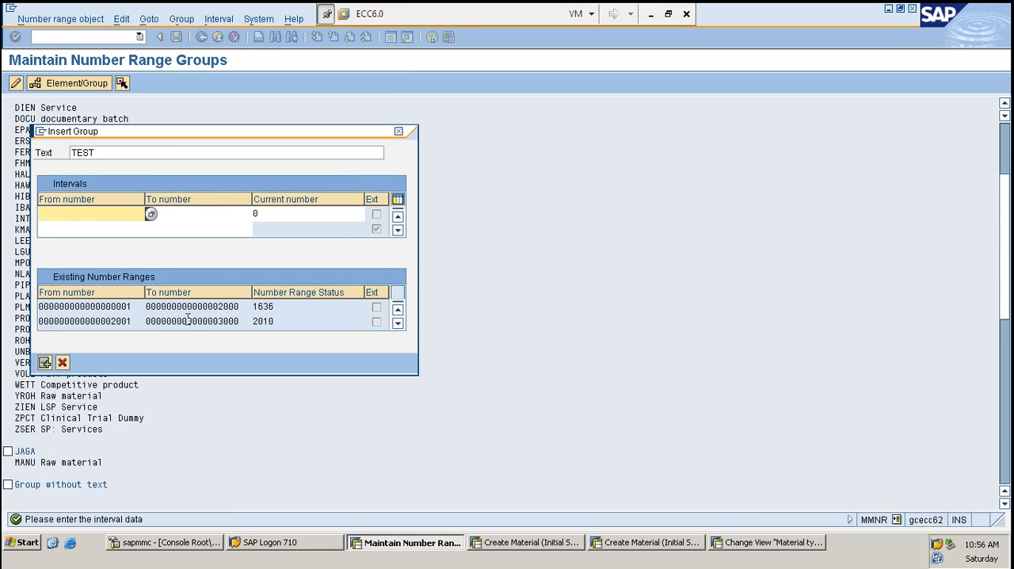
{"action": "scroll", "coordinate": [187, 318], "scroll_direction": "down", "scroll_amount": 2}
{"action": "scroll", "coordinate": [80, 303], "scroll_direction": "up", "scroll_amount": 3}
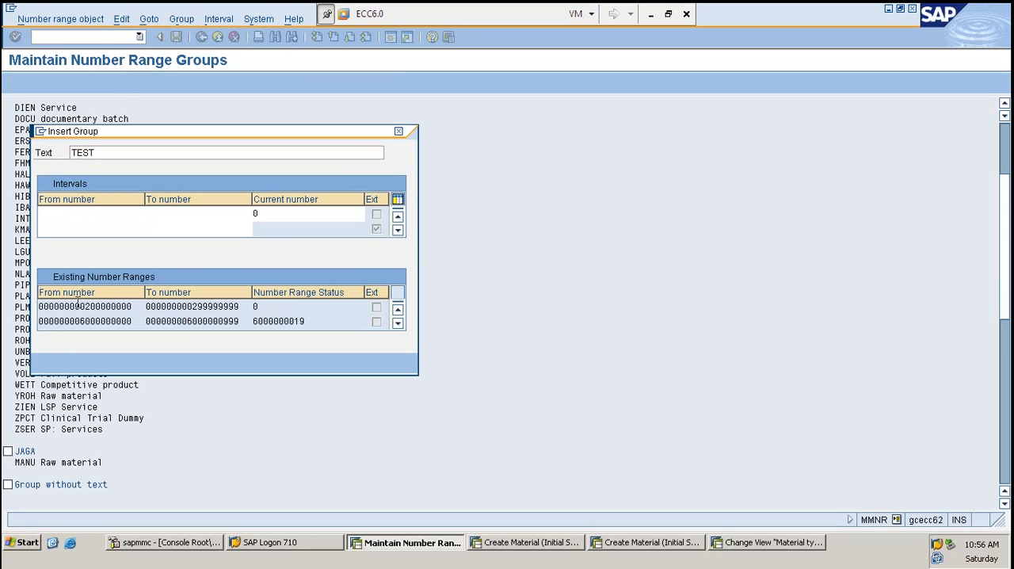
{"action": "left_click", "coordinate": [63, 213]}
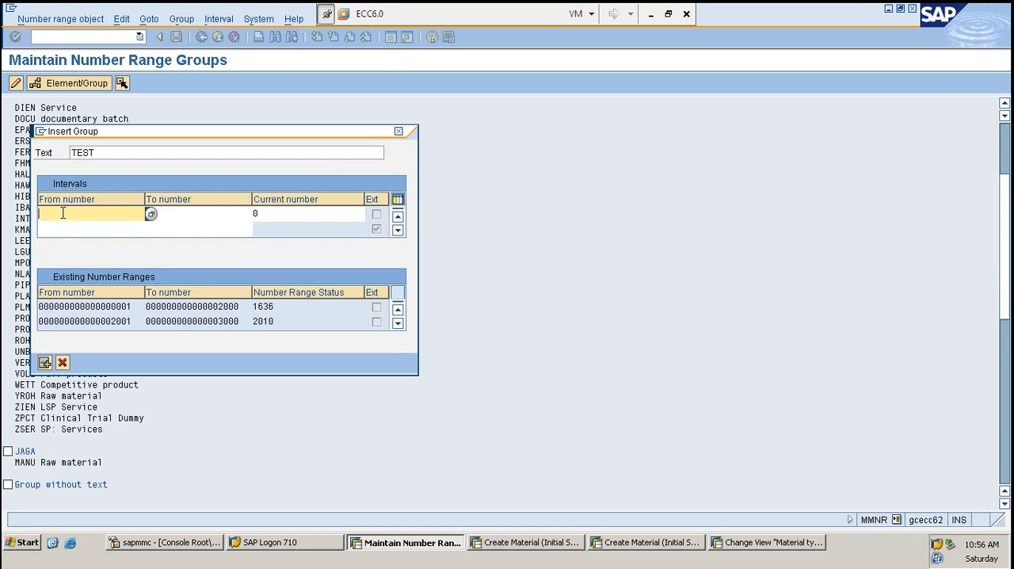
{"action": "key", "text": "Escape"}
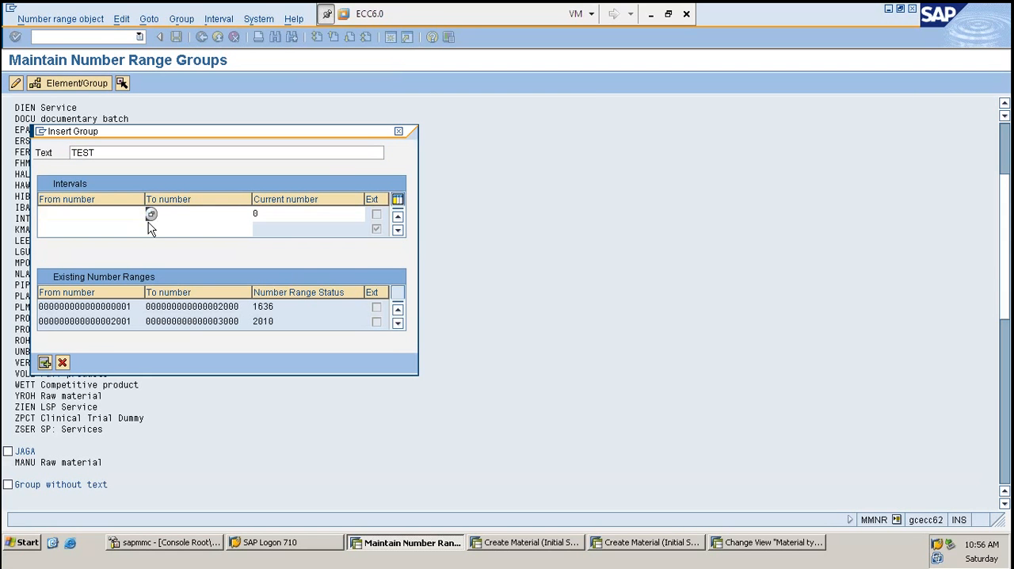
- Display the number range intervals of Group 1 and switch to the Create Material session
{"action": "left_click", "coordinate": [218, 21]}
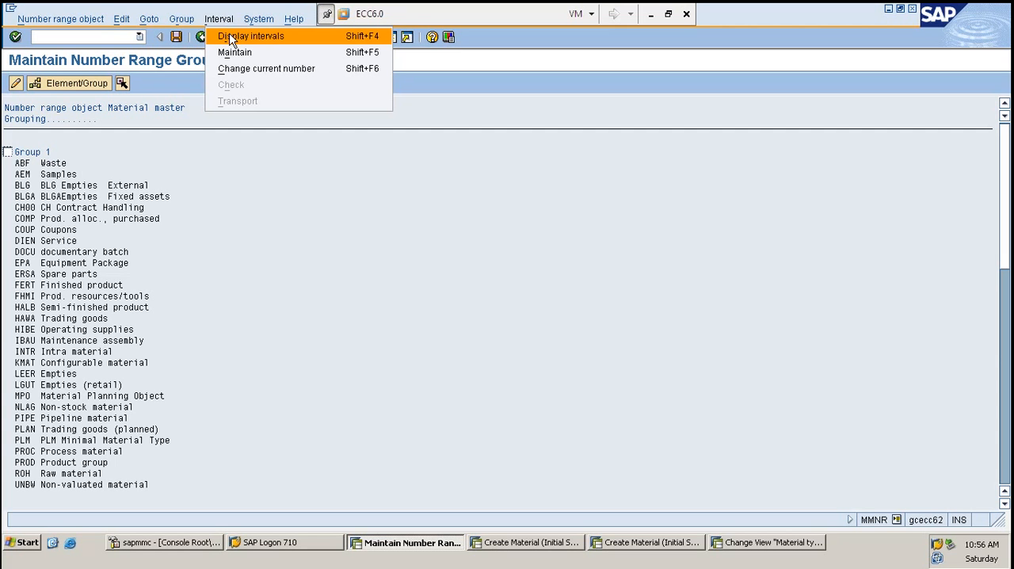
{"action": "left_click", "coordinate": [232, 37]}
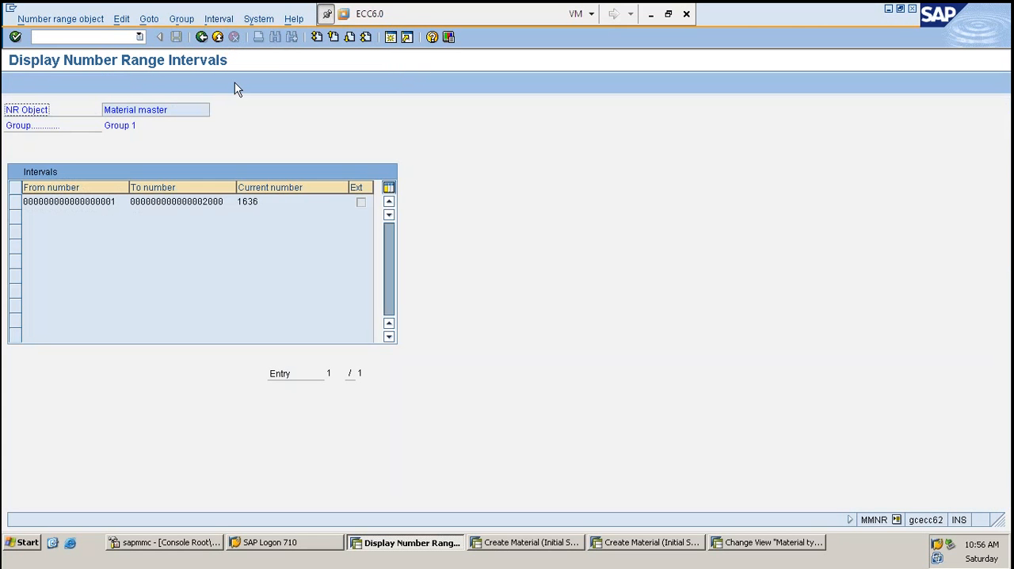
{"action": "left_click", "coordinate": [282, 203]}
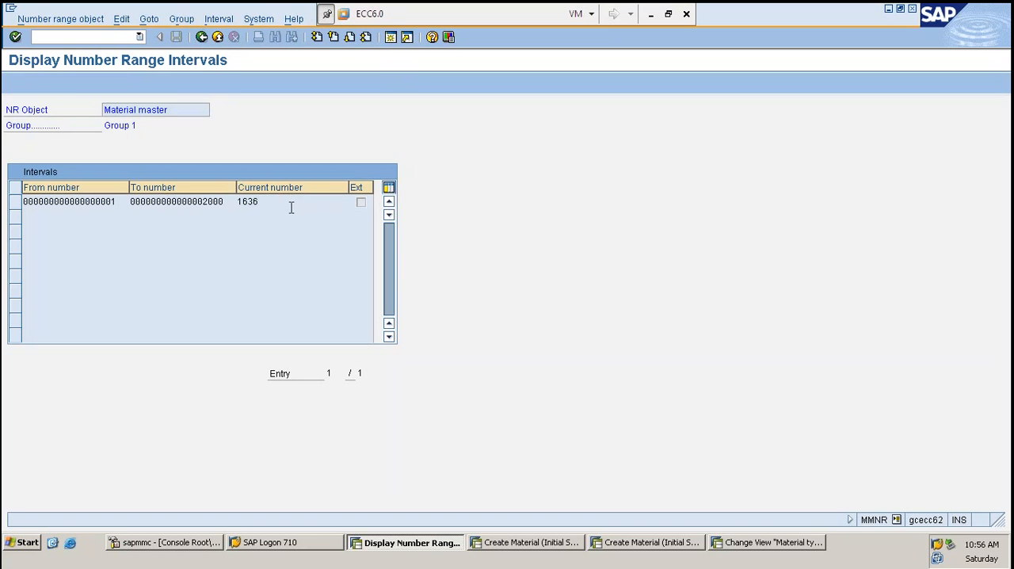
{"action": "left_click", "coordinate": [516, 542]}
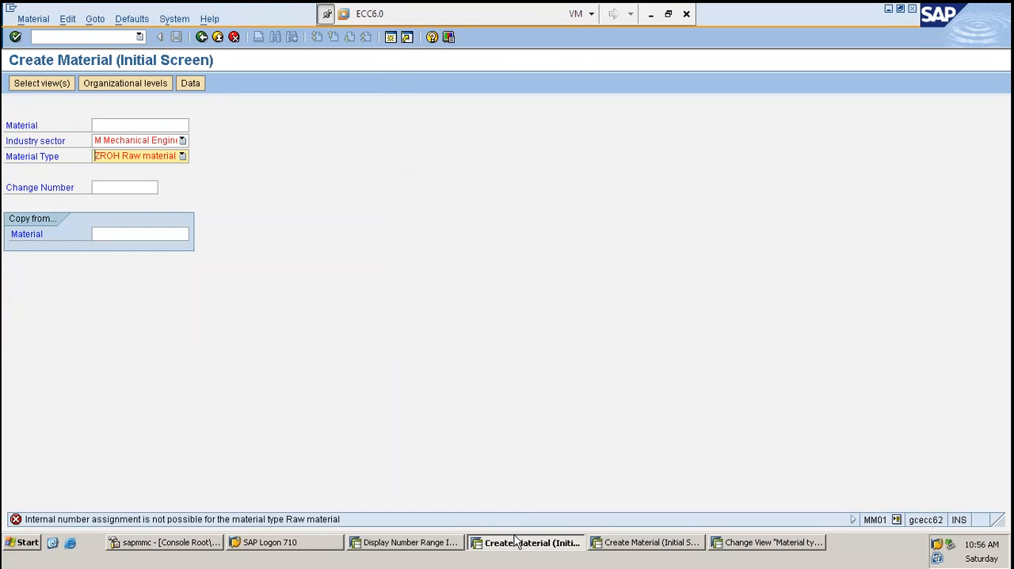
- Return from the interval display of Group 1 to the number range groups and look for the unassigned material type ZROH
{"action": "left_click", "coordinate": [409, 543]}
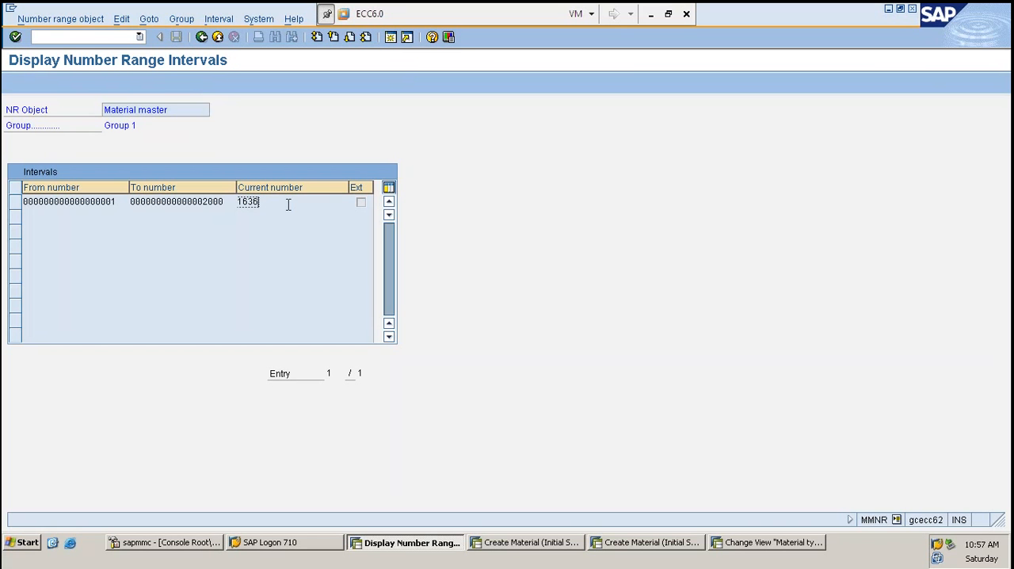
{"action": "key", "text": "F3"}
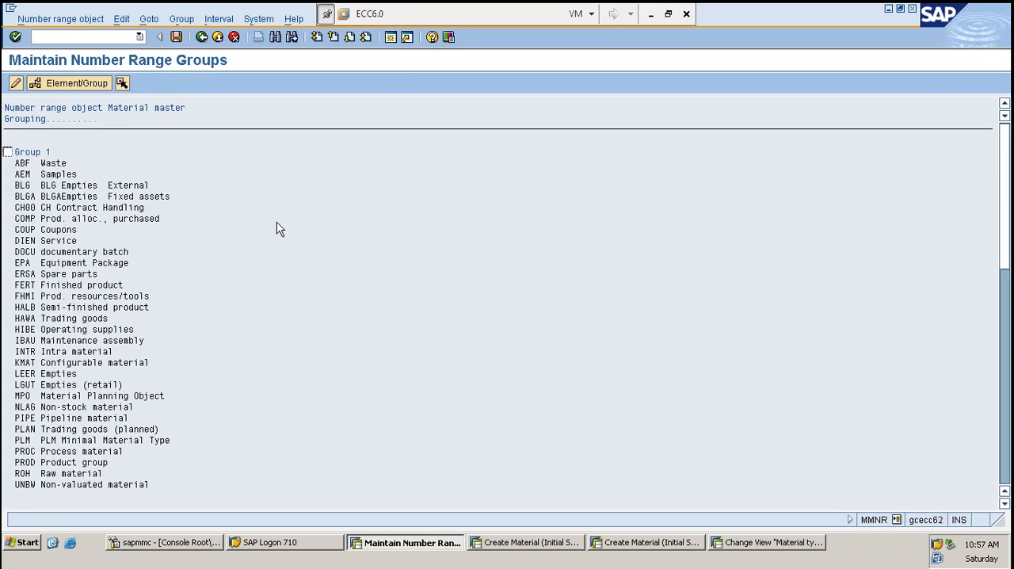
{"action": "scroll", "coordinate": [124, 265], "scroll_direction": "down", "scroll_amount": 3}
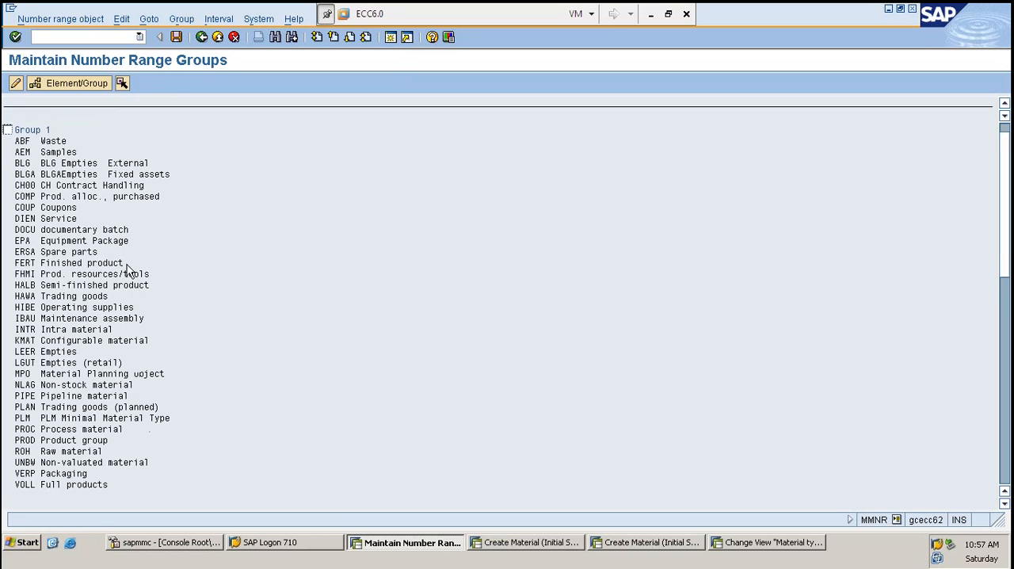
{"action": "scroll", "coordinate": [127, 267], "scroll_direction": "down", "scroll_amount": 5}
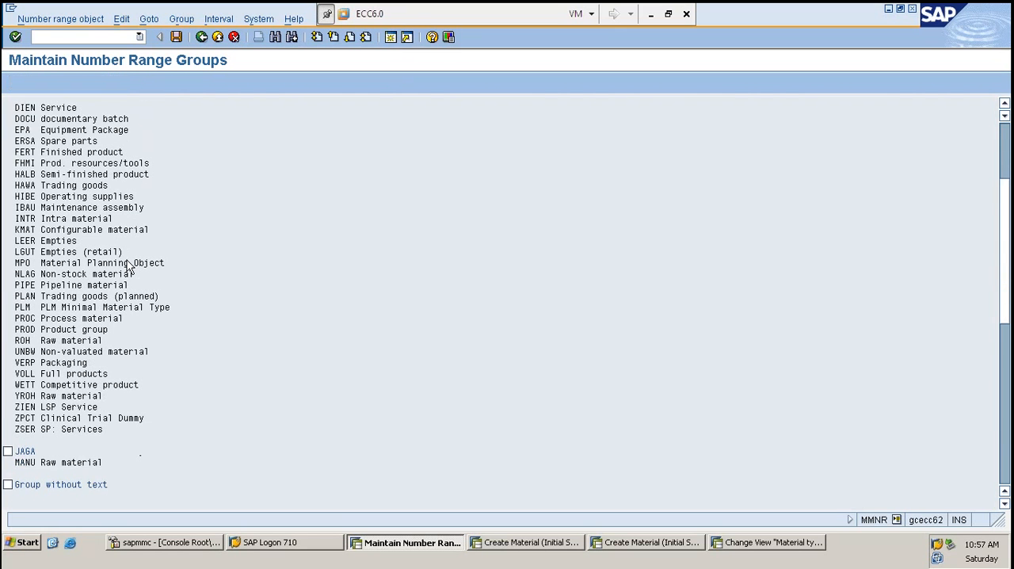
{"action": "scroll", "coordinate": [110, 327], "scroll_direction": "down", "scroll_amount": 6}
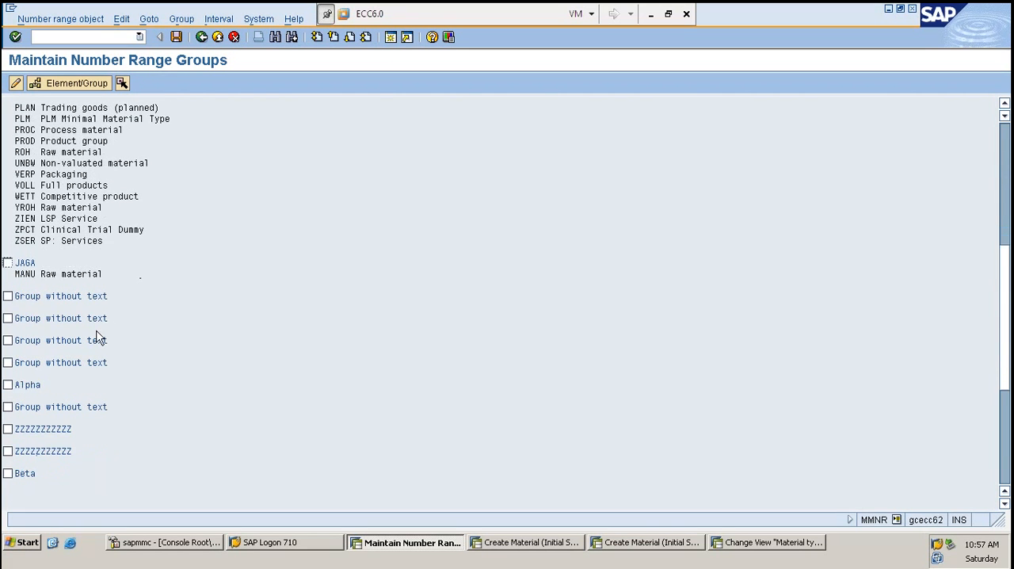
{"action": "scroll", "coordinate": [92, 351], "scroll_direction": "down", "scroll_amount": 3}
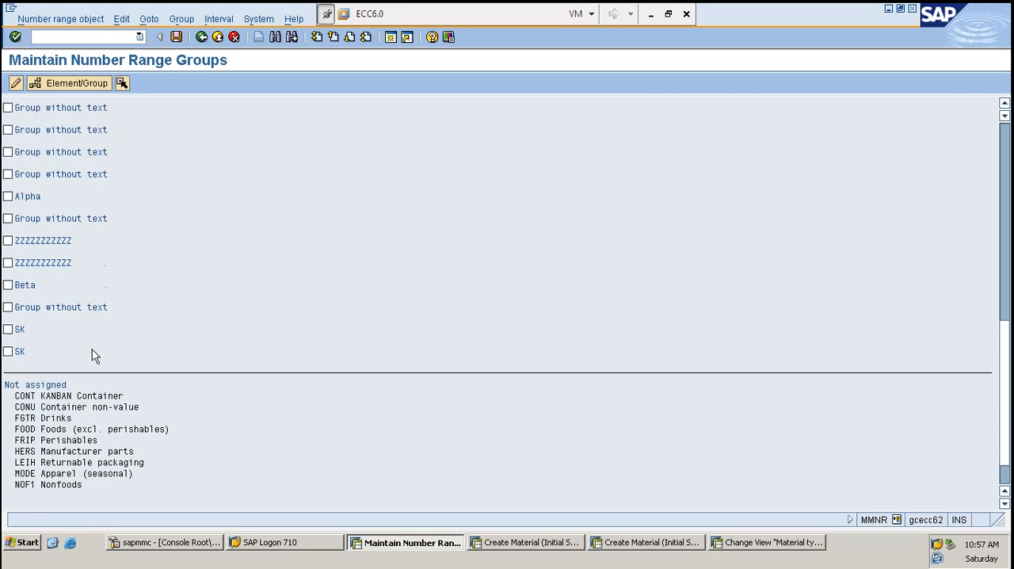
- Assign material type ZROH to the last SK group and leave group maintenance without saving the assignment
{"action": "left_click", "coordinate": [40, 491]}
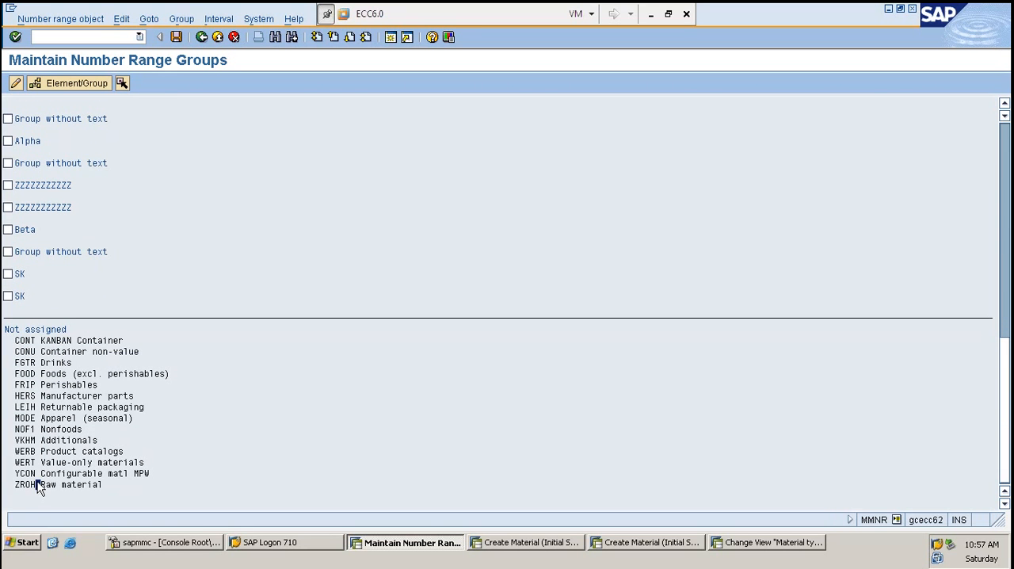
{"action": "left_click", "coordinate": [30, 491]}
{"action": "scroll", "coordinate": [89, 307], "scroll_direction": "up", "scroll_amount": 2}
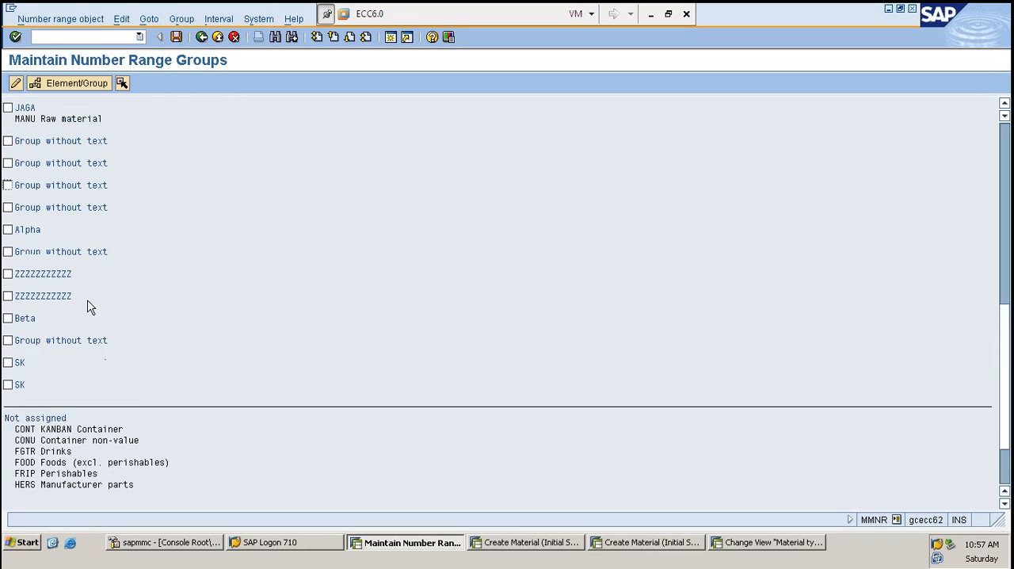
{"action": "scroll", "coordinate": [89, 307], "scroll_direction": "up", "scroll_amount": 6}
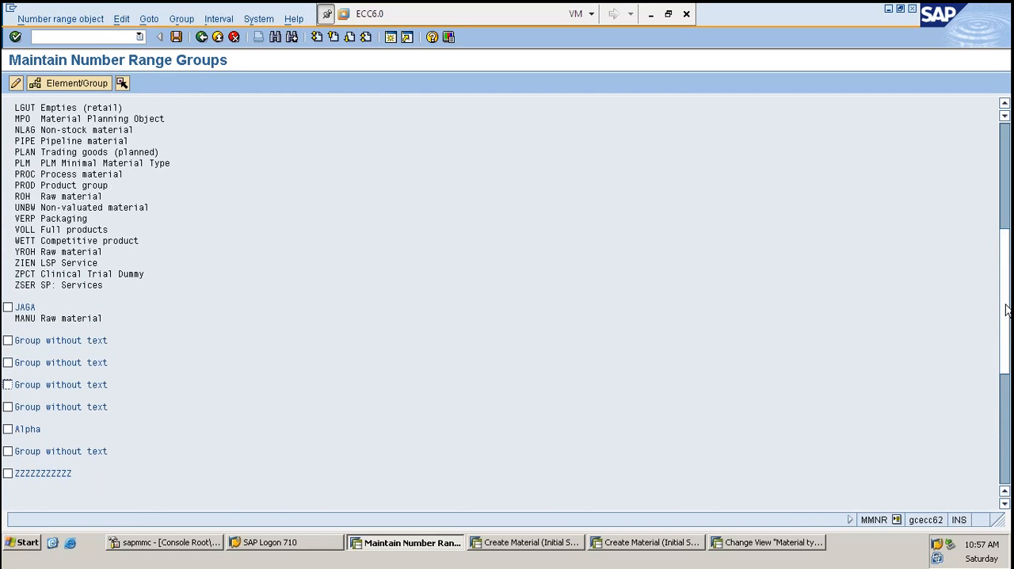
{"action": "scroll", "coordinate": [95, 317], "scroll_direction": "down", "scroll_amount": 2}
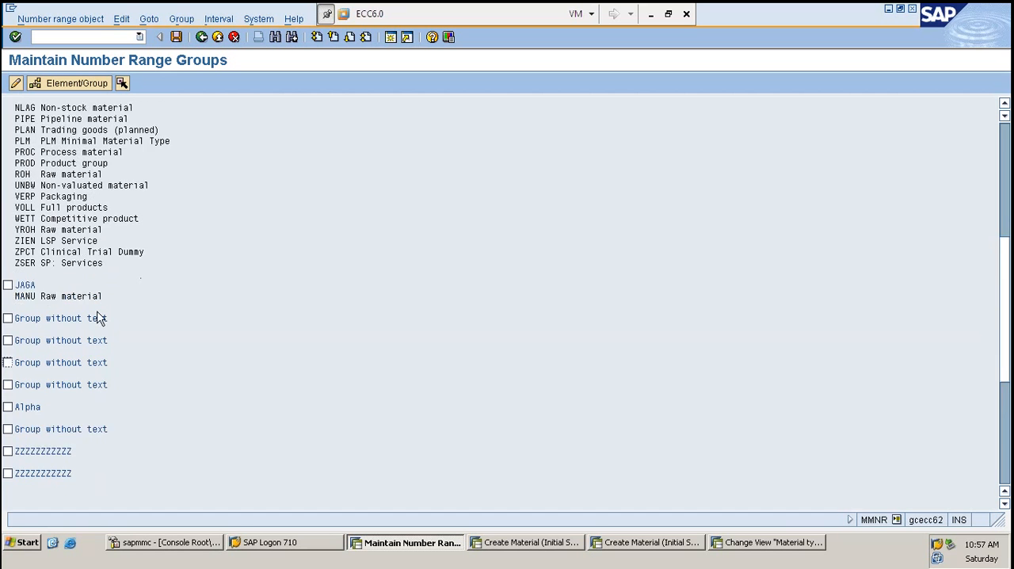
{"action": "scroll", "coordinate": [90, 356], "scroll_direction": "down", "scroll_amount": 3}
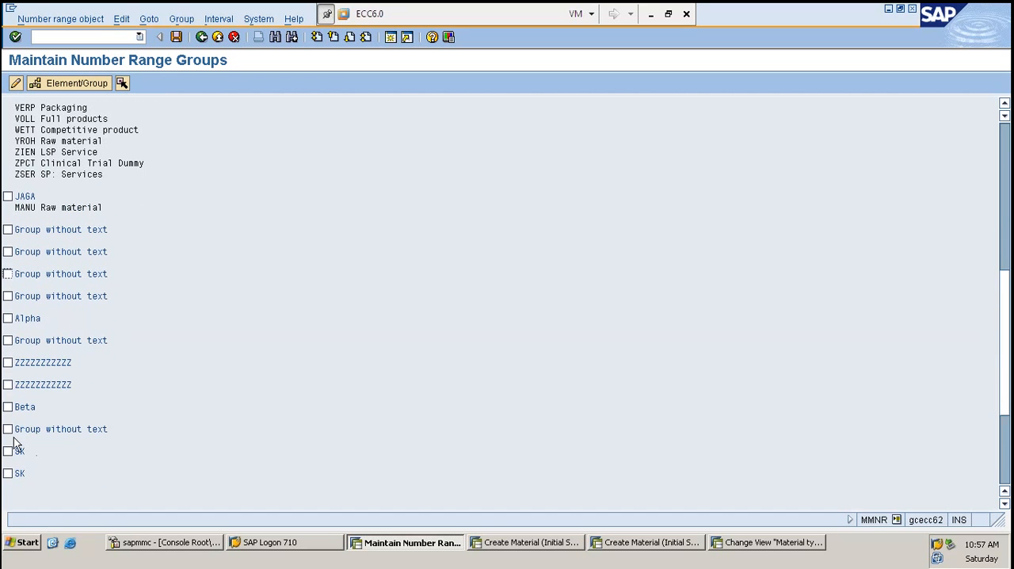
{"action": "left_click", "coordinate": [8, 473]}
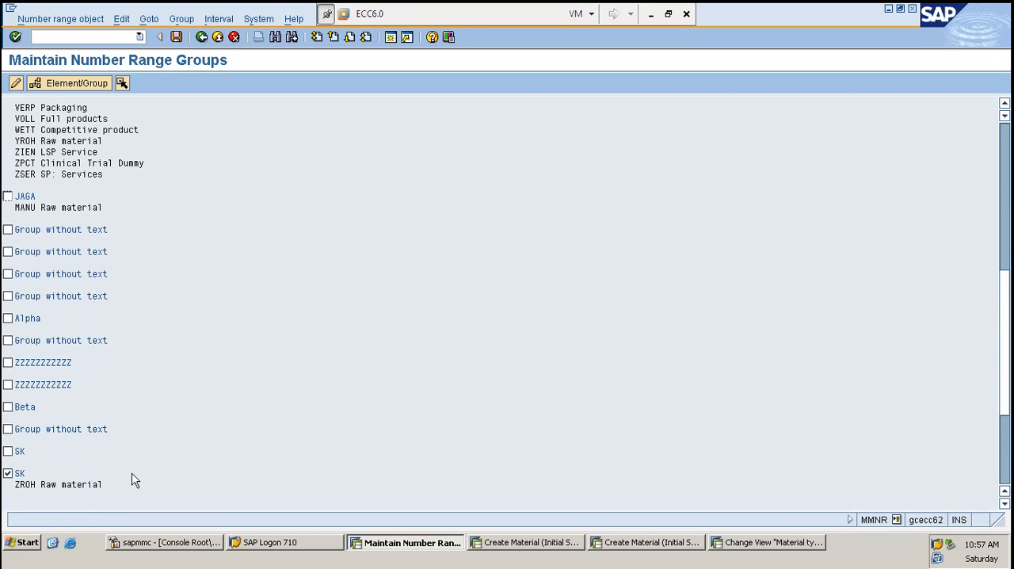
{"action": "scroll", "coordinate": [147, 471], "scroll_direction": "down", "scroll_amount": 3}
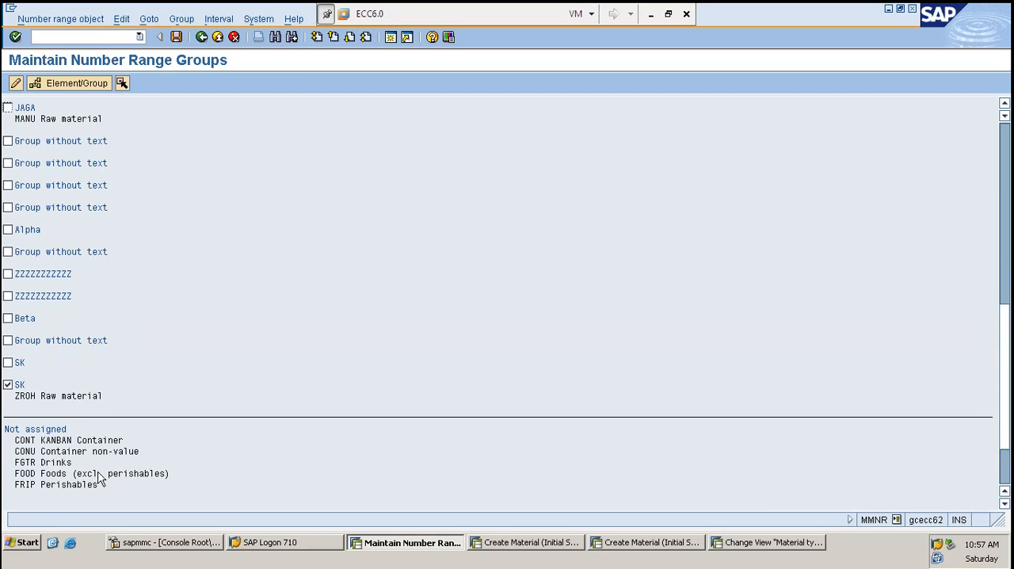
{"action": "key", "text": "F3"}
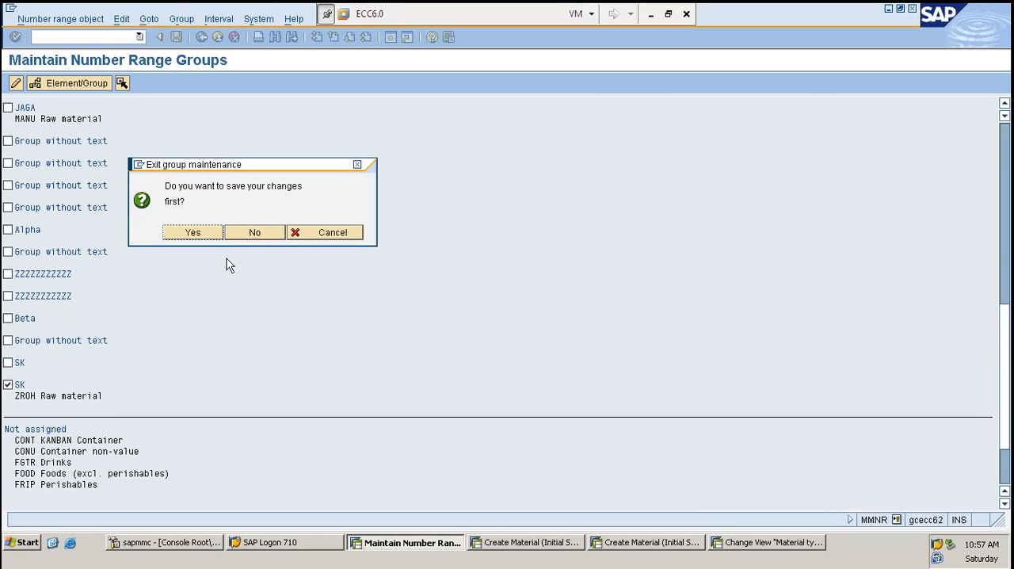
{"action": "left_click", "coordinate": [245, 233]}
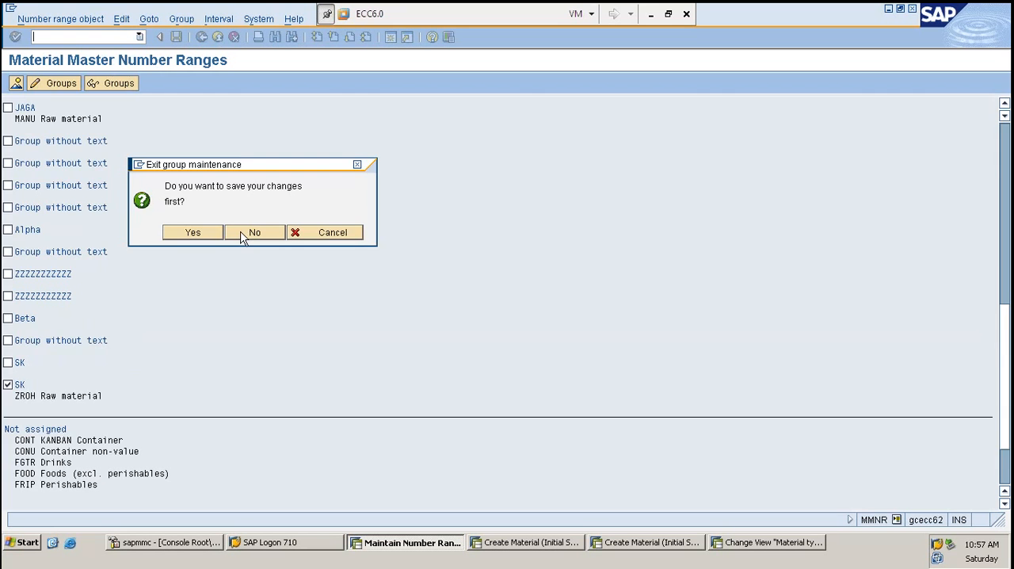
- Reopen group maintenance, start inserting a new group, and review the existing number ranges
{"action": "key", "text": "F6"}
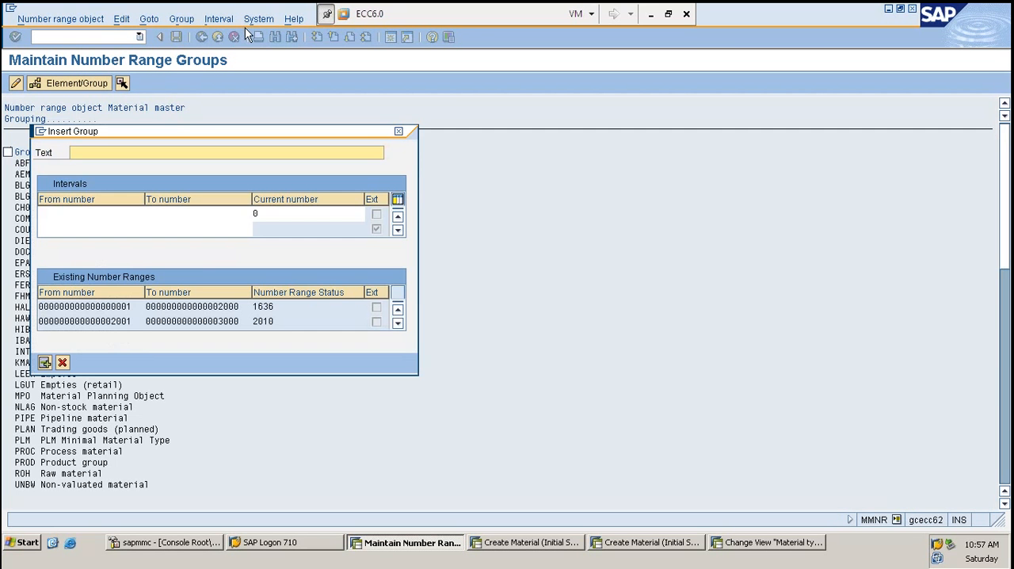
{"action": "left_click", "coordinate": [195, 321]}
{"action": "scroll", "coordinate": [195, 321], "scroll_direction": "down", "scroll_amount": 5}
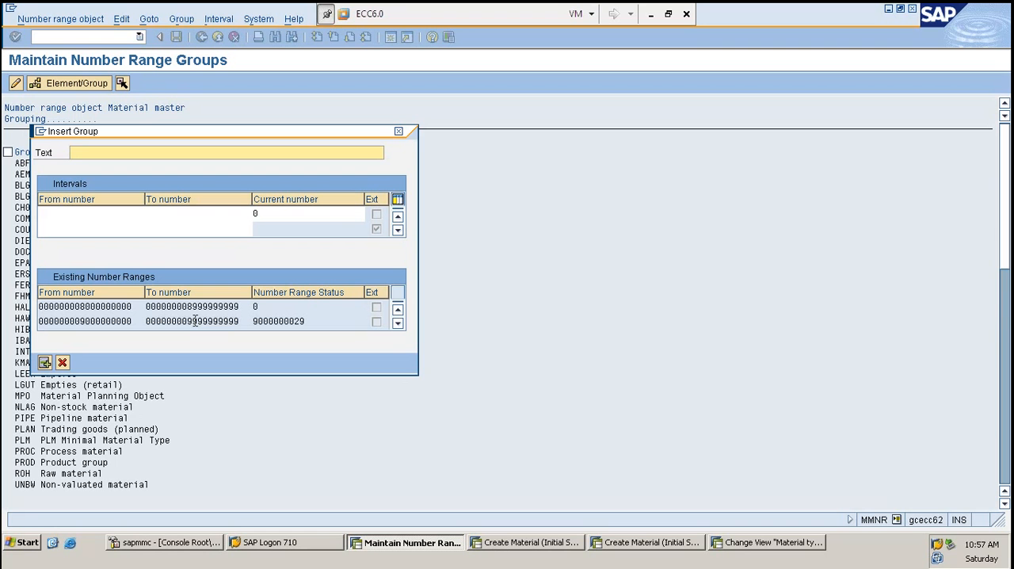
{"action": "scroll", "coordinate": [182, 313], "scroll_direction": "up", "scroll_amount": 5}
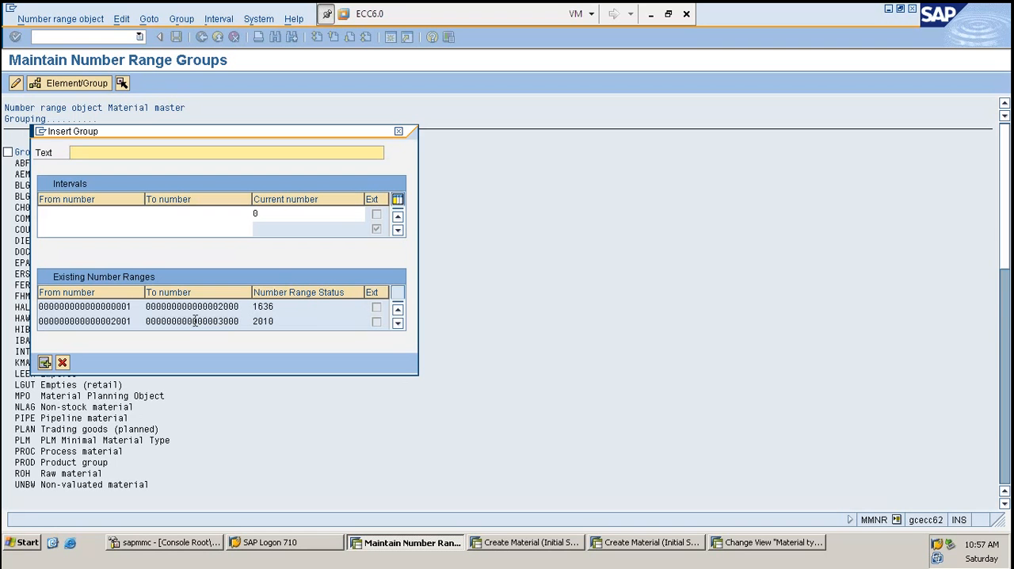
{"action": "left_click", "coordinate": [147, 309]}
{"action": "left_click_drag", "start_coordinate": [136, 321], "coordinate": [32, 308]}
{"action": "left_click", "coordinate": [52, 212]}
{"action": "key", "text": "ctrl+v"}
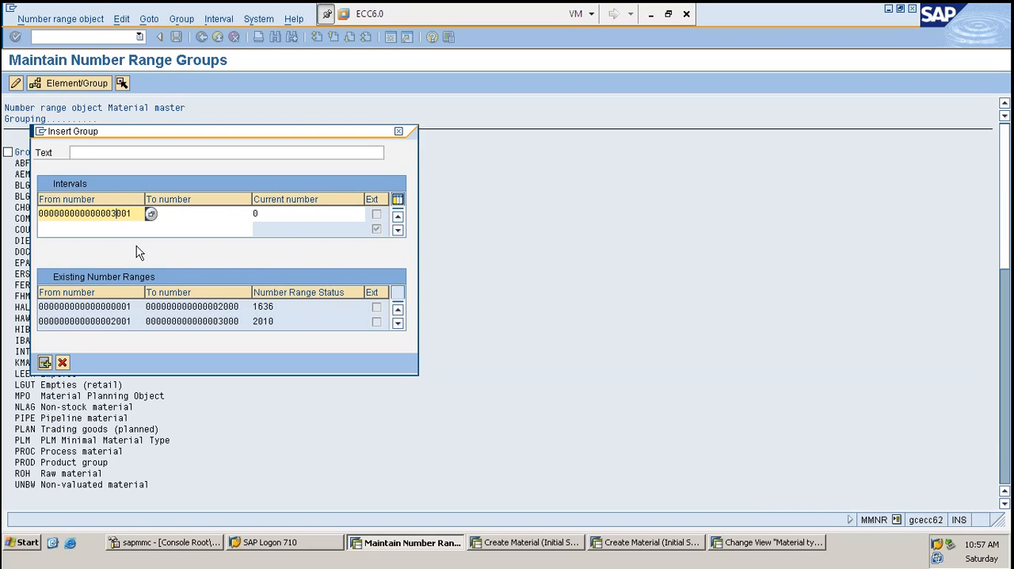
{"action": "left_click_drag", "start_coordinate": [240, 321], "coordinate": [127, 333]}
{"action": "key", "text": "ctrl+c"}
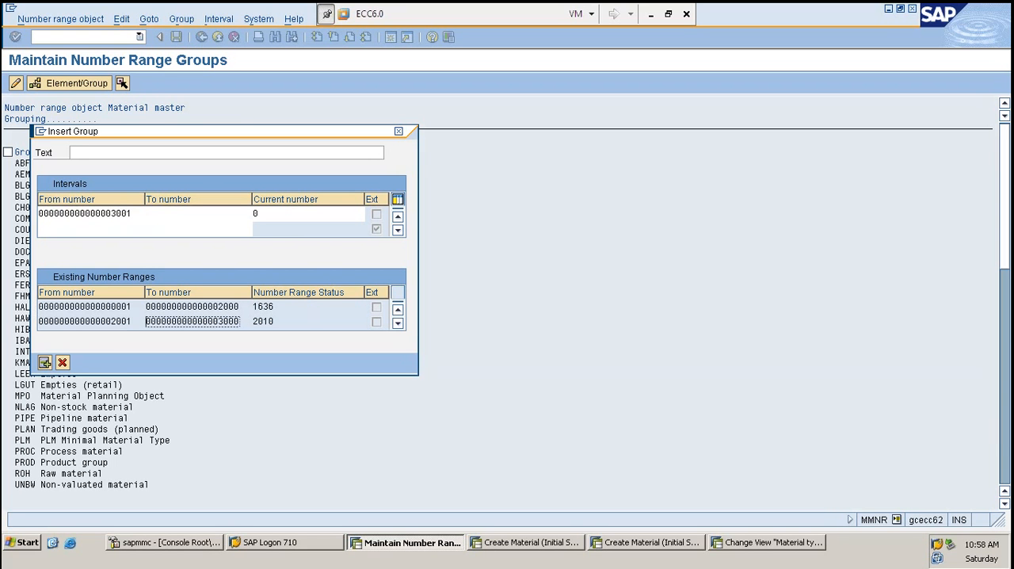
{"action": "left_click", "coordinate": [183, 214]}
{"action": "key", "text": "ctrl+v"}
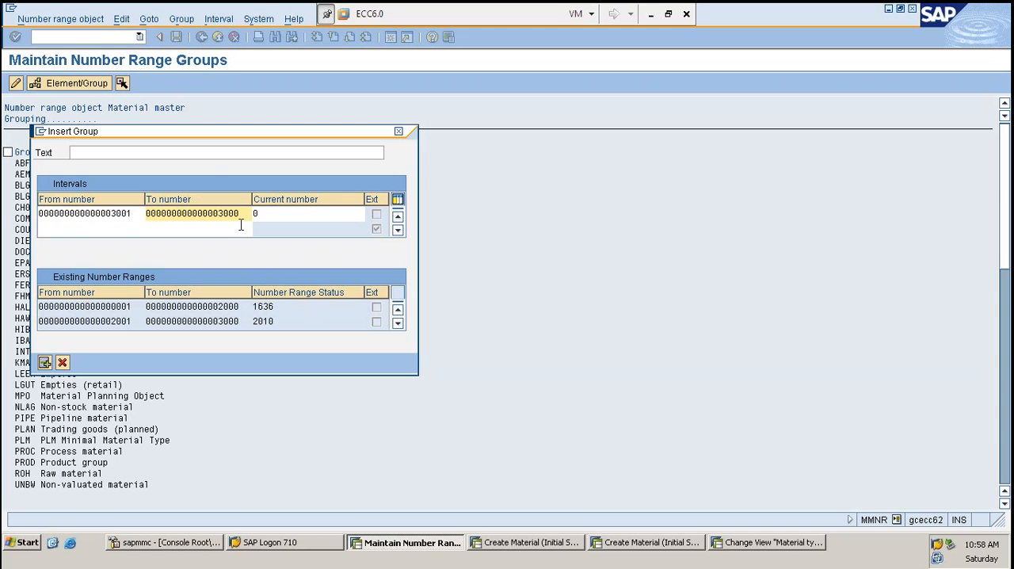
{"action": "type", "text": "4"}
{"action": "key", "text": "Return"}
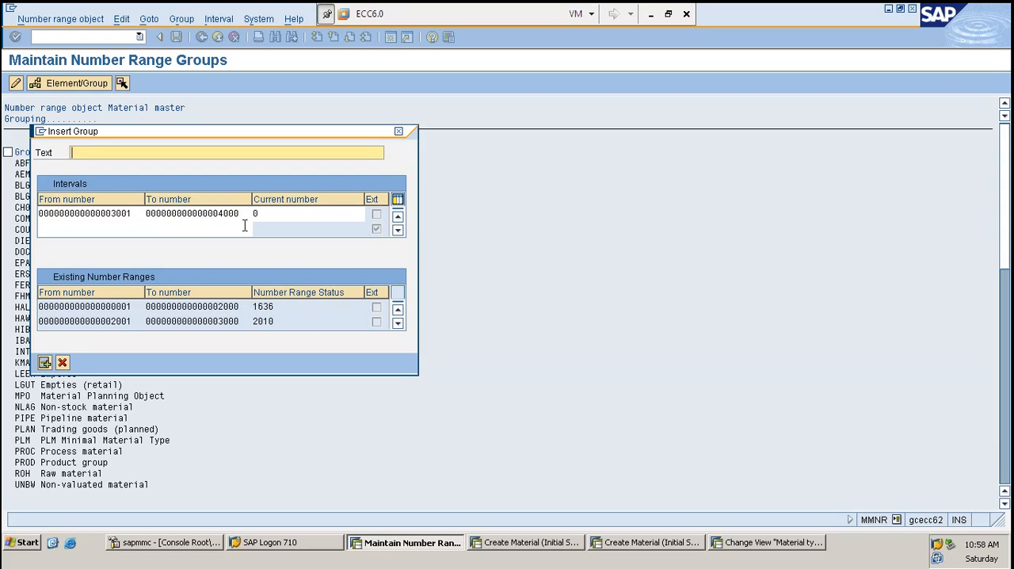
- Enter SK as the group text and try to insert the group with the interval 3001 to 4000
{"action": "key", "text": "Return"}
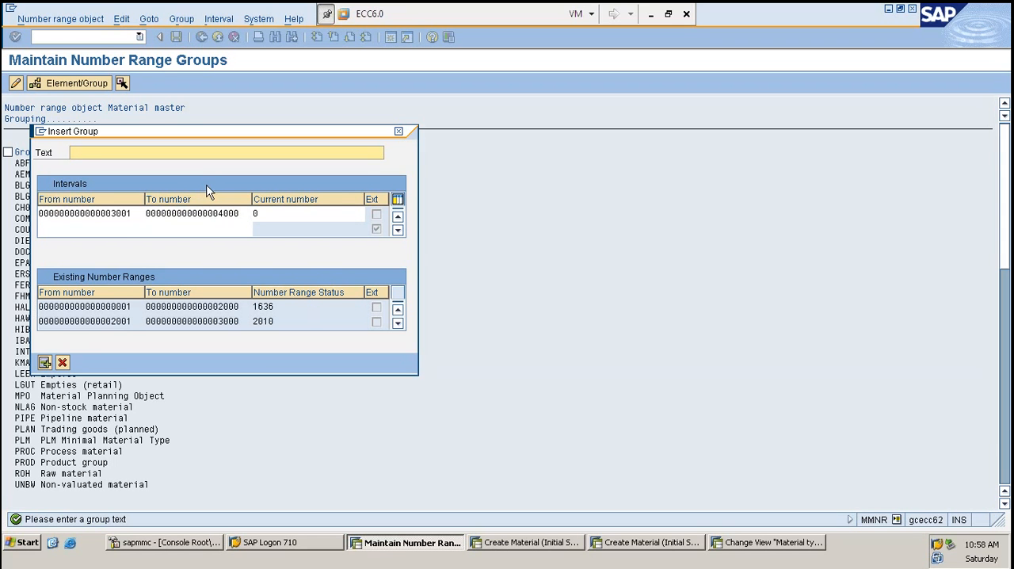
{"action": "type", "text": "SK"}
{"action": "key", "text": "Return"}
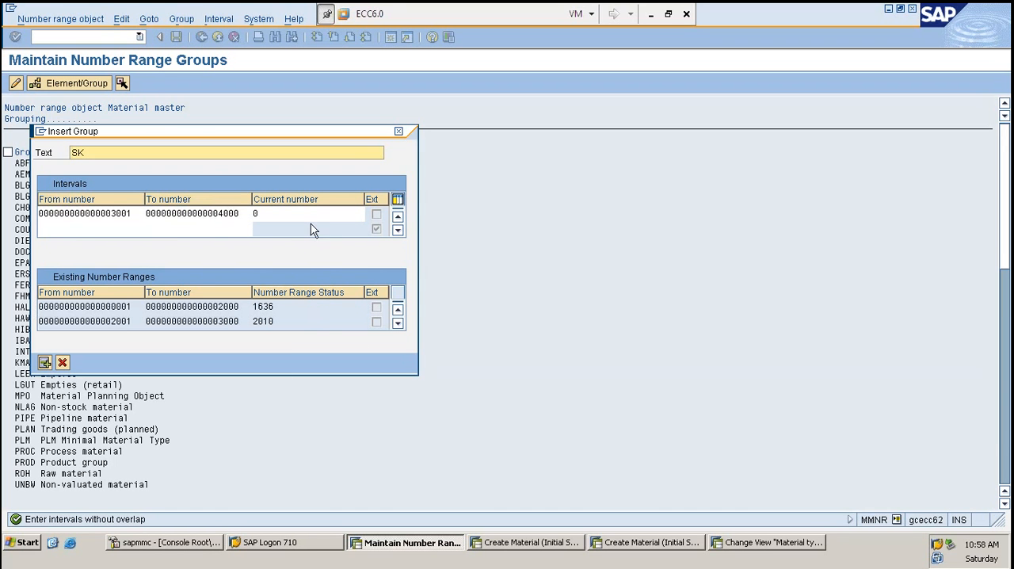
- Check the existing number ranges through to the last entry for an overlap with the interval 3001 to 4000
{"action": "left_click", "coordinate": [398, 323]}
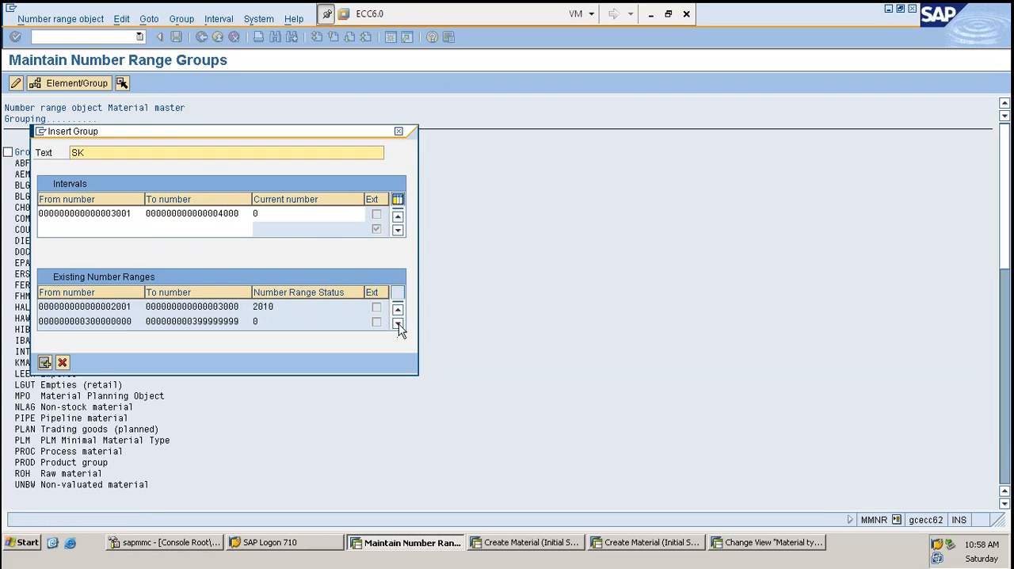
{"action": "left_click", "coordinate": [398, 323]}
{"action": "left_click", "coordinate": [398, 323]}
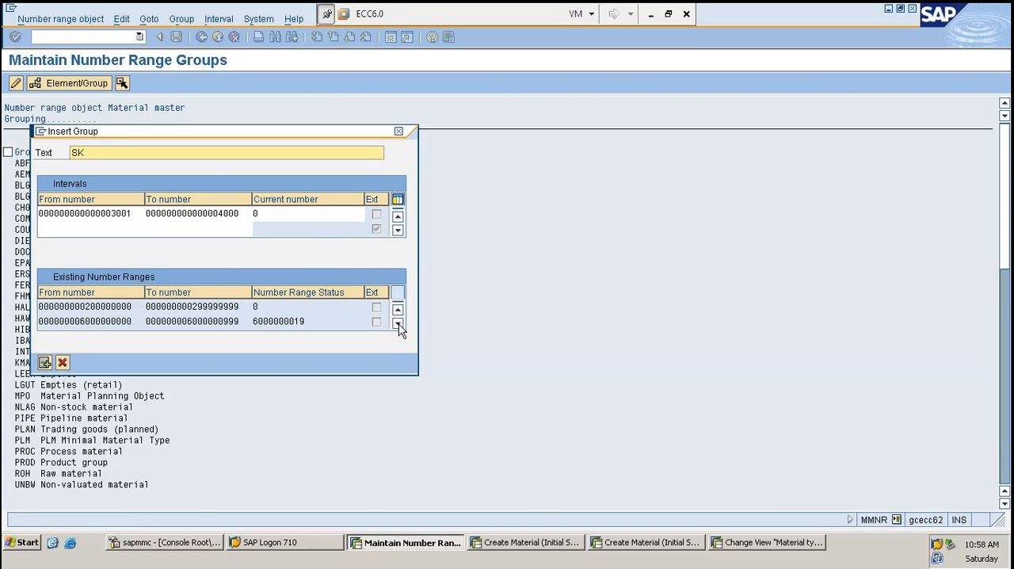
{"action": "left_click", "coordinate": [398, 323]}
{"action": "left_click", "coordinate": [398, 323]}
{"action": "left_click", "coordinate": [398, 323]}
{"action": "left_click", "coordinate": [398, 323]}
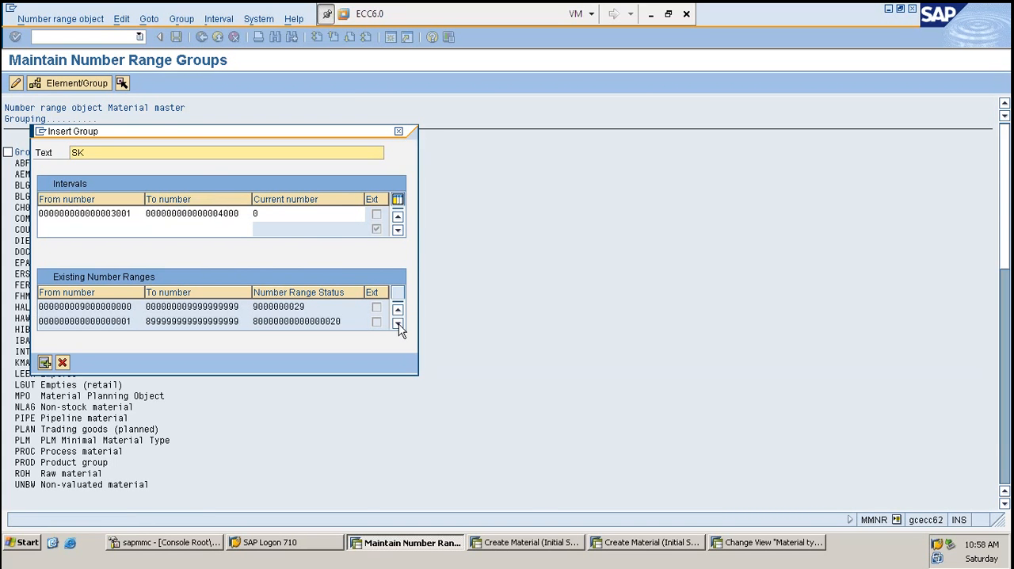
{"action": "left_click", "coordinate": [398, 324]}
{"action": "left_click", "coordinate": [398, 323]}
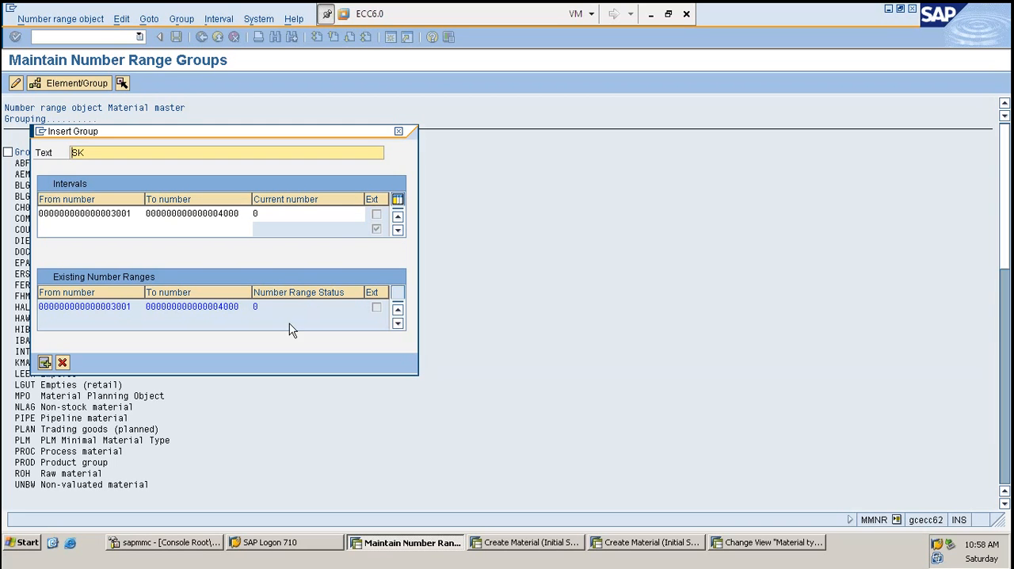
{"action": "left_click", "coordinate": [117, 215]}
{"action": "type", "text": "4"}
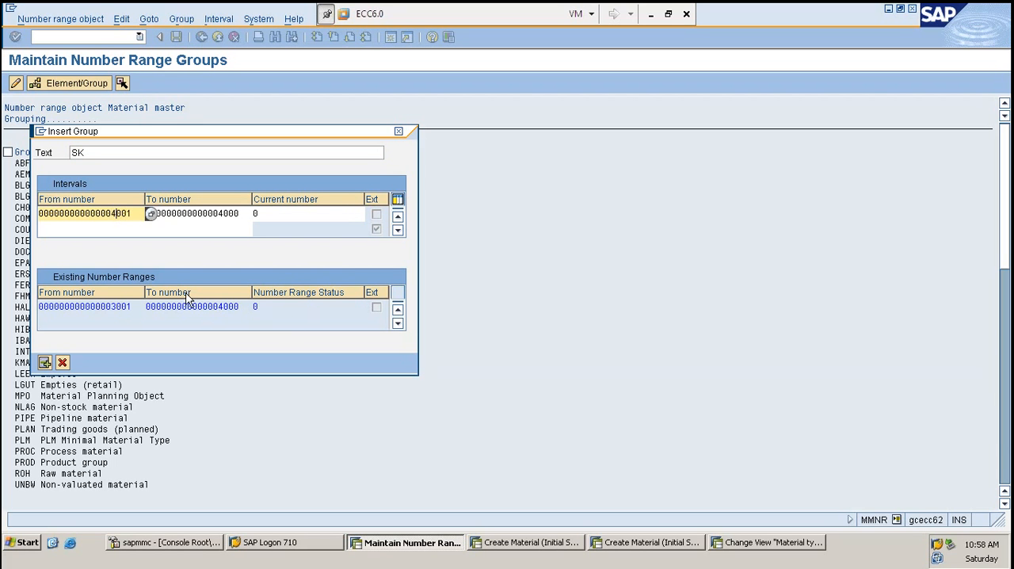
{"action": "key", "text": "Return"}
{"action": "key", "text": "Tab"}
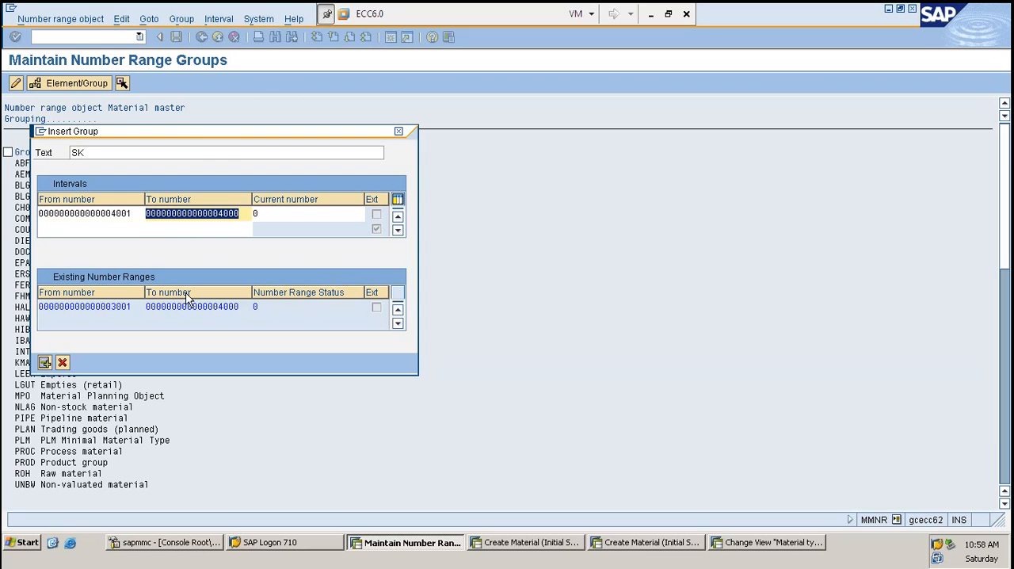
{"action": "key", "text": "Return"}
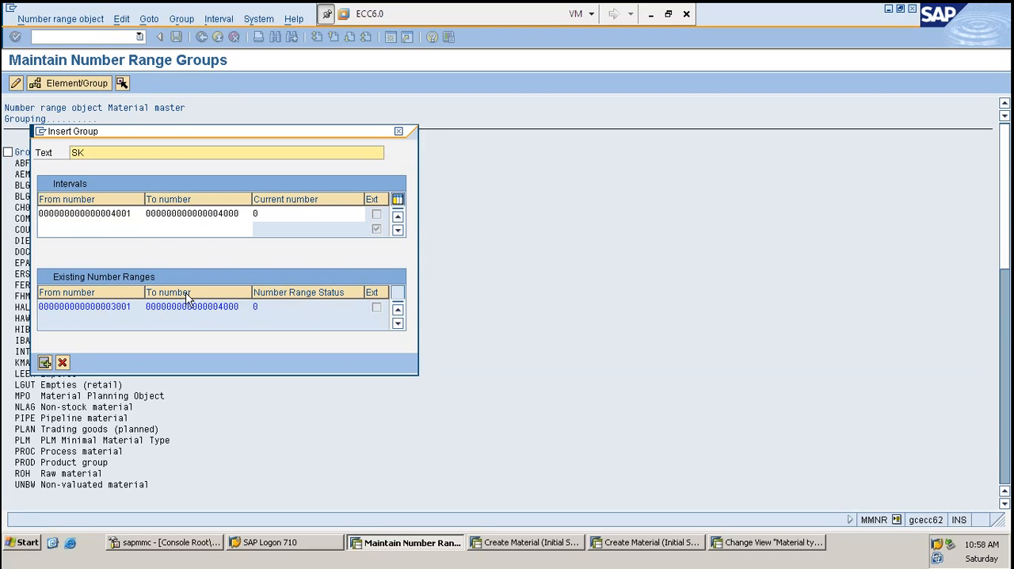
{"action": "left_click", "coordinate": [216, 213]}
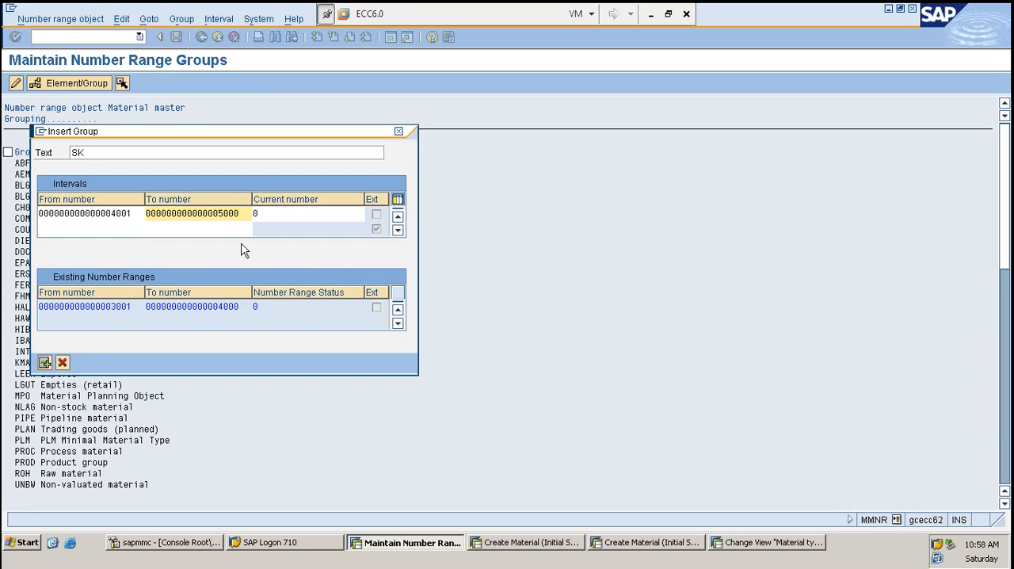
{"action": "key", "text": "Return"}
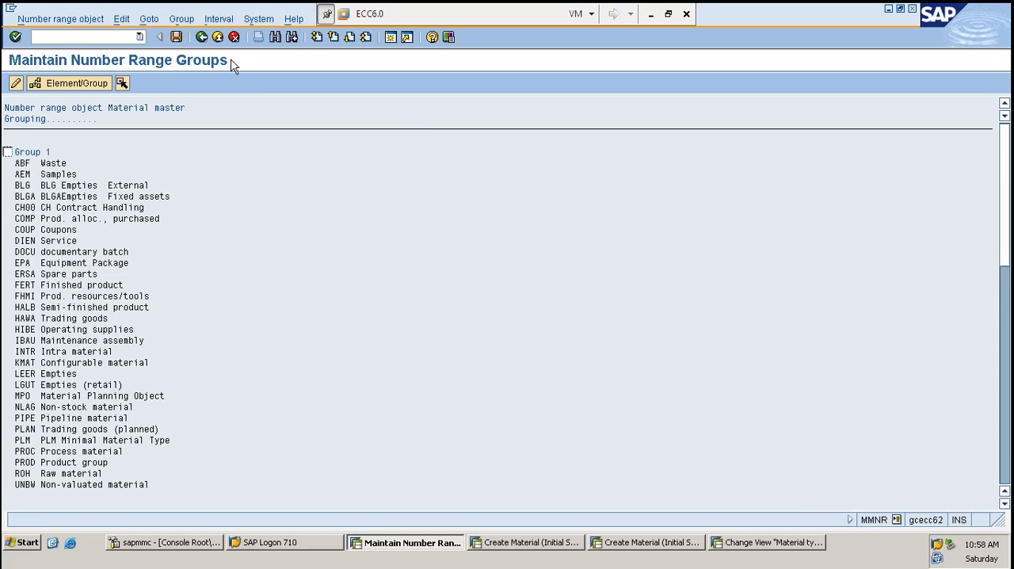
- Assign the unassigned material type ZROH to the last SK group in the group list
{"action": "scroll", "coordinate": [258, 234], "scroll_direction": "down", "scroll_amount": 4}
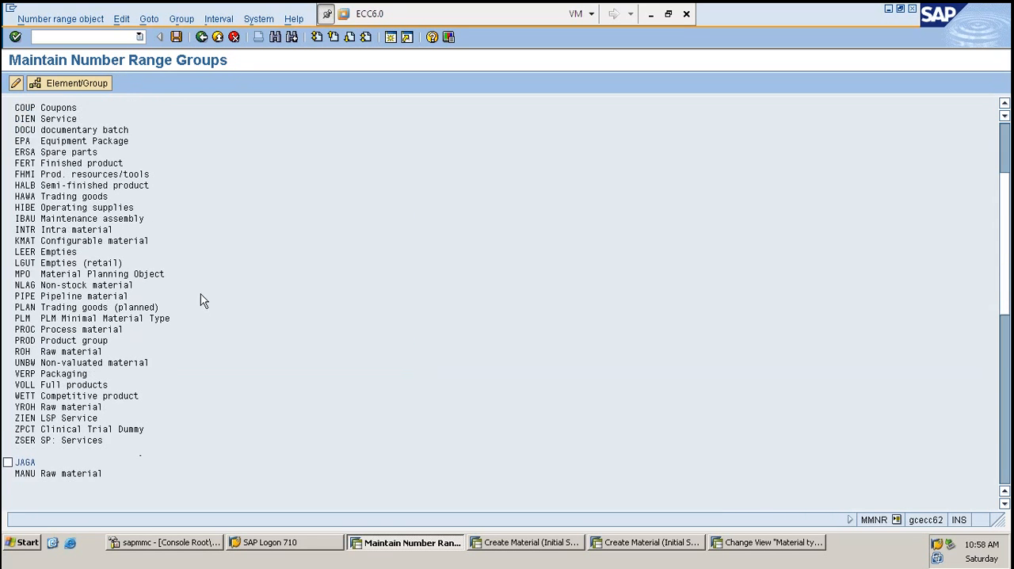
{"action": "scroll", "coordinate": [202, 301], "scroll_direction": "down", "scroll_amount": 5}
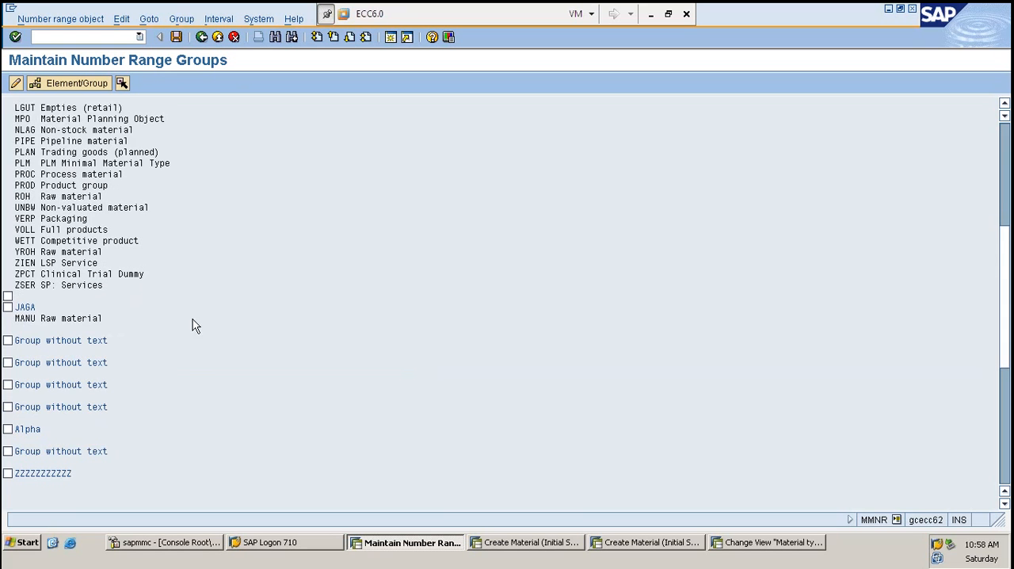
{"action": "scroll", "coordinate": [36, 416], "scroll_direction": "down", "scroll_amount": 4}
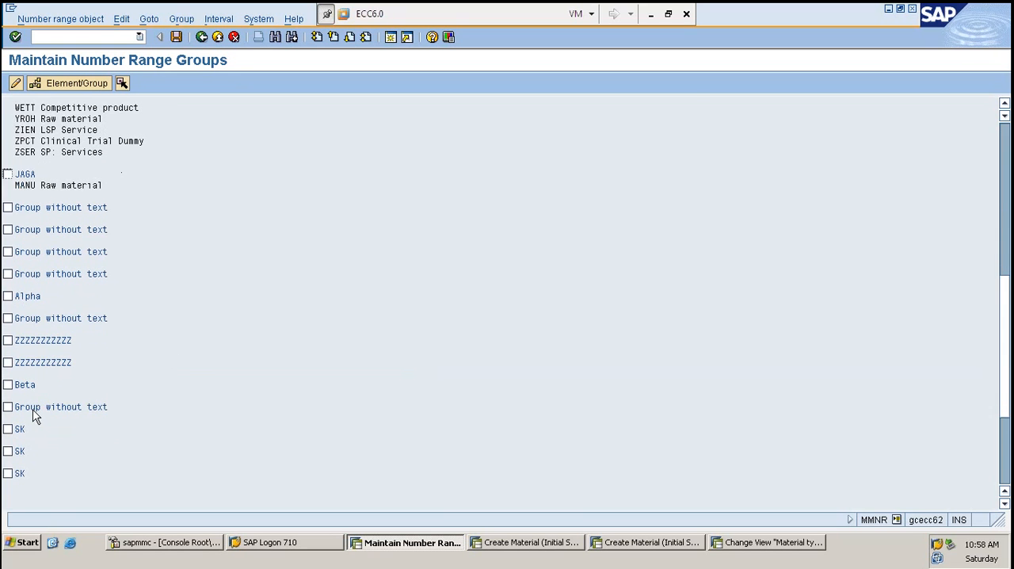
{"action": "scroll", "coordinate": [36, 419], "scroll_direction": "down", "scroll_amount": 1}
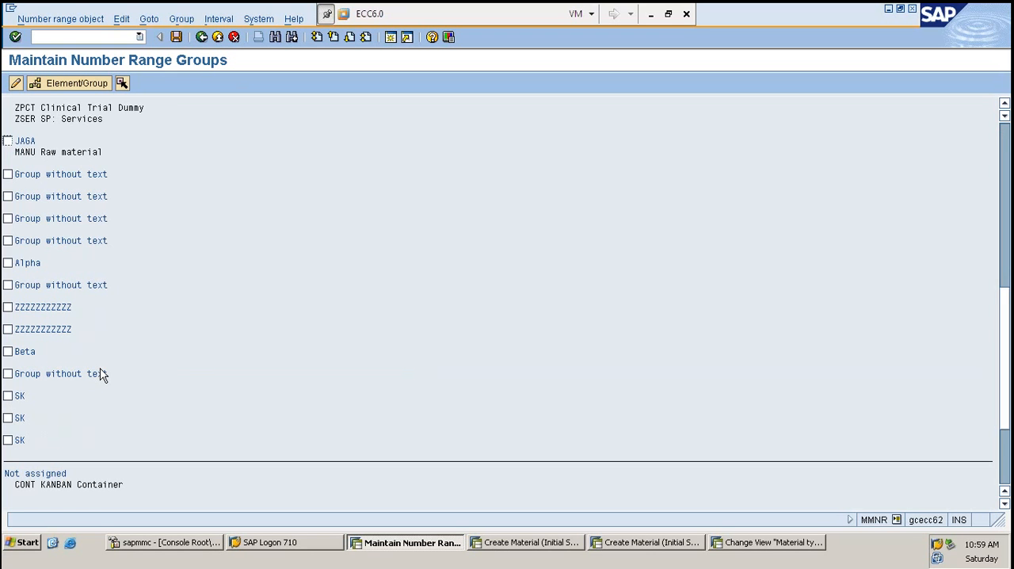
{"action": "scroll", "coordinate": [103, 375], "scroll_direction": "down", "scroll_amount": 5}
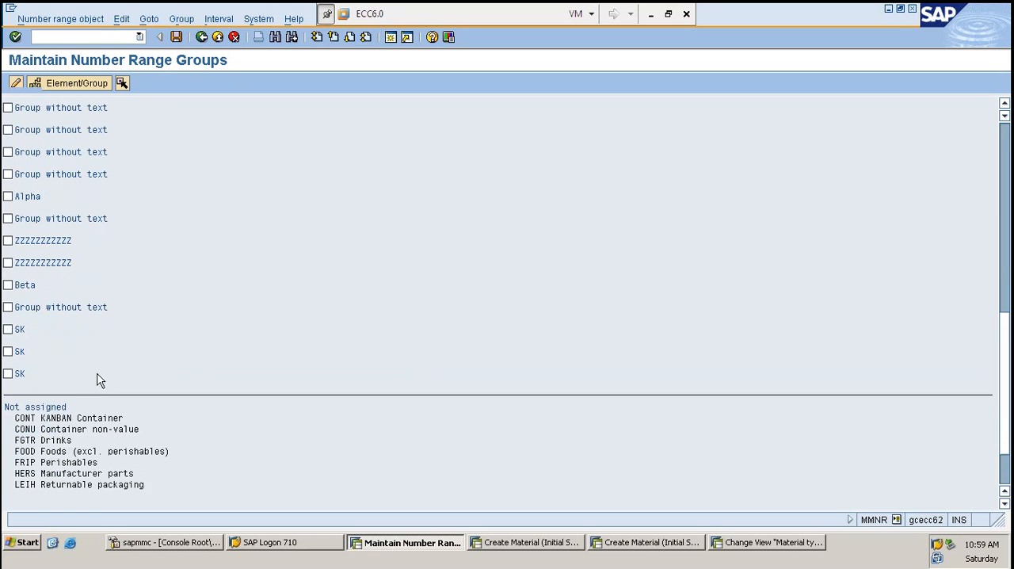
{"action": "scroll", "coordinate": [92, 383], "scroll_direction": "down", "scroll_amount": 2}
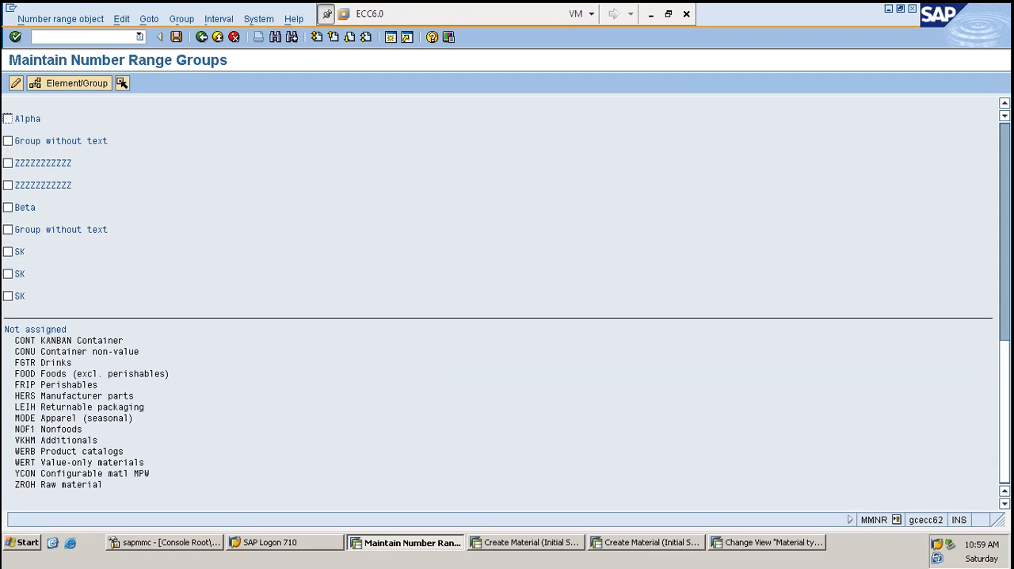
{"action": "left_click", "coordinate": [21, 486]}
{"action": "left_click", "coordinate": [8, 297]}
{"action": "double_click", "coordinate": [23, 299]}
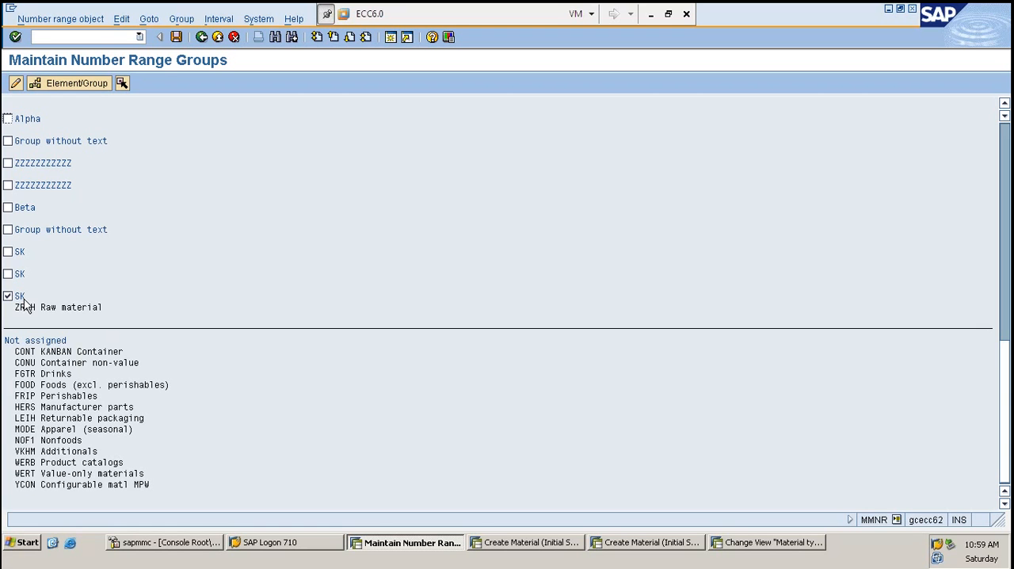
- Save the number range groups with material type ZROH assigned to the chosen SK group
{"action": "left_click", "coordinate": [109, 304]}
{"action": "left_click", "coordinate": [8, 252]}
{"action": "left_click", "coordinate": [8, 252]}
{"action": "key", "text": "ctrl+s"}
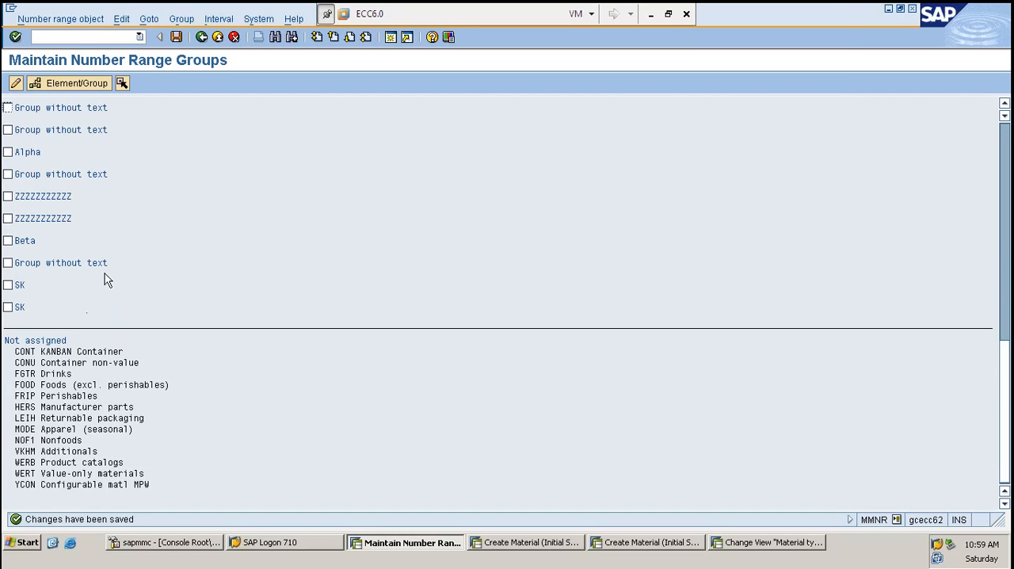
{"action": "left_click", "coordinate": [8, 285]}
{"action": "left_click", "coordinate": [8, 307]}
{"action": "left_click", "coordinate": [8, 286]}
{"action": "left_click", "coordinate": [7, 307]}
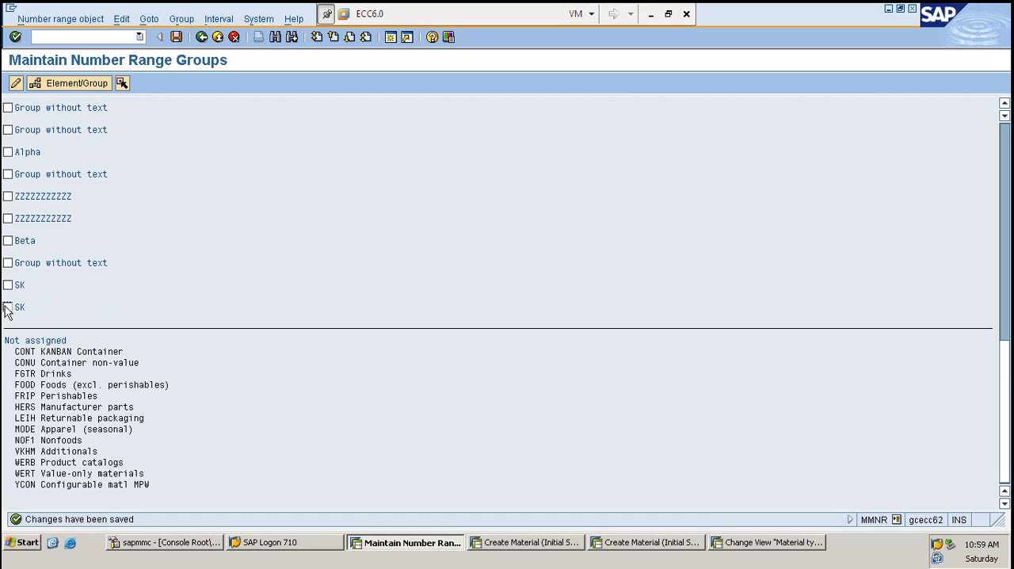
- Restart MM01 in the material creation session and open a new Mechanical Engineering ZROH material to check its internally assigned number
{"action": "left_click", "coordinate": [507, 543]}
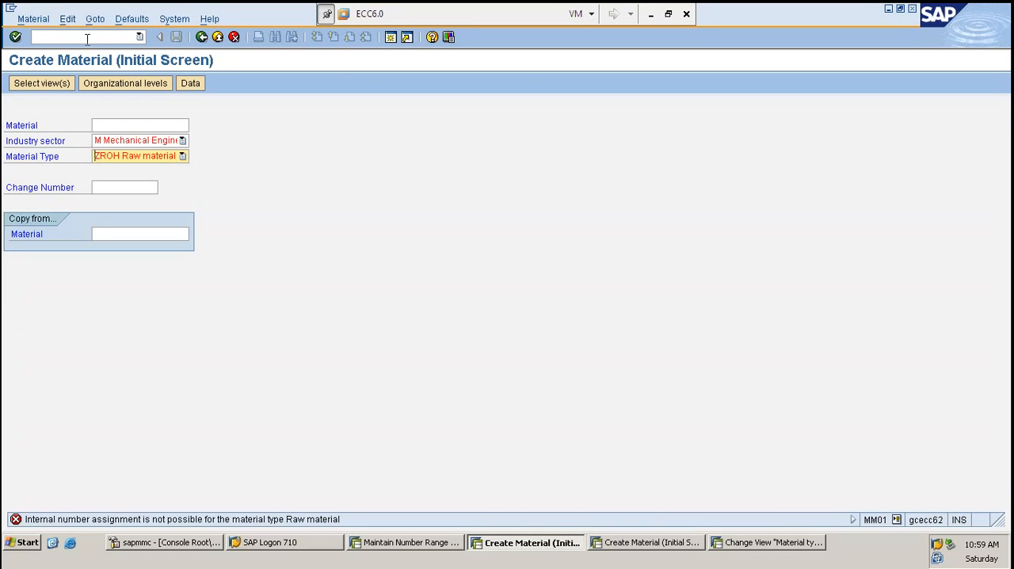
{"action": "left_click", "coordinate": [88, 38]}
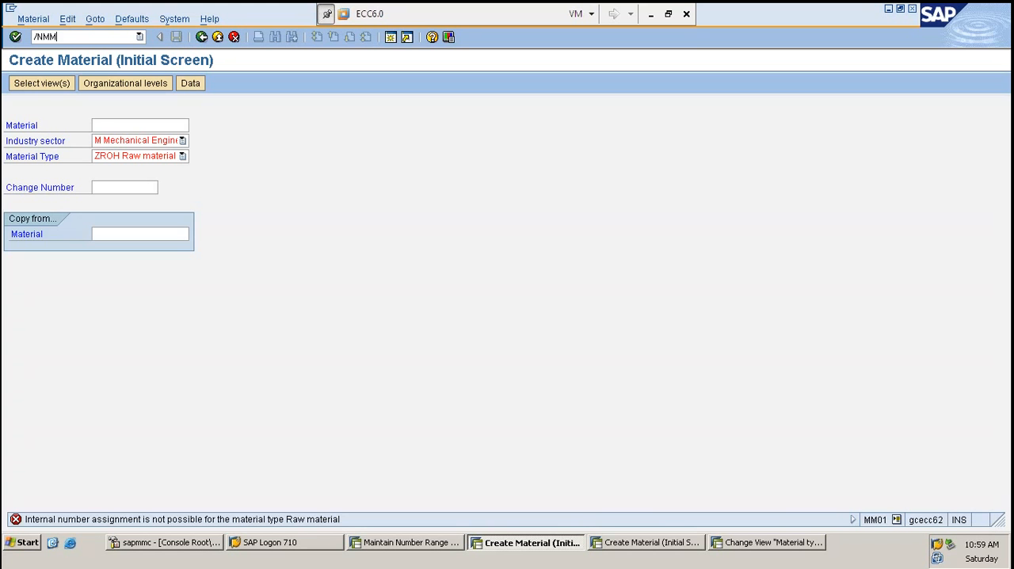
{"action": "key", "text": "Return"}
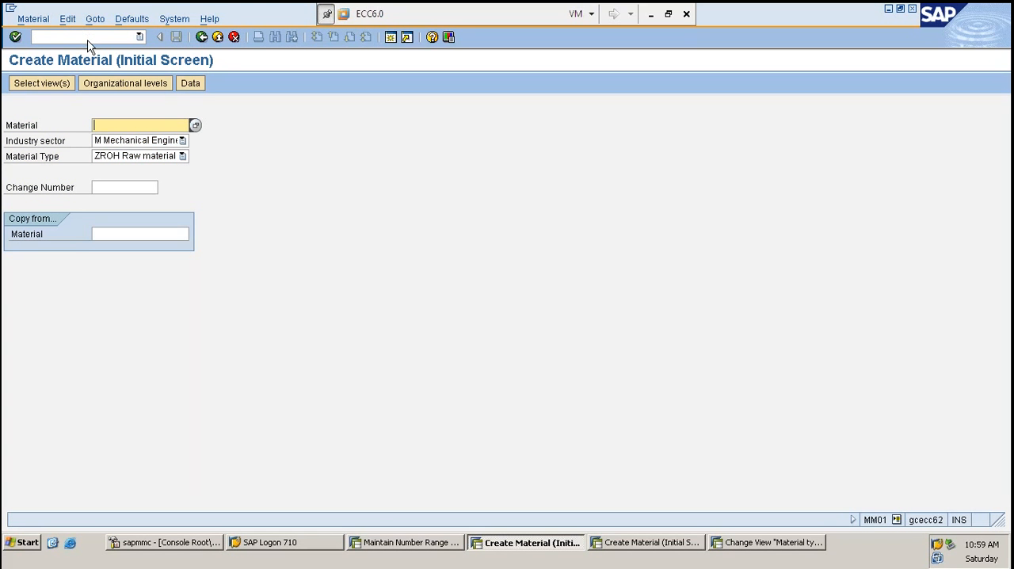
{"action": "key", "text": "Return"}
{"action": "key", "text": "Return"}
{"action": "key", "text": "Return"}
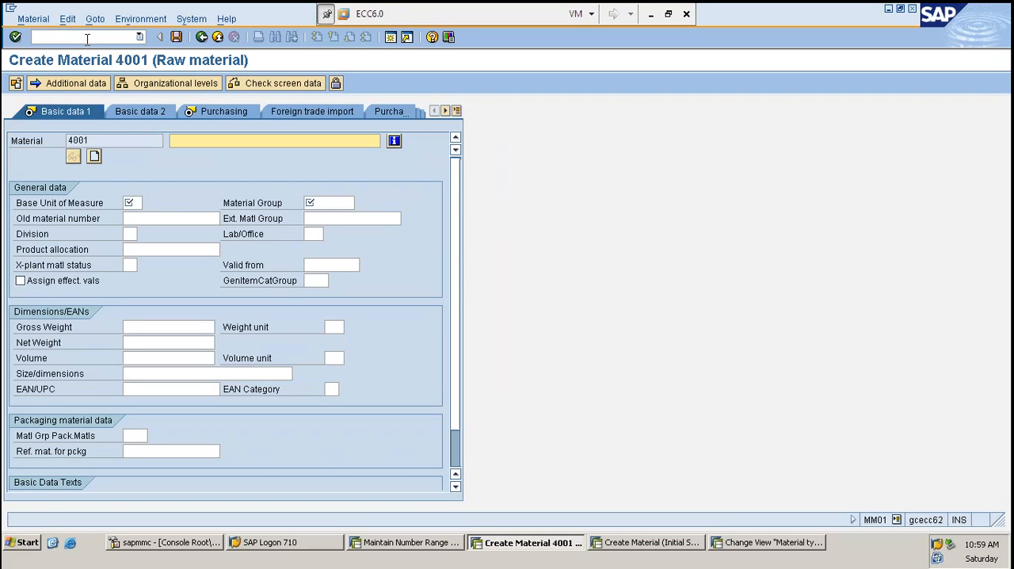
- Return to the number range groups, move ZROH from its current SK group to the last SK group listed, and save
{"action": "key", "text": "alt+Tab"}
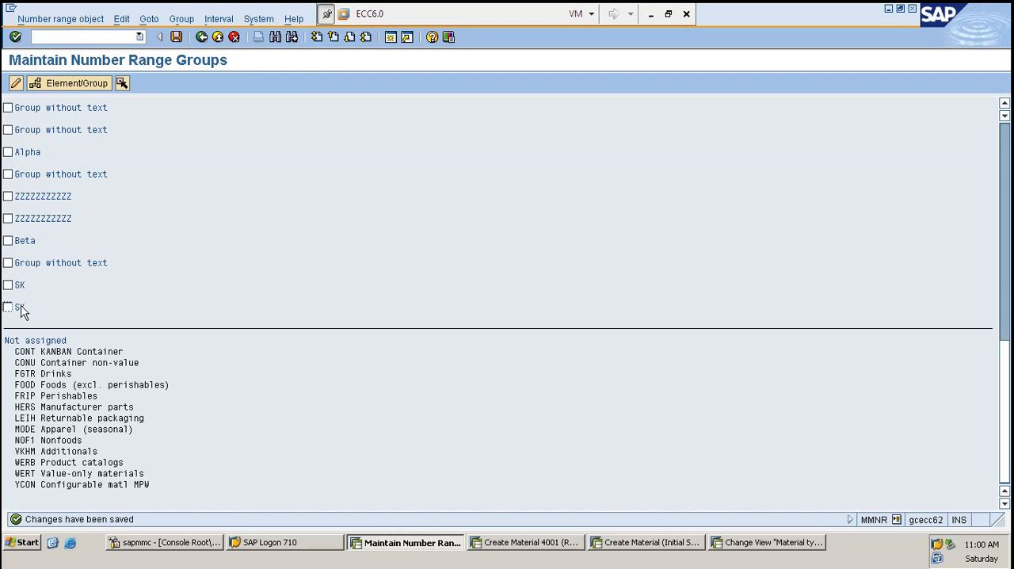
{"action": "double_click", "coordinate": [27, 353]}
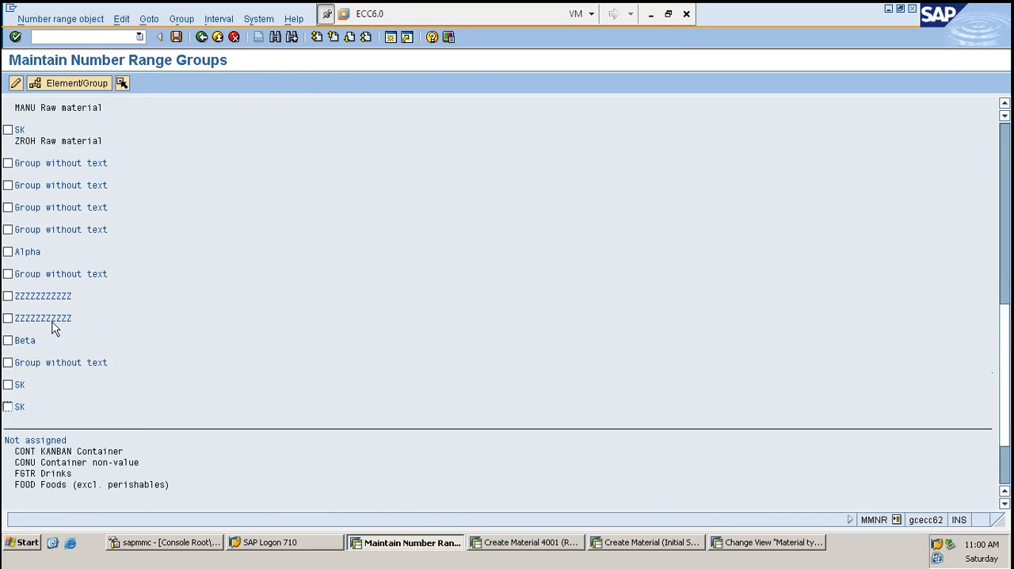
{"action": "scroll", "coordinate": [47, 262], "scroll_direction": "up", "scroll_amount": 3}
{"action": "left_click", "coordinate": [17, 174]}
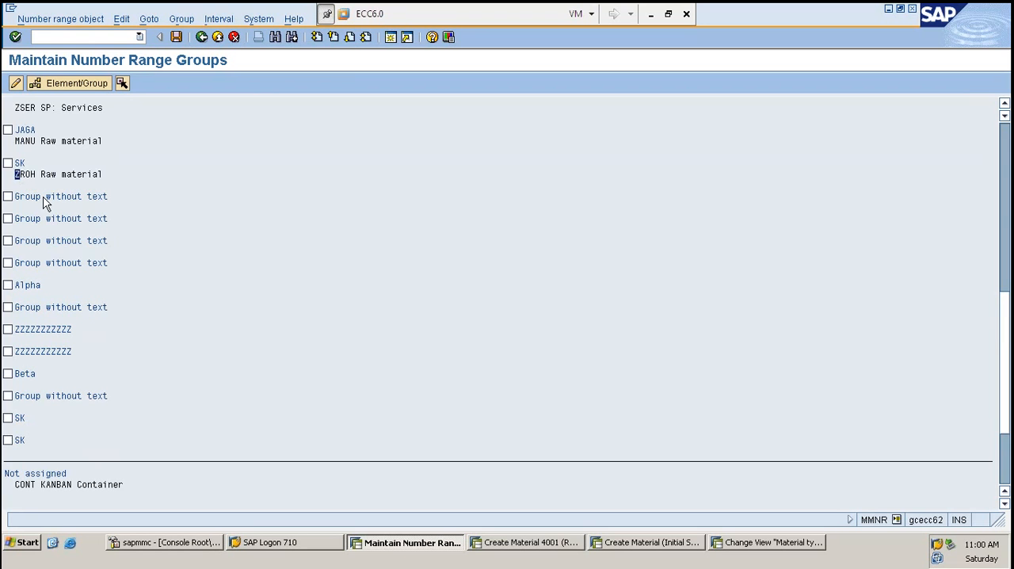
{"action": "scroll", "coordinate": [64, 254], "scroll_direction": "down", "scroll_amount": 2}
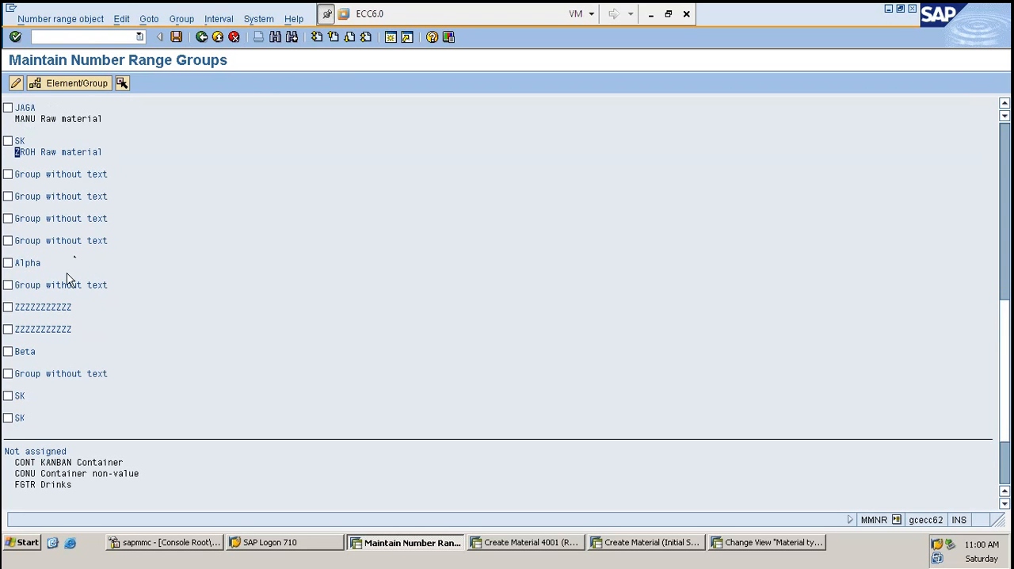
{"action": "scroll", "coordinate": [71, 282], "scroll_direction": "down", "scroll_amount": 2}
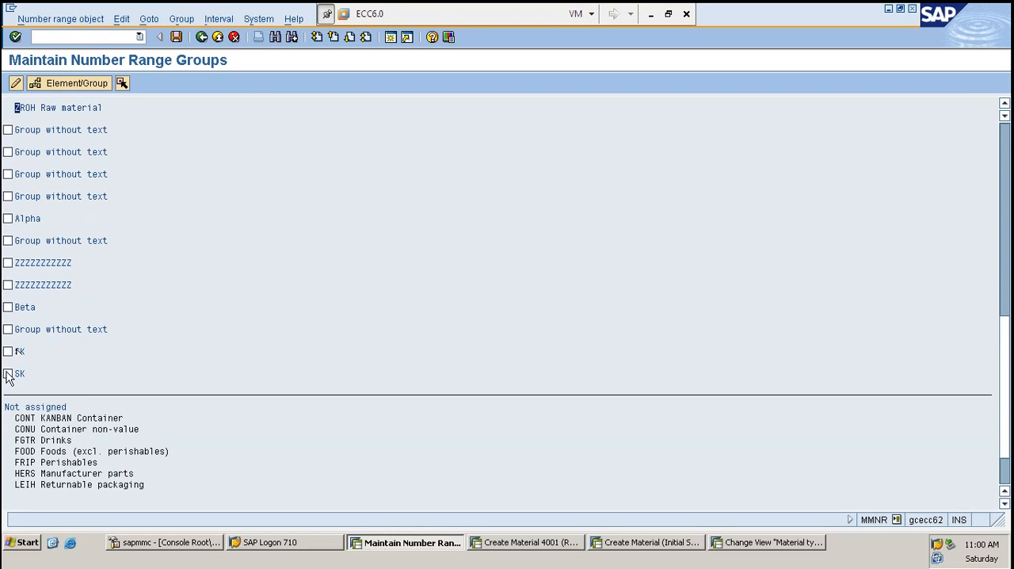
{"action": "left_click", "coordinate": [7, 373]}
{"action": "key", "text": "F5"}
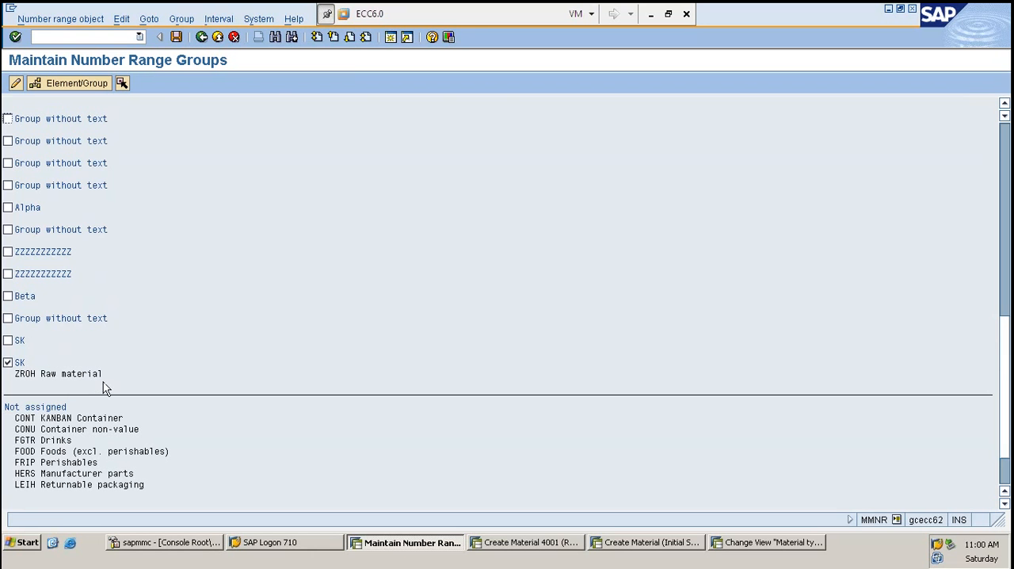
{"action": "key", "text": "ctrl+s"}
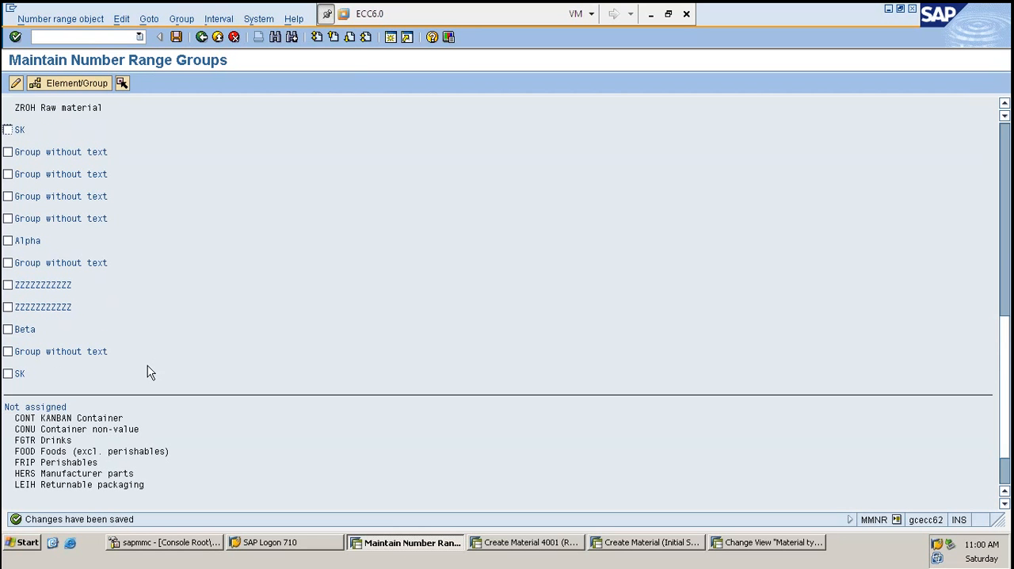
- Restart creation with /NMM01, open a new ZROH material for plant 1000 to check its number, and return to the number range groups
{"action": "left_click", "coordinate": [511, 544]}
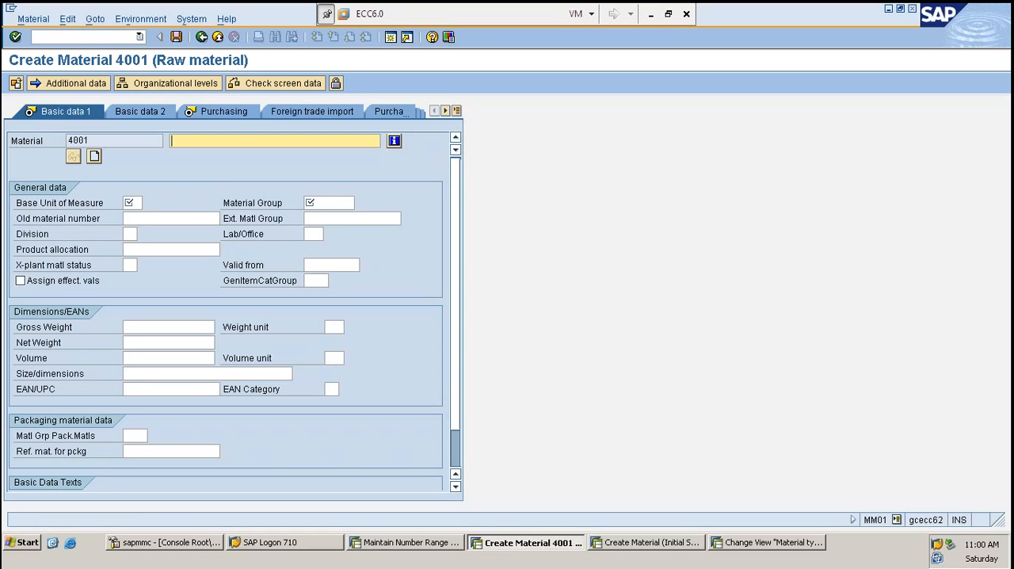
{"action": "left_click", "coordinate": [81, 36]}
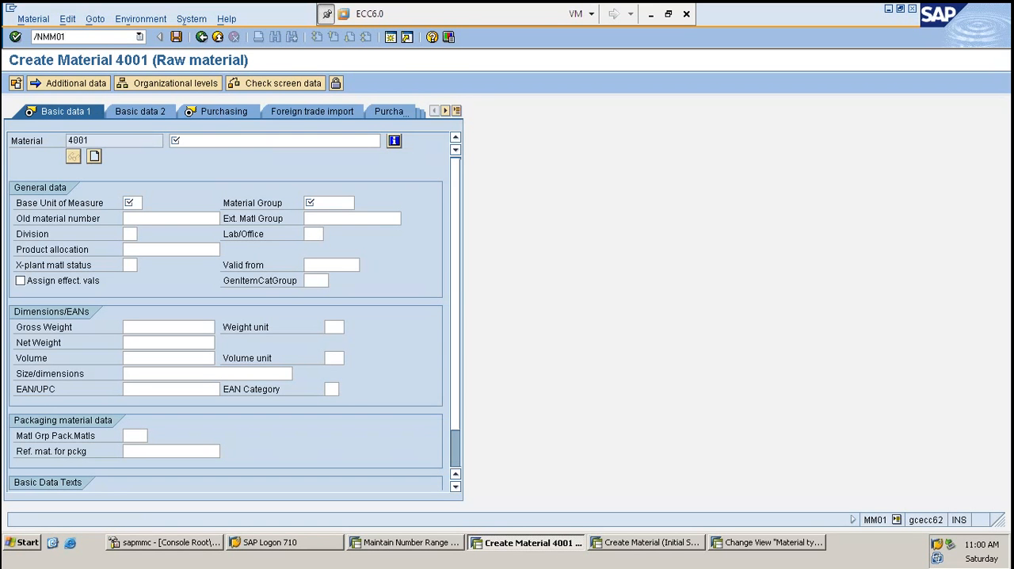
{"action": "type", "text": "/NMM01"}
{"action": "key", "text": "Return"}
{"action": "key", "text": "Return"}
{"action": "key", "text": "Return"}
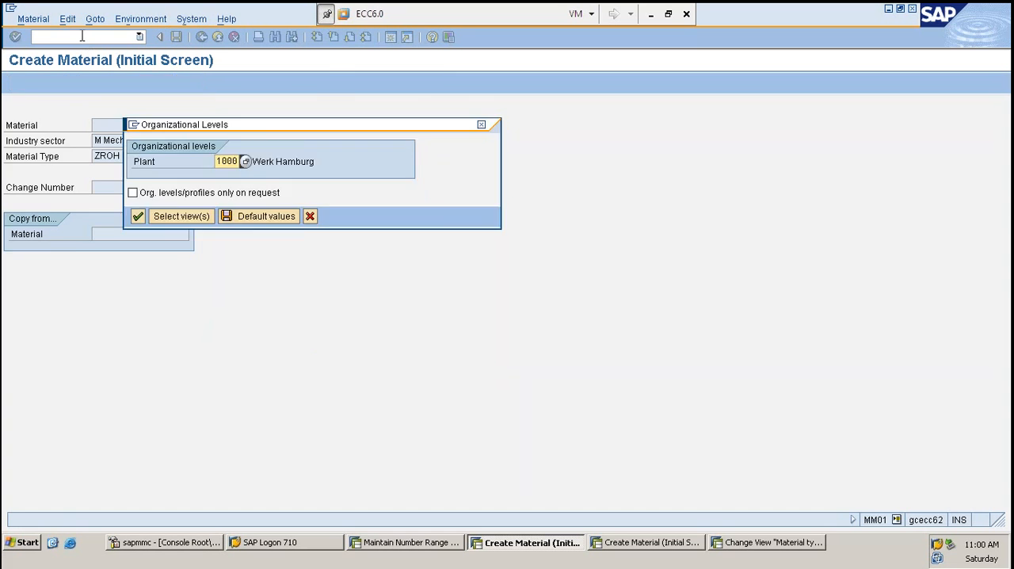
{"action": "key", "text": "Return"}
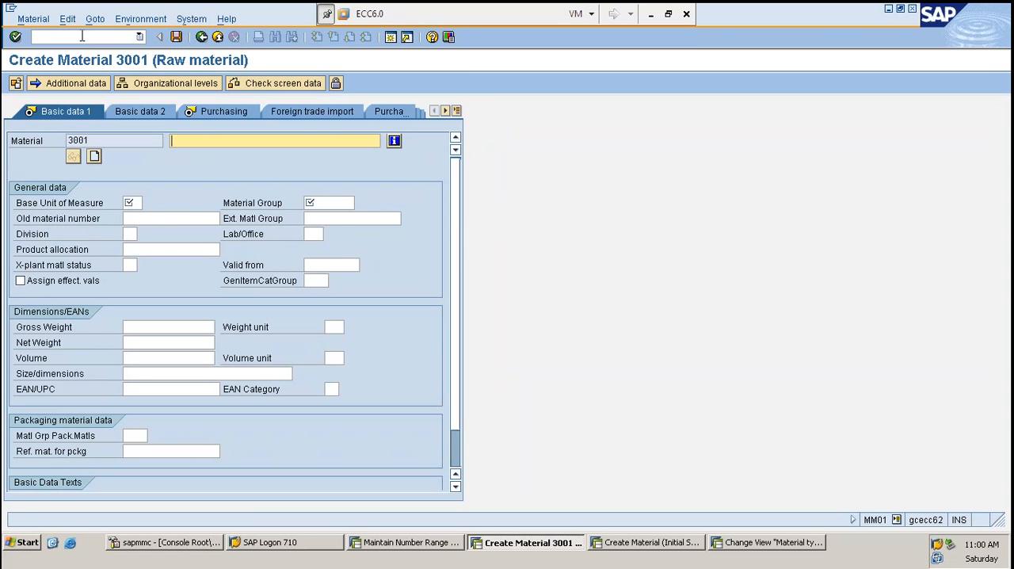
{"action": "key", "text": "Return"}
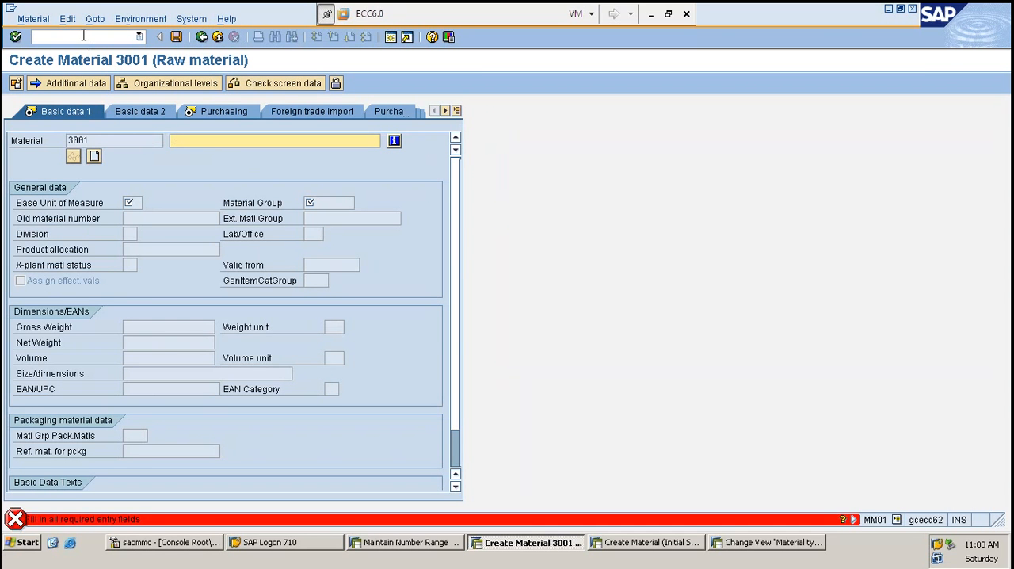
{"action": "left_click", "coordinate": [415, 543]}
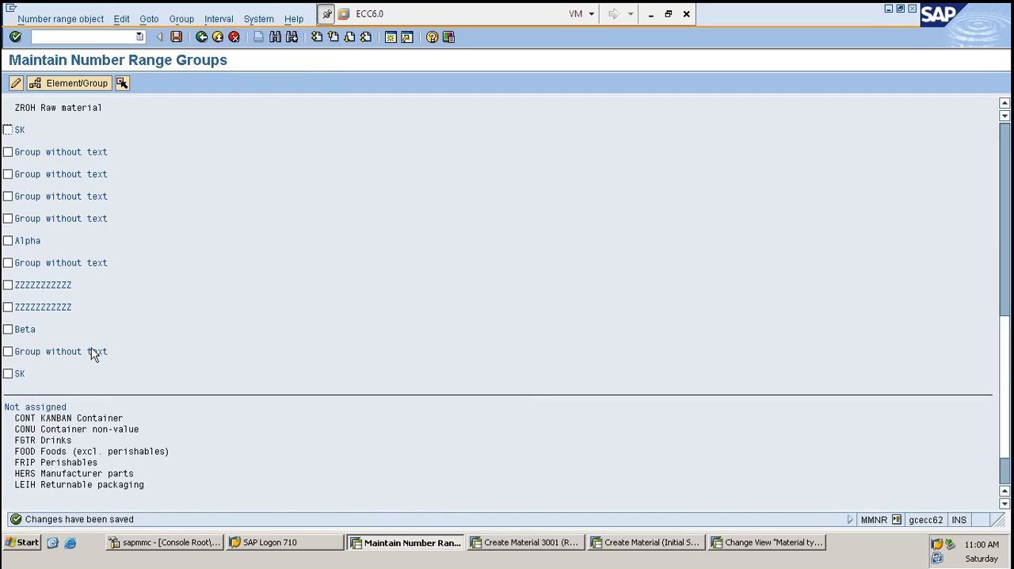
{"action": "left_click", "coordinate": [8, 374]}
{"action": "scroll", "coordinate": [135, 347], "scroll_direction": "up", "scroll_amount": 1}
{"action": "scroll", "coordinate": [134, 345], "scroll_direction": "up", "scroll_amount": 4}
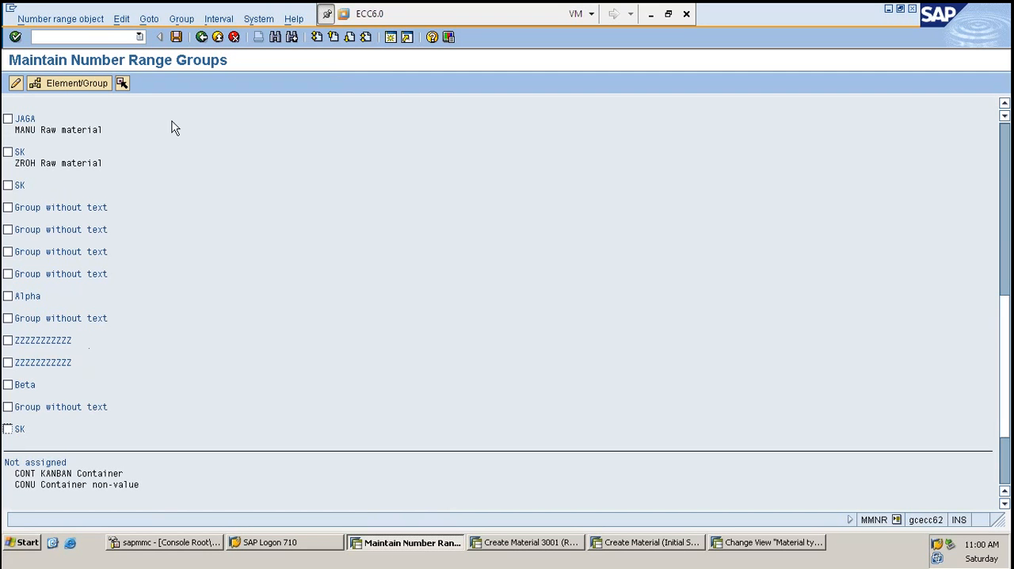
{"action": "left_click", "coordinate": [8, 151]}
{"action": "left_click", "coordinate": [8, 185]}
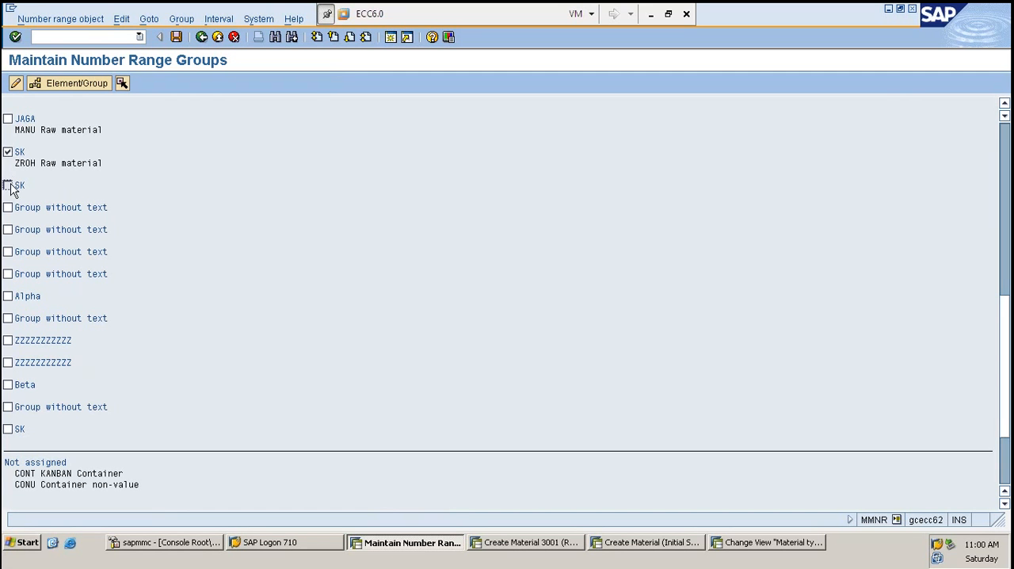
{"action": "scroll", "coordinate": [147, 194], "scroll_direction": "up", "scroll_amount": 8}
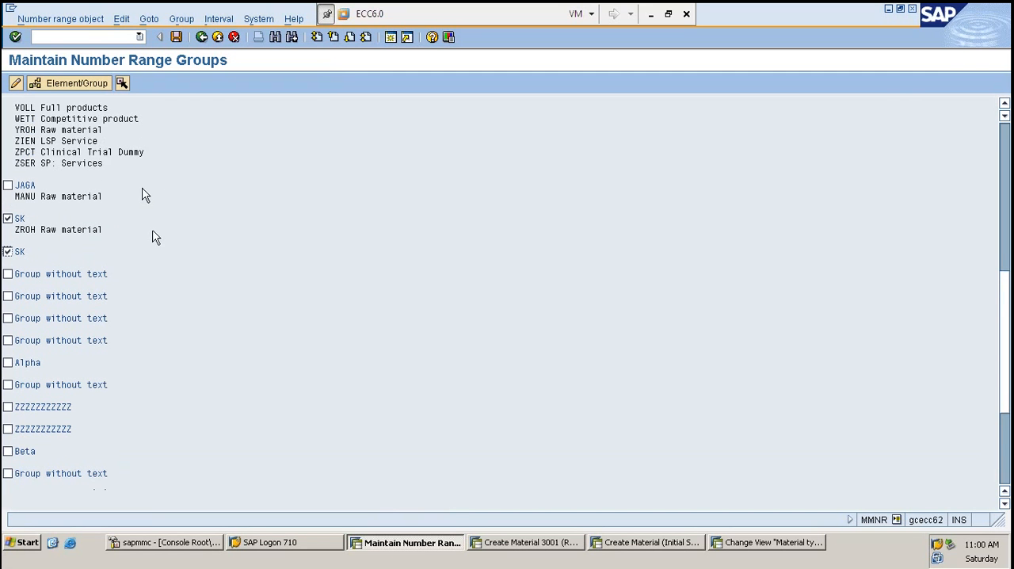
{"action": "key", "text": "F6"}
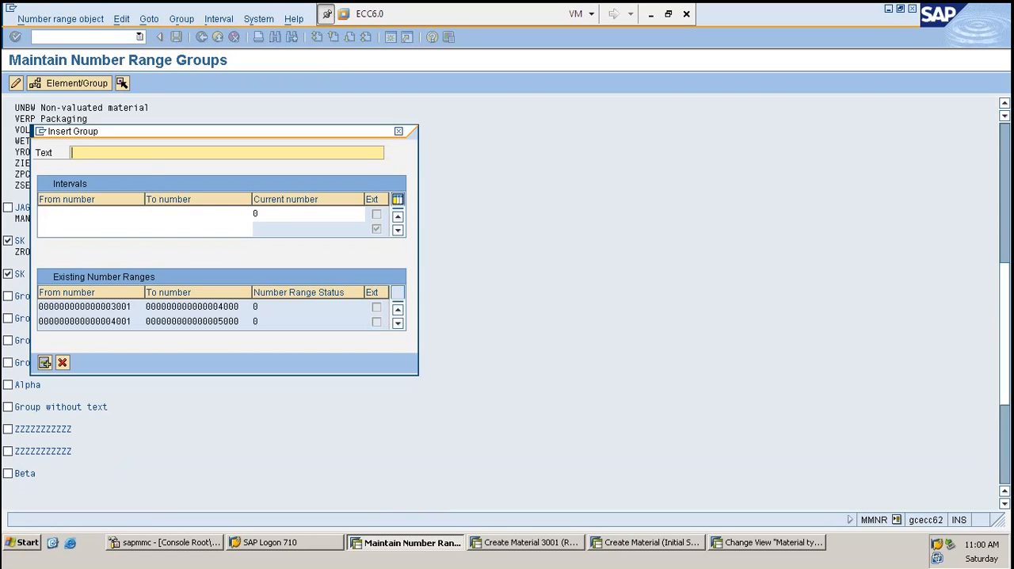
{"action": "key", "text": "Escape"}
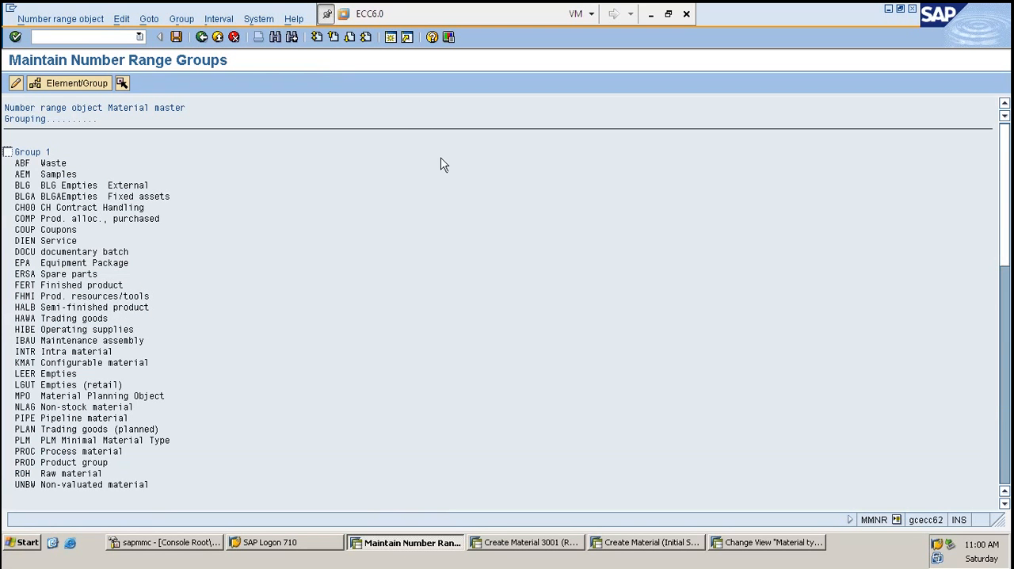
- Open the number range intervals for maintenance, select the 3001–4000 and 4001–5000 intervals, and check which interval editing commands are available
{"action": "key", "text": "F3"}
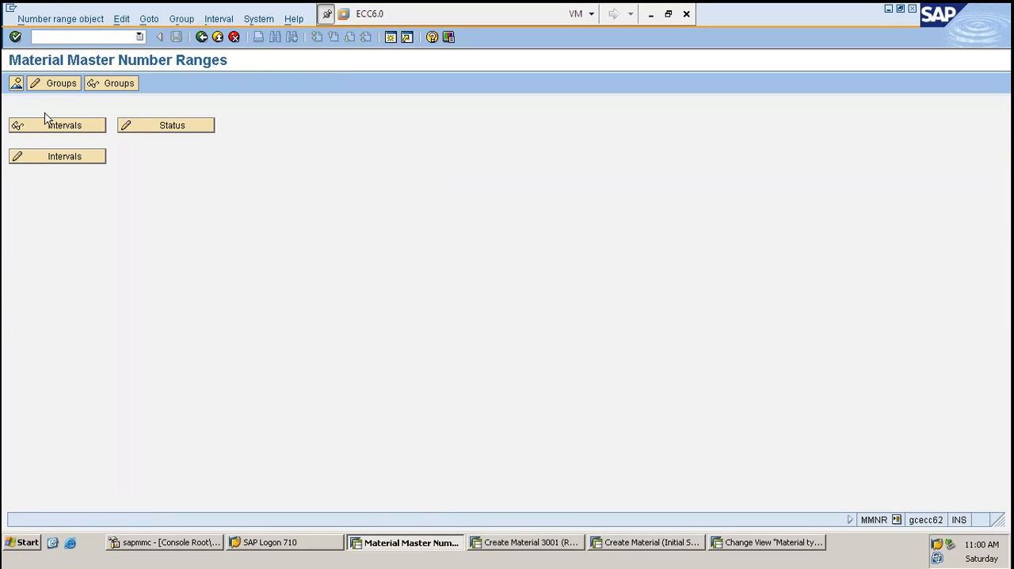
{"action": "left_click", "coordinate": [48, 158]}
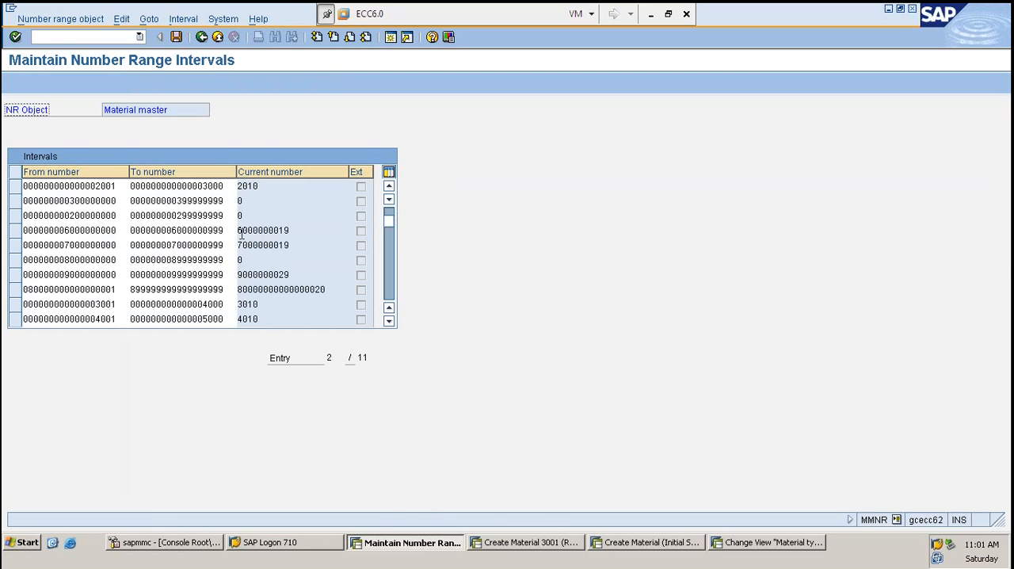
{"action": "left_click", "coordinate": [200, 304]}
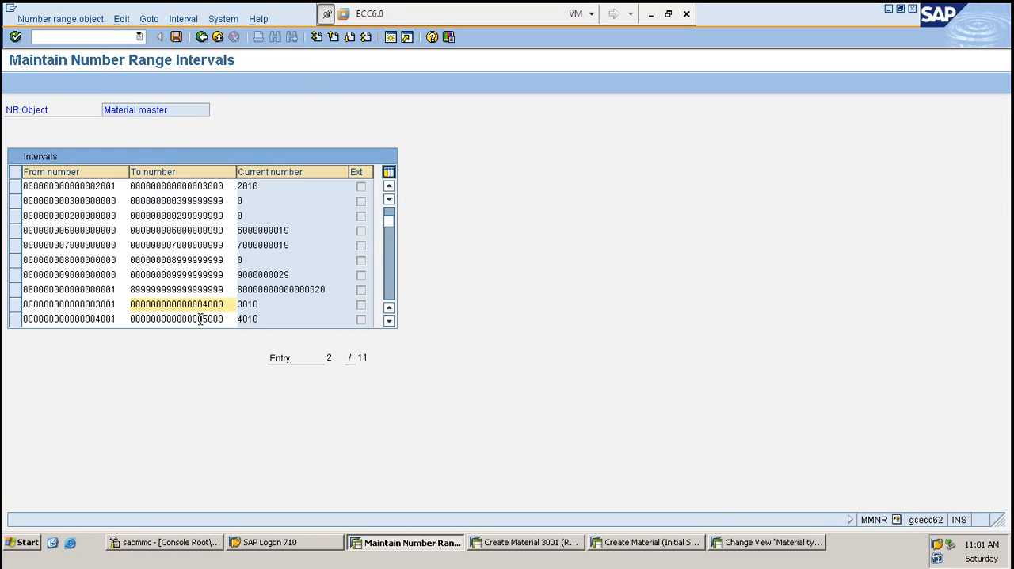
{"action": "left_click", "coordinate": [200, 320]}
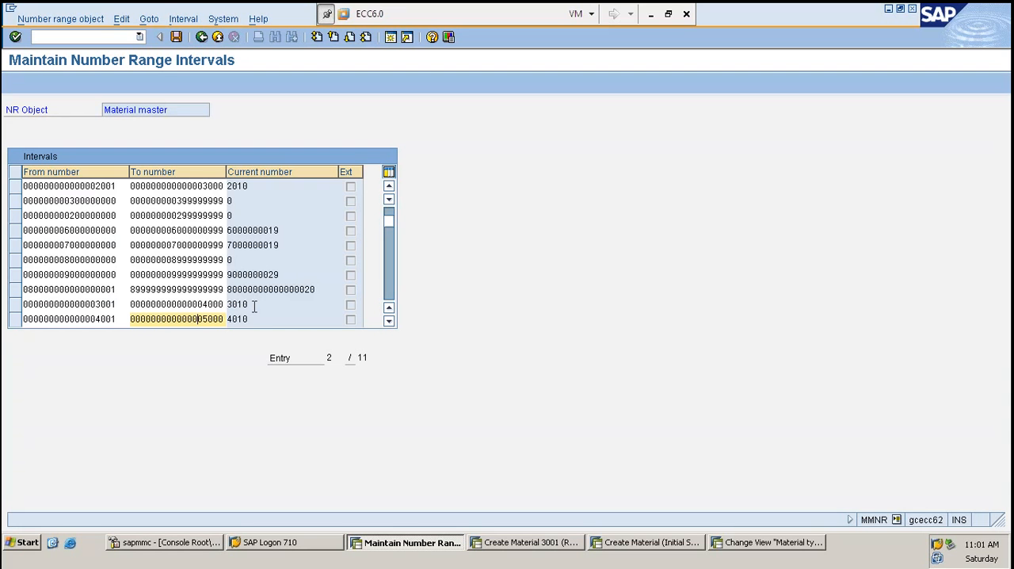
{"action": "left_click", "coordinate": [14, 304]}
{"action": "left_click", "coordinate": [14, 318]}
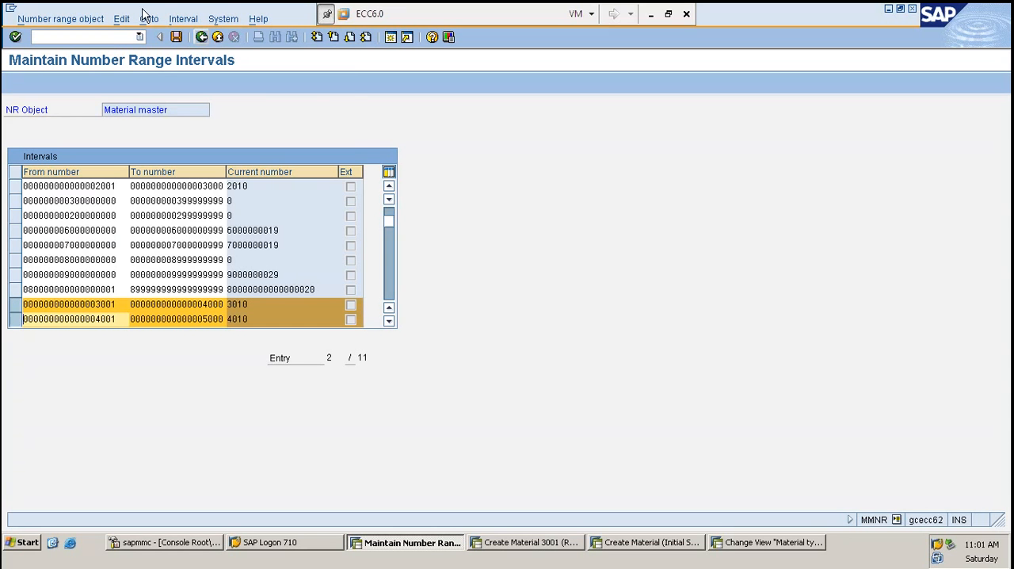
{"action": "left_click", "coordinate": [181, 22]}
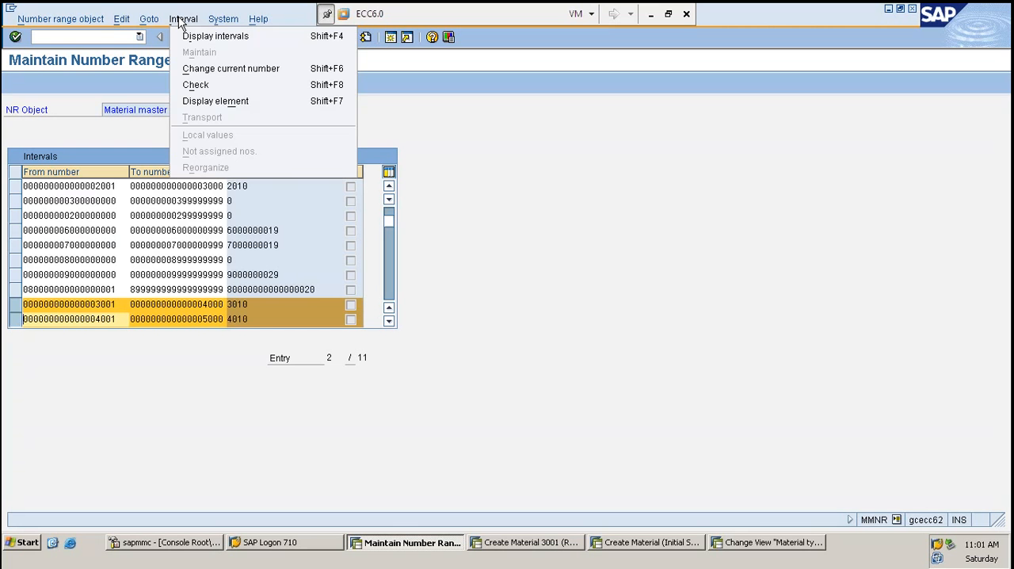
{"action": "mouse_move", "coordinate": [150, 21]}
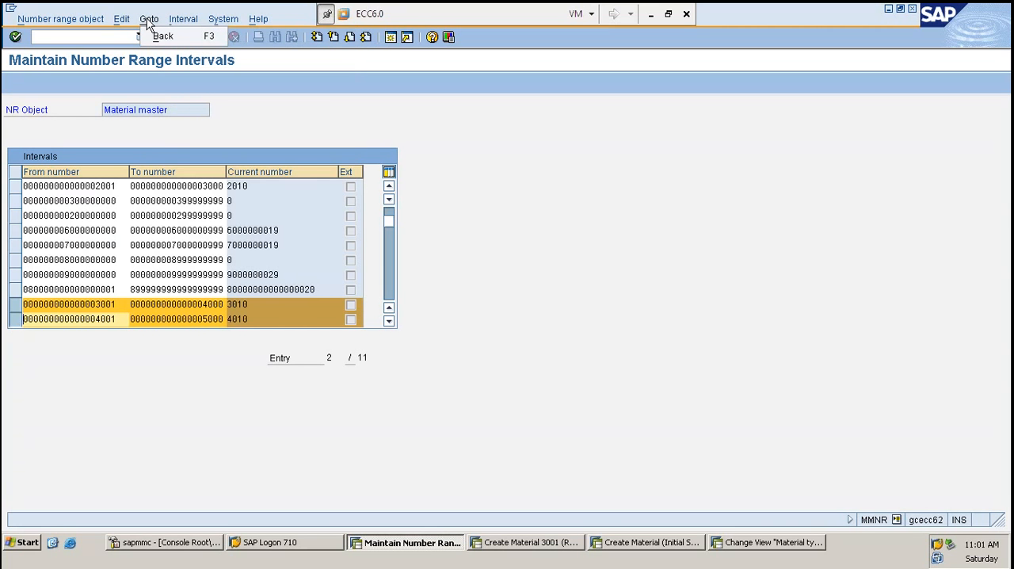
{"action": "mouse_move", "coordinate": [194, 22]}
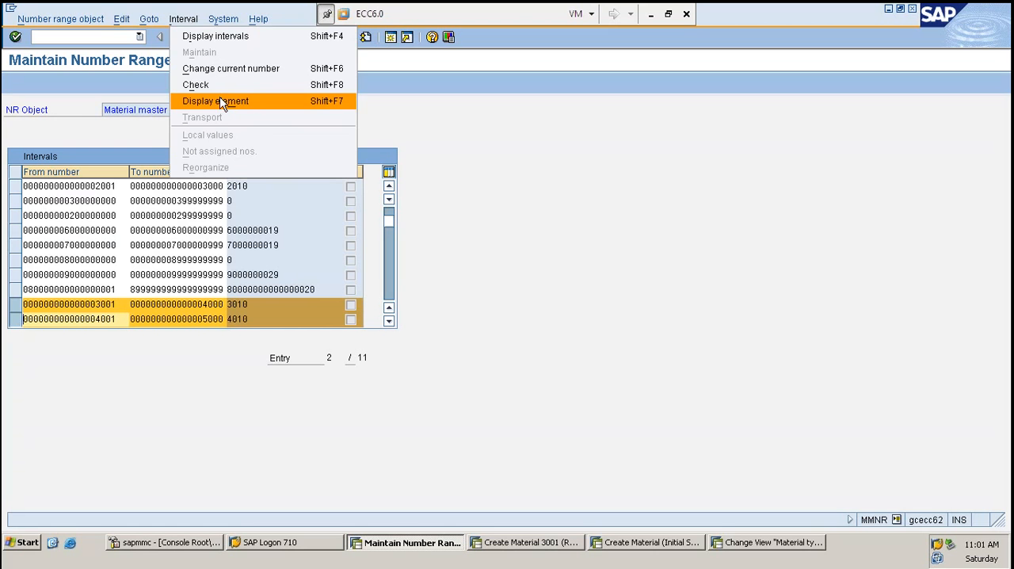
{"action": "mouse_move", "coordinate": [63, 24]}
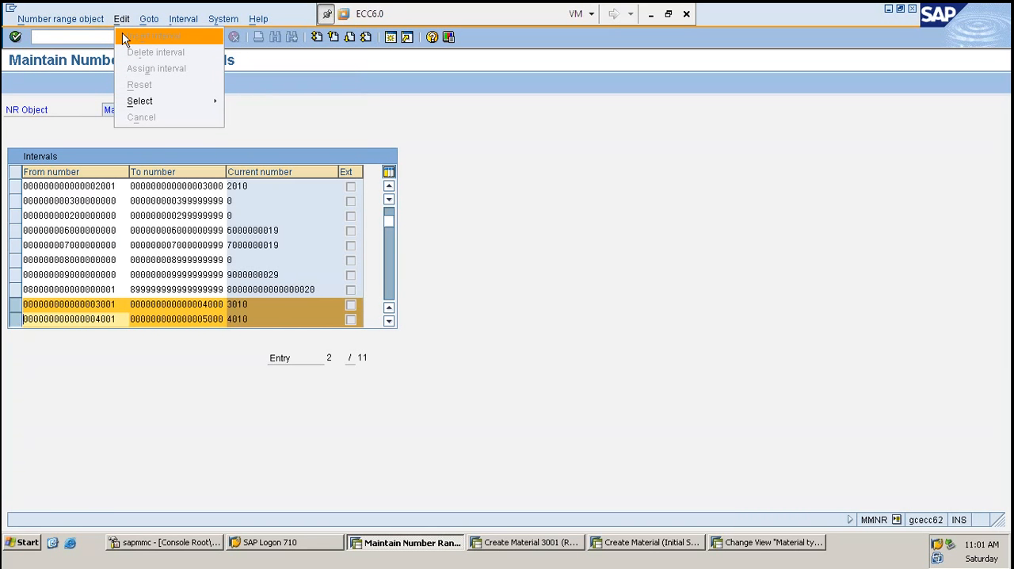
{"action": "left_click", "coordinate": [629, 210]}
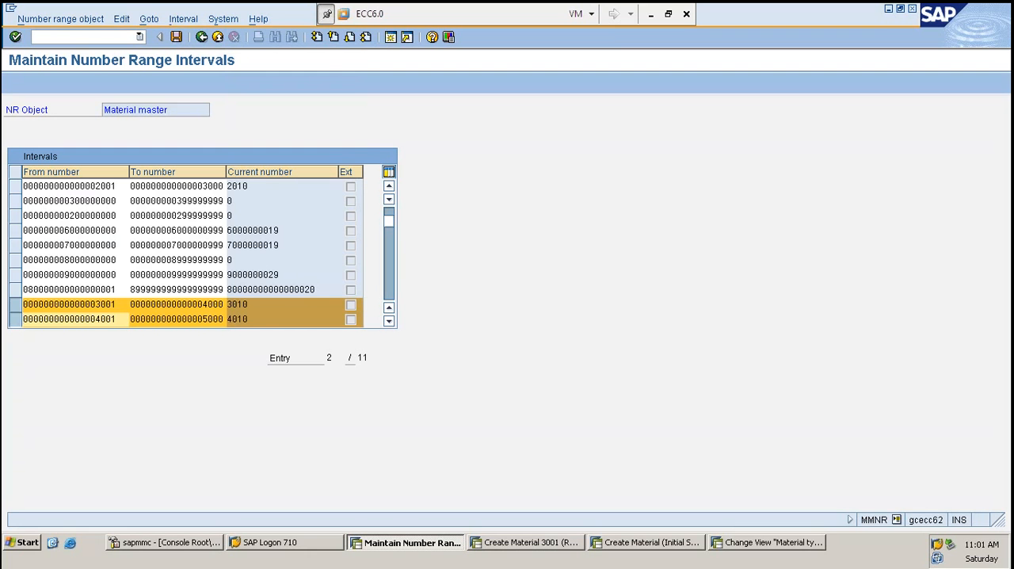
{"action": "scroll", "coordinate": [51, 316], "scroll_direction": "down", "scroll_amount": 1}
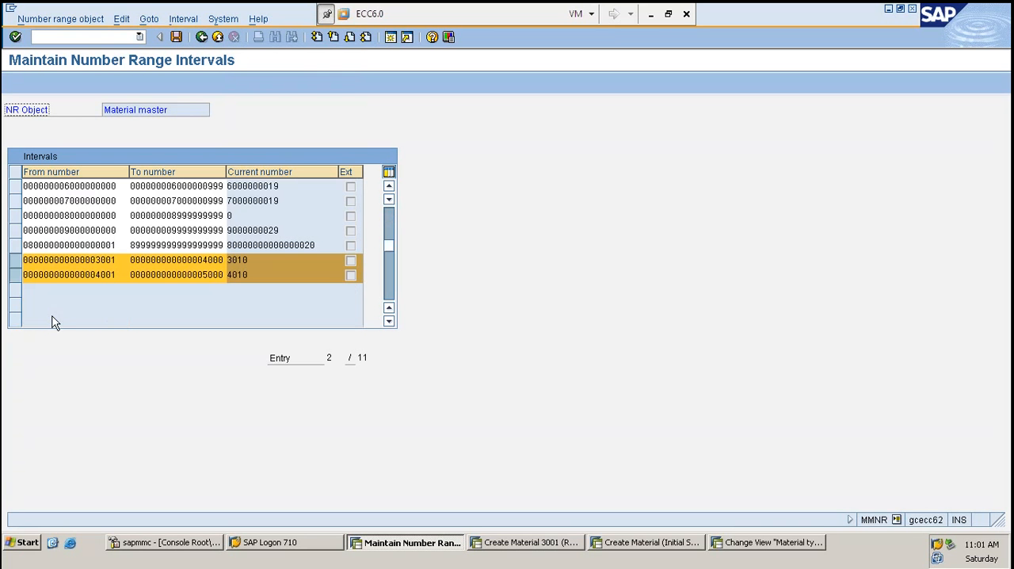
{"action": "left_click", "coordinate": [18, 261]}
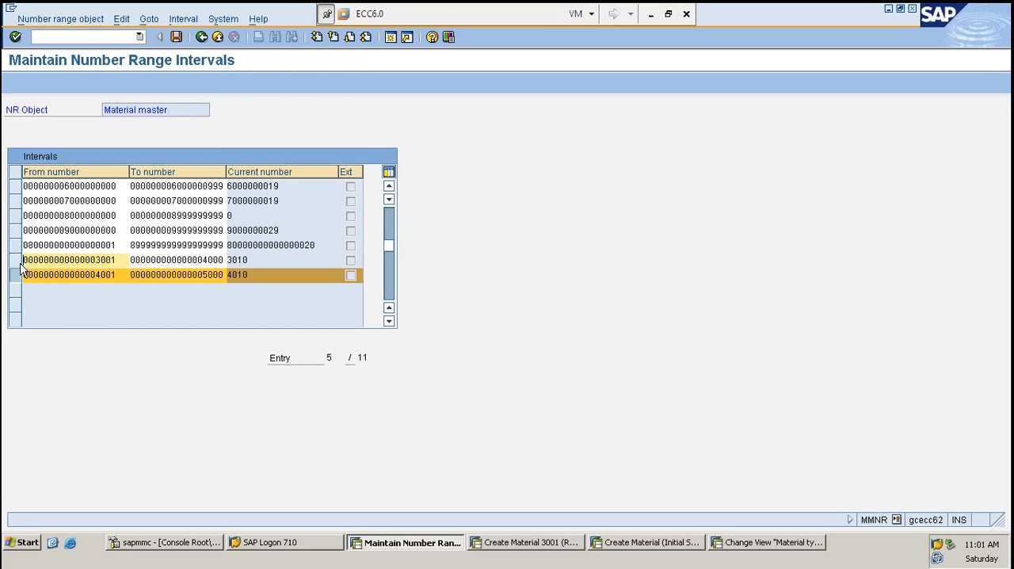
{"action": "left_click", "coordinate": [16, 276]}
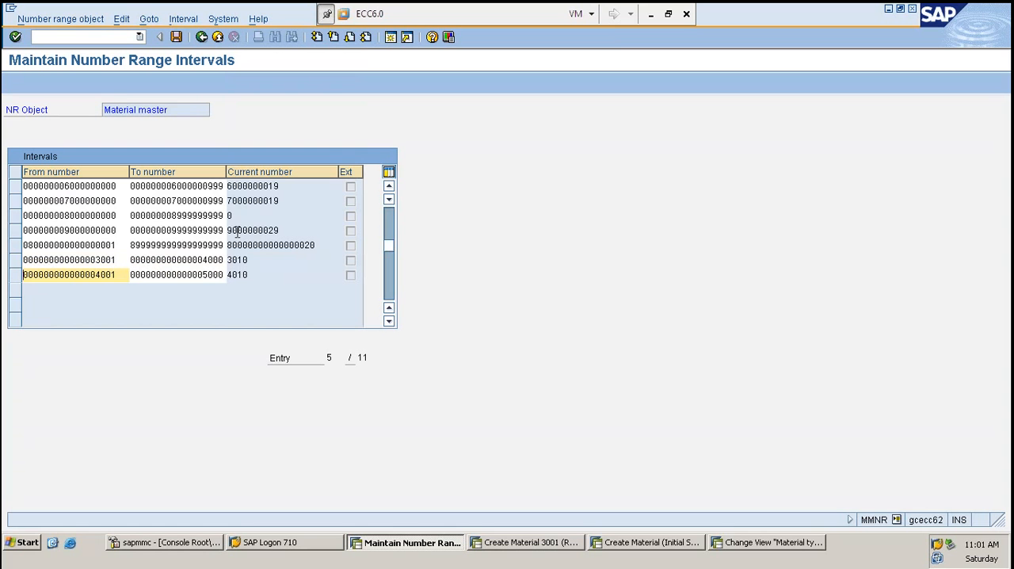
{"action": "left_click", "coordinate": [16, 217]}
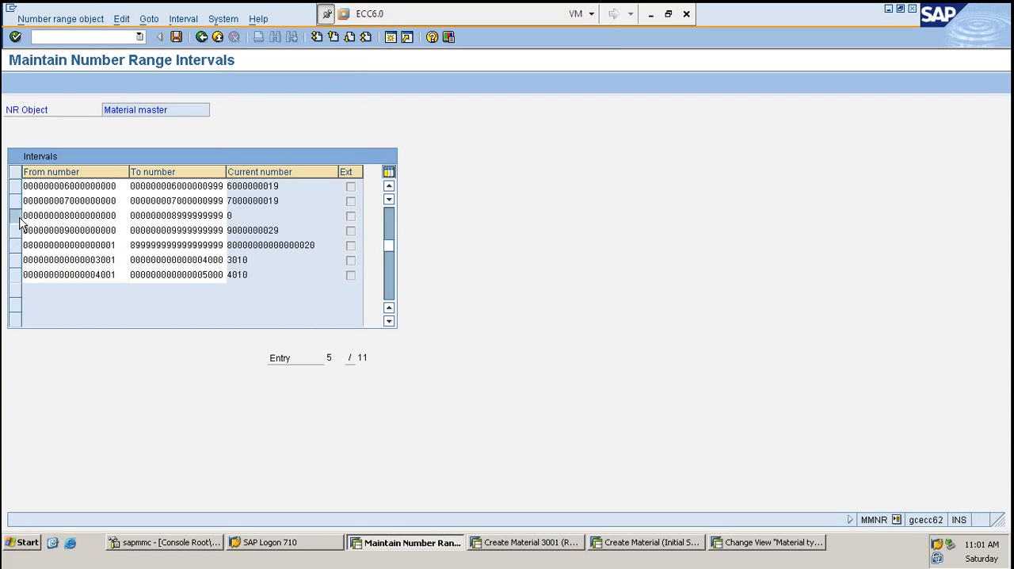
{"action": "left_click", "coordinate": [120, 22]}
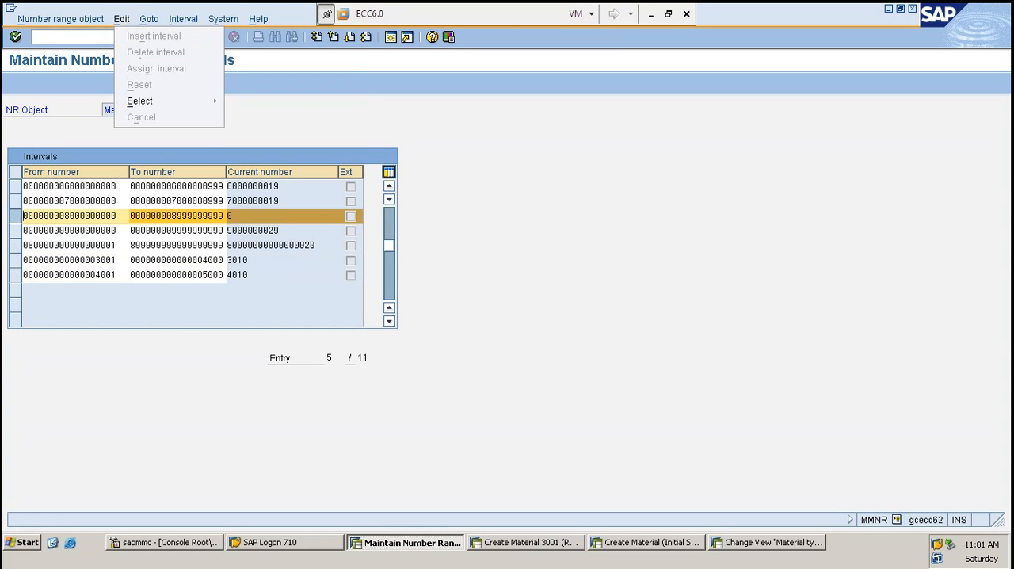
{"action": "left_click", "coordinate": [542, 262]}
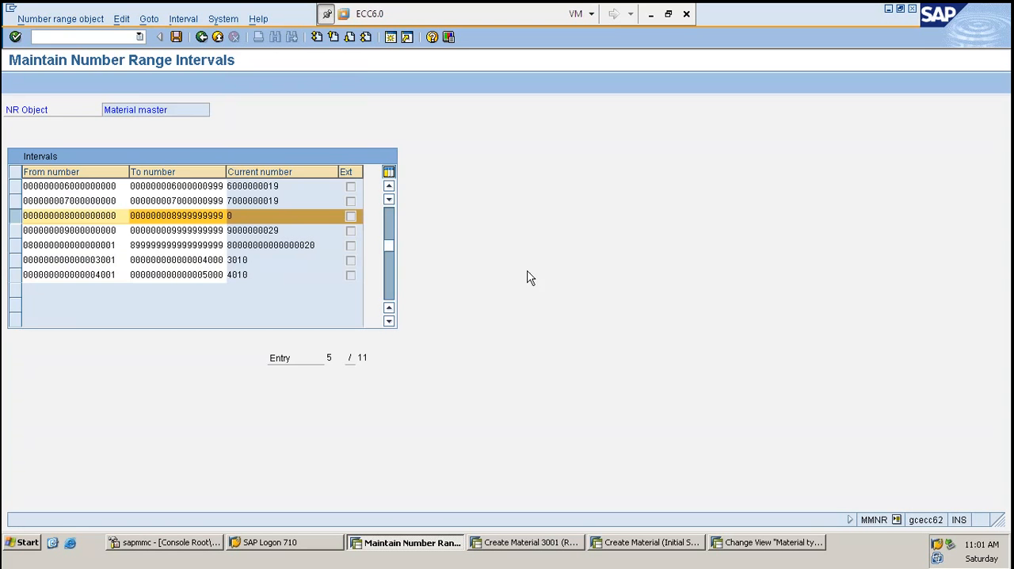
{"action": "key", "text": "F3"}
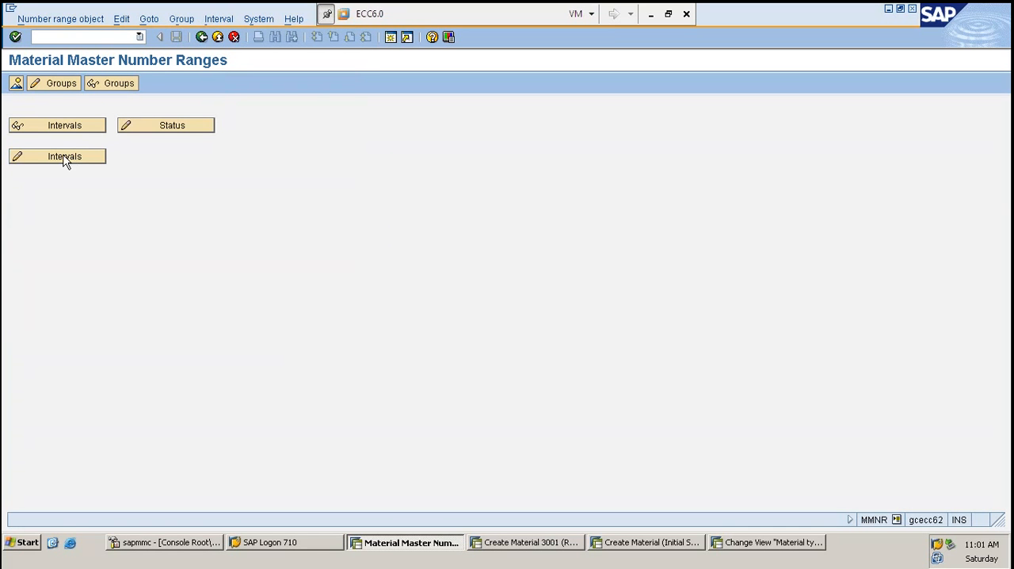
- Open group maintenance and begin inserting a new number range group with the text HARRY
{"action": "left_click", "coordinate": [60, 84]}
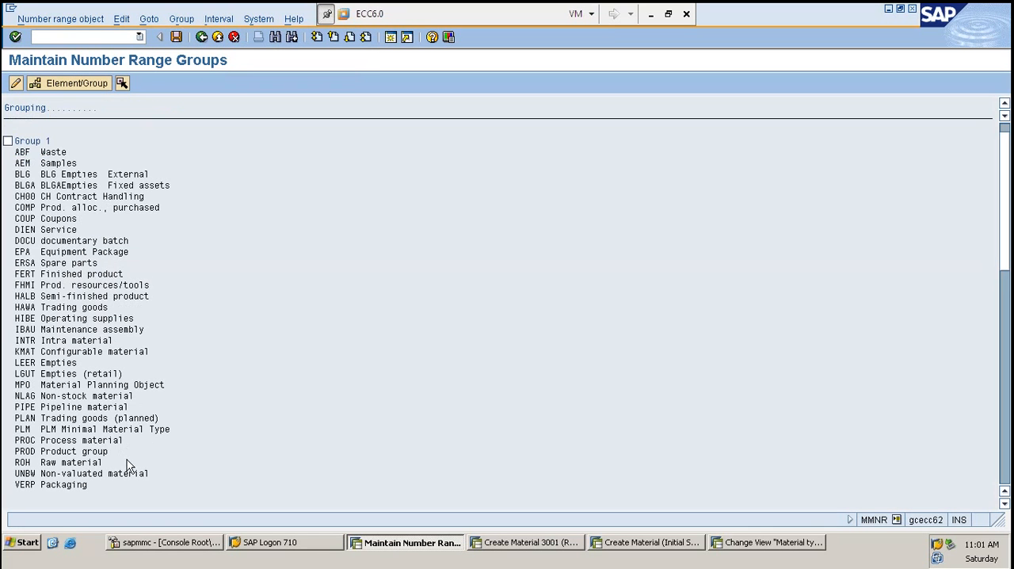
{"action": "scroll", "coordinate": [126, 459], "scroll_direction": "down", "scroll_amount": 5}
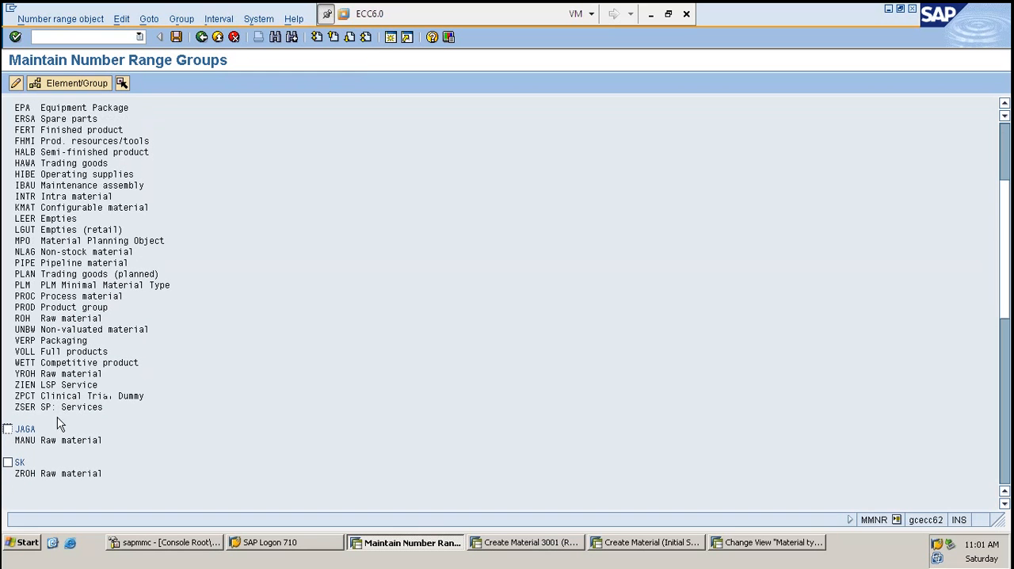
{"action": "left_click", "coordinate": [7, 462]}
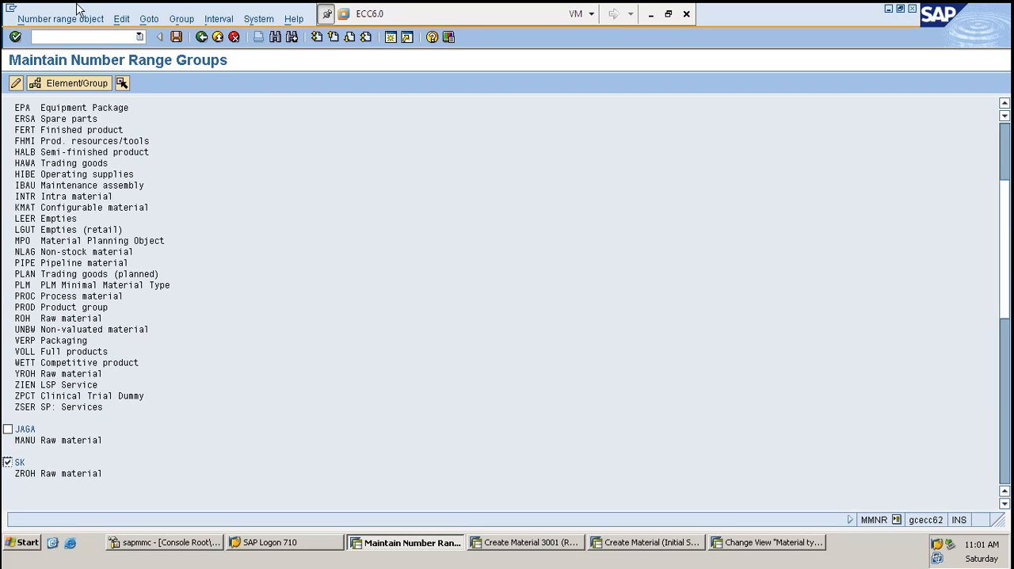
{"action": "left_click", "coordinate": [121, 21]}
{"action": "mouse_move", "coordinate": [155, 24]}
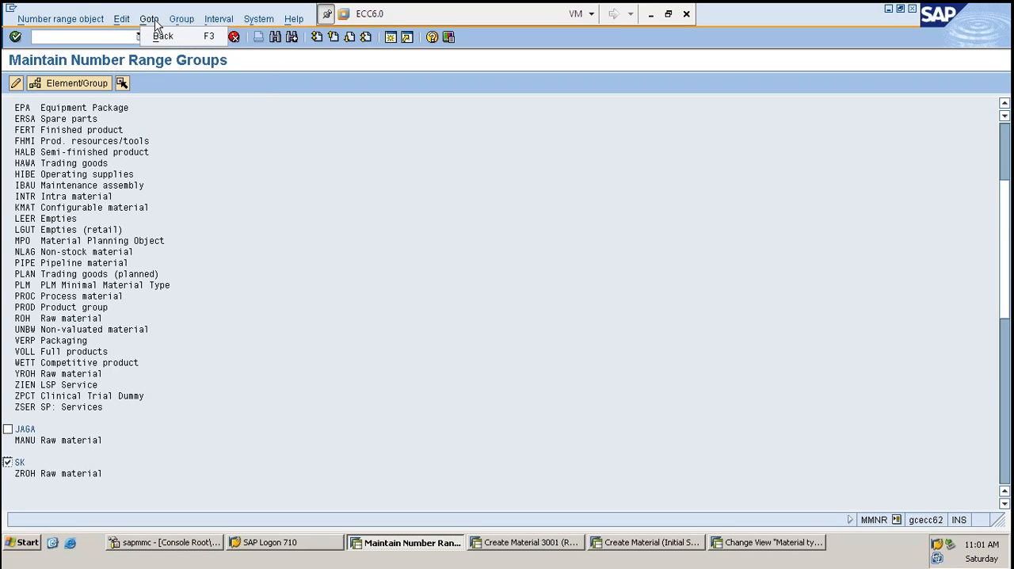
{"action": "left_click", "coordinate": [214, 19]}
{"action": "mouse_move", "coordinate": [182, 19]}
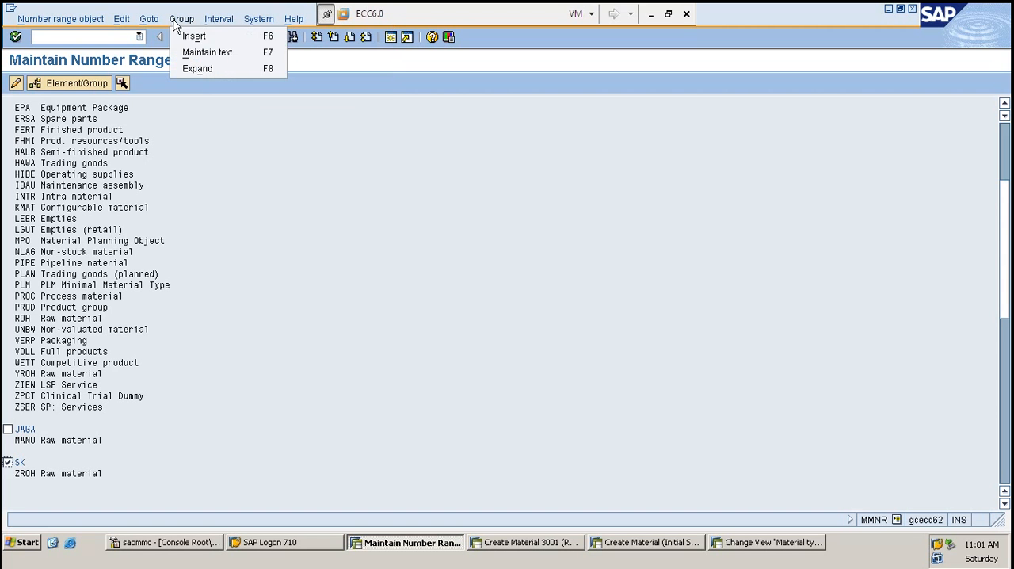
{"action": "left_click", "coordinate": [193, 36]}
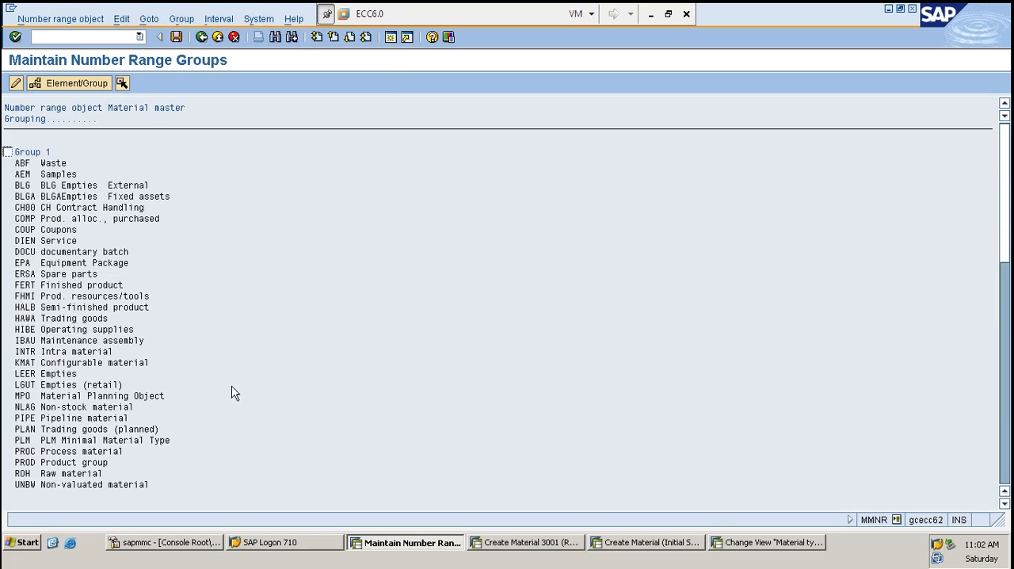
{"action": "scroll", "coordinate": [235, 393], "scroll_direction": "down", "scroll_amount": 7}
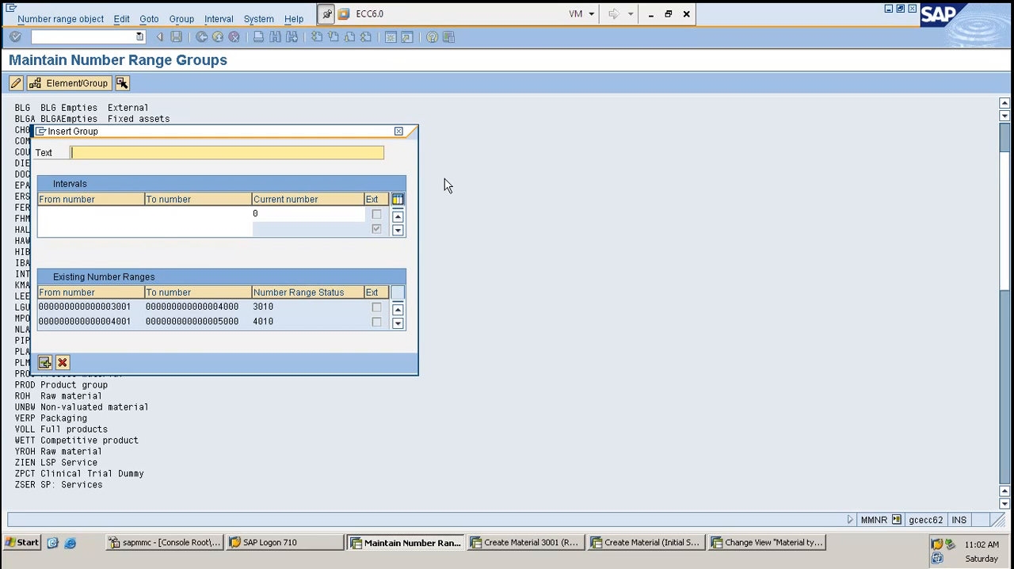
{"action": "type", "text": "HARRY"}
{"action": "left_click_drag", "start_coordinate": [248, 320], "coordinate": [80, 319]}
{"action": "key", "text": "ctrl+c"}
{"action": "left_click", "coordinate": [122, 260]}
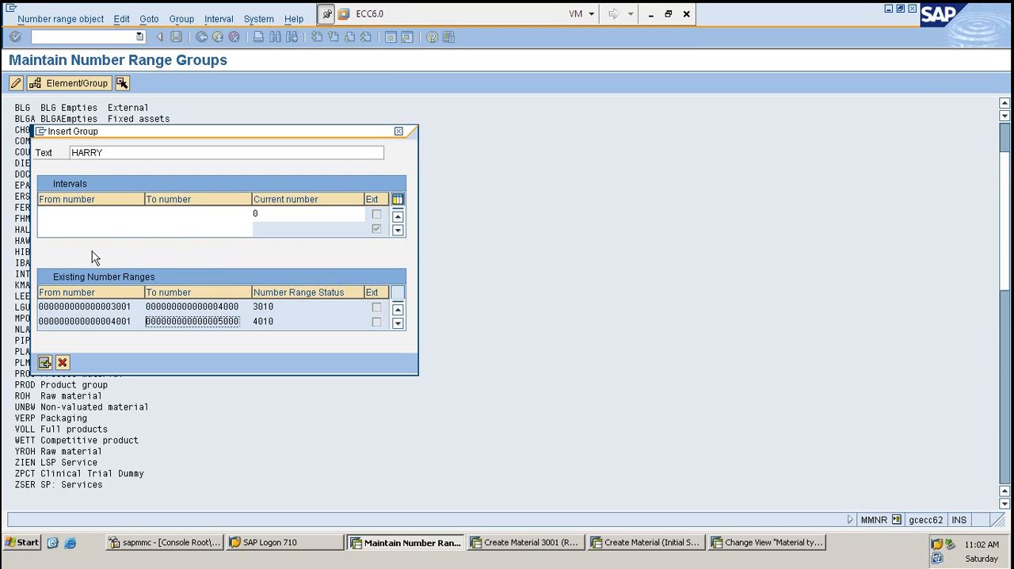
{"action": "left_click", "coordinate": [79, 213]}
{"action": "key", "text": "ctrl+v"}
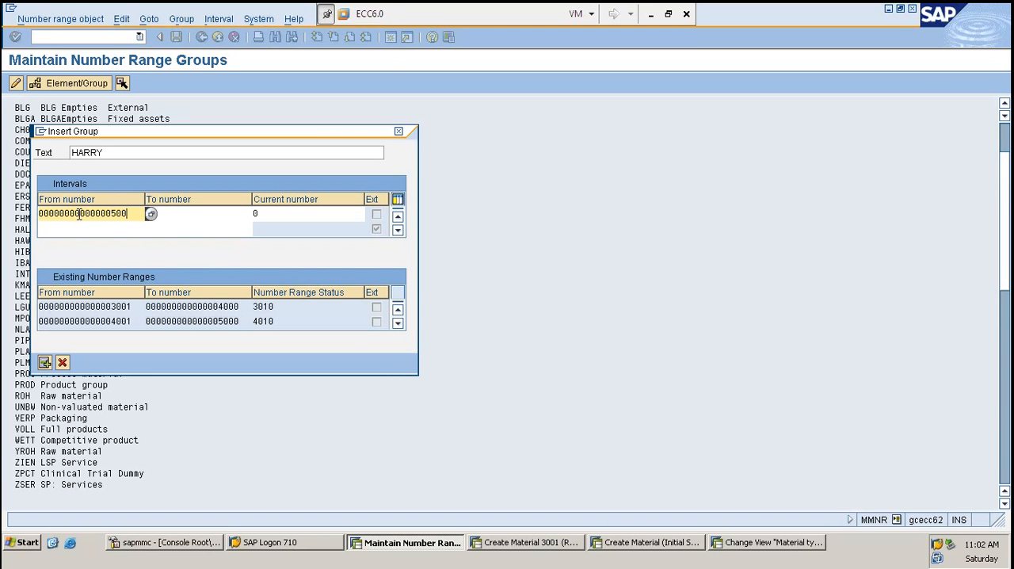
{"action": "type", "text": "1"}
{"action": "key", "text": "Tab"}
{"action": "key", "text": "ctrl+v"}
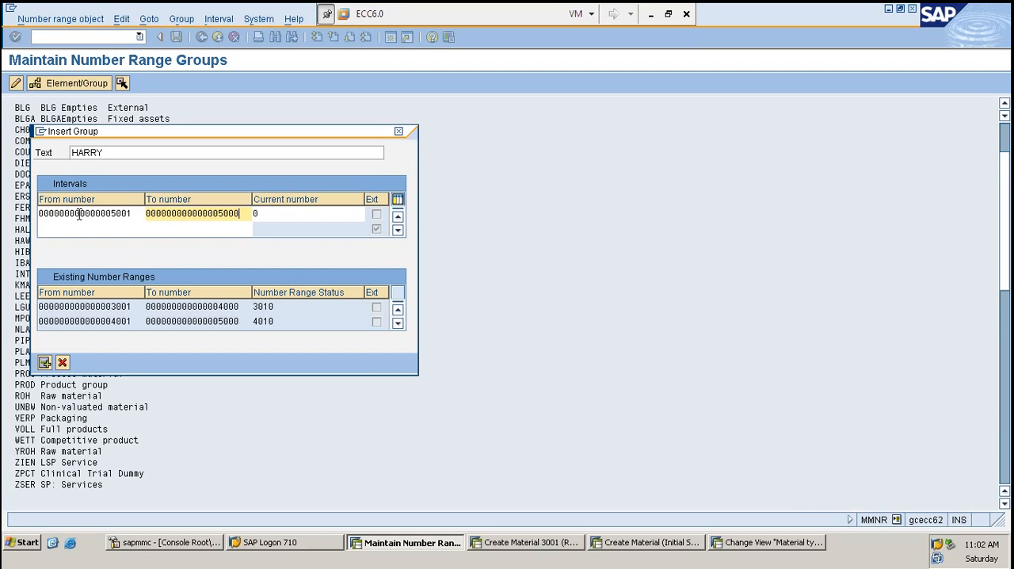
{"action": "key", "text": "BackSpace"}
{"action": "key", "text": "BackSpace"}
{"action": "key", "text": "BackSpace"}
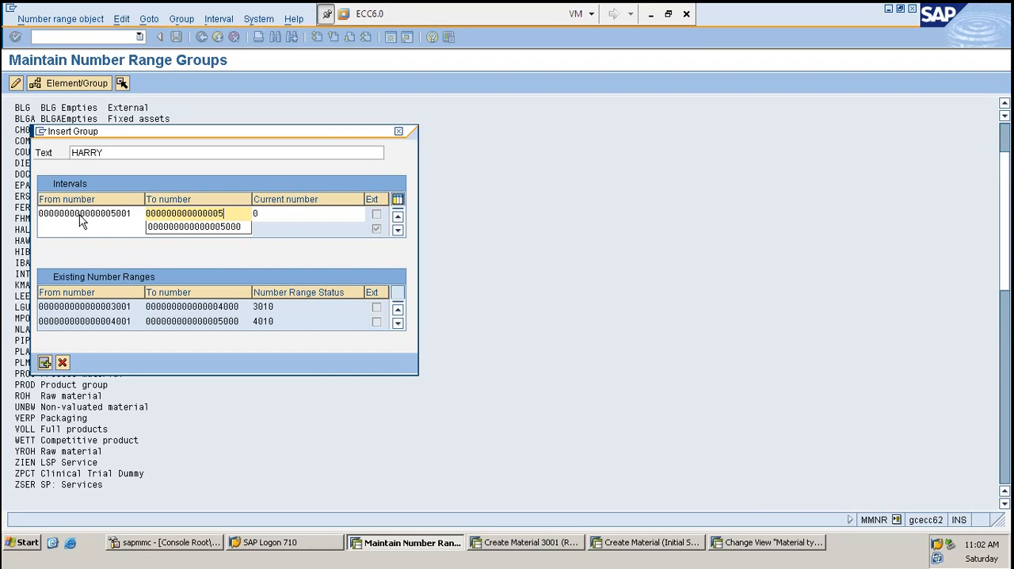
{"action": "type", "text": "999"}
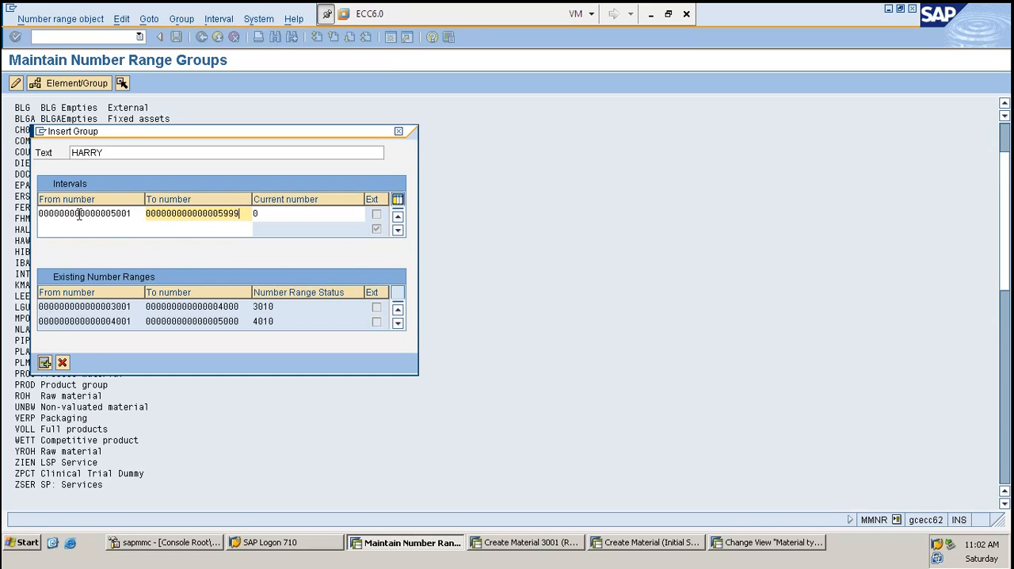
{"action": "key", "text": "Return"}
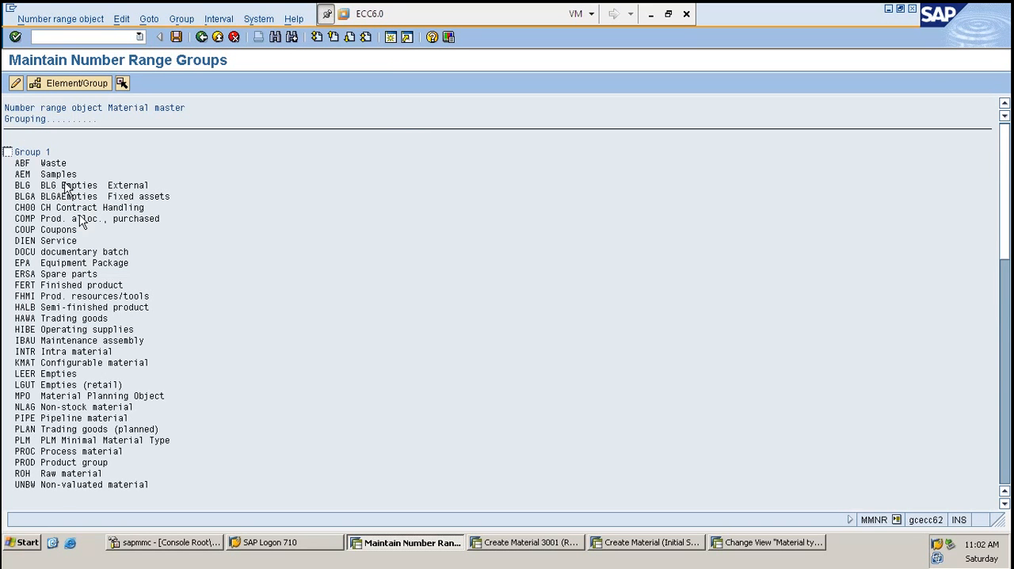
- Review the number range group list to locate the group holding ZROH and the new HARRY group
{"action": "scroll", "coordinate": [225, 239], "scroll_direction": "down", "scroll_amount": 1}
{"action": "scroll", "coordinate": [190, 325], "scroll_direction": "down", "scroll_amount": 4}
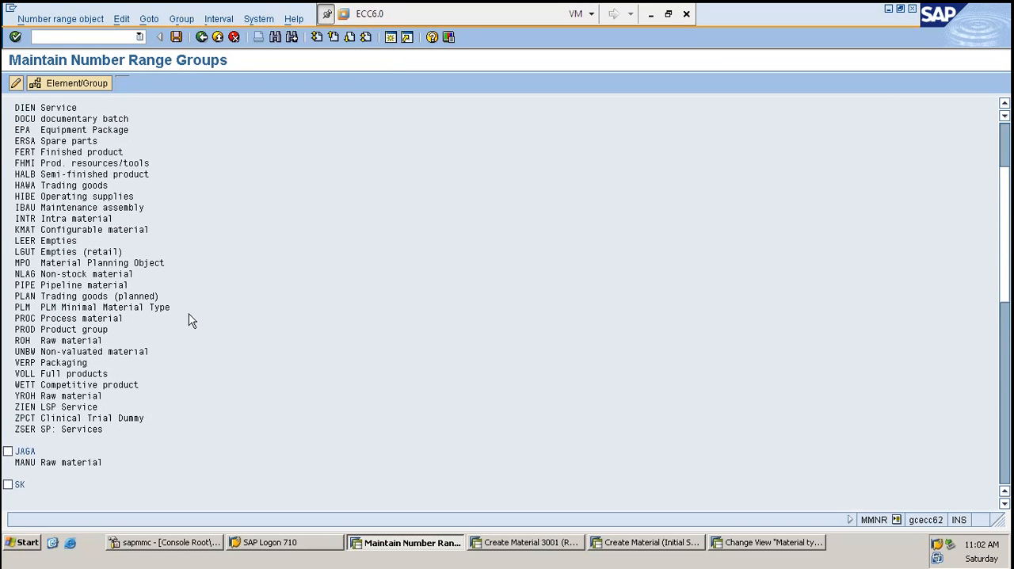
{"action": "scroll", "coordinate": [190, 322], "scroll_direction": "down", "scroll_amount": 5}
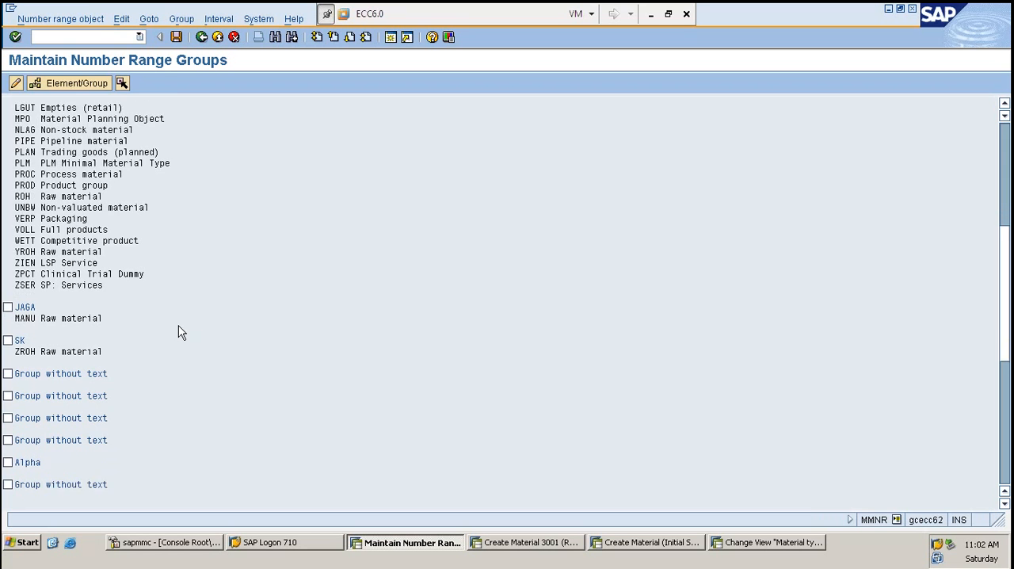
{"action": "scroll", "coordinate": [179, 323], "scroll_direction": "down", "scroll_amount": 5}
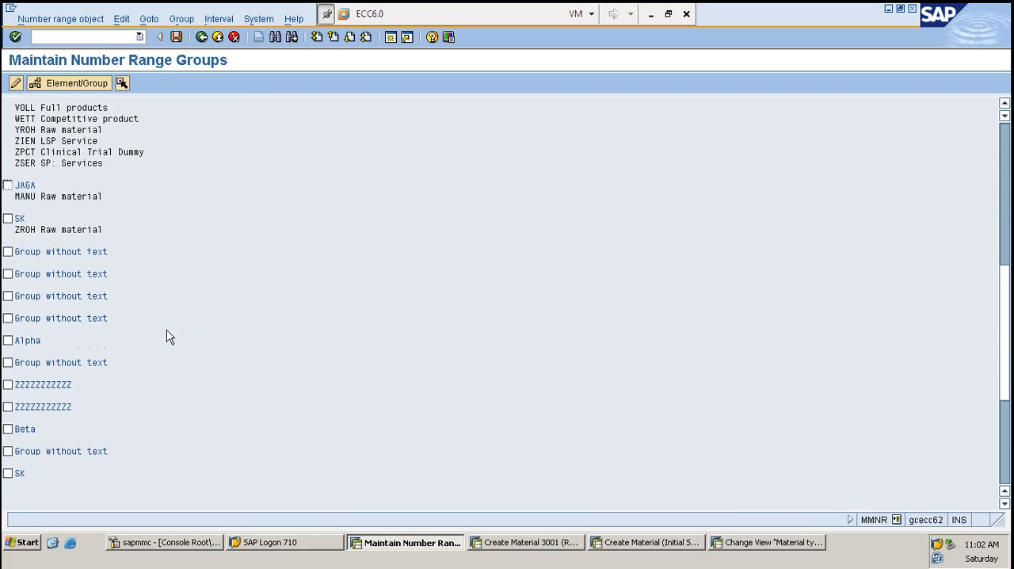
{"action": "scroll", "coordinate": [133, 384], "scroll_direction": "down", "scroll_amount": 2}
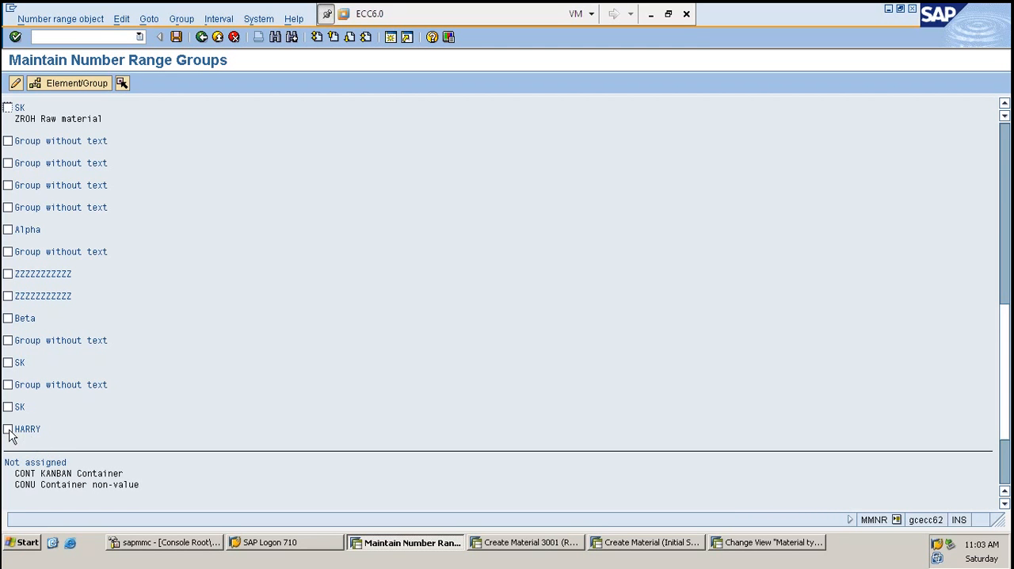
{"action": "left_click_drag", "start_coordinate": [22, 430], "coordinate": [198, 440]}
{"action": "left_click", "coordinate": [196, 434]}
{"action": "left_click", "coordinate": [141, 432]}
{"action": "scroll", "coordinate": [67, 385], "scroll_direction": "up", "scroll_amount": 1}
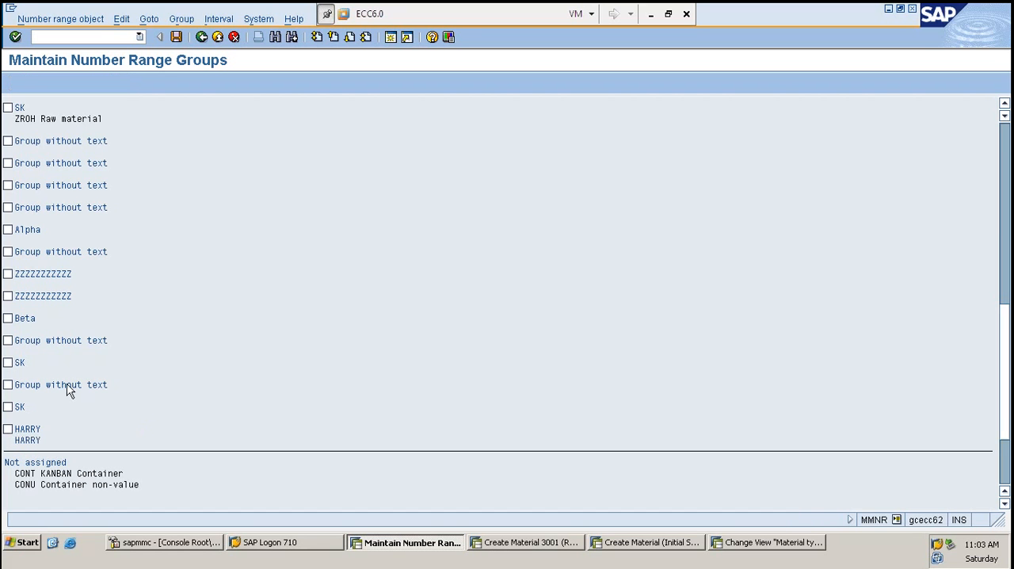
- Reassign material type ZROH from the SK group to the HARRY group and save the number range groups
{"action": "left_click", "coordinate": [32, 145]}
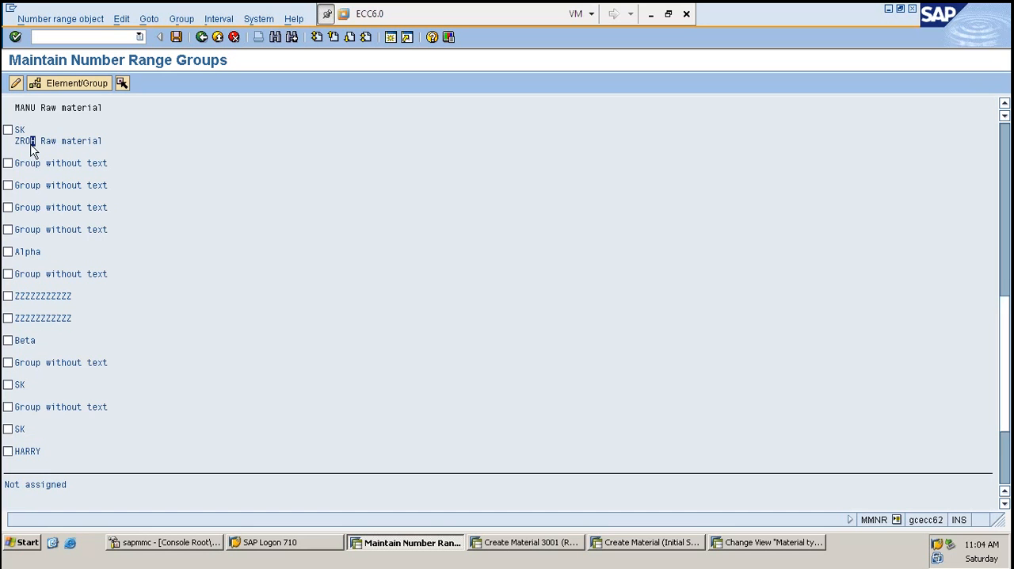
{"action": "scroll", "coordinate": [80, 333], "scroll_direction": "down", "scroll_amount": 2}
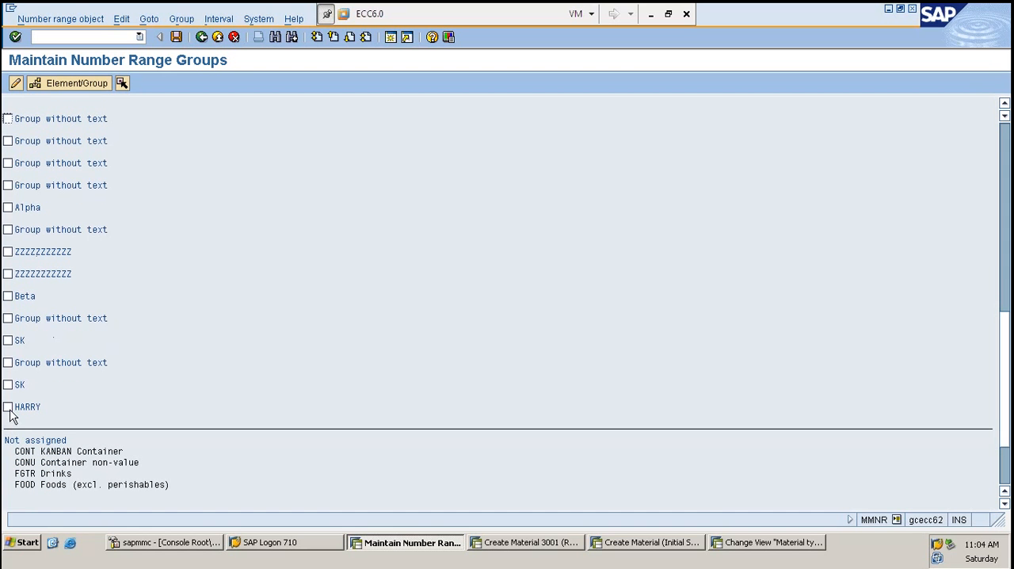
{"action": "left_click", "coordinate": [10, 407]}
{"action": "left_click", "coordinate": [70, 83]}
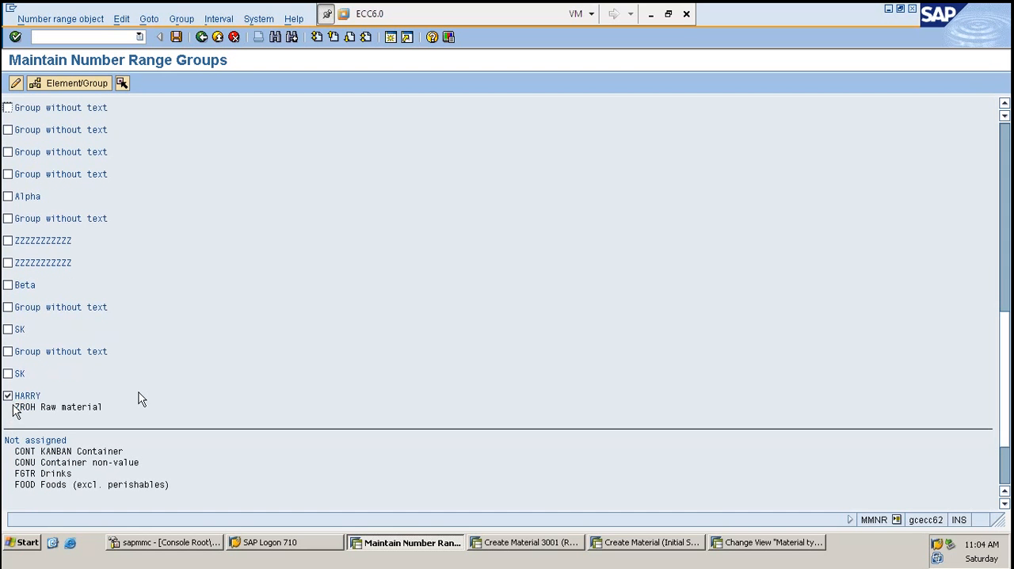
{"action": "key", "text": "ctrl+s"}
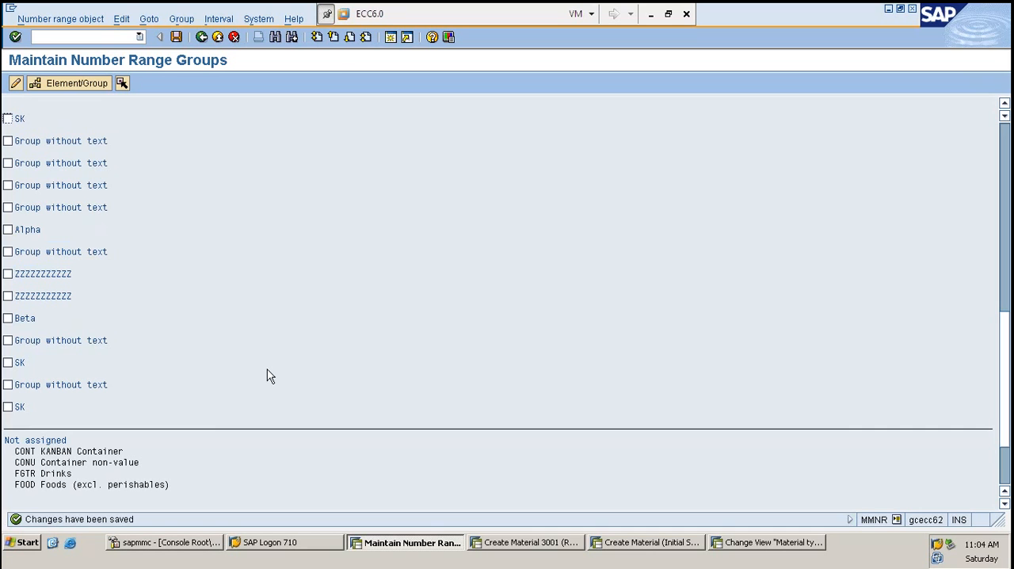
- In the Create Material 3001 session, restart MM01 and begin a ZROH material with the material number left blank
{"action": "left_click", "coordinate": [511, 546]}
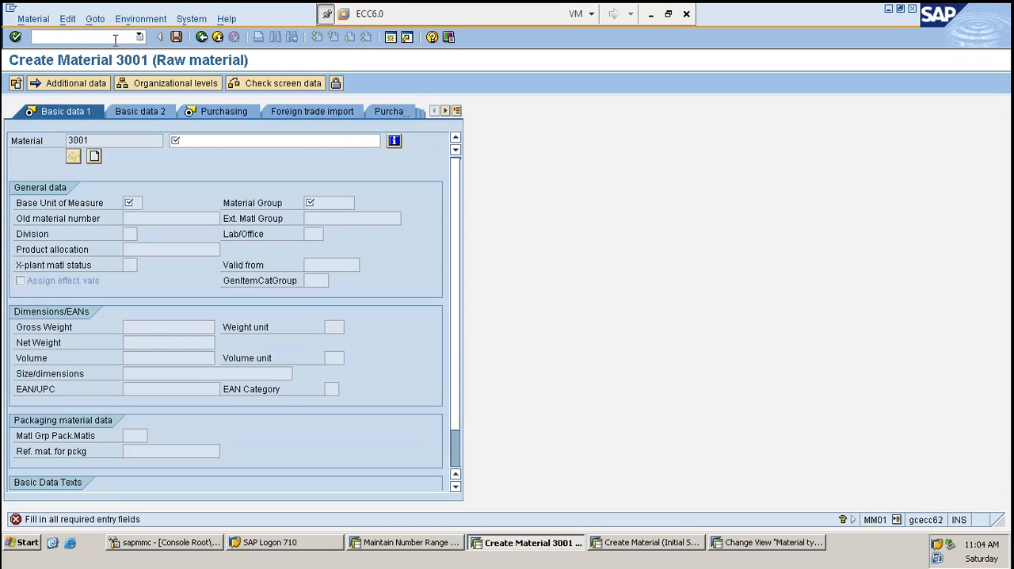
{"action": "left_click", "coordinate": [115, 37]}
{"action": "type", "text": "/NMM01"}
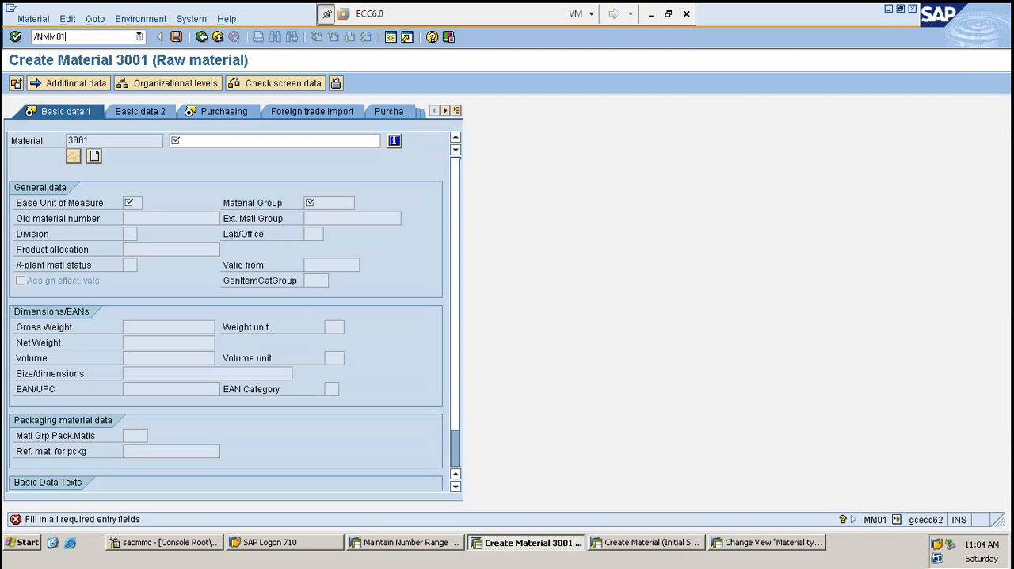
{"action": "key", "text": "Return"}
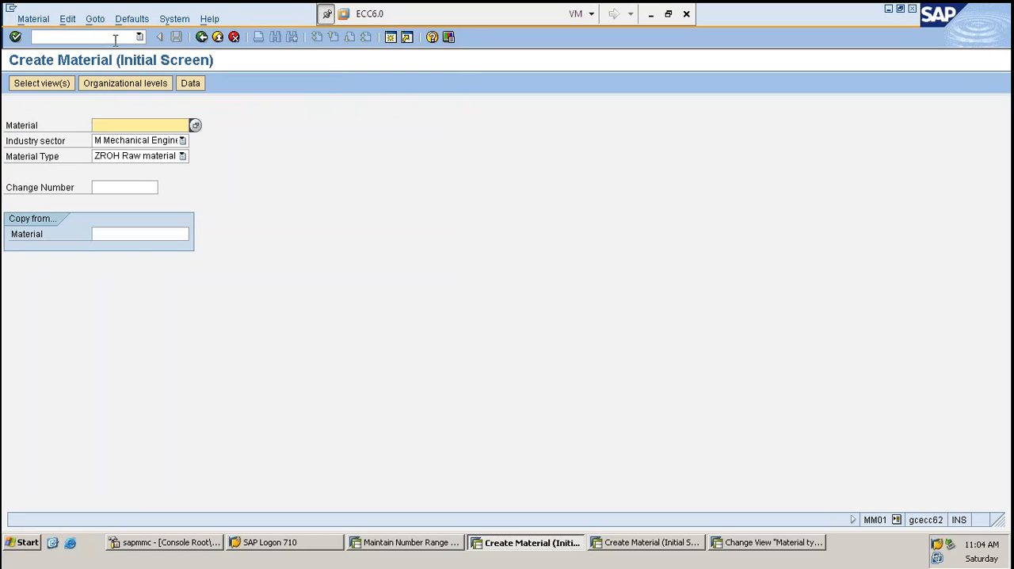
{"action": "key", "text": "Return"}
{"action": "key", "text": "Return"}
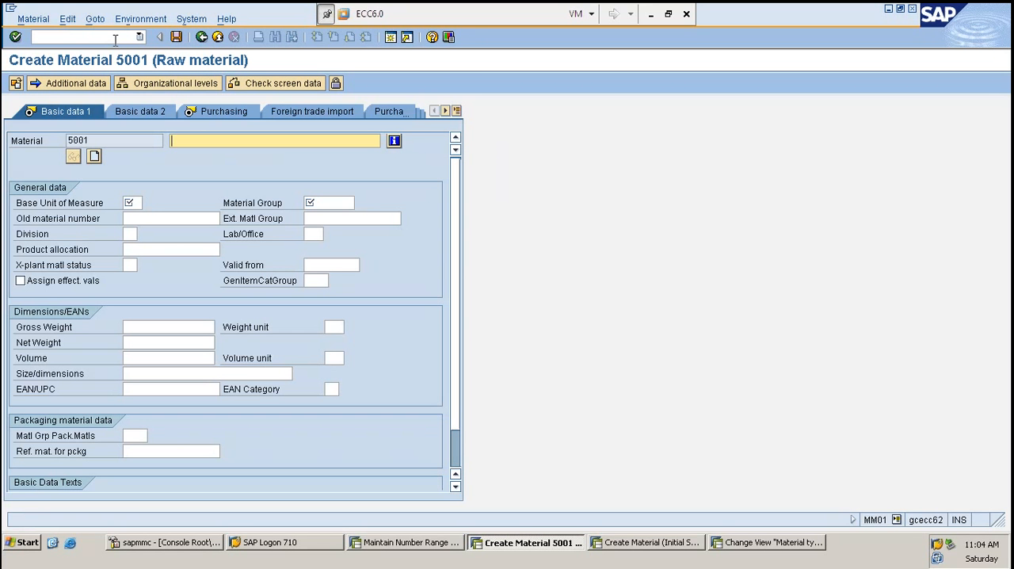
- Fill in the basic data with description TEST, base unit of measure PC and material group 00103, and continue to purchasing
{"action": "type", "text": "TEST"}
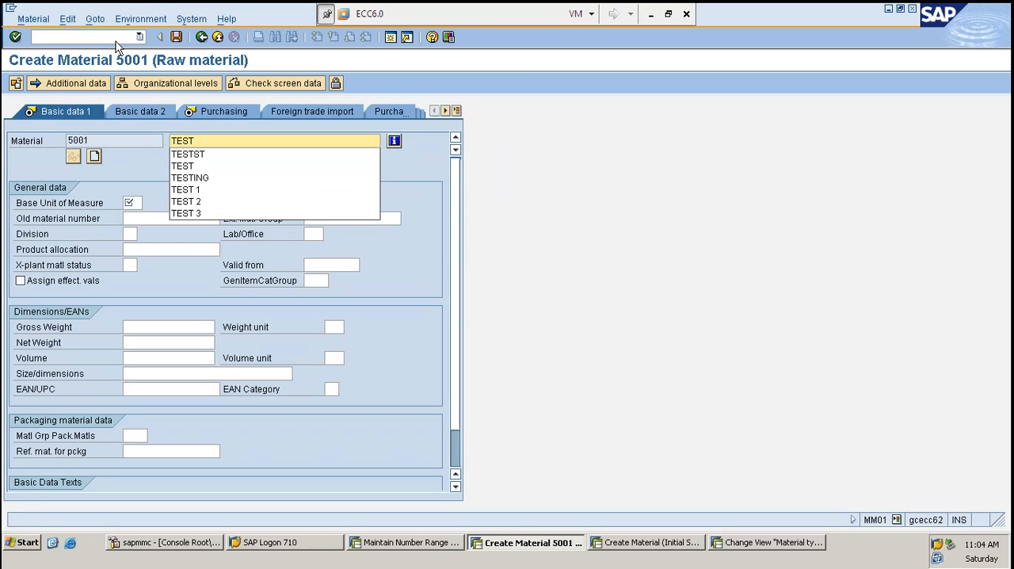
{"action": "key", "text": "Tab"}
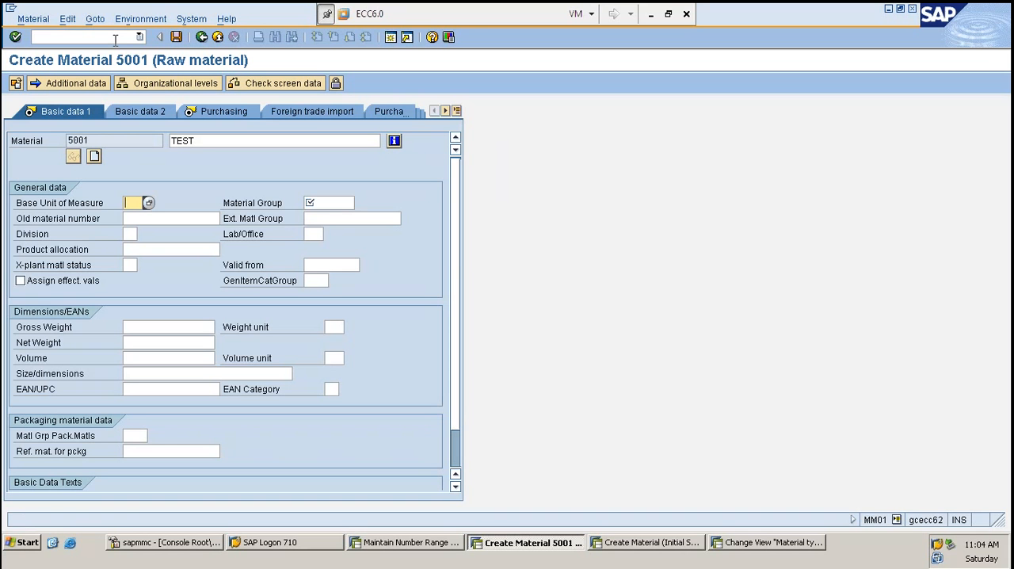
{"action": "type", "text": "PC"}
{"action": "key", "text": "Tab"}
{"action": "type", "text": "0"}
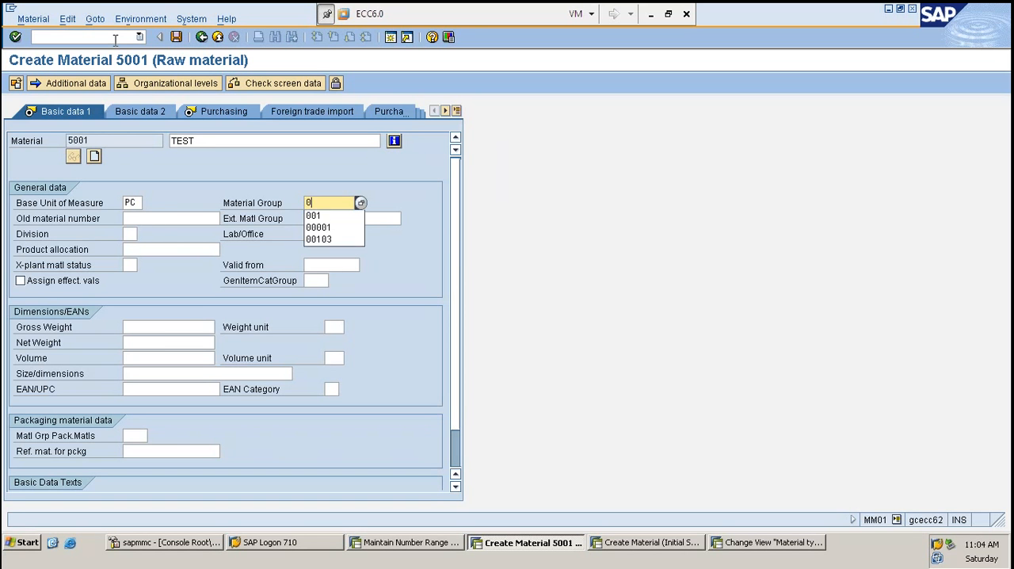
{"action": "type", "text": "0103"}
{"action": "key", "text": "Tab"}
{"action": "key", "text": "Tab"}
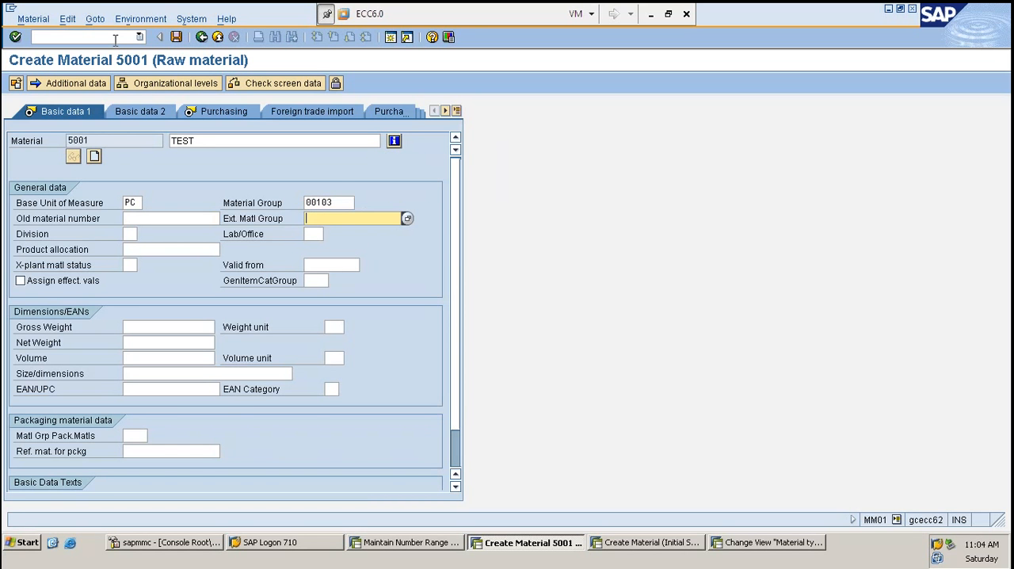
{"action": "key", "text": "Return"}
- Enter purchasing group 001, valuation class 3000 and moving price 100, and save the material
{"action": "key", "text": "Return"}
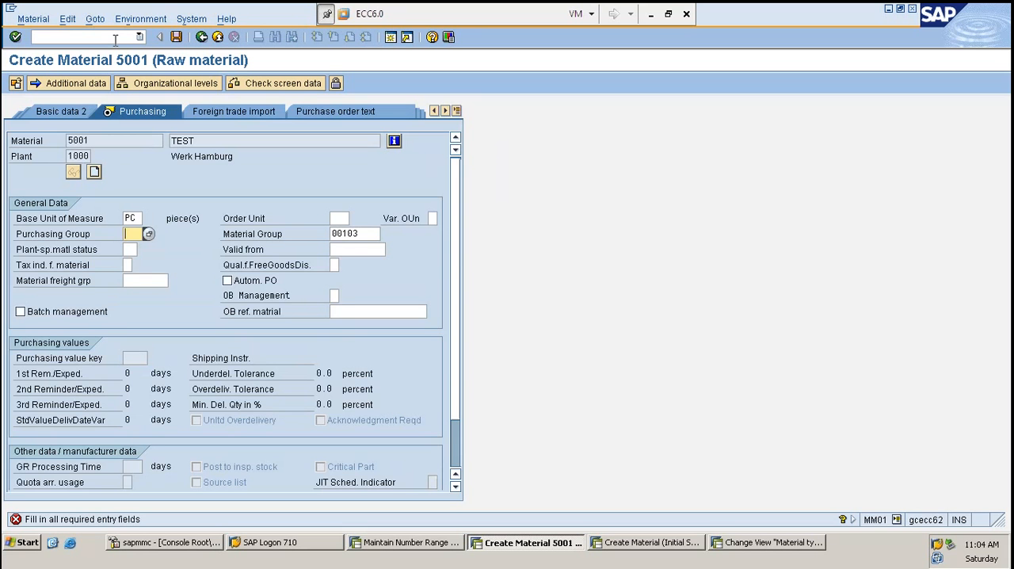
{"action": "type", "text": "001"}
{"action": "key", "text": "Return"}
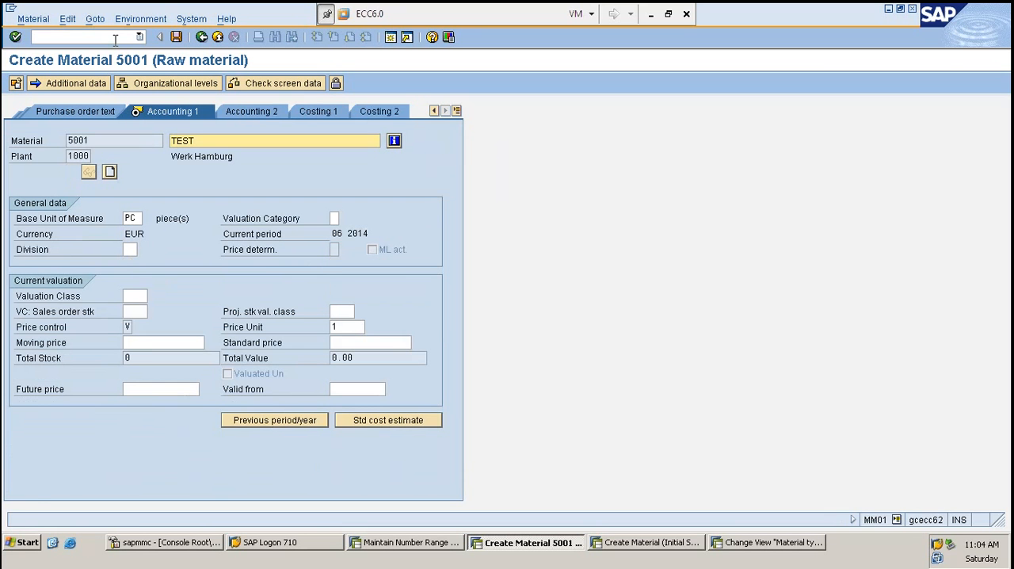
{"action": "type", "text": "3000"}
{"action": "key", "text": "Tab"}
{"action": "key", "text": "Tab"}
{"action": "key", "text": "Tab"}
{"action": "key", "text": "Tab"}
{"action": "key", "text": "Tab"}
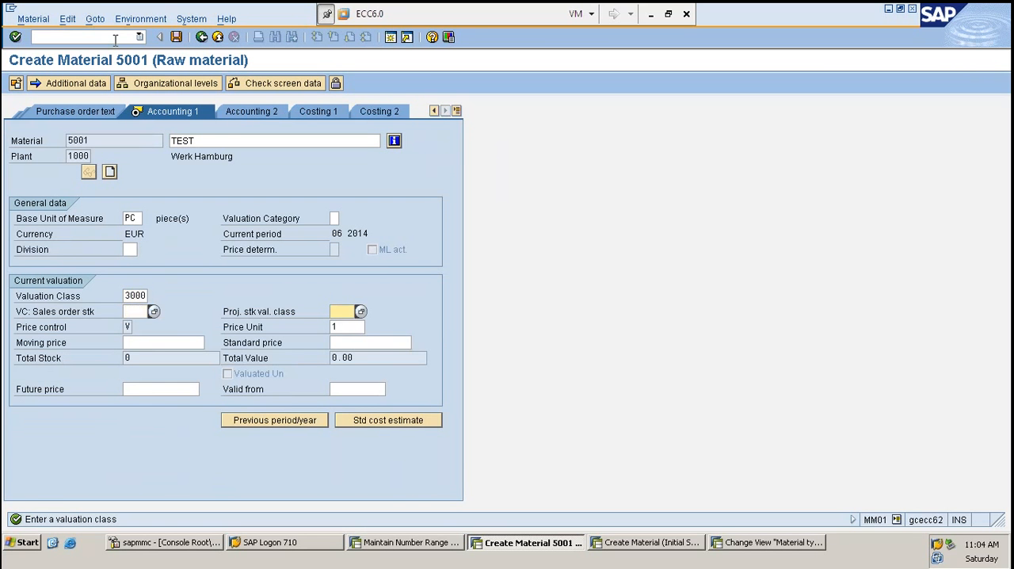
{"action": "type", "text": "100"}
{"action": "key", "text": "Return"}
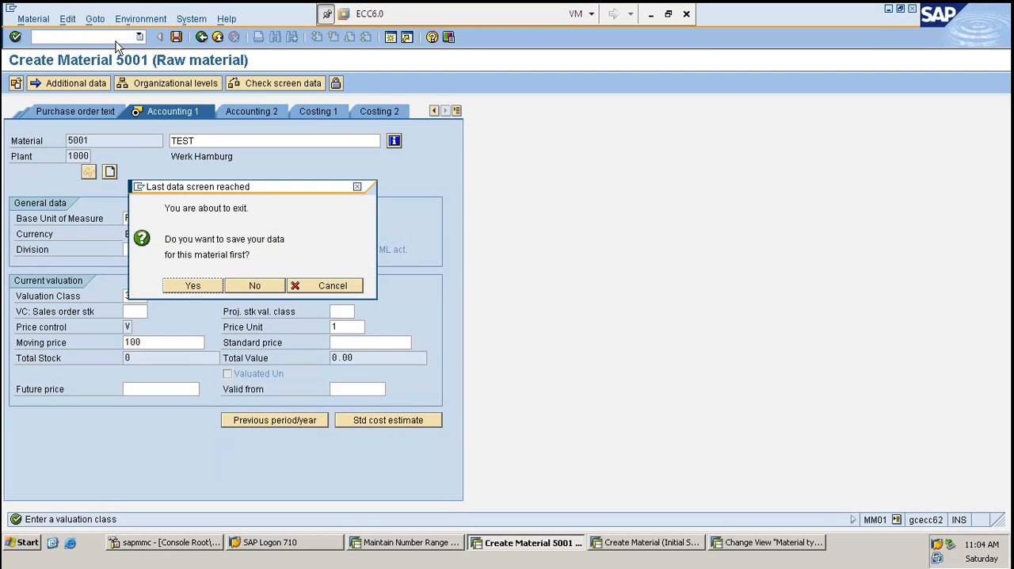
{"action": "key", "text": "Return"}
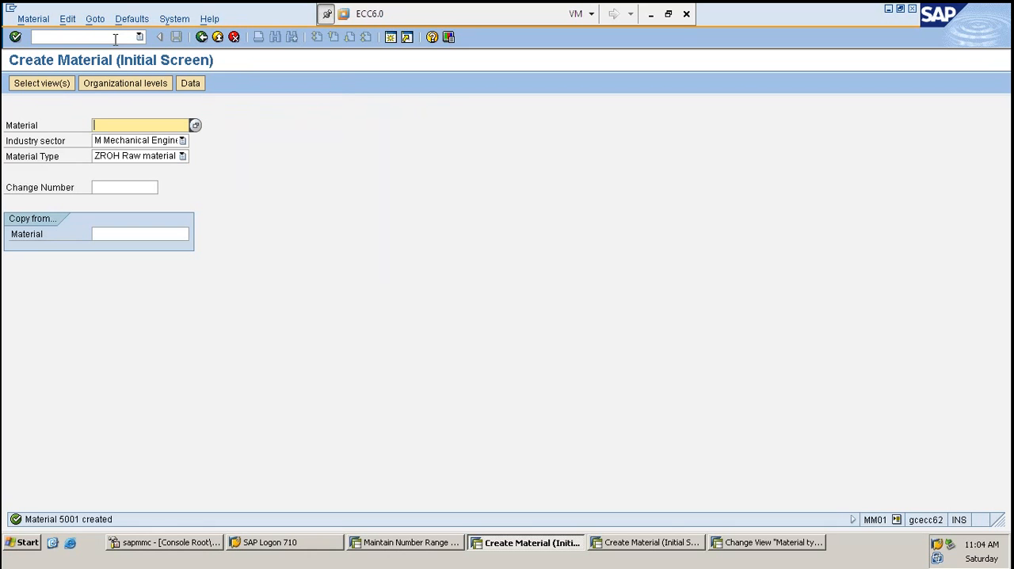
- Try to create a ZROH material with the external number TE11
{"action": "type", "text": "TE"}
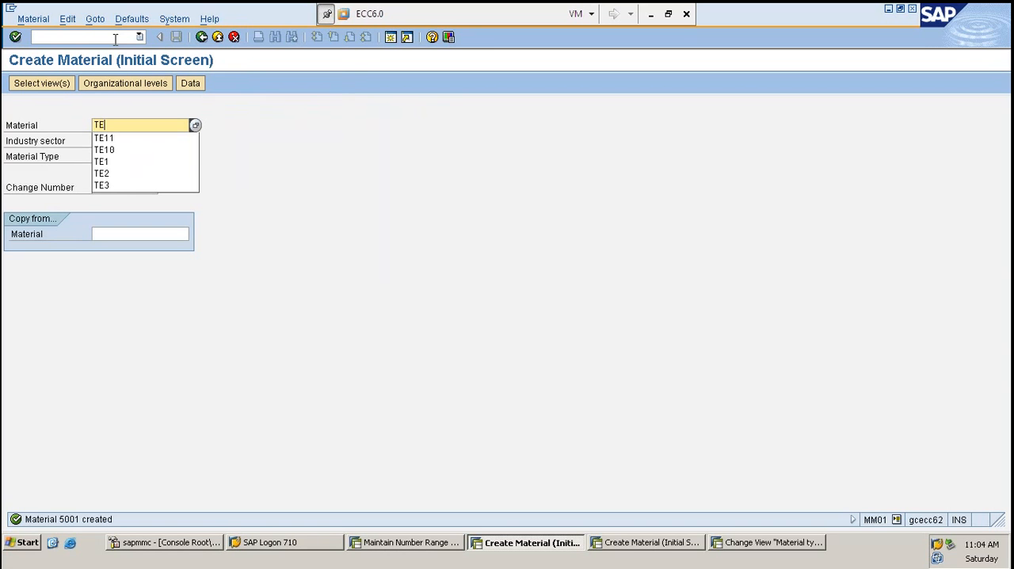
{"action": "type", "text": "11"}
{"action": "key", "text": "Return"}
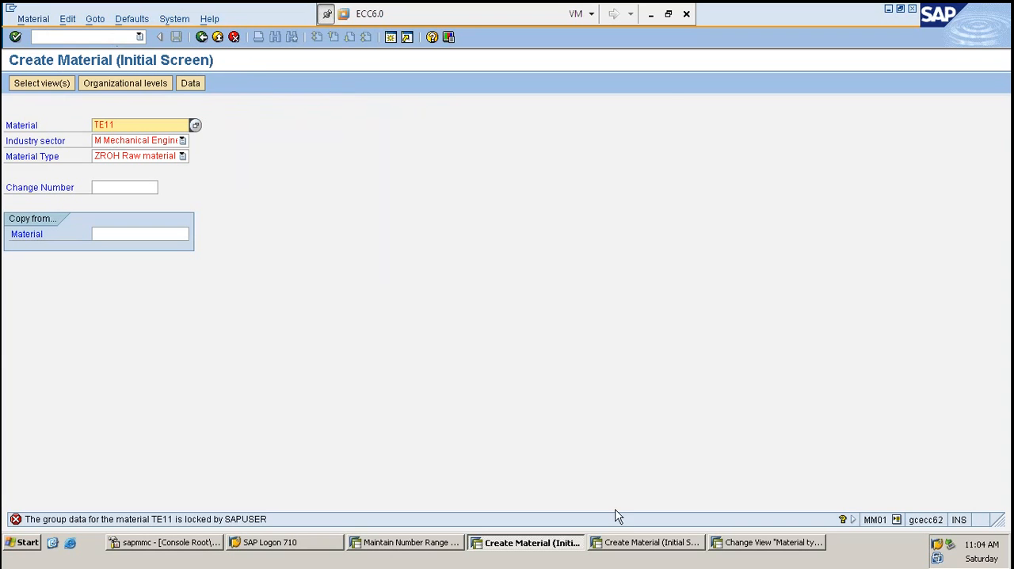
- Enable external number assignment without check in the ZROH material type details and save the change
{"action": "left_click", "coordinate": [796, 552]}
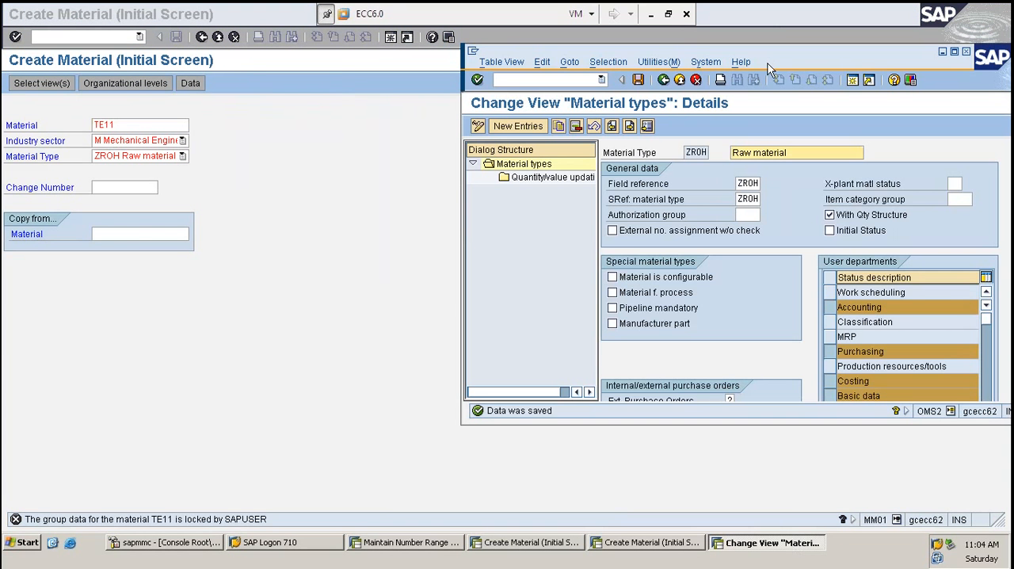
{"action": "double_click", "coordinate": [792, 57]}
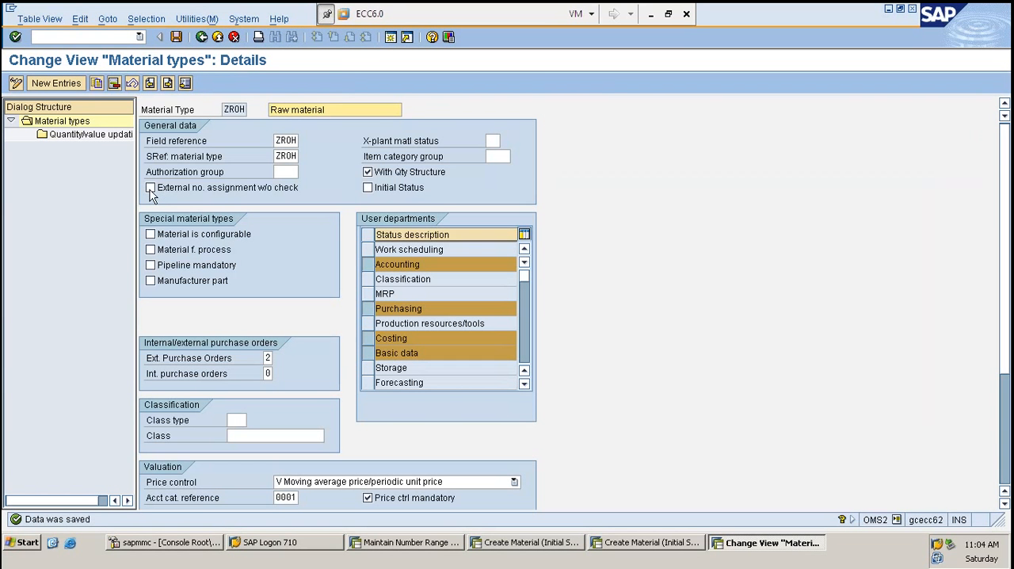
{"action": "left_click", "coordinate": [150, 188]}
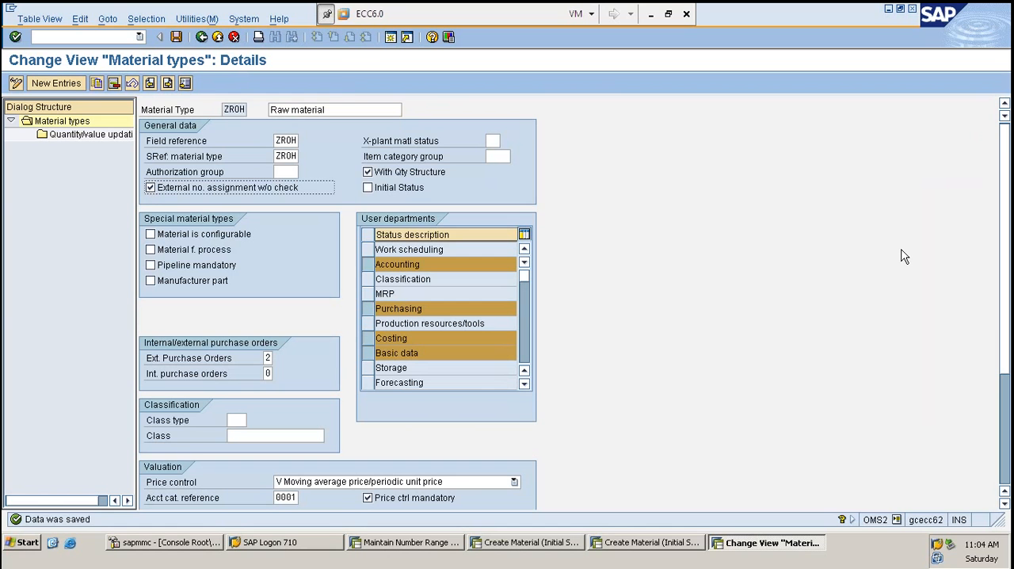
{"action": "key", "text": "ctrl+s"}
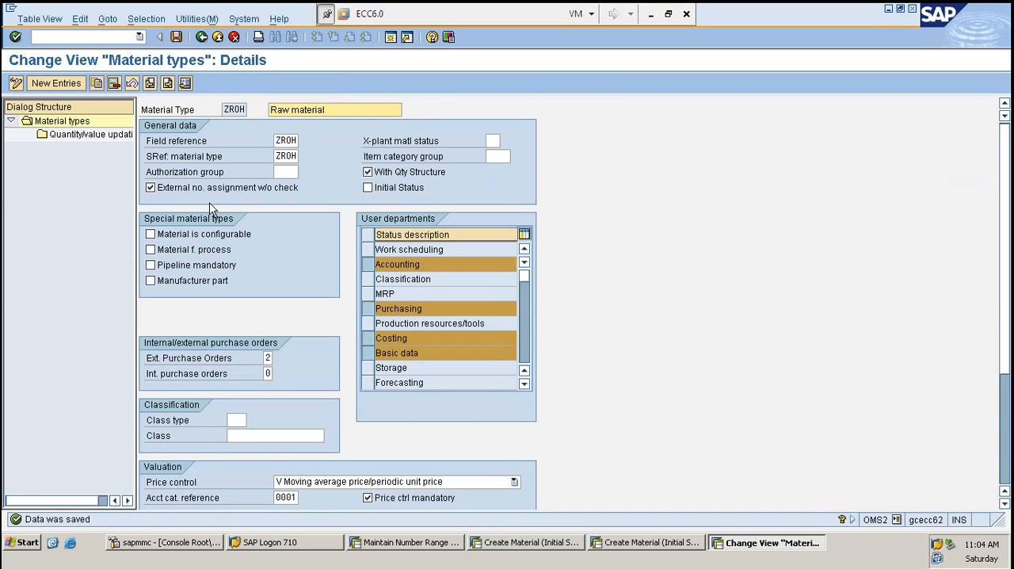
{"action": "left_click", "coordinate": [150, 188]}
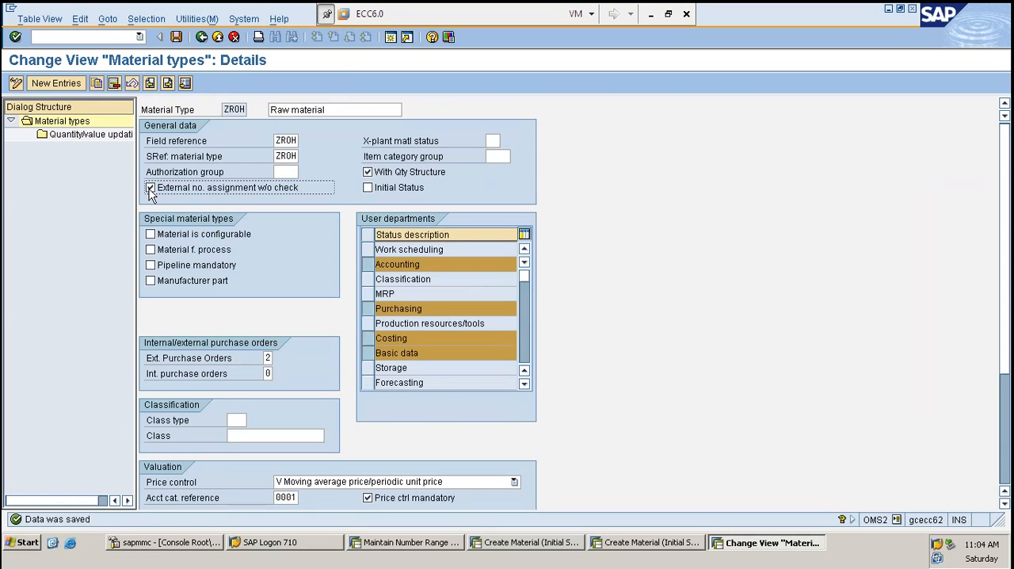
{"action": "key", "text": "ctrl+s"}
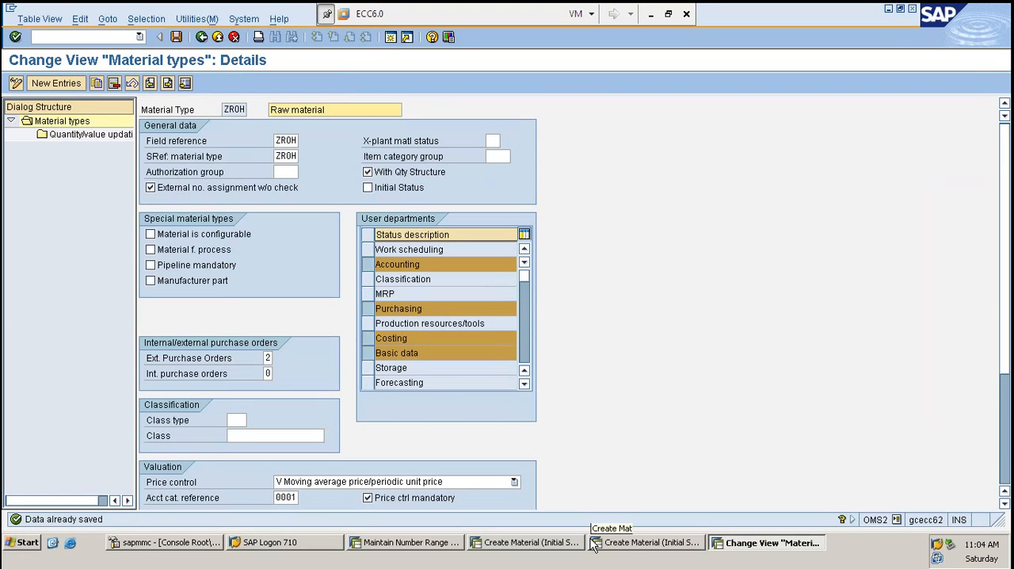
- Switch to the other Create Material session and restart MM01, dismissing the view selection
{"action": "left_click", "coordinate": [593, 543]}
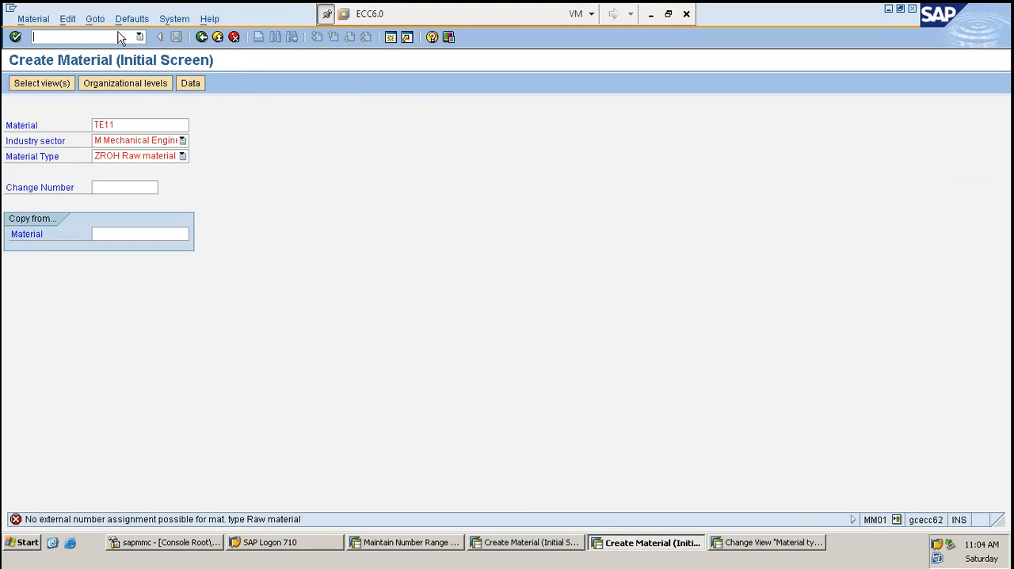
{"action": "type", "text": "/NMM01"}
{"action": "key", "text": "Return"}
{"action": "key", "text": "Return"}
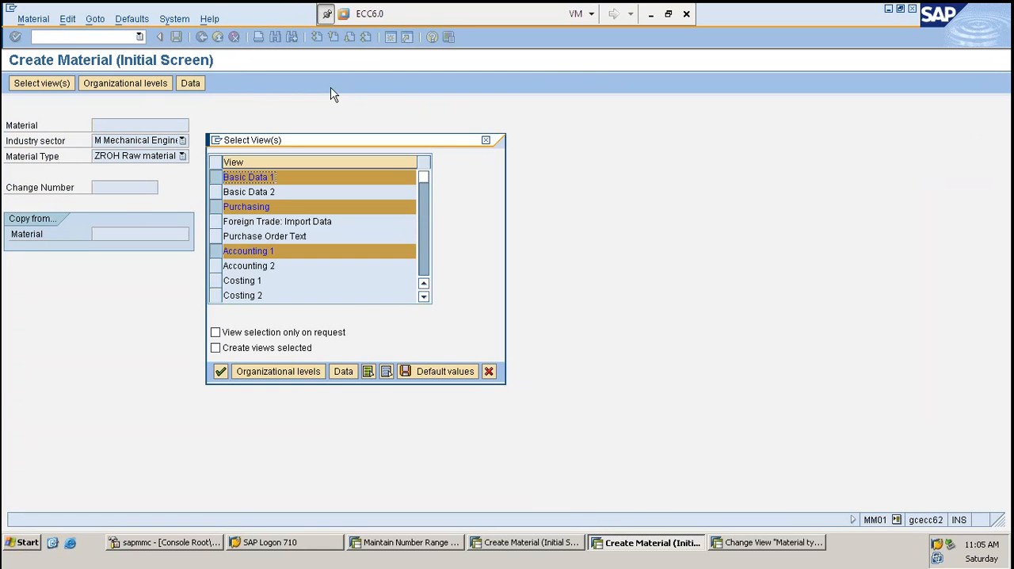
{"action": "key", "text": "Escape"}
- Begin creating a ZROH material with the external number TE11, and return to the ZROH material type details
{"action": "type", "text": "TE"}
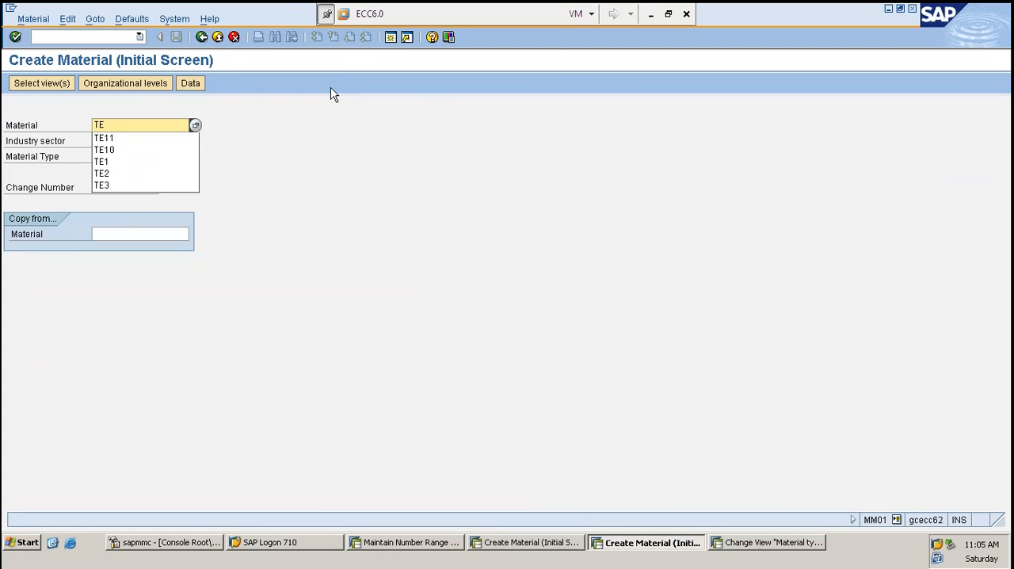
{"action": "type", "text": "11"}
{"action": "key", "text": "Return"}
{"action": "key", "text": "Return"}
{"action": "key", "text": "Return"}
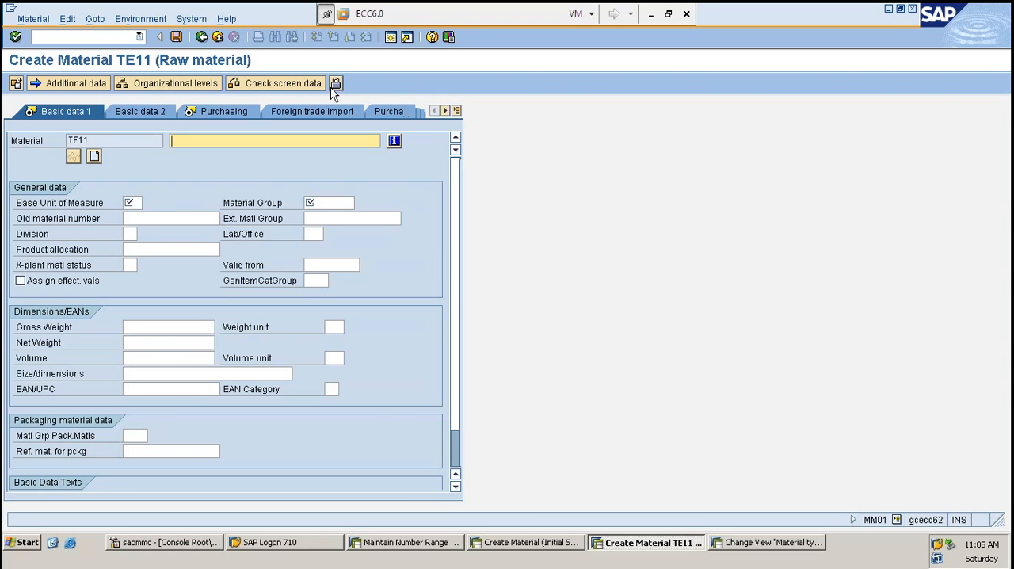
{"action": "key", "text": "alt+Tab"}
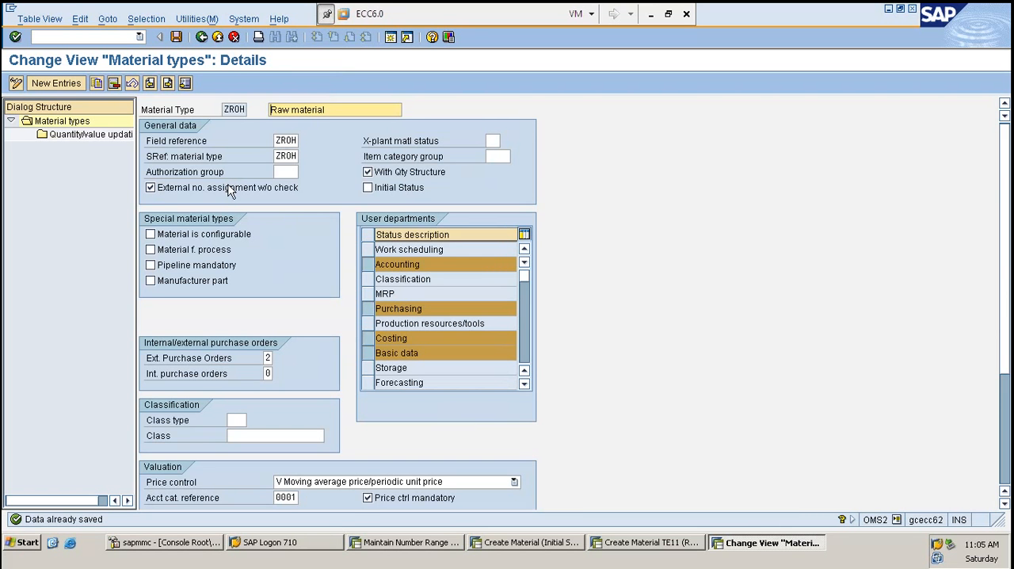
- Clear external number assignment without check for ZROH, and abandon the TE11 material by restarting its session with /nMM01
{"action": "left_click", "coordinate": [233, 192]}
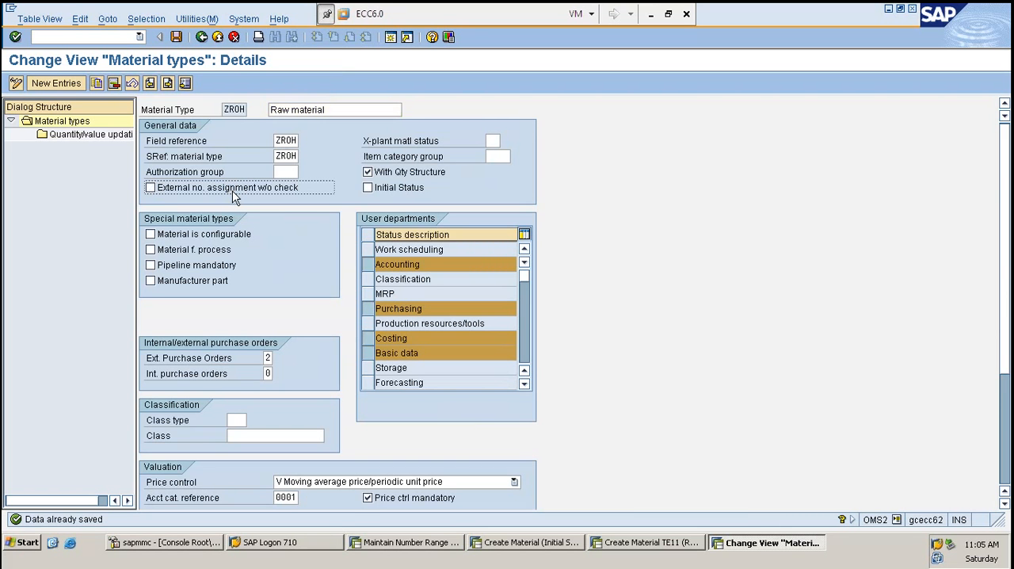
{"action": "key", "text": "alt+Tab"}
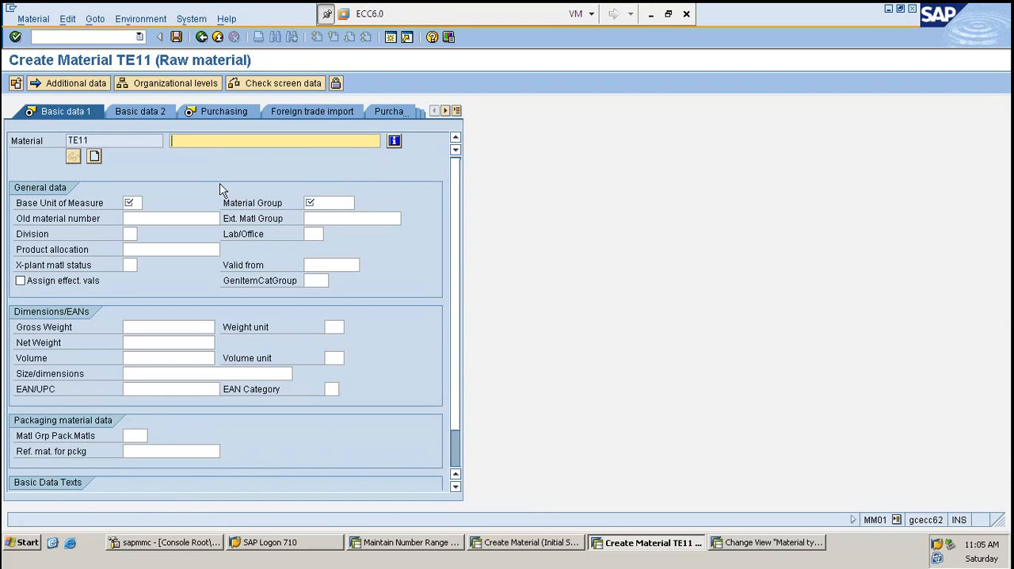
{"action": "left_click", "coordinate": [82, 36]}
{"action": "type", "text": "/nmm01"}
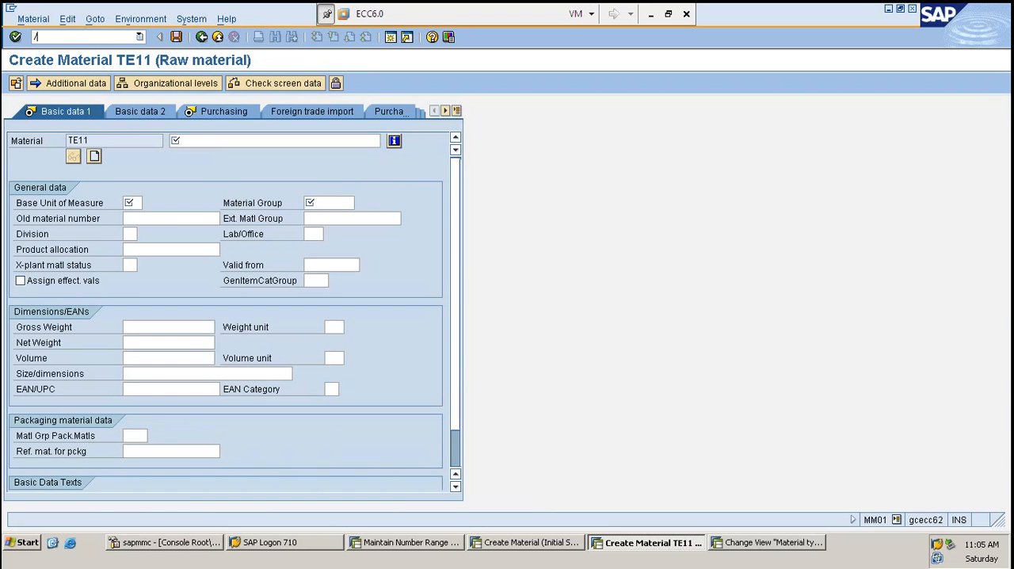
{"action": "key", "text": "Return"}
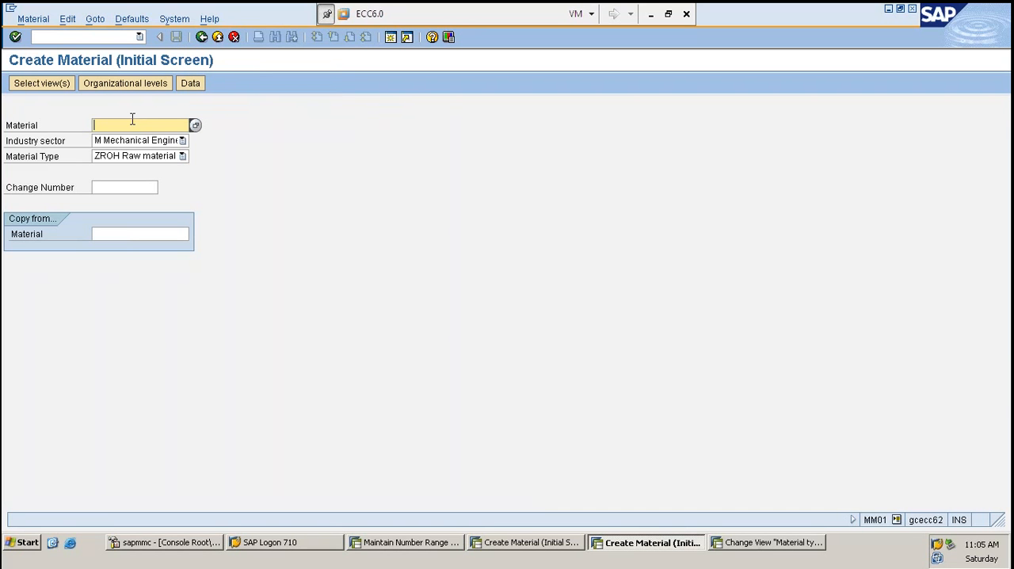
- Switch to the Maintain Number Range Groups session to review the material number range groups
{"action": "key", "text": "alt+Tab"}
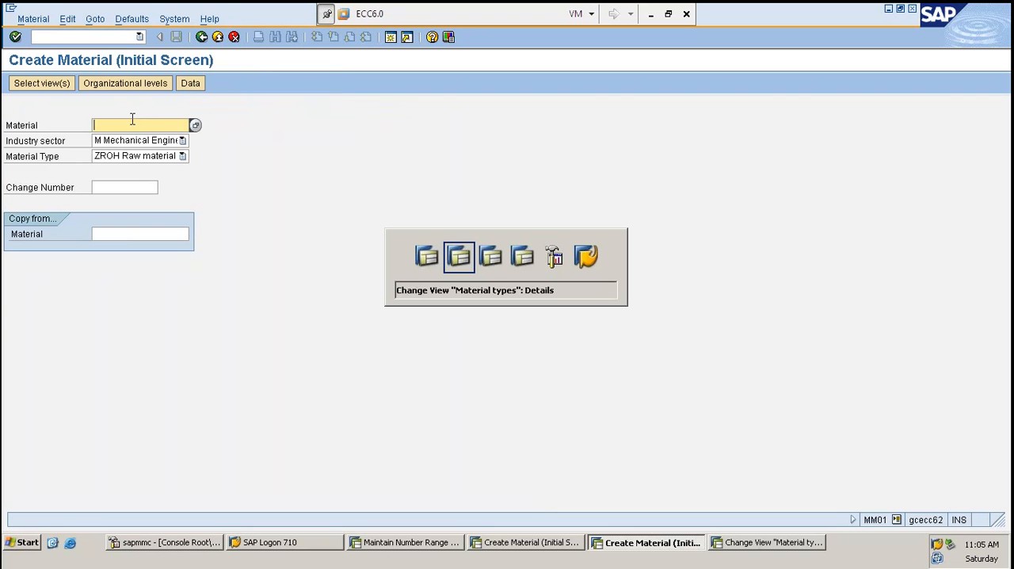
{"action": "key", "text": "alt+Tab"}
{"action": "key", "text": "alt+shift+Tab"}
{"action": "key", "text": "alt+shift+Tab"}
{"action": "key", "text": "alt+shift+Tab"}
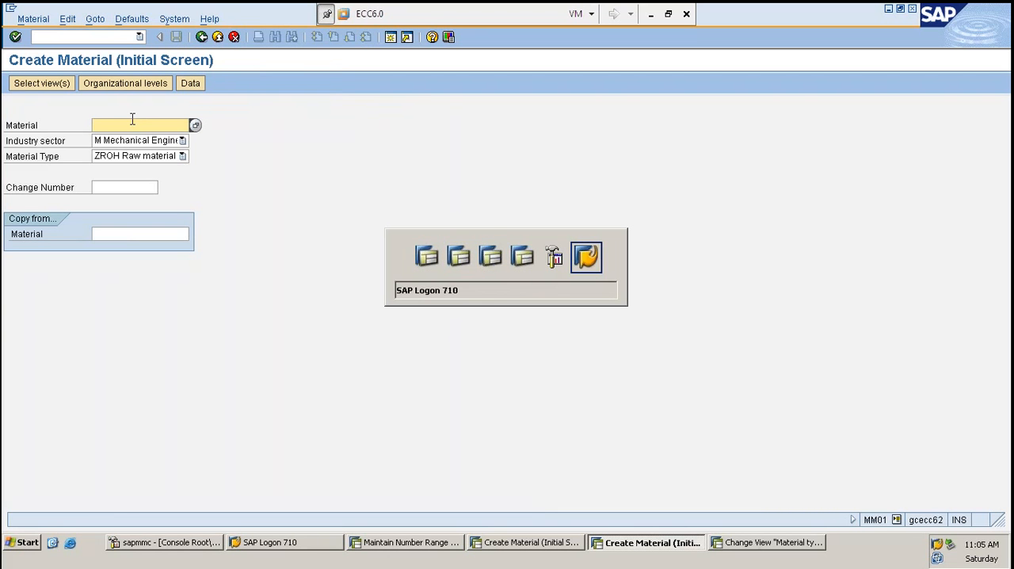
{"action": "key", "text": "alt+shift+Tab"}
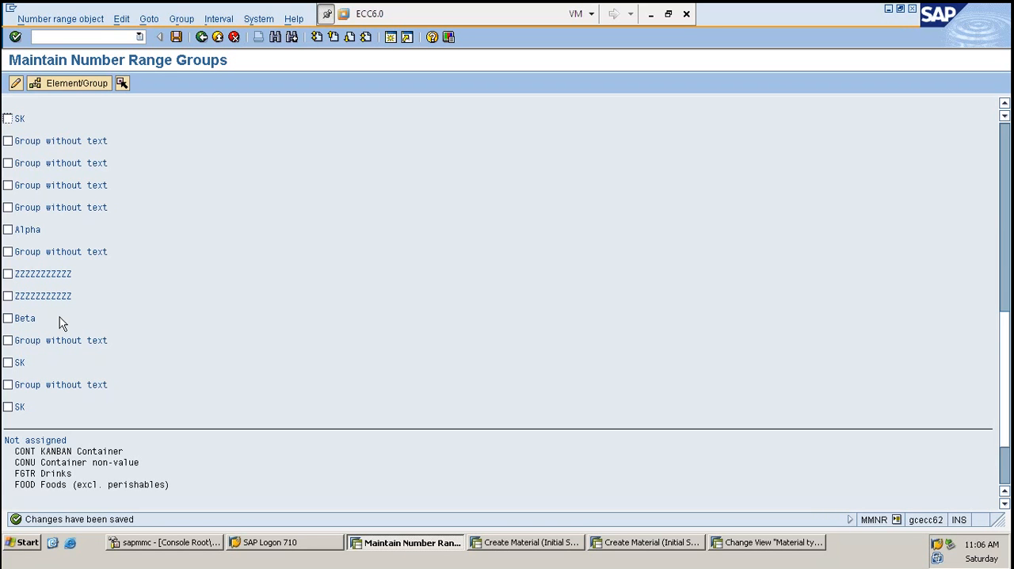
- Return to the ZROH material type details and save them with external number assignment without check enabled
{"action": "key", "text": "alt+Tab"}
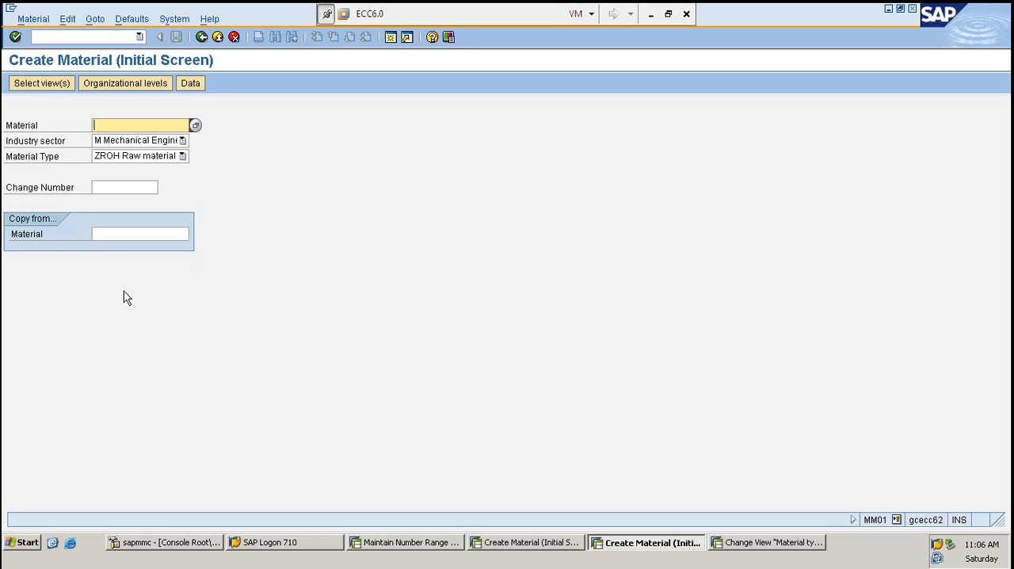
{"action": "key", "text": "alt+Tab"}
{"action": "key", "text": "alt+Tab"}
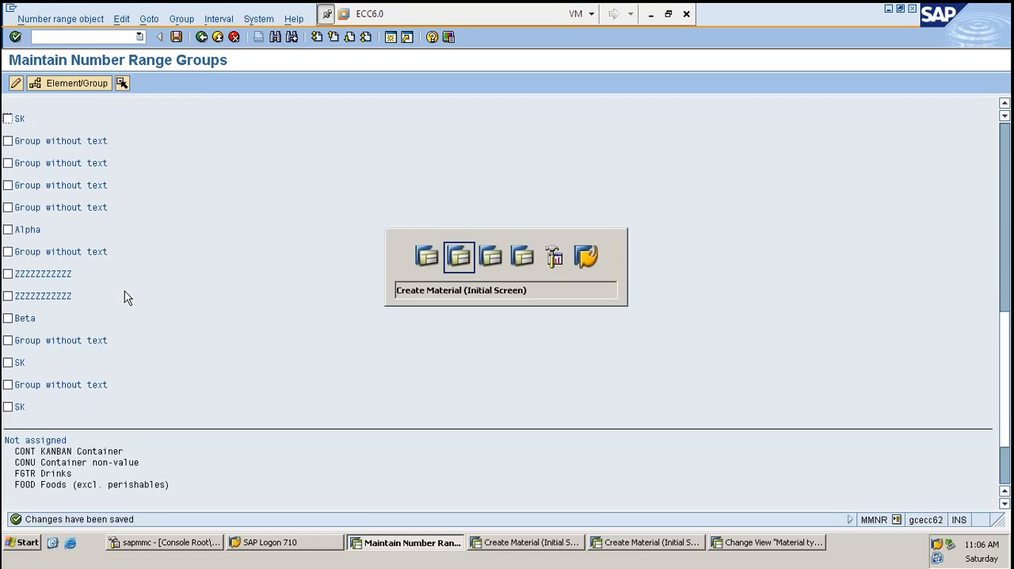
{"action": "key", "text": "alt+Tab"}
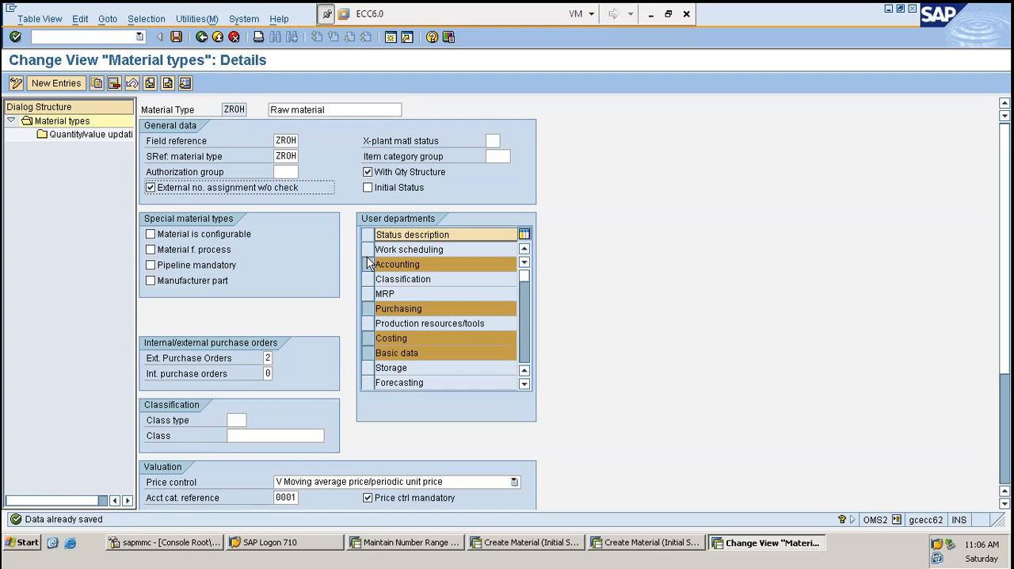
{"action": "left_click", "coordinate": [176, 37]}
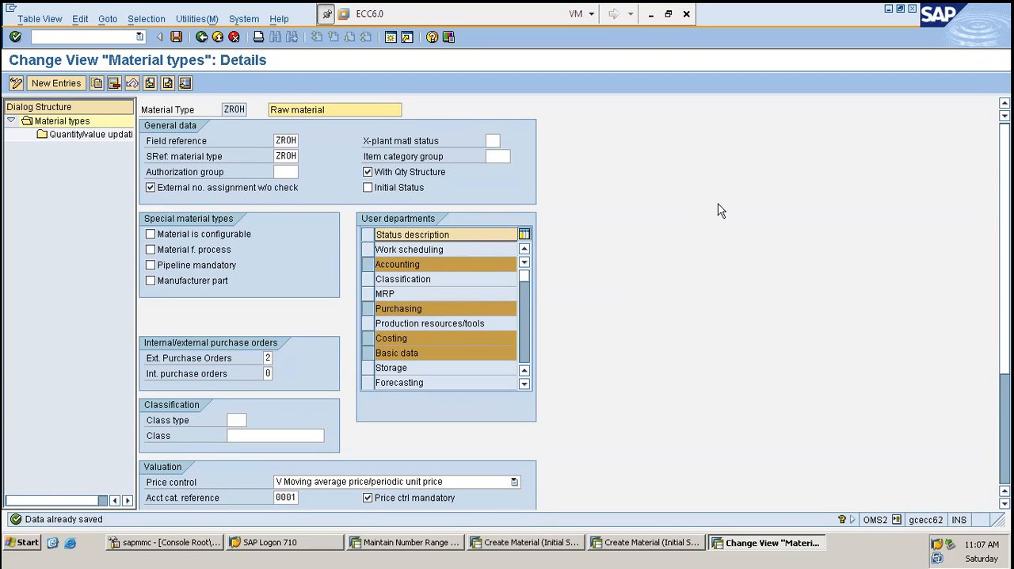
- Switch to the Excel outline and make the Number Ranges and Material Group entries in A16:A17 bold
{"action": "key", "text": "alt+Tab"}
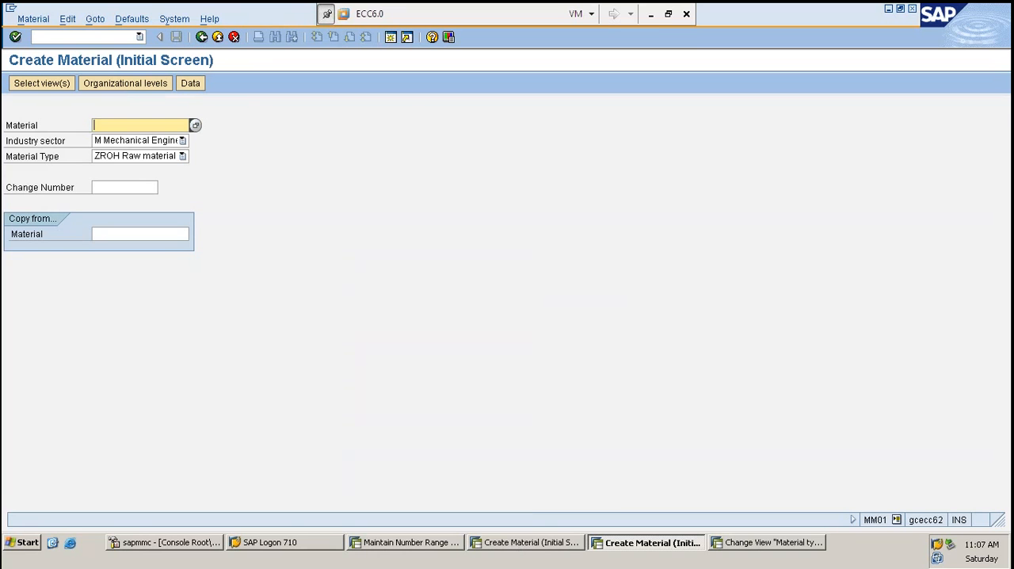
{"action": "left_click", "coordinate": [651, 14]}
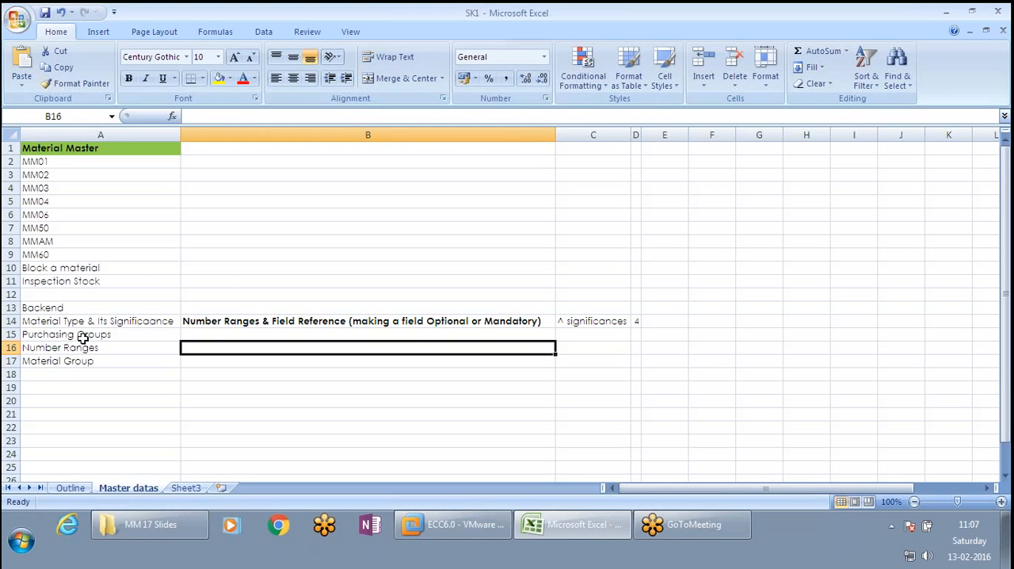
{"action": "left_click_drag", "start_coordinate": [89, 348], "coordinate": [122, 359]}
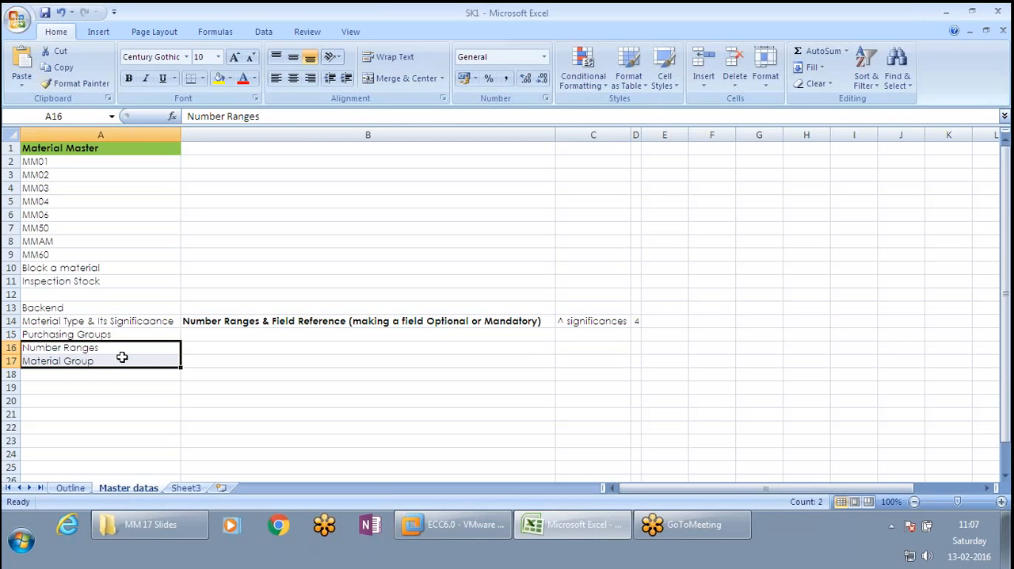
{"action": "key", "text": "ctrl+b"}
{"action": "left_click", "coordinate": [373, 321]}
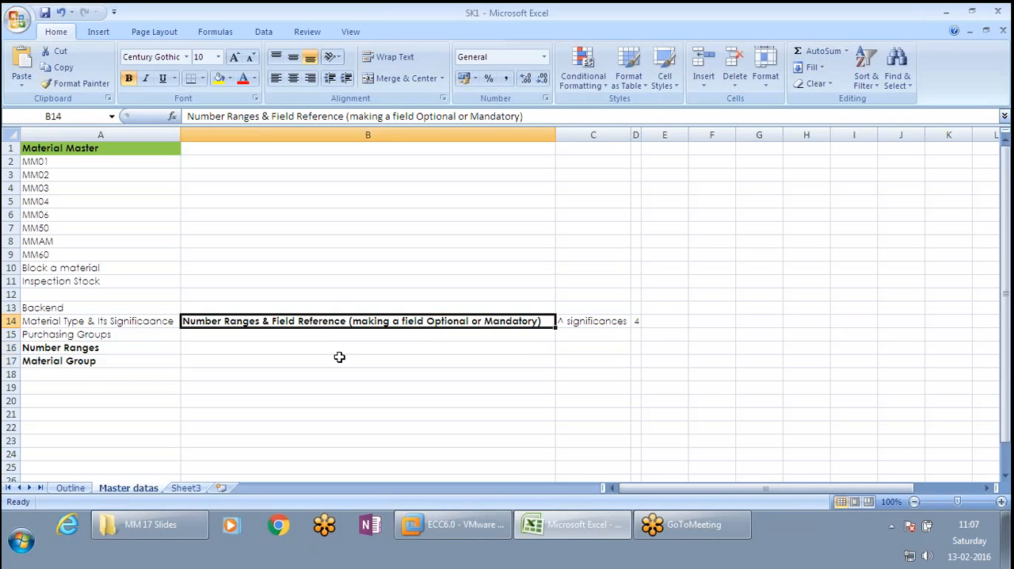
{"action": "double_click", "coordinate": [428, 321]}
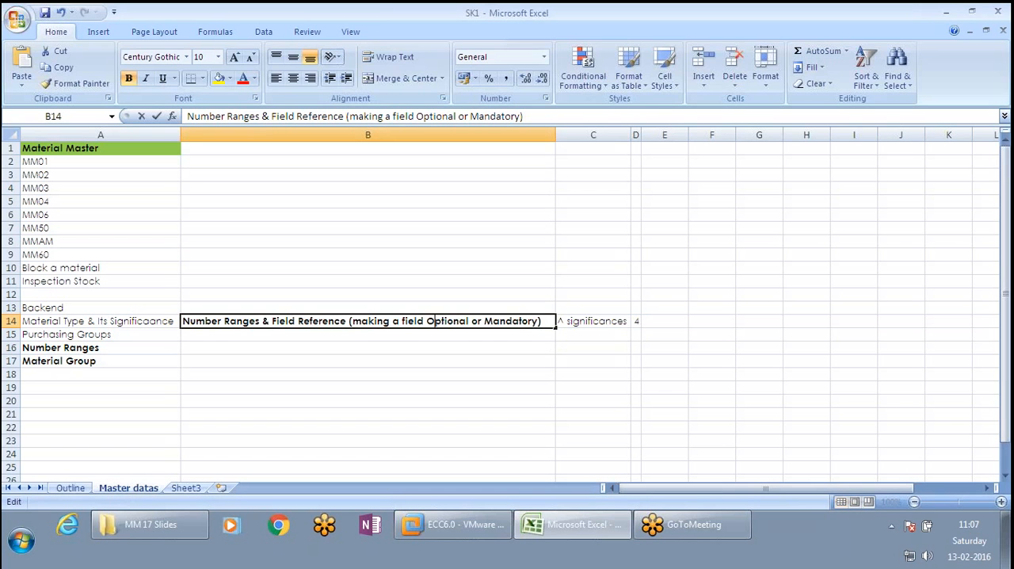
{"action": "left_click_drag", "start_coordinate": [547, 321], "coordinate": [169, 323]}
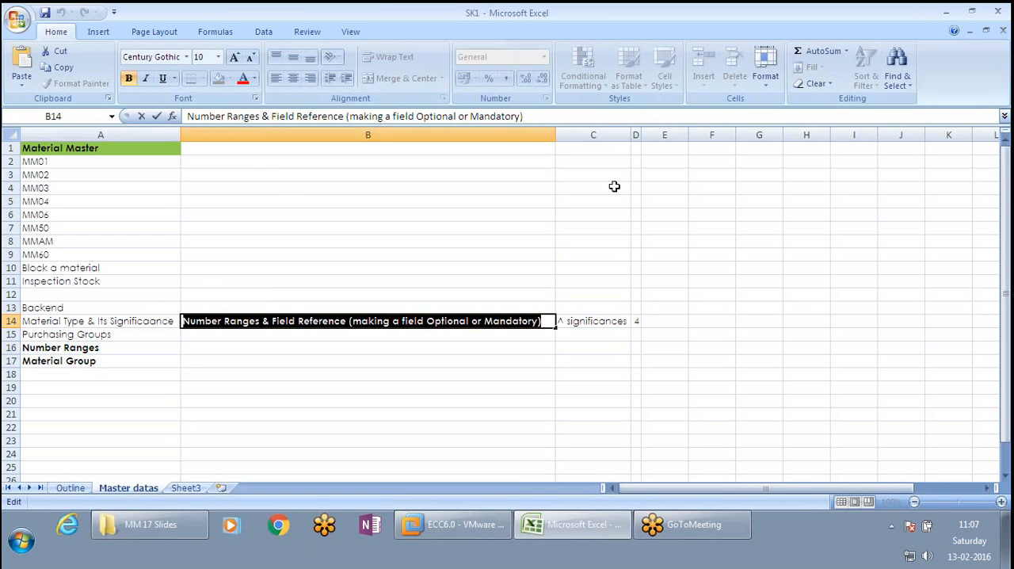
{"action": "left_click", "coordinate": [637, 136]}
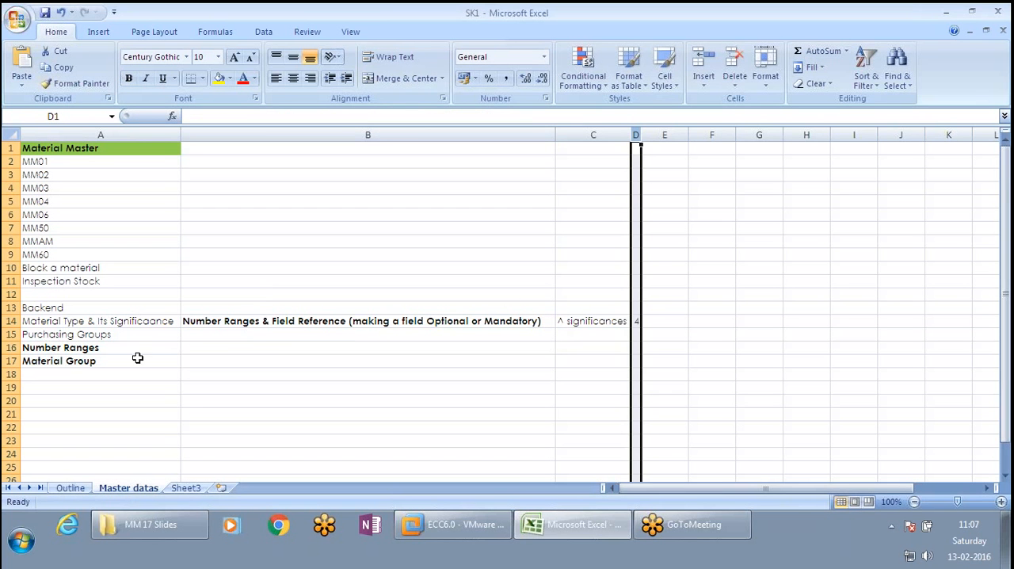
{"action": "left_click", "coordinate": [369, 346]}
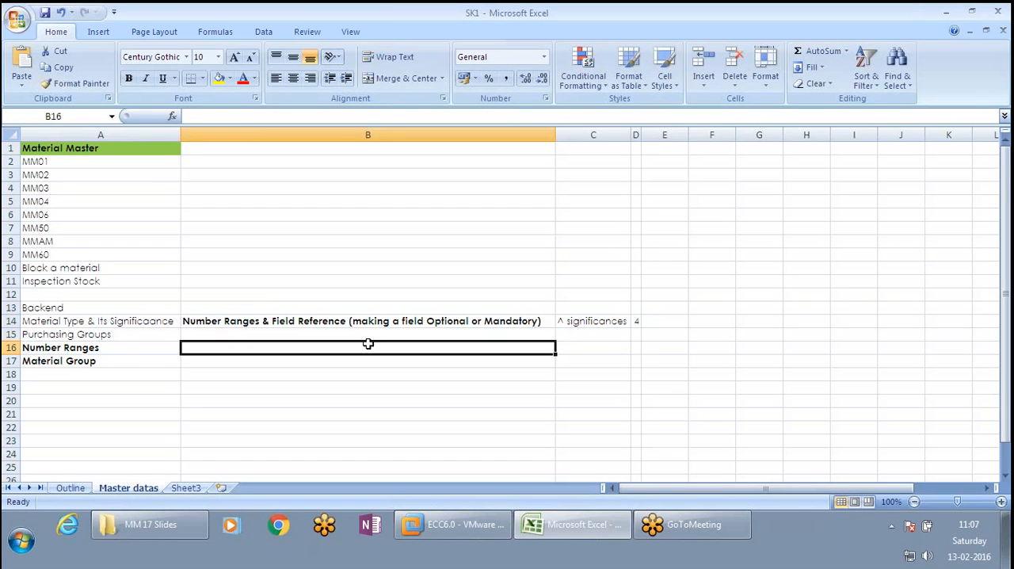
- Move the Purchasing Groups entry from cell A15 to A20
{"action": "left_click", "coordinate": [95, 335]}
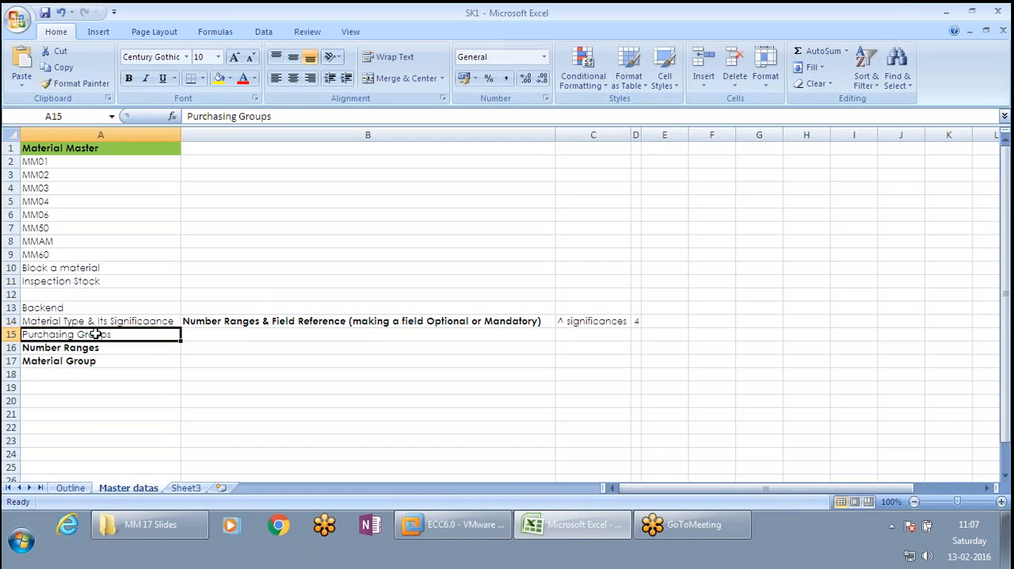
{"action": "key", "text": "ctrl+x"}
{"action": "left_click", "coordinate": [85, 399]}
{"action": "key", "text": "ctrl+v"}
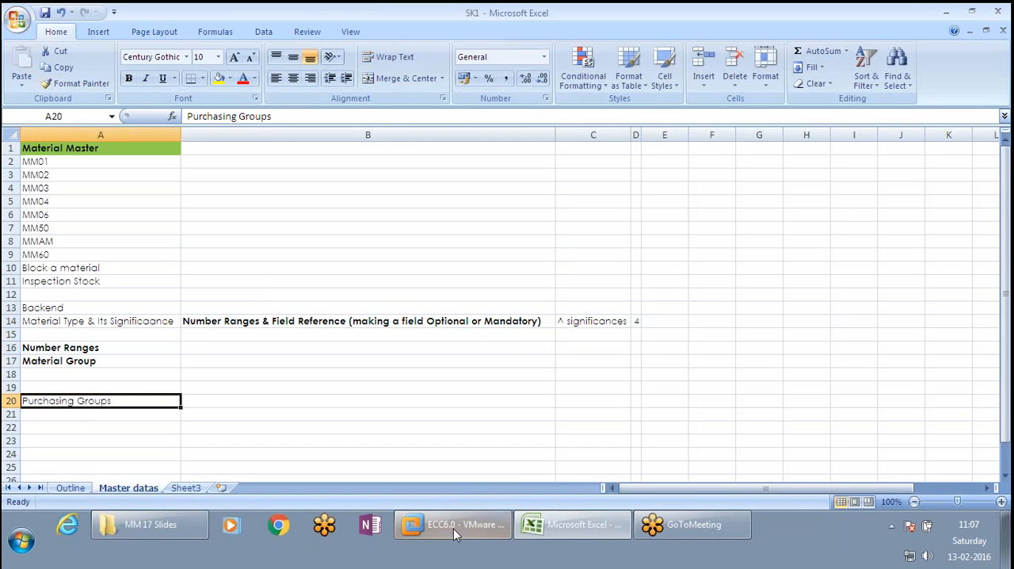
- Switch back to the SAP Create Material session, restart it with /NSPRO and display the SAP Reference IMG
{"action": "left_click", "coordinate": [463, 526]}
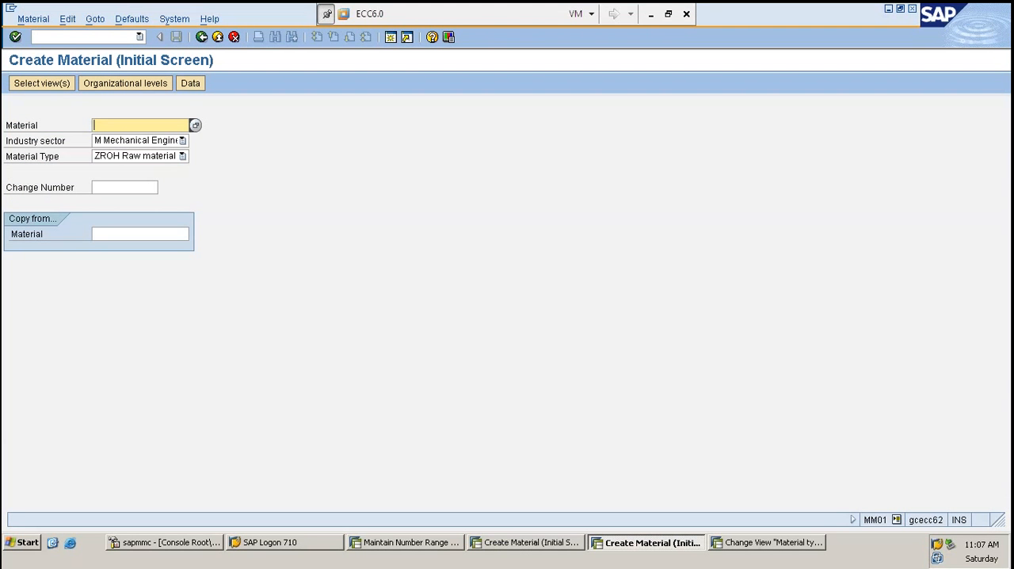
{"action": "left_click", "coordinate": [72, 35]}
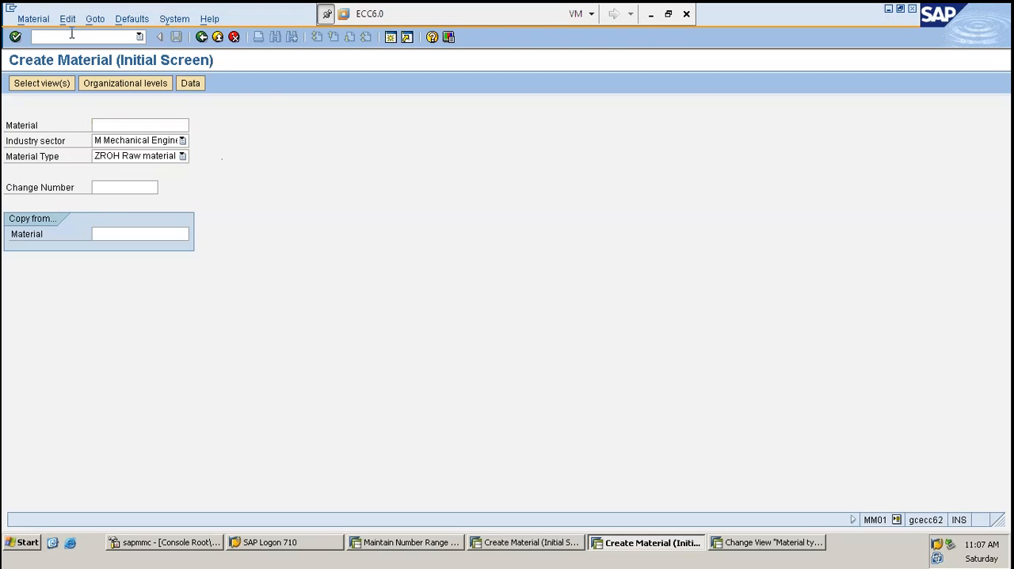
{"action": "type", "text": "/NSPRO"}
{"action": "key", "text": "Return"}
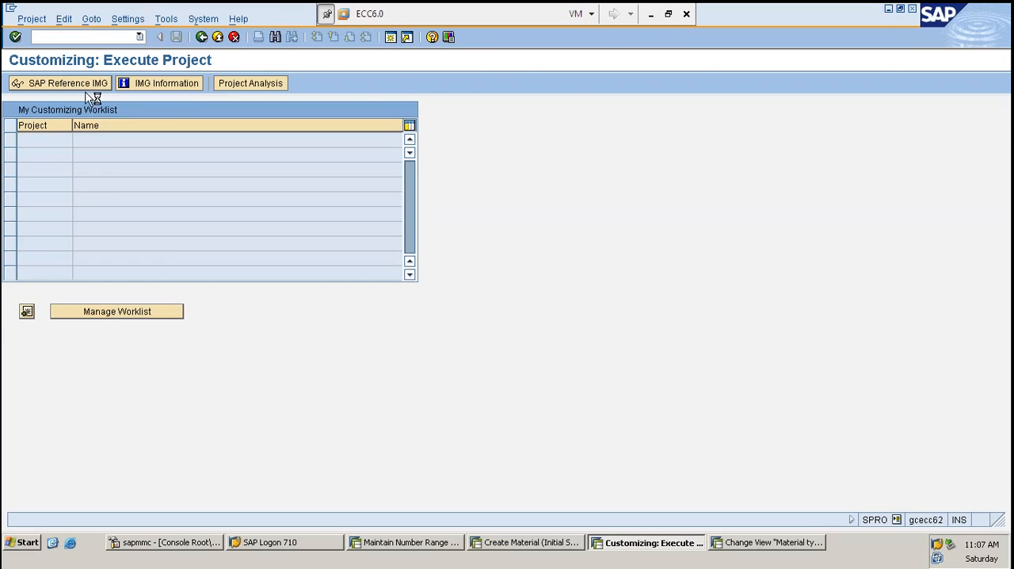
{"action": "left_click", "coordinate": [87, 90]}
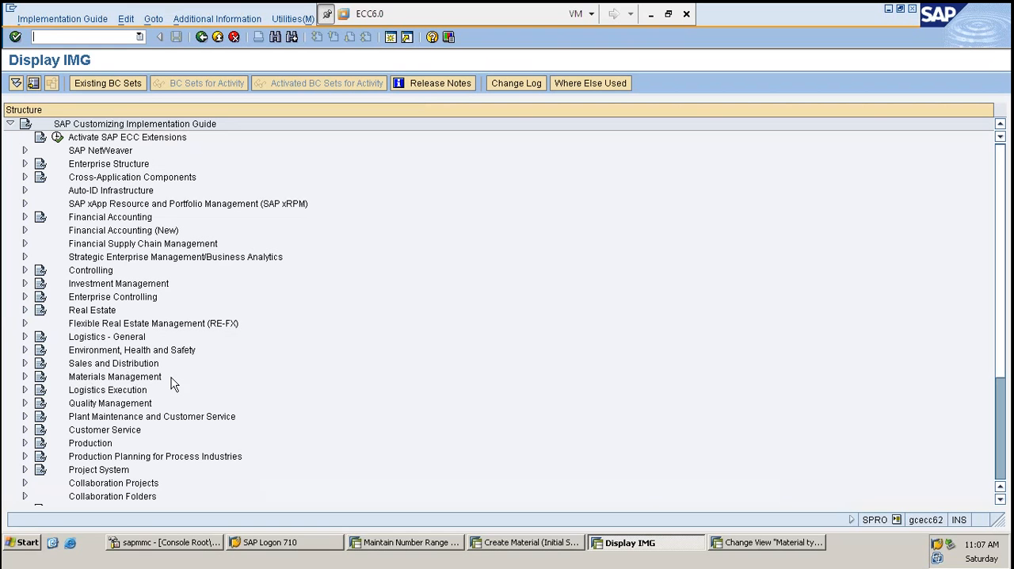
- Expand Materials Management, Purchasing and Purchase Order in the IMG structure and look through the purchase order activities
{"action": "left_click_drag", "start_coordinate": [126, 378], "coordinate": [66, 380]}
{"action": "left_click", "coordinate": [25, 378]}
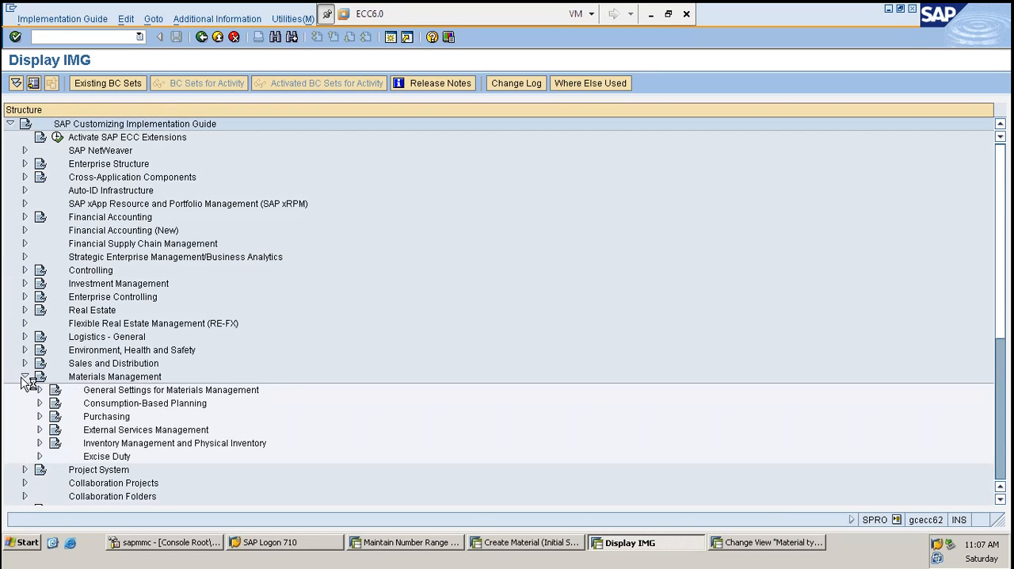
{"action": "left_click", "coordinate": [38, 417]}
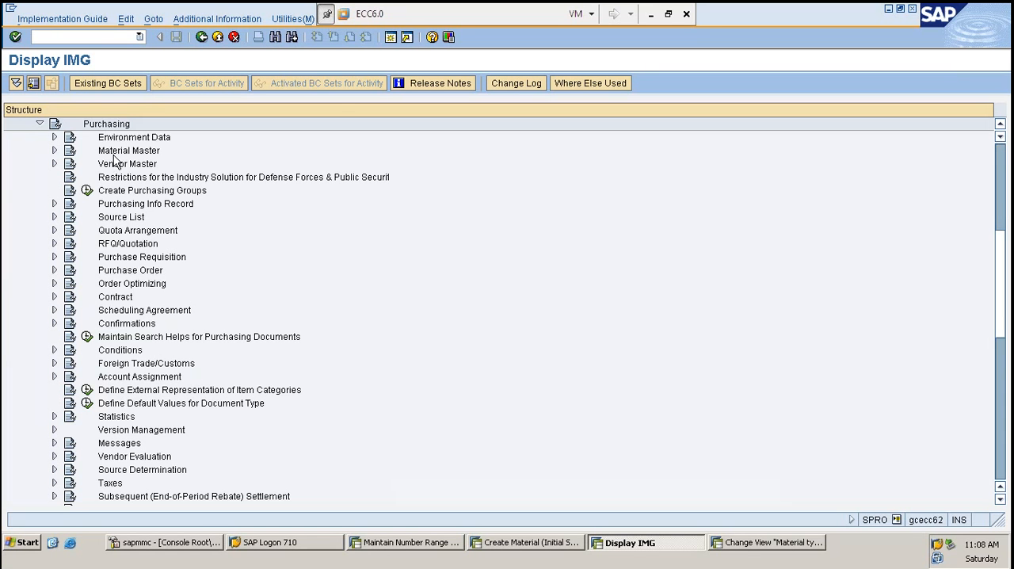
{"action": "left_click", "coordinate": [54, 270]}
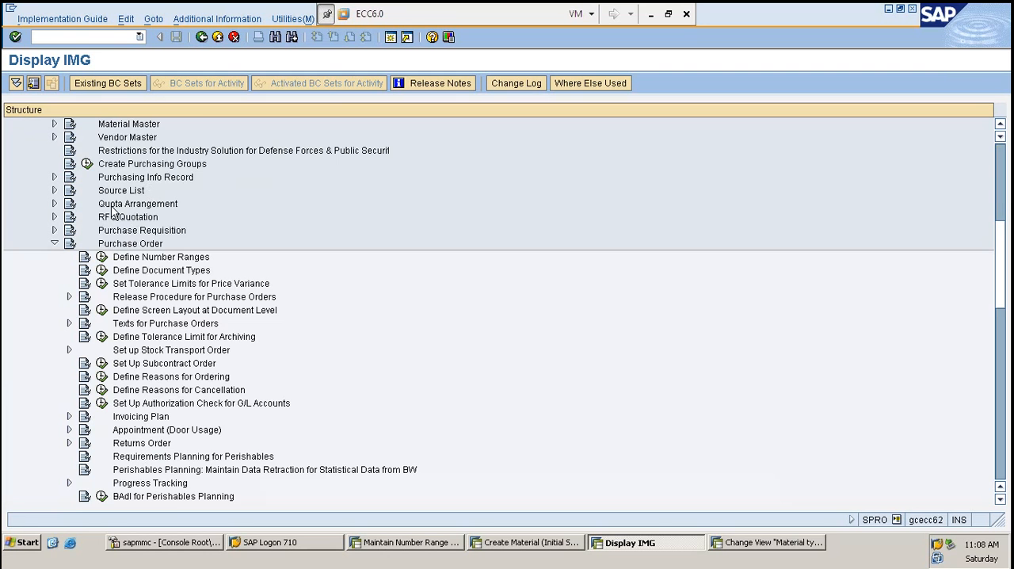
{"action": "scroll", "coordinate": [335, 340], "scroll_direction": "down", "scroll_amount": 2}
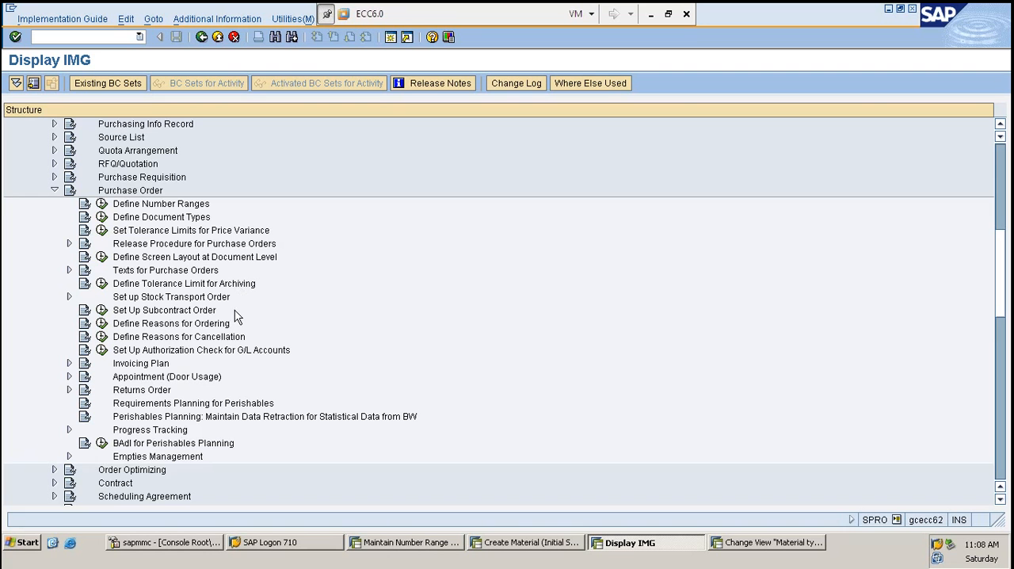
{"action": "scroll", "coordinate": [203, 299], "scroll_direction": "up", "scroll_amount": 1}
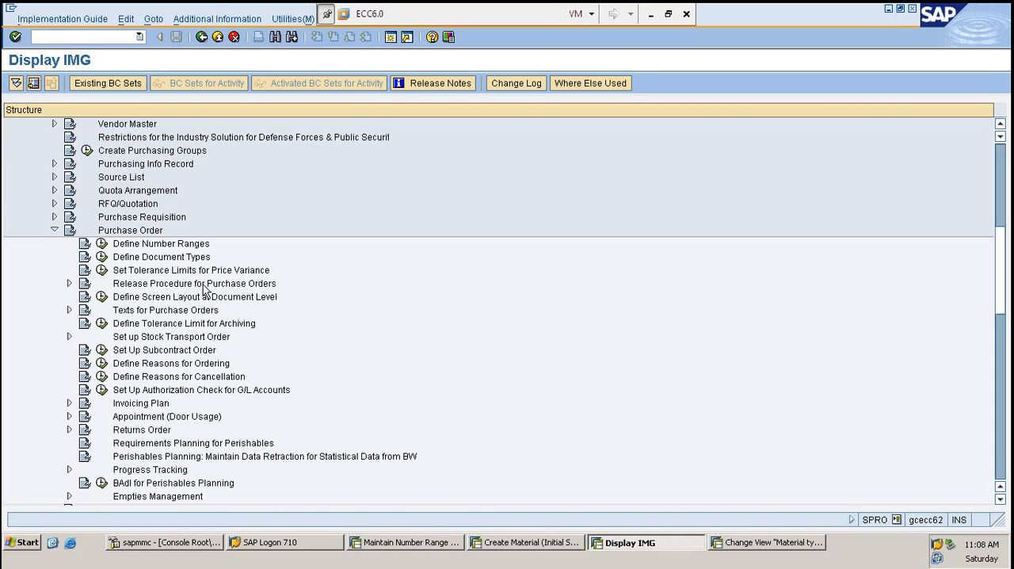
{"action": "scroll", "coordinate": [203, 291], "scroll_direction": "up", "scroll_amount": 1}
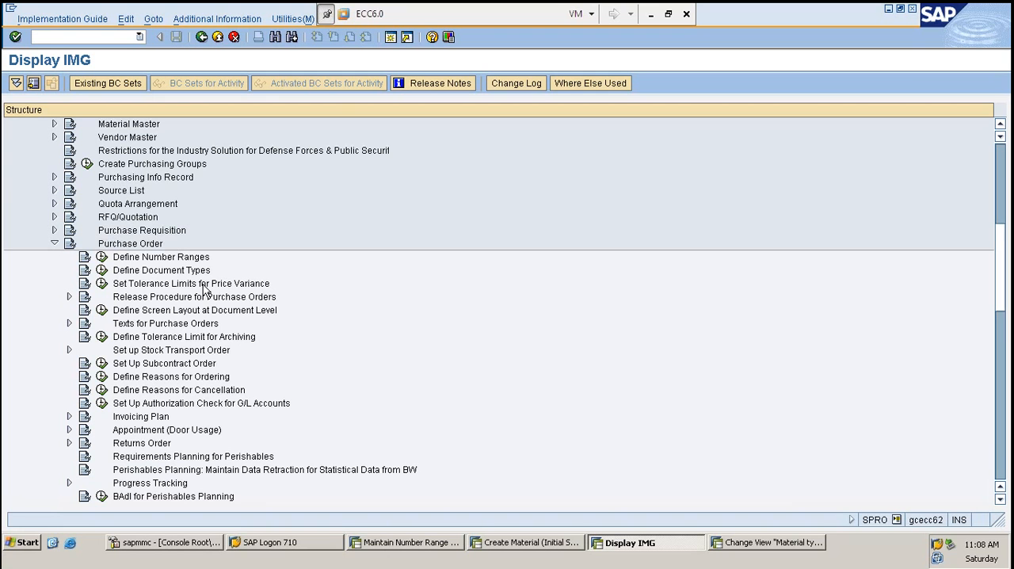
- Open transaction OLME in a new session and view its Create Purchasing Groups activity alongside the full IMG structure
{"action": "left_click", "coordinate": [92, 39]}
{"action": "type", "text": "/OOLME"}
{"action": "key", "text": "Return"}
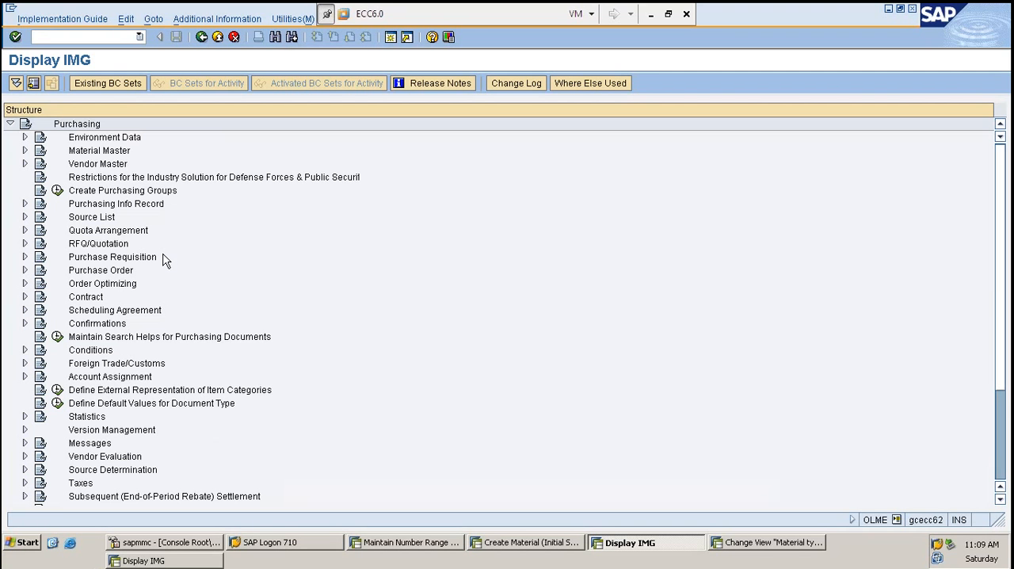
{"action": "left_click", "coordinate": [60, 191]}
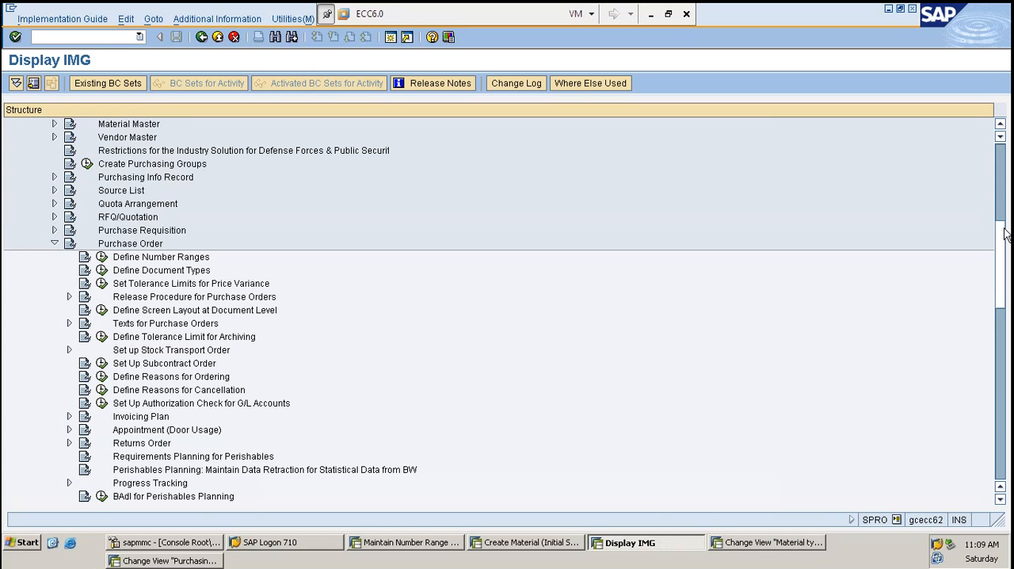
{"action": "left_click_drag", "start_coordinate": [1003, 230], "coordinate": [1007, 141]}
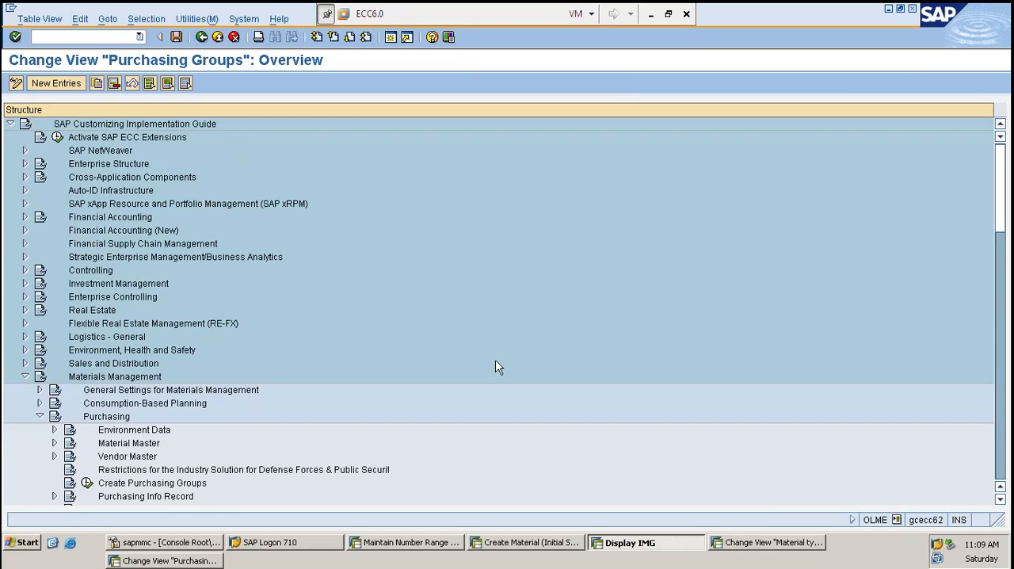
{"action": "key", "text": "F3"}
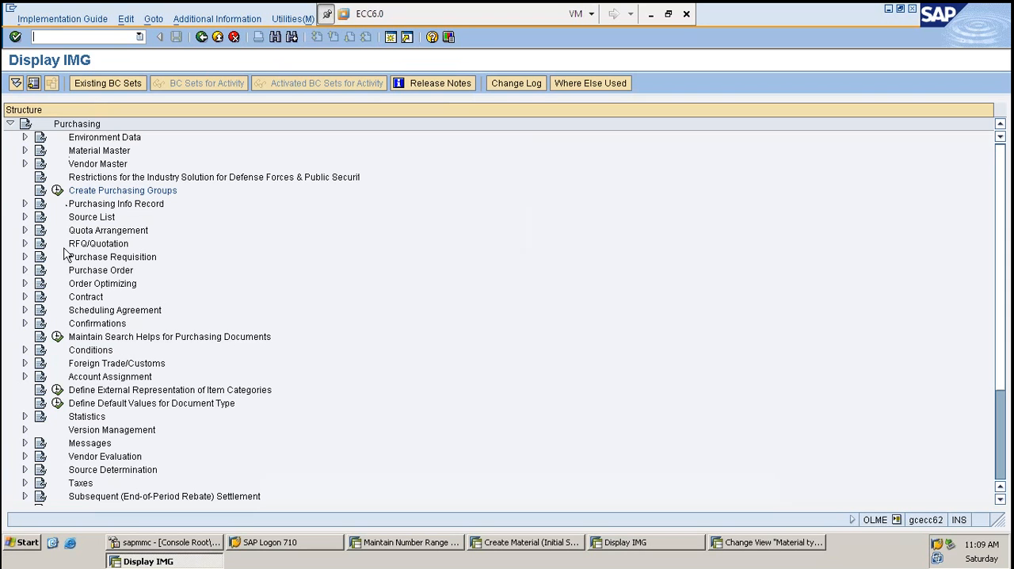
{"action": "left_click", "coordinate": [57, 192]}
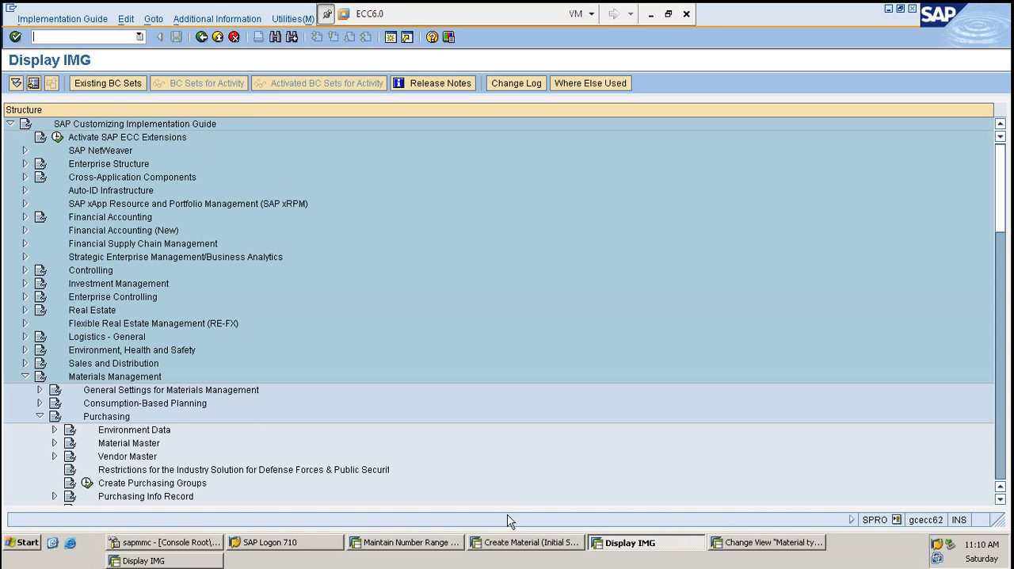
- Return to the SPRO session and open Create Purchasing Groups under Materials Management > Purchasing
{"action": "key", "text": "alt+Tab"}
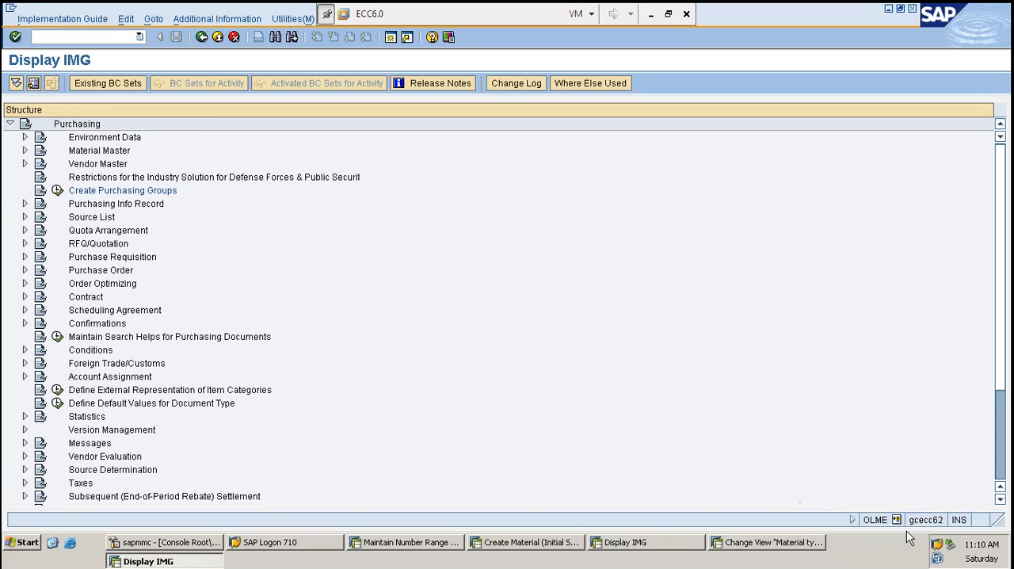
{"action": "key", "text": "alt+Tab"}
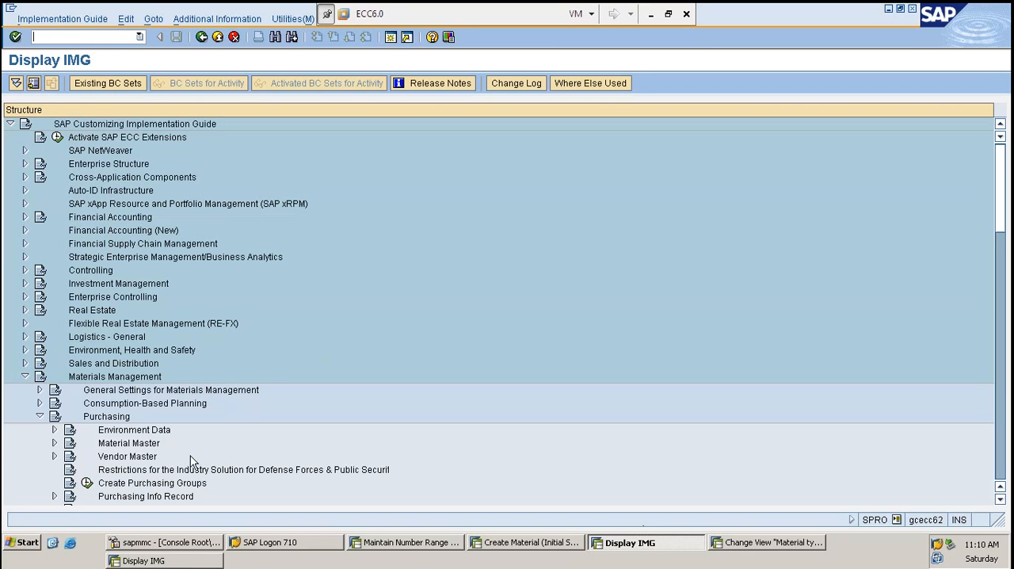
{"action": "left_click", "coordinate": [89, 485]}
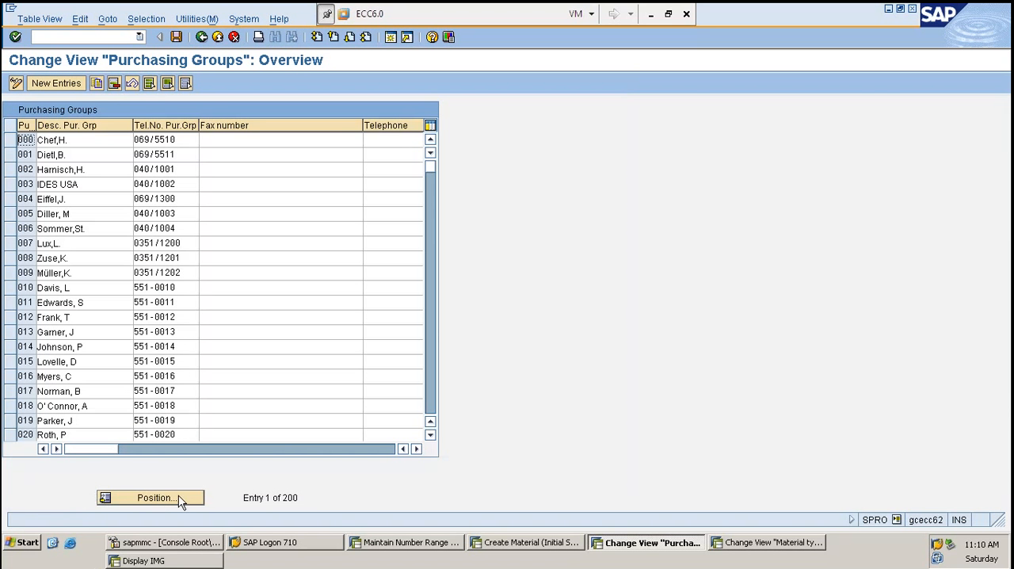
- Copy purchasing group 000 as HAR, entering the buyer's name as the description and the purchasing group's telephone number
{"action": "left_click", "coordinate": [9, 140]}
{"action": "left_click", "coordinate": [93, 83]}
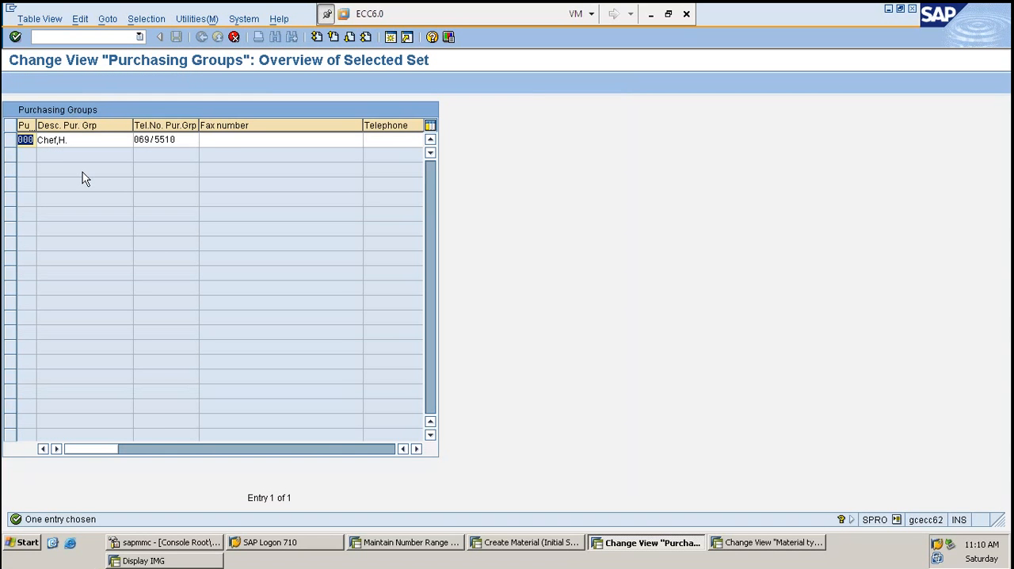
{"action": "key", "text": "Tab"}
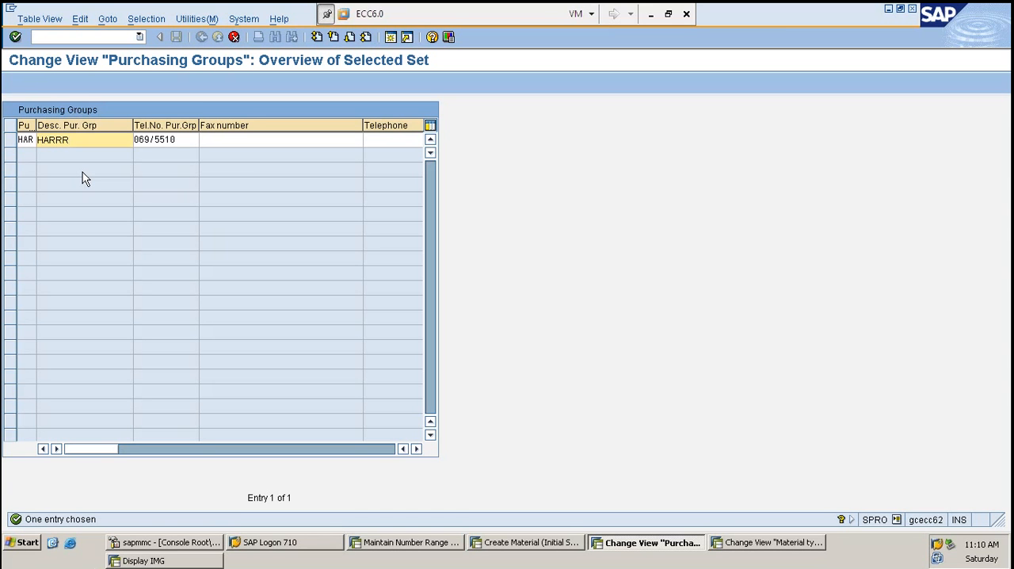
{"action": "key", "text": "Tab"}
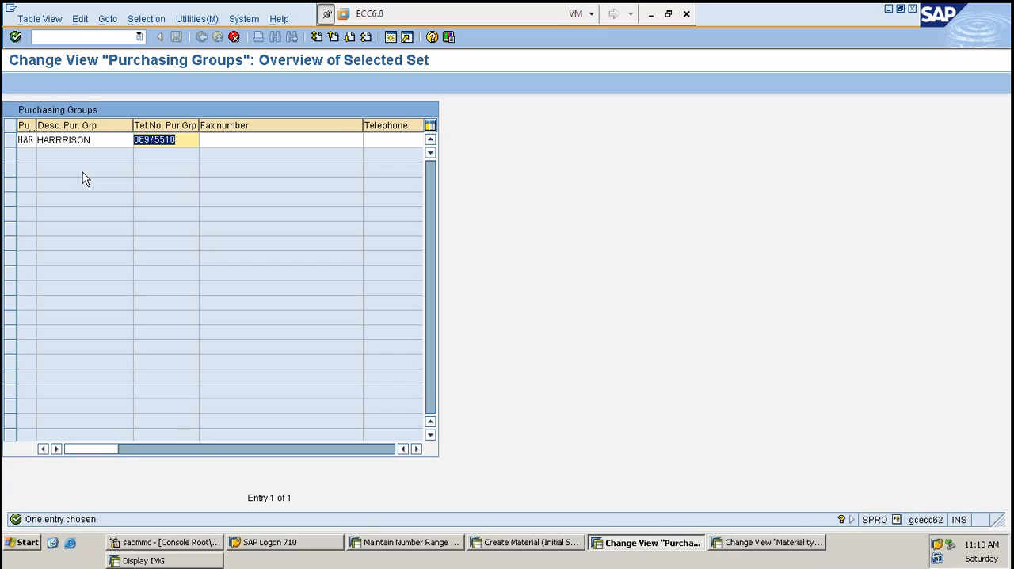
- Fill in the e-mail address for purchasing group HAR, accept the copied entry and save it
{"action": "key", "text": "Tab"}
{"action": "key", "text": "Tab"}
{"action": "key", "text": "Tab"}
{"action": "key", "text": "Tab"}
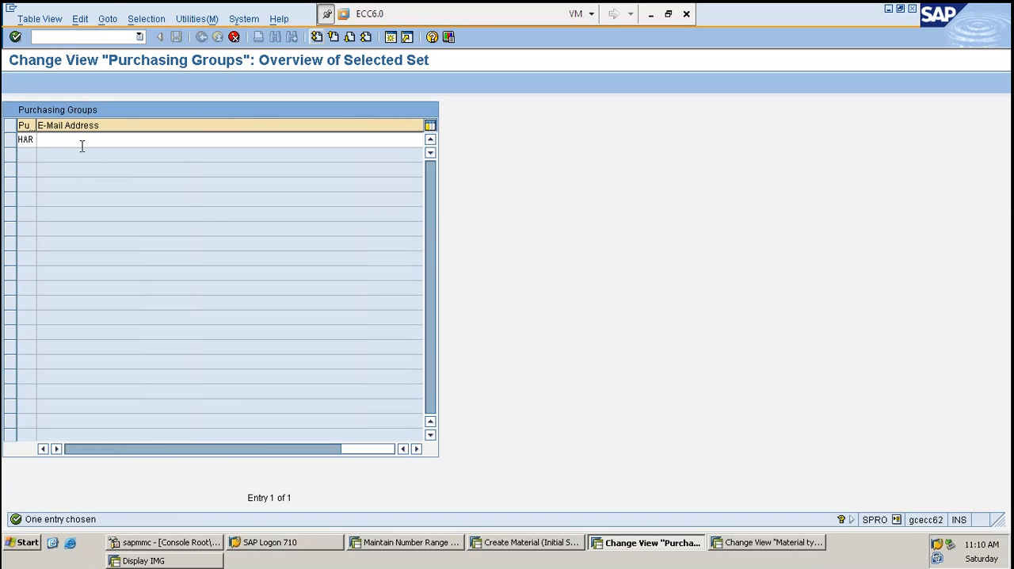
{"action": "left_click", "coordinate": [83, 139]}
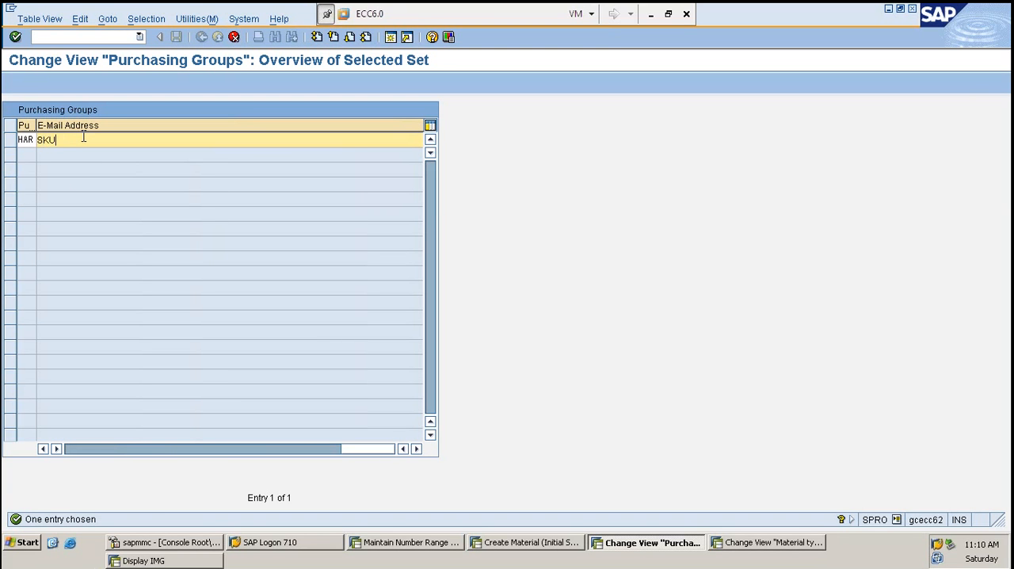
{"action": "key", "text": "Return"}
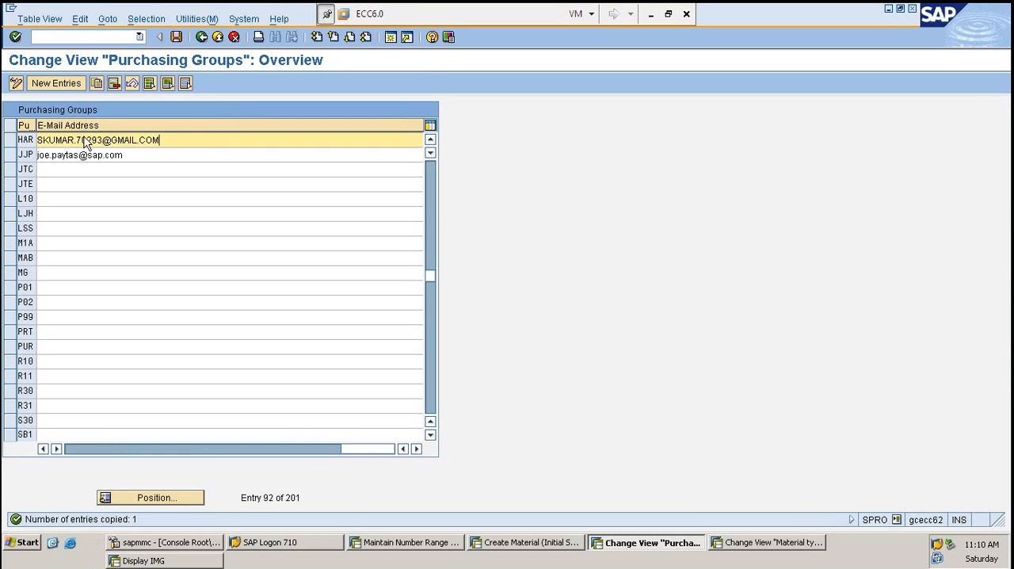
{"action": "key", "text": "ctrl+s"}
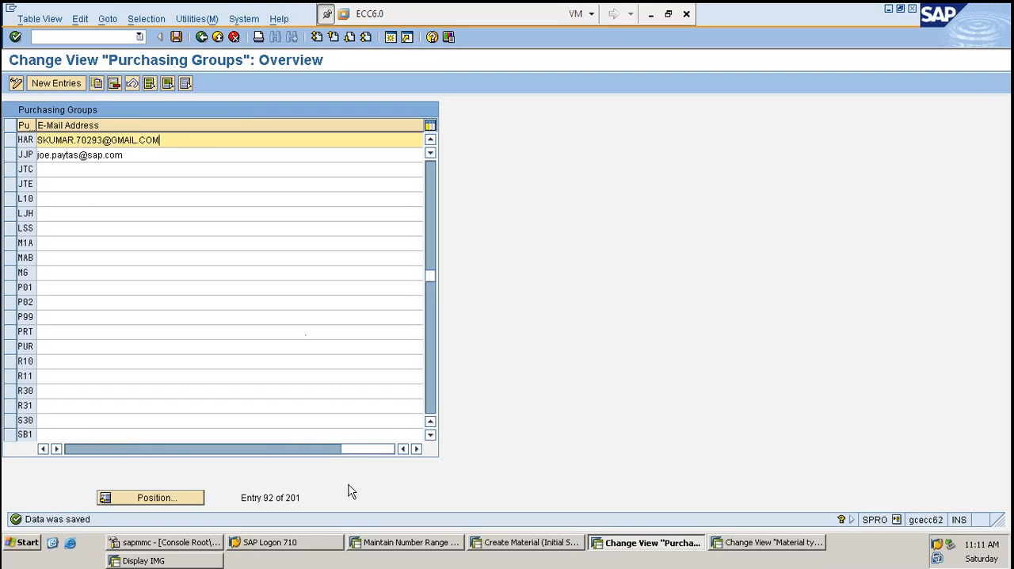
- Review the purchasing group HAR entry, save the table again and switch to the Create Material session
{"action": "left_click_drag", "start_coordinate": [358, 451], "coordinate": [91, 451]}
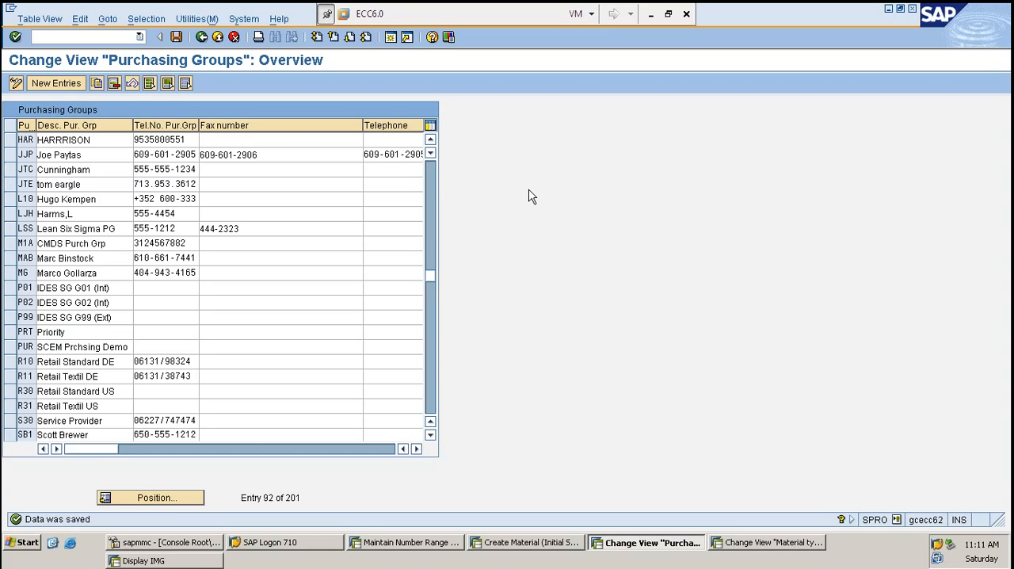
{"action": "key", "text": "ctrl+s"}
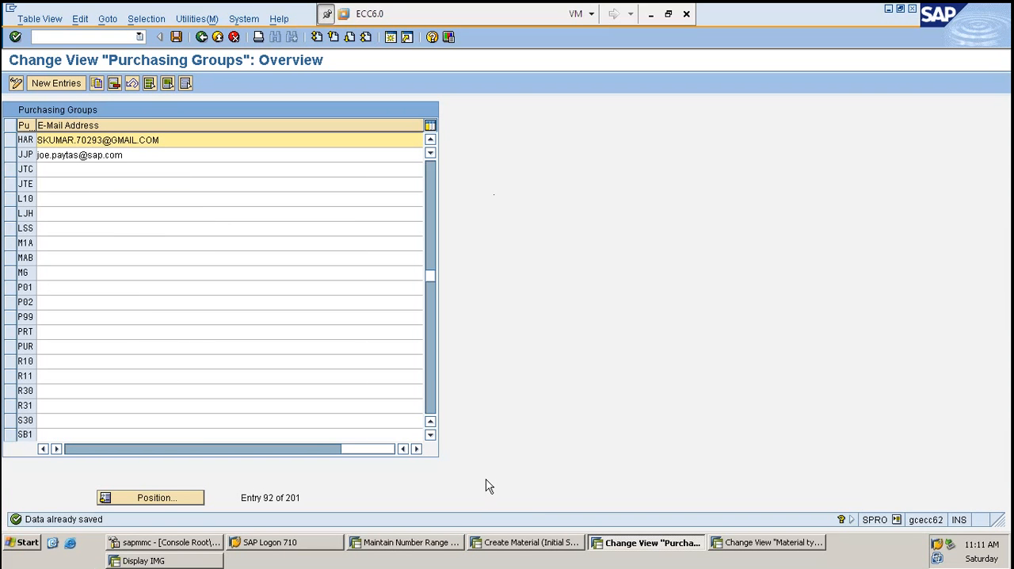
{"action": "left_click", "coordinate": [519, 542]}
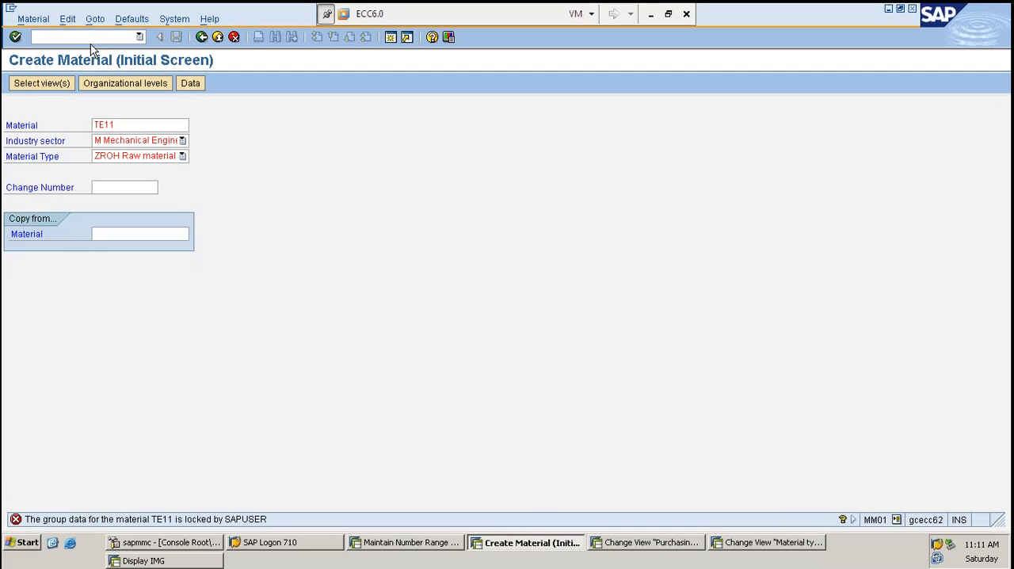
- Restart MM01 and begin creating ZROH raw material TE11, accepting plant 1000 as the organizational level
{"action": "type", "text": "/NMM01"}
{"action": "key", "text": "Return"}
{"action": "type", "text": "TE"}
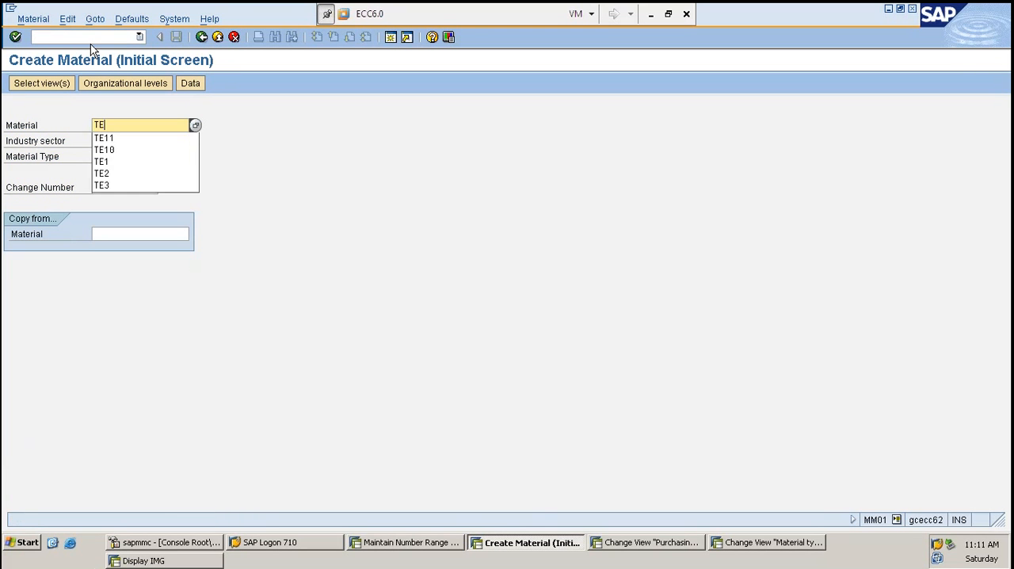
{"action": "type", "text": "11"}
{"action": "key", "text": "Return"}
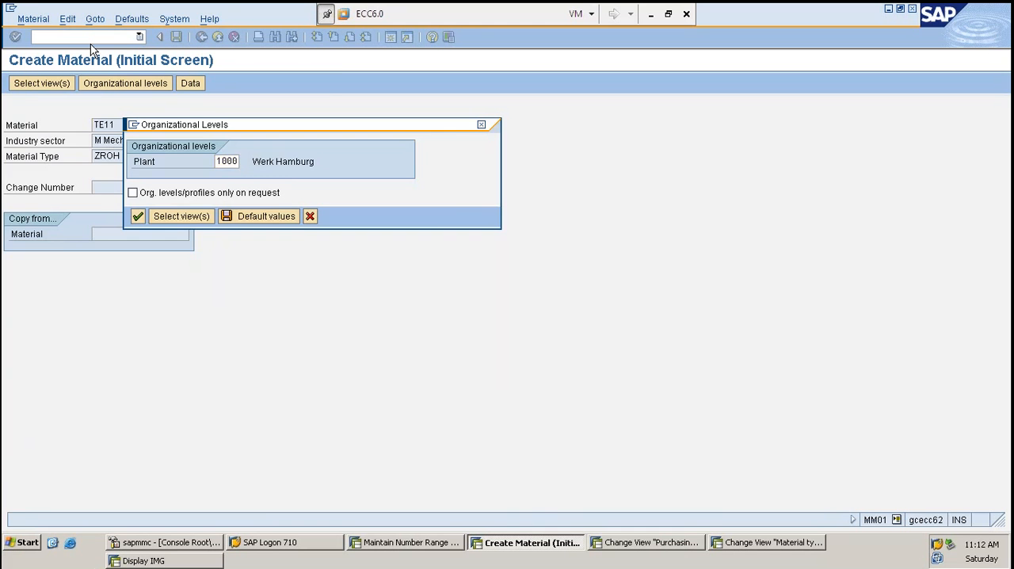
{"action": "key", "text": "Return"}
- Fill in Basic data 1 for TE11 with description TEST, base unit PC and material group 1000001, and continue to the Purchasing view
{"action": "type", "text": "TEST"}
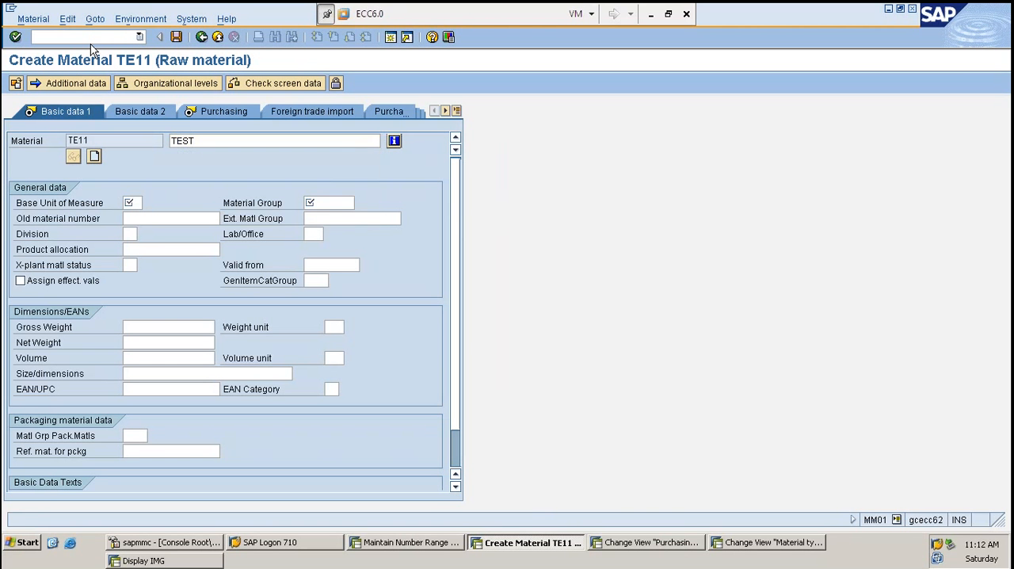
{"action": "key", "text": "Tab"}
{"action": "key", "text": "shift+Tab"}
{"action": "type", "text": "PC"}
{"action": "key", "text": "Tab"}
{"action": "key", "text": "Tab"}
{"action": "key", "text": "shift+Tab"}
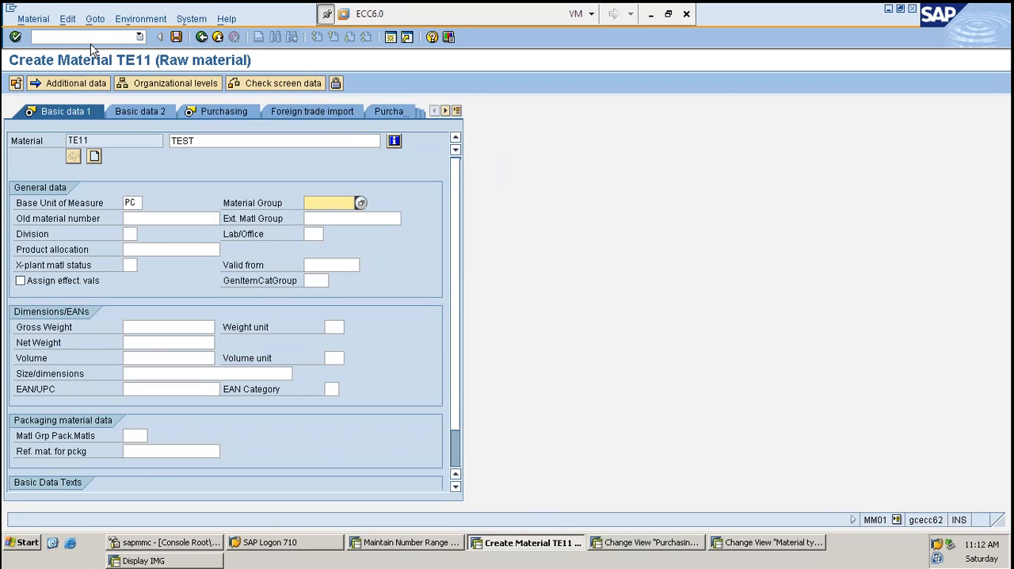
{"action": "type", "text": "1"}
{"action": "key", "text": "Down"}
{"action": "key", "text": "Return"}
{"action": "key", "text": "Return"}
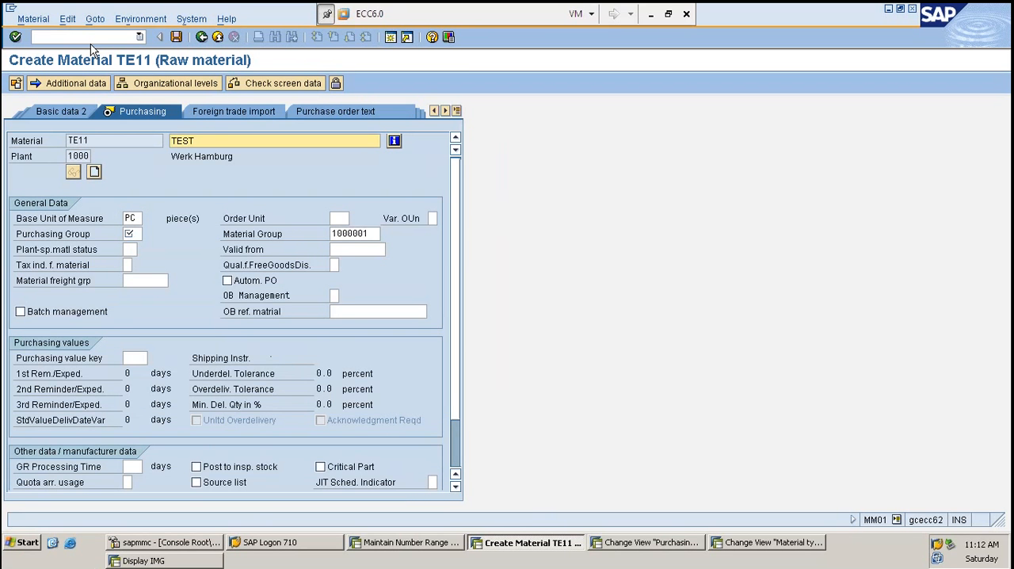
- Enter purchasing group HAR for material TE11 and continue to the Accounting 1 view
{"action": "key", "text": "Return"}
{"action": "type", "text": "HAR"}
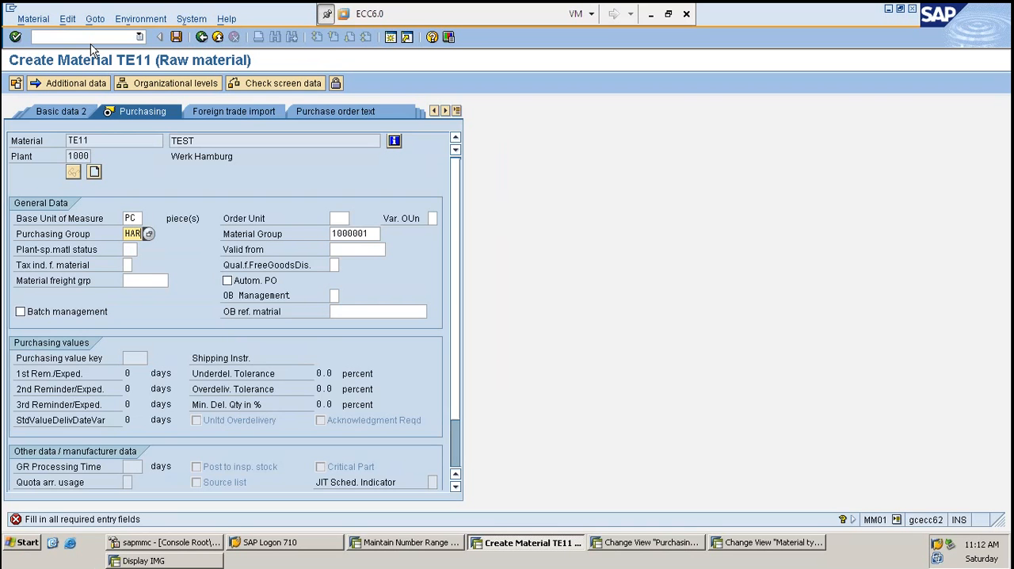
{"action": "key", "text": "Return"}
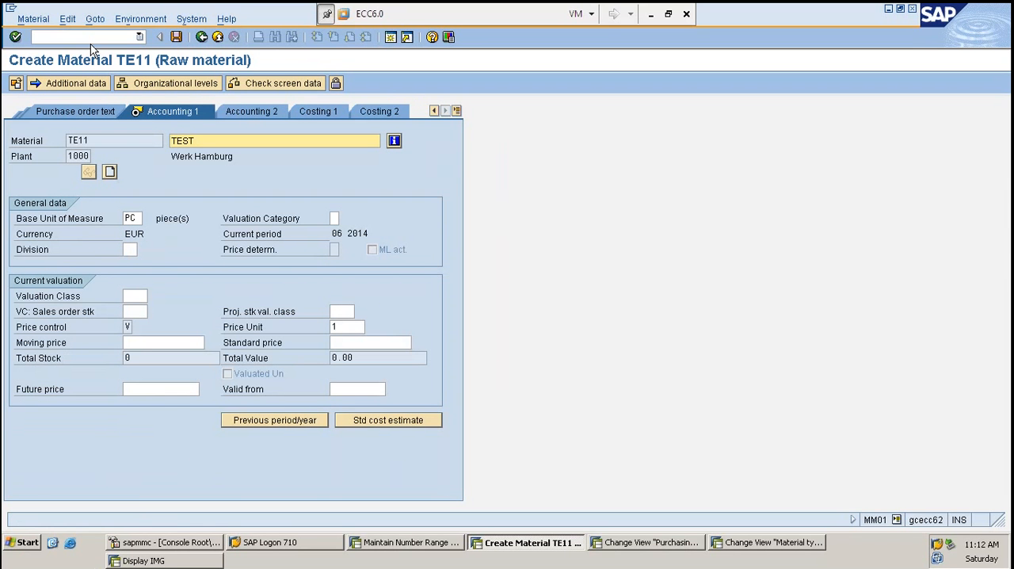
- Set TE11's valuation class to 3000 and moving price to 100, and save the material
{"action": "type", "text": "300"}
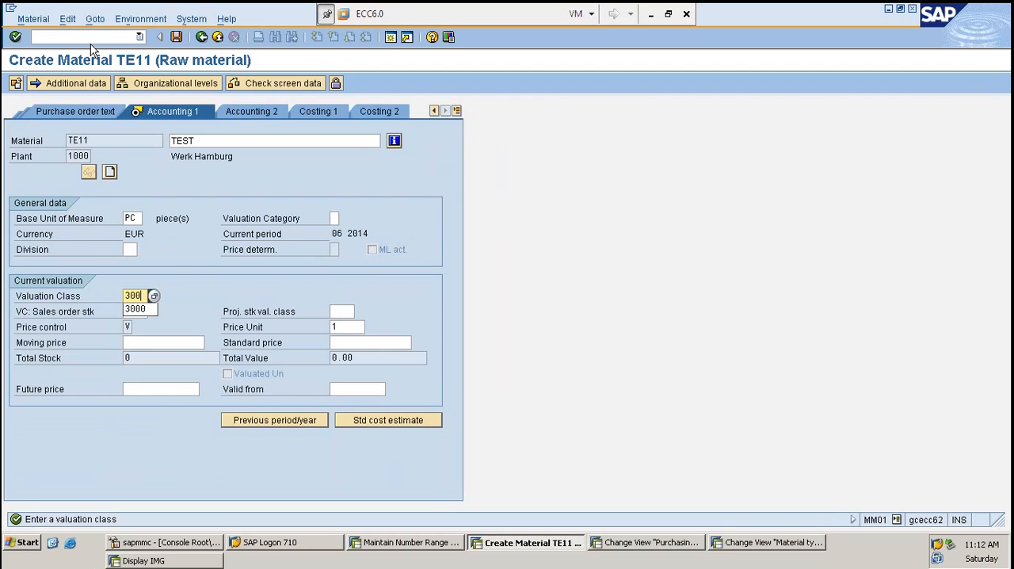
{"action": "type", "text": "0"}
{"action": "key", "text": "Return"}
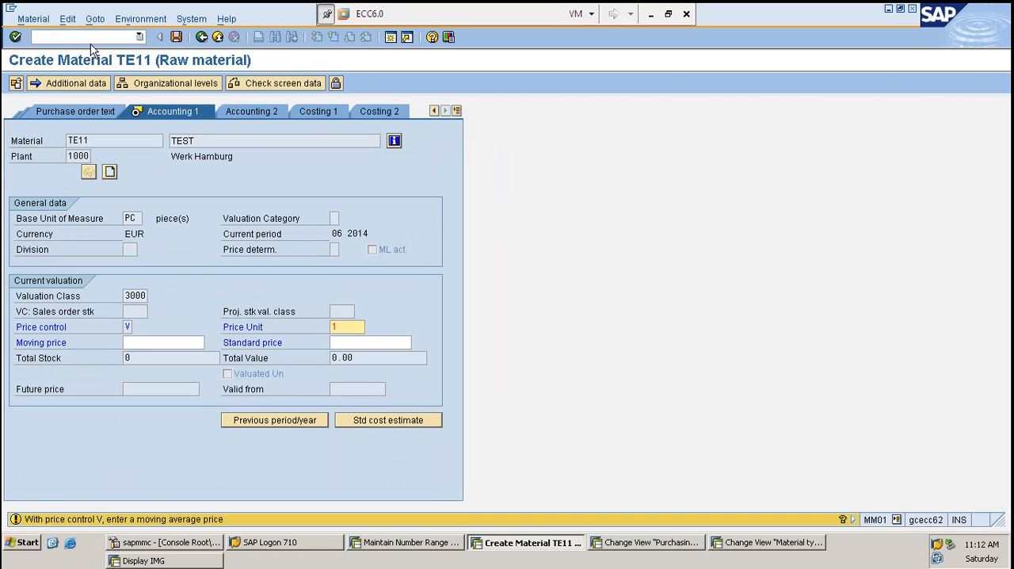
{"action": "key", "text": "Tab"}
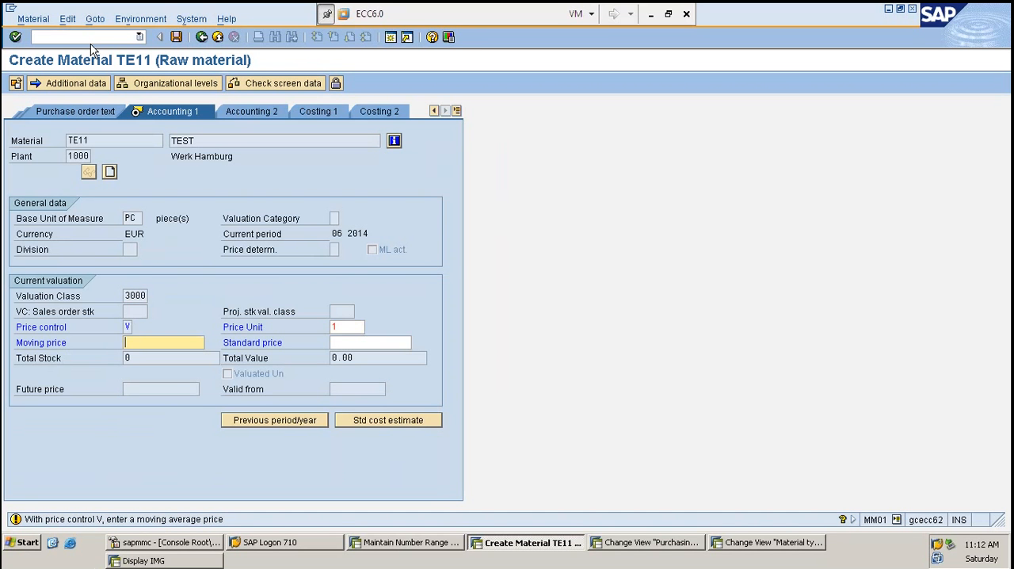
{"action": "type", "text": "100"}
{"action": "key", "text": "Return"}
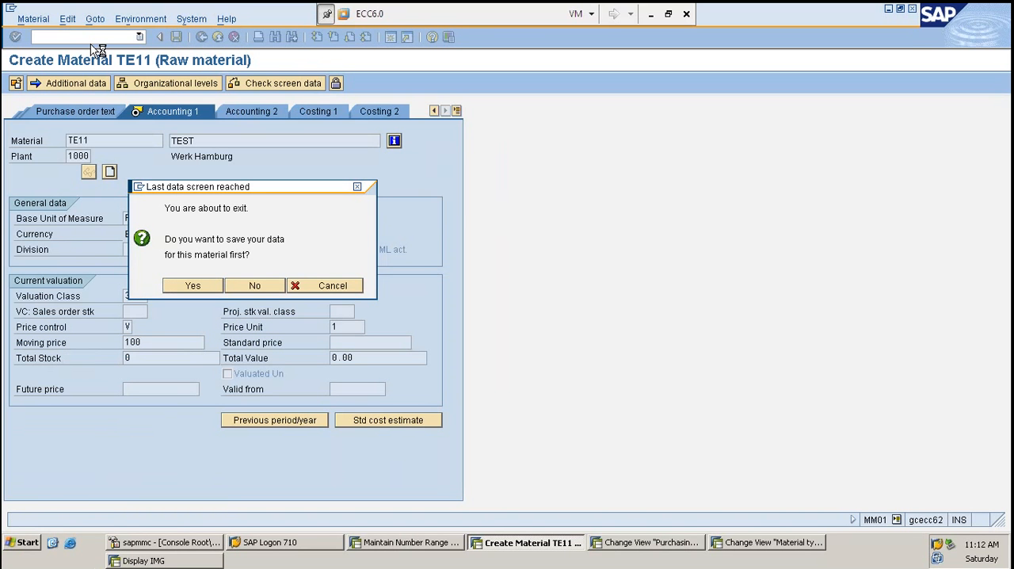
{"action": "key", "text": "Return"}
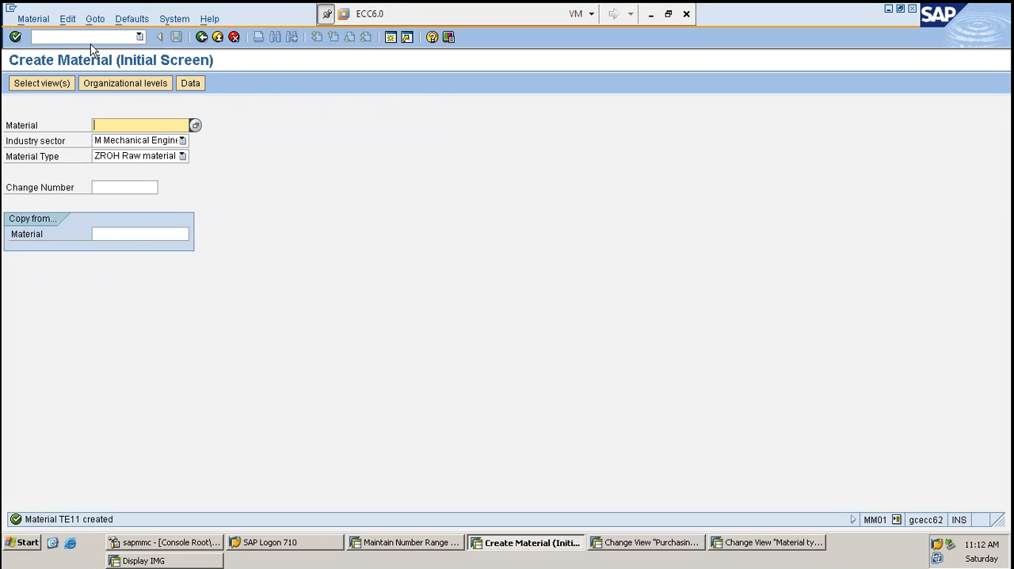
- Begin another ZROH raw material with the material number left blank, accepting plant 1000
{"action": "left_click", "coordinate": [90, 44]}
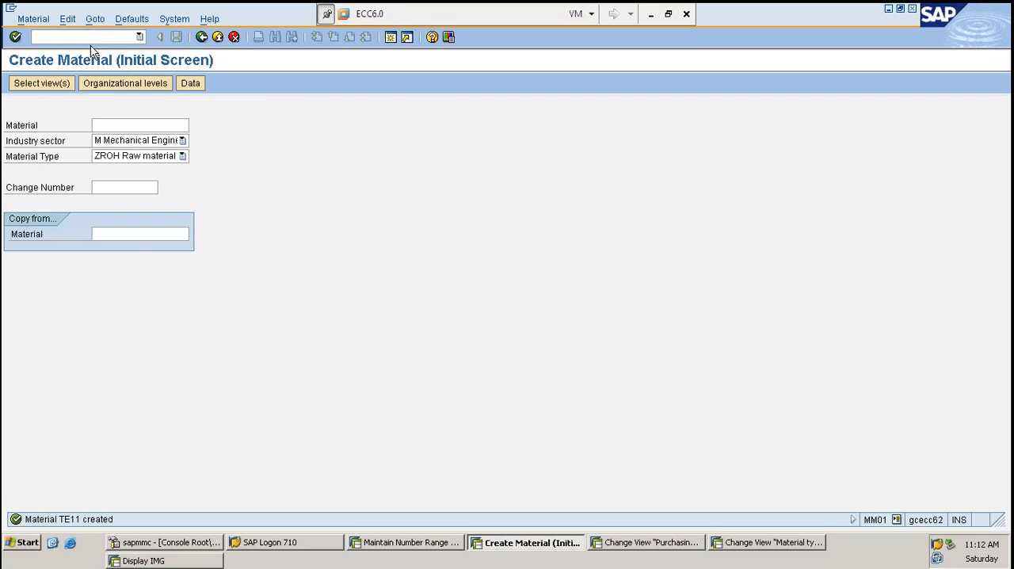
{"action": "left_click", "coordinate": [235, 143]}
{"action": "key", "text": "Return"}
{"action": "key", "text": "Return"}
{"action": "key", "text": "Return"}
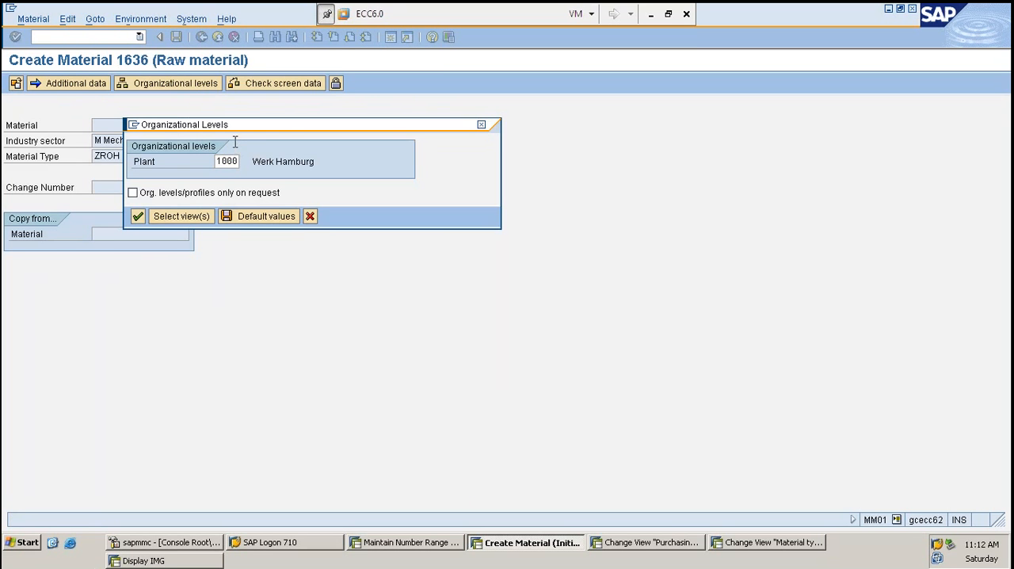
- Enter description TEST, base unit PC and material group 1000001 for the internally numbered material, and continue to the Purchasing view
{"action": "type", "text": "TEST"}
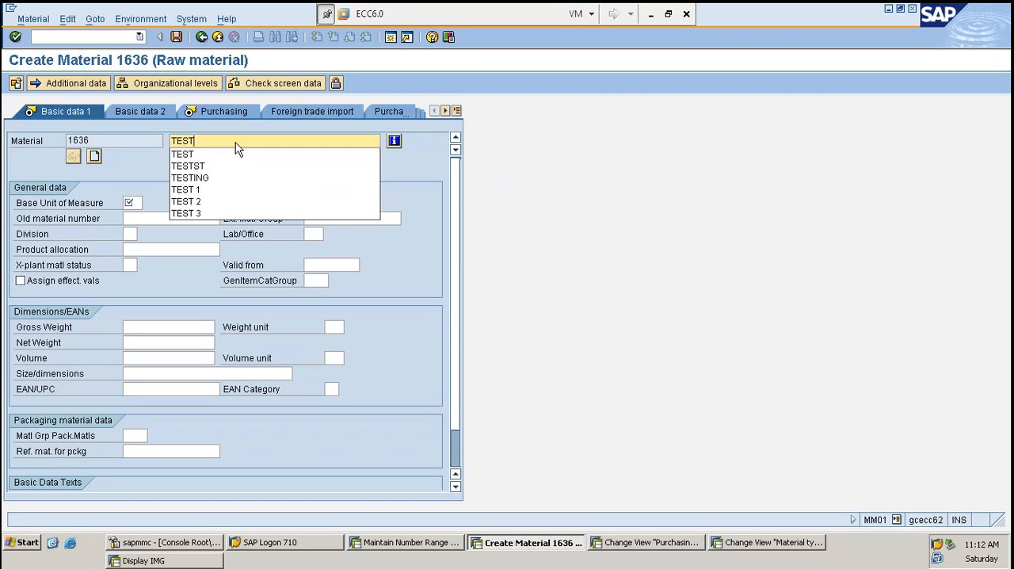
{"action": "key", "text": "Tab"}
{"action": "type", "text": "PC"}
{"action": "key", "text": "Tab"}
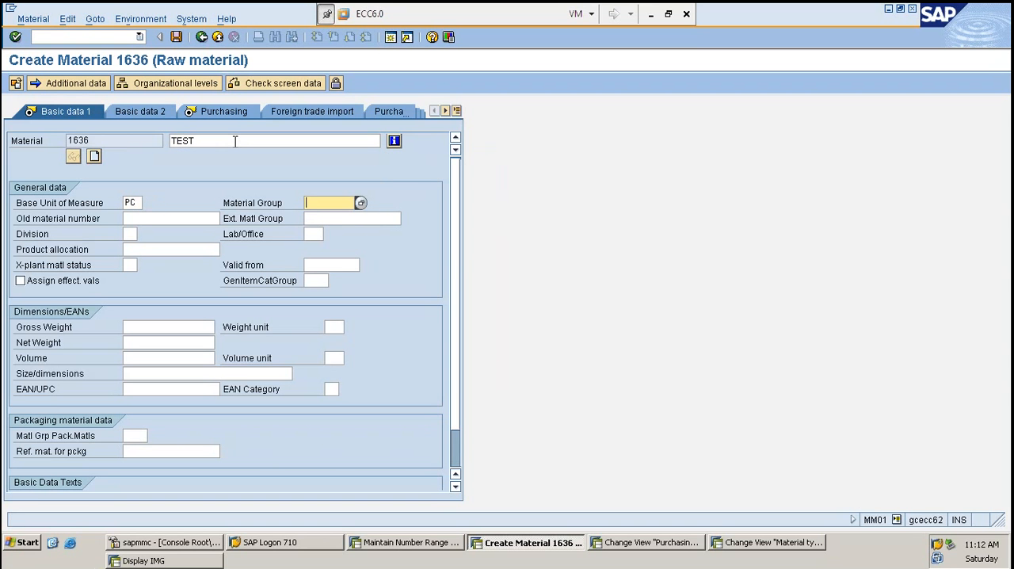
{"action": "type", "text": "001"}
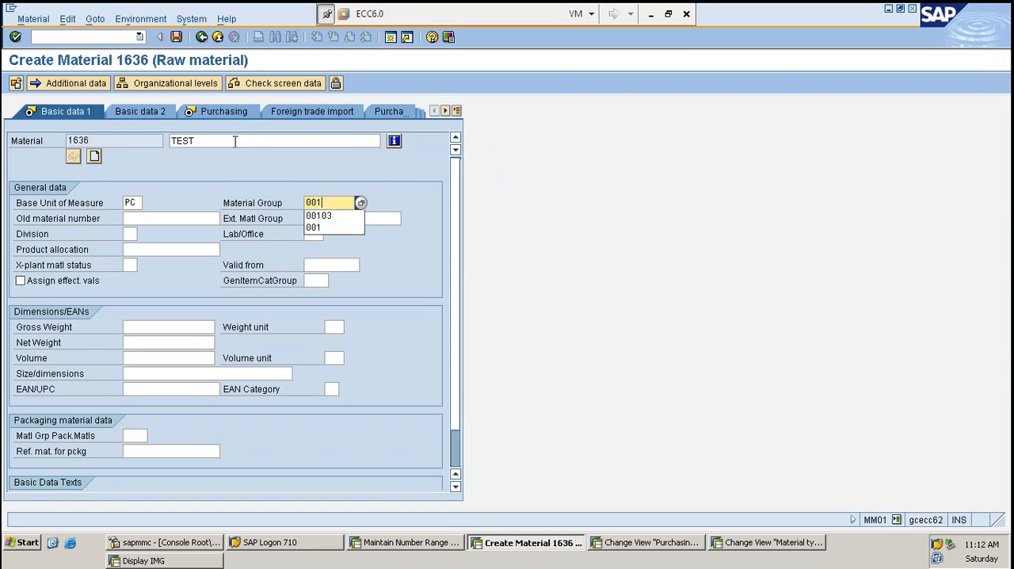
{"action": "key", "text": "BackSpace"}
{"action": "key", "text": "BackSpace"}
{"action": "key", "text": "BackSpace"}
{"action": "key", "text": "Down"}
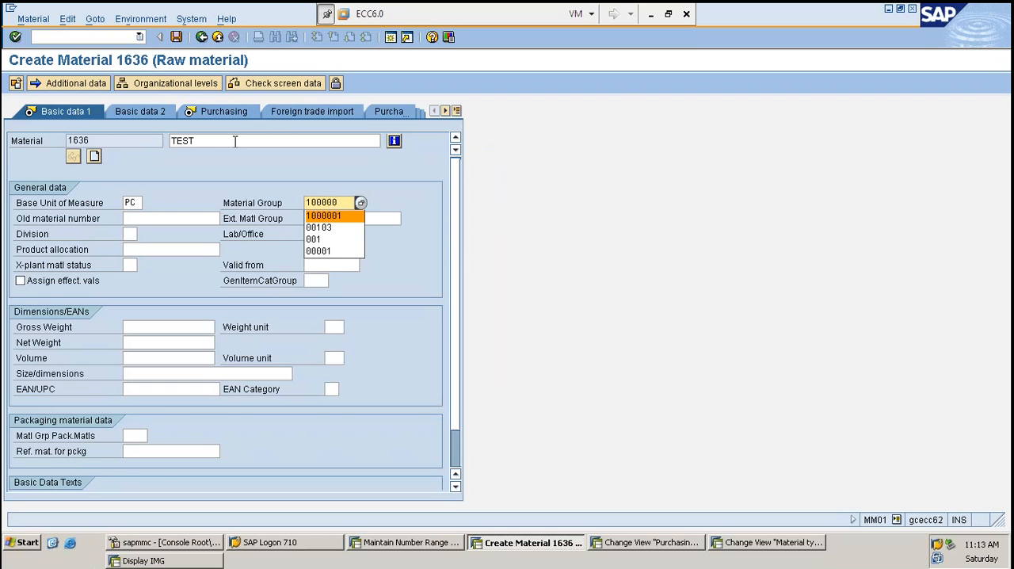
{"action": "key", "text": "Return"}
- Assign purchasing group HAR to the internally numbered material and continue to Accounting 1
{"action": "key", "text": "Return"}
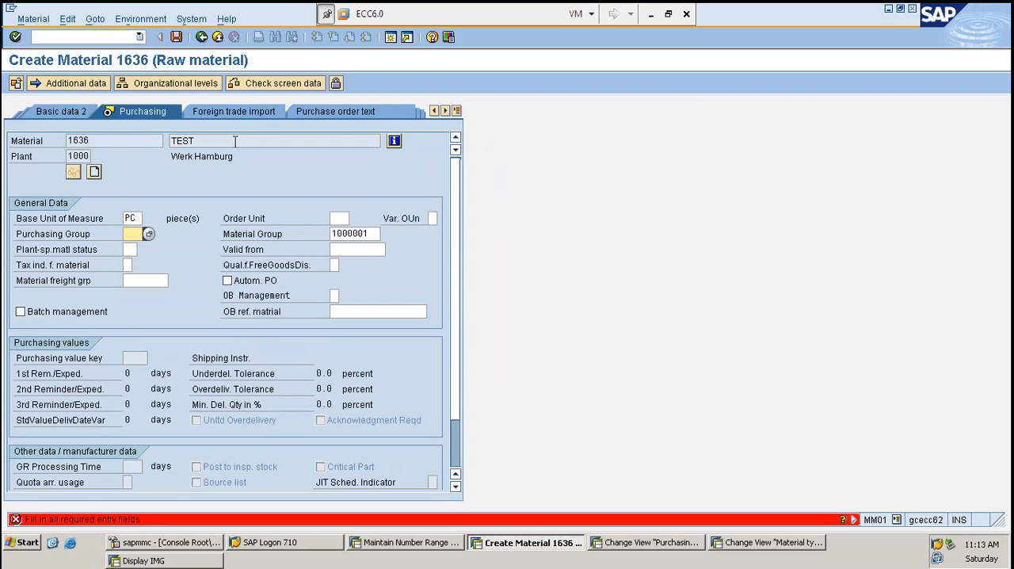
{"action": "type", "text": "NAB"}
{"action": "key", "text": "Tab"}
{"action": "key", "text": "Return"}
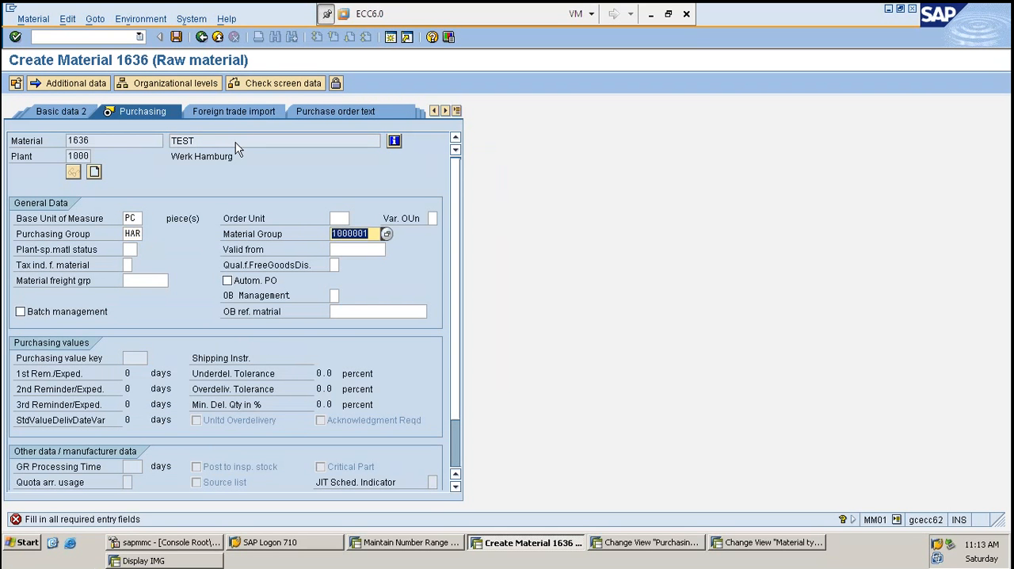
- Set the internally numbered material's valuation class to 3000 and save the material
{"action": "key", "text": "Return"}
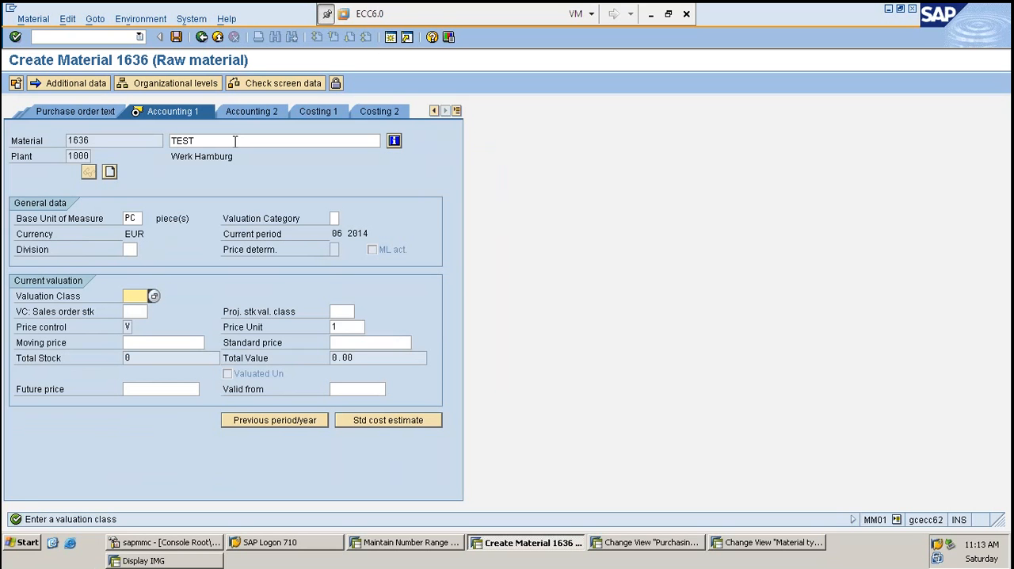
{"action": "type", "text": "3000"}
{"action": "key", "text": "Return"}
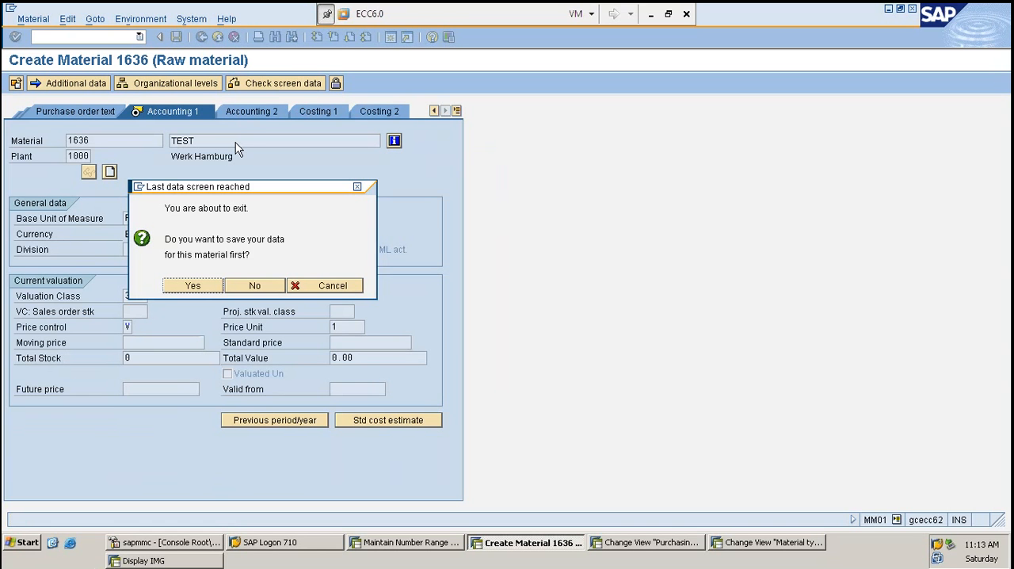
{"action": "key", "text": "Return"}
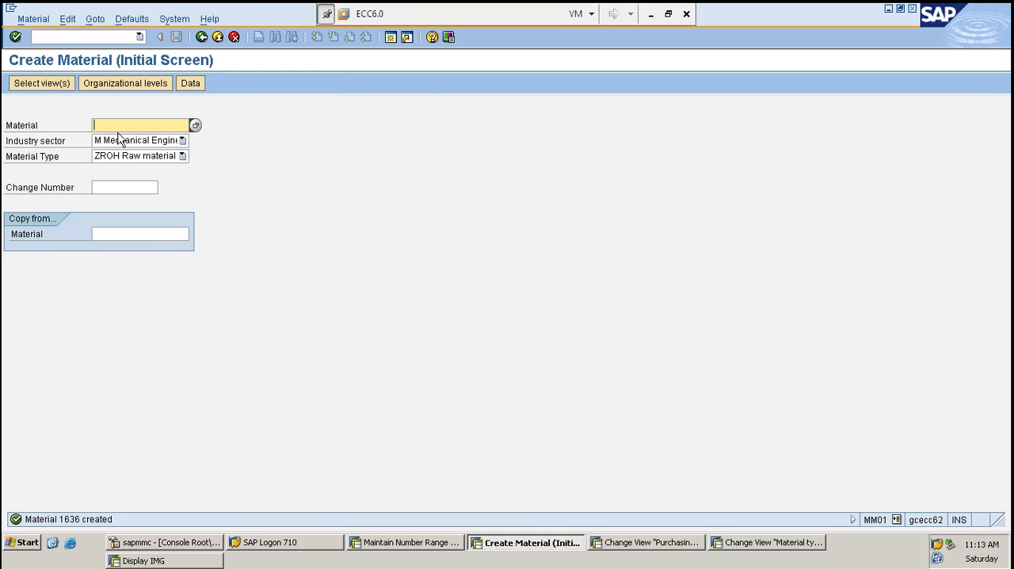
- Open transaction OLMW and expand Account Determination down to the Account Determination Without Wizard activities
{"action": "left_click", "coordinate": [104, 37]}
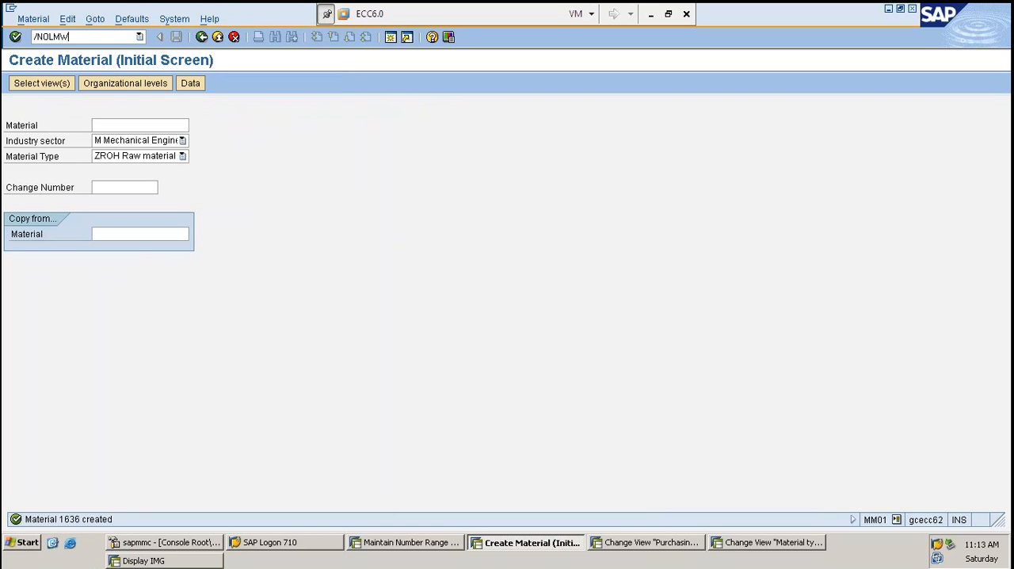
{"action": "key", "text": "Return"}
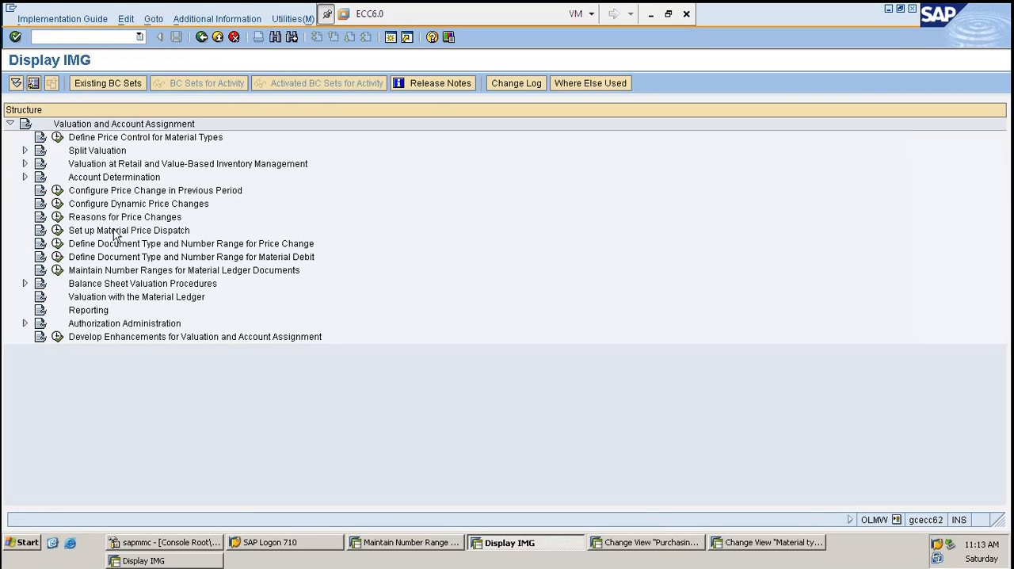
{"action": "left_click", "coordinate": [24, 178]}
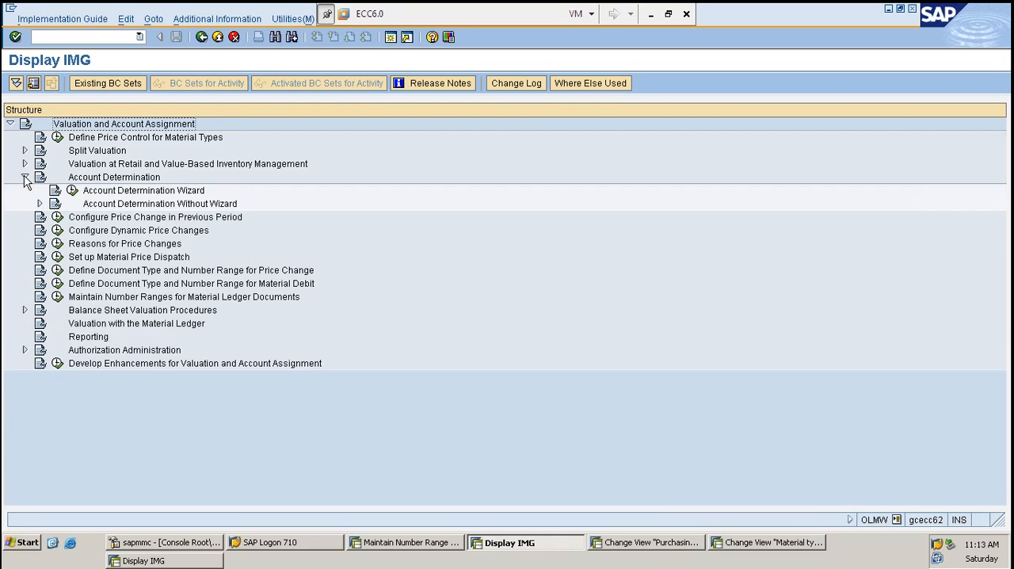
{"action": "left_click", "coordinate": [39, 204]}
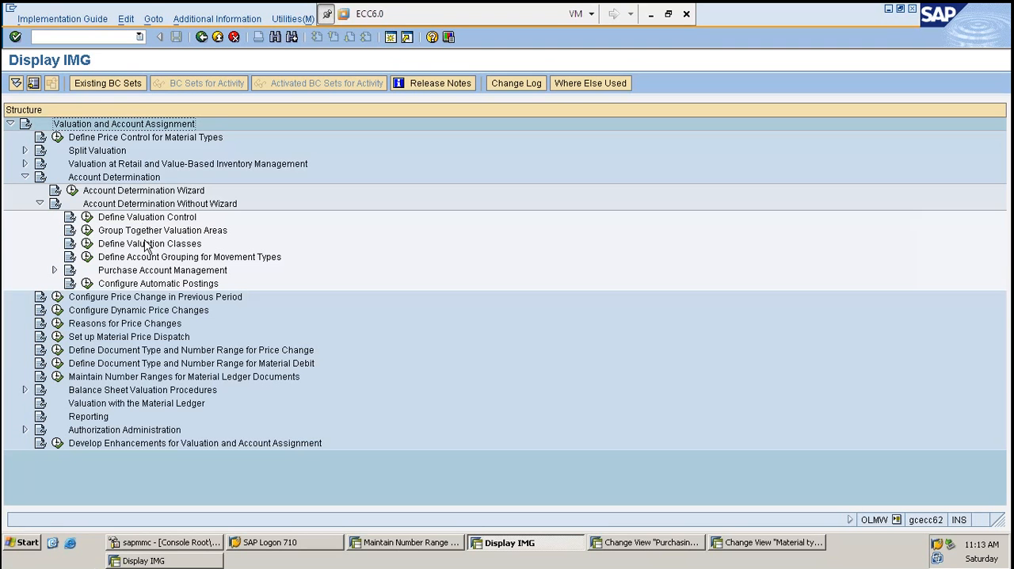
{"action": "double_click", "coordinate": [133, 244]}
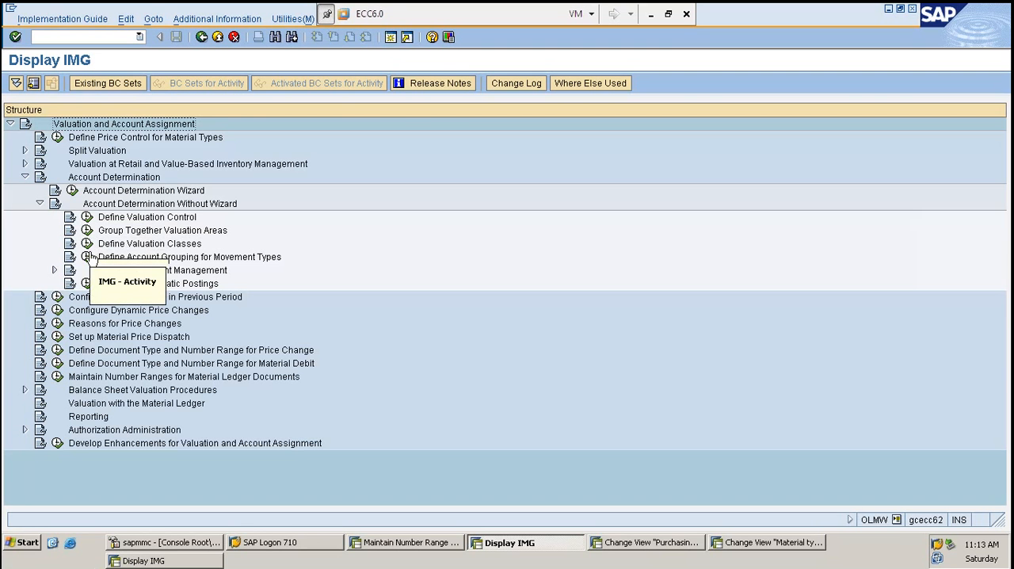
- Open Configure Automatic Postings, cancel the valuation area check and display the account assignment procedures
{"action": "left_click", "coordinate": [90, 286]}
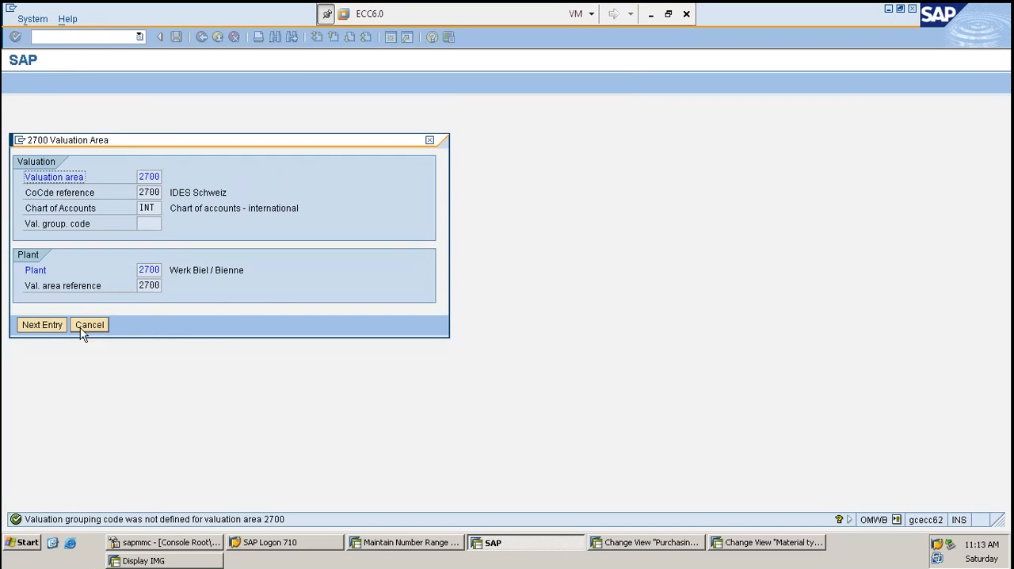
{"action": "left_click", "coordinate": [92, 325]}
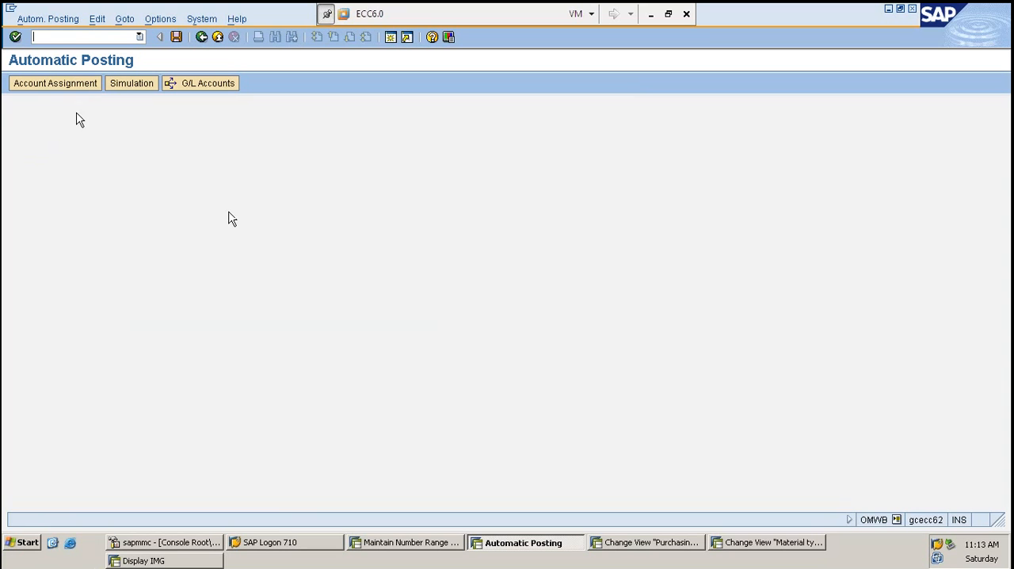
{"action": "left_click", "coordinate": [70, 89]}
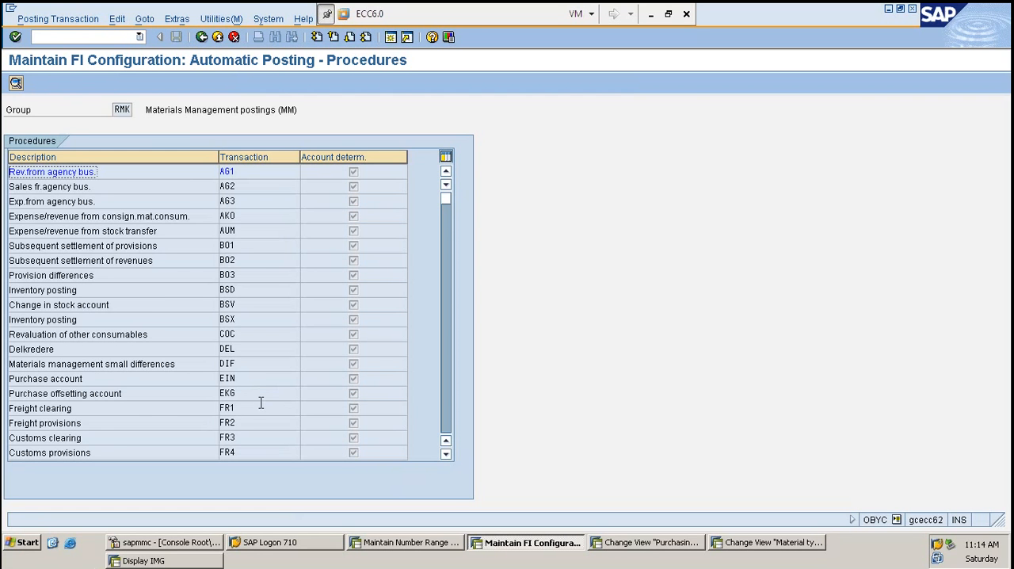
- Open the account assignments of the offsetting entry for inventory posting (GBB) for chart of accounts INT
{"action": "scroll", "coordinate": [262, 405], "scroll_direction": "down", "scroll_amount": 2}
{"action": "double_click", "coordinate": [254, 423]}
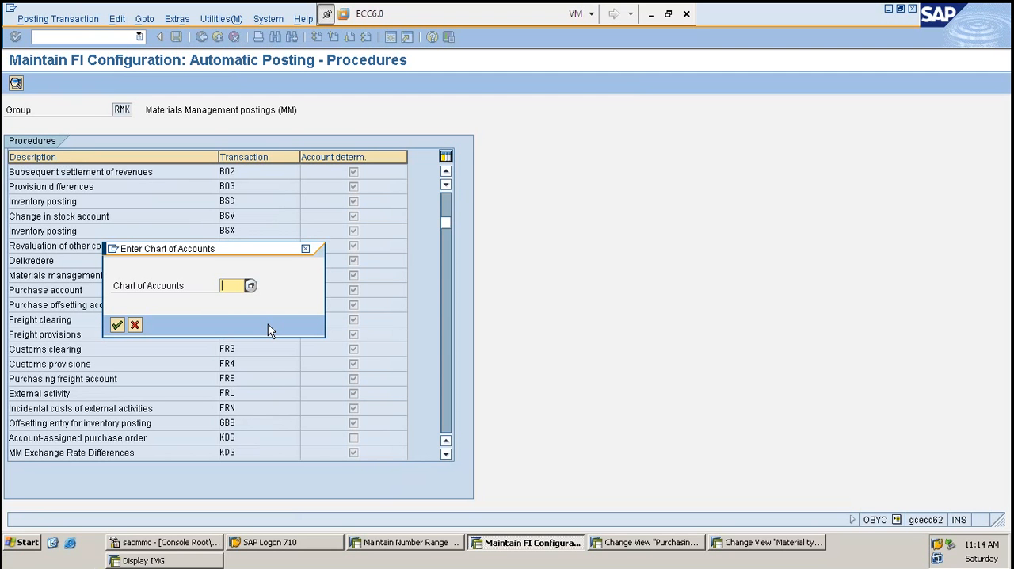
{"action": "type", "text": "INT"}
{"action": "key", "text": "Return"}
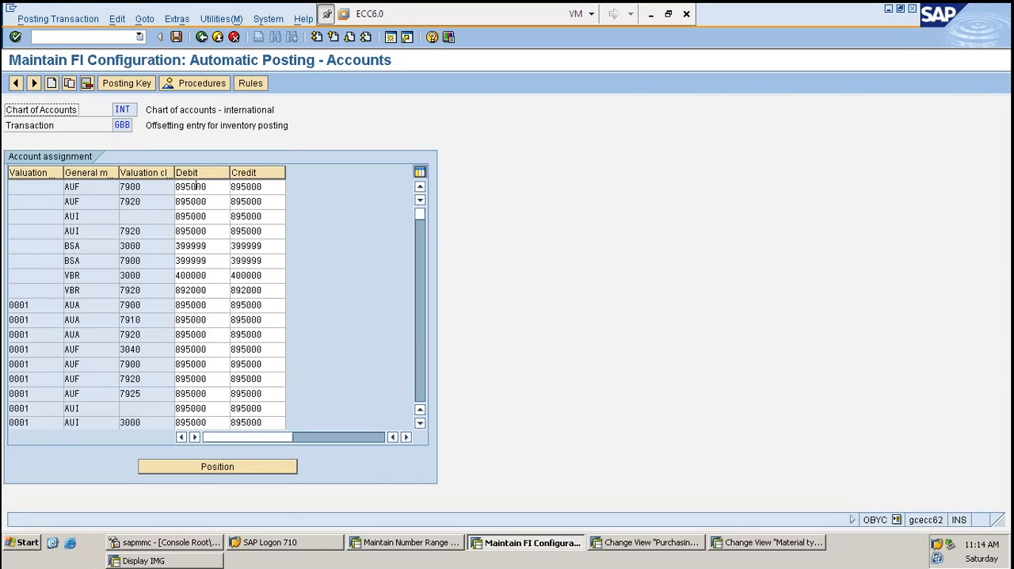
- Examine the valuation area, valuation class and debit and credit accounts of the 0001 AUI 3000 row, and return to the procedures list
{"action": "scroll", "coordinate": [95, 332], "scroll_direction": "down", "scroll_amount": 3}
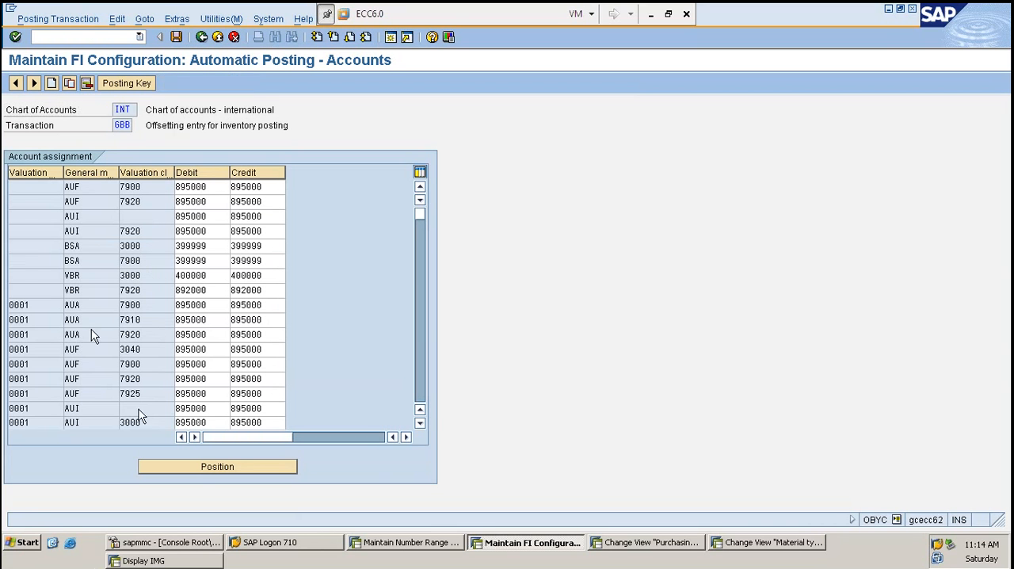
{"action": "left_click", "coordinate": [152, 290]}
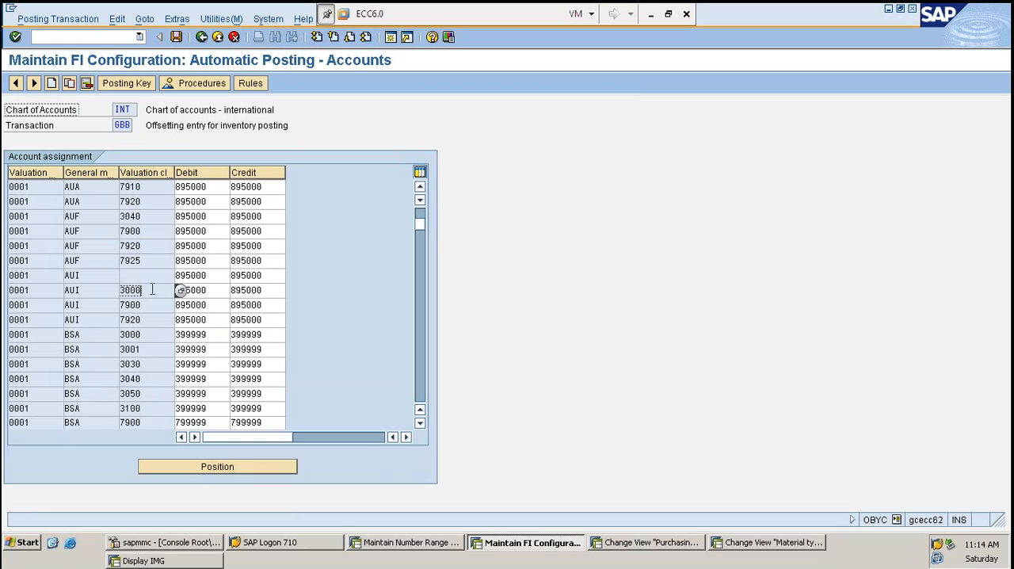
{"action": "left_click", "coordinate": [38, 290]}
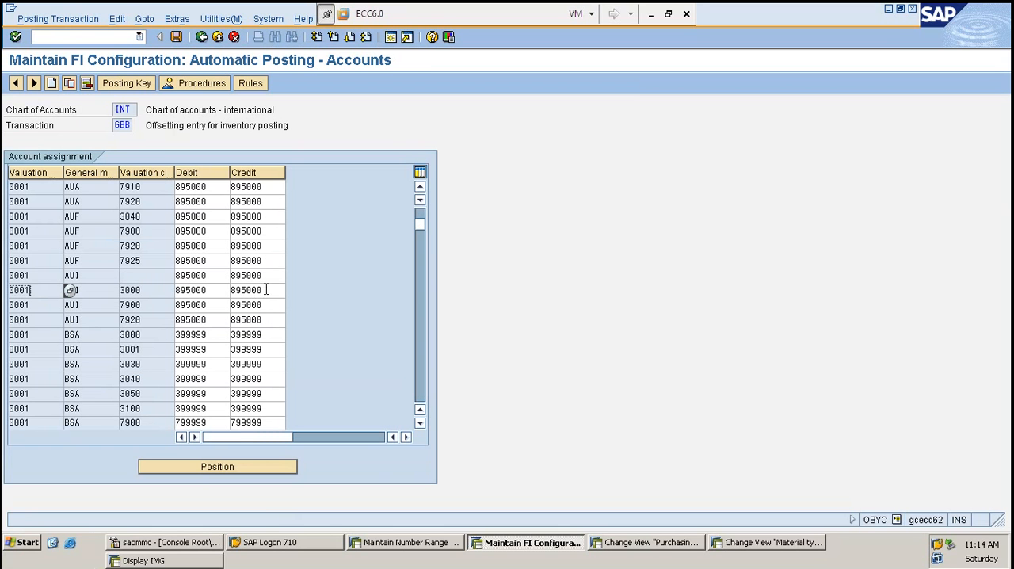
{"action": "left_click", "coordinate": [167, 290]}
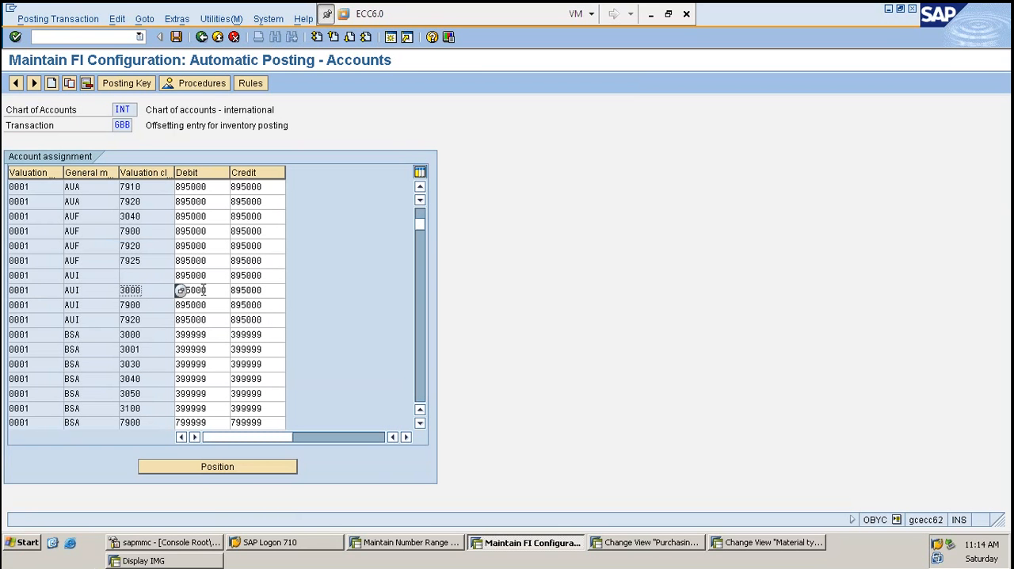
{"action": "left_click", "coordinate": [202, 290]}
{"action": "left_click", "coordinate": [262, 290]}
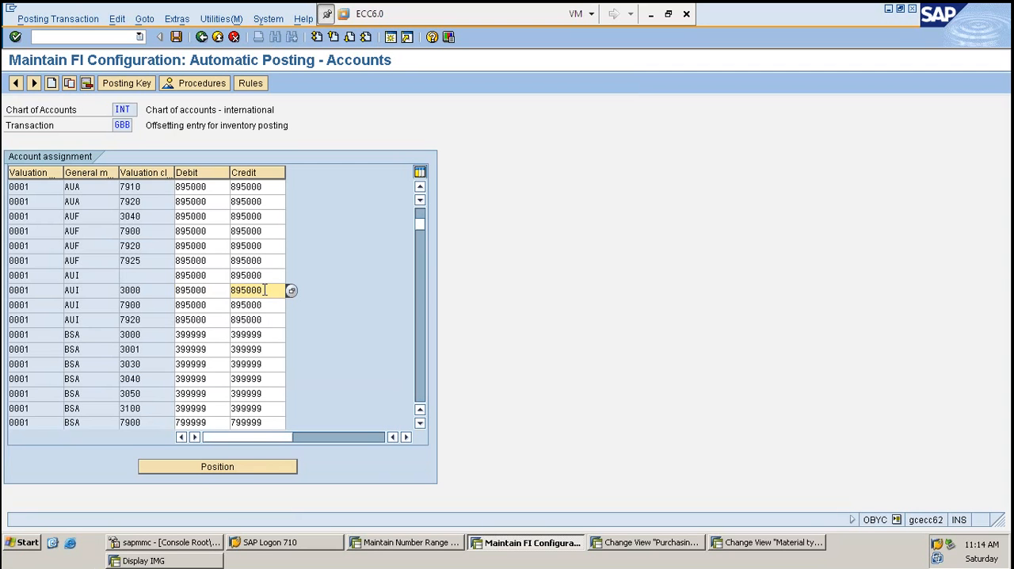
{"action": "left_click", "coordinate": [162, 290]}
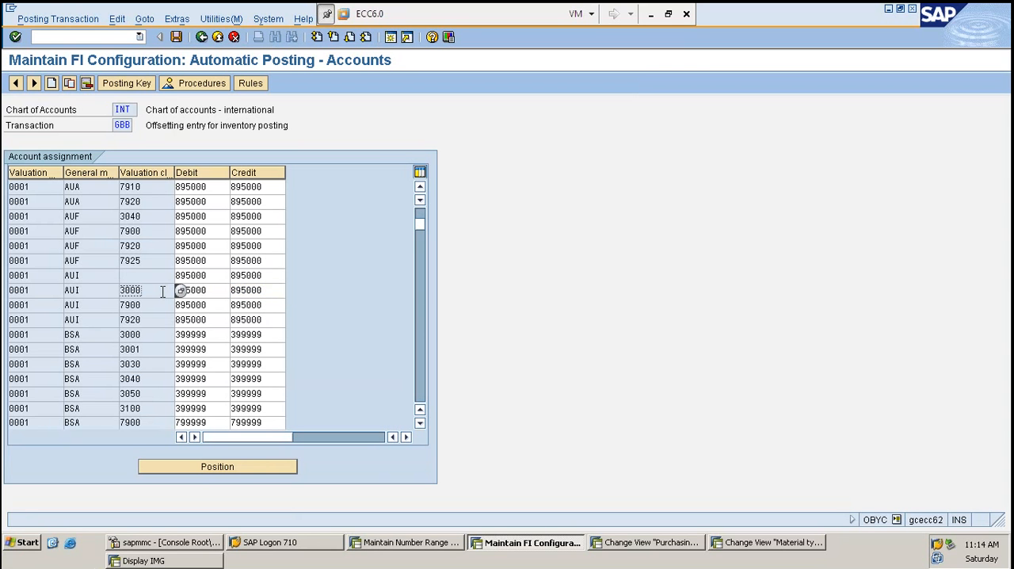
{"action": "key", "text": "F3"}
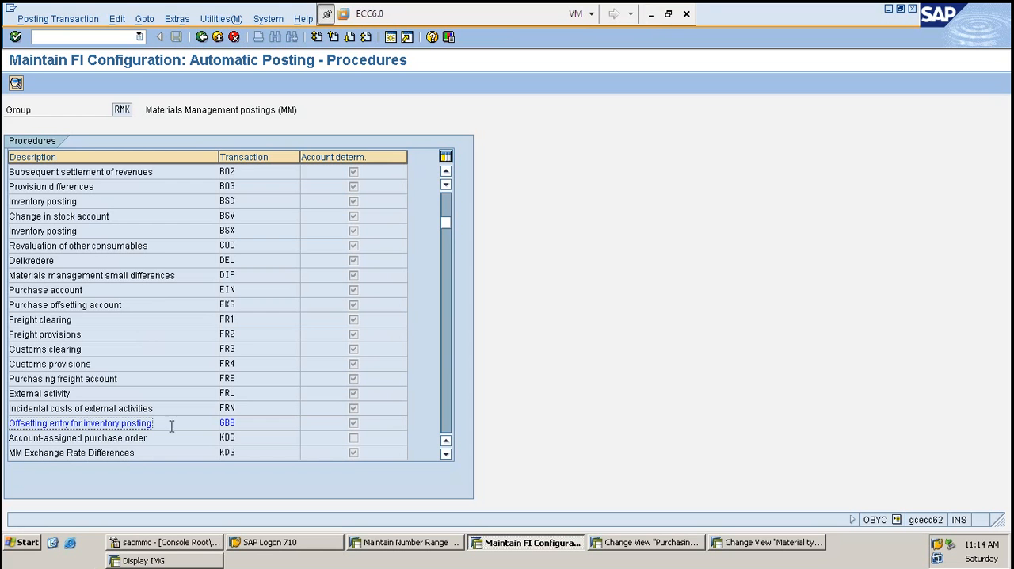
- Switch to the Excel workbook SK1 and review the Material Master topics from MM01 through Inspection Stock and the Backend entries
{"action": "left_click", "coordinate": [650, 14]}
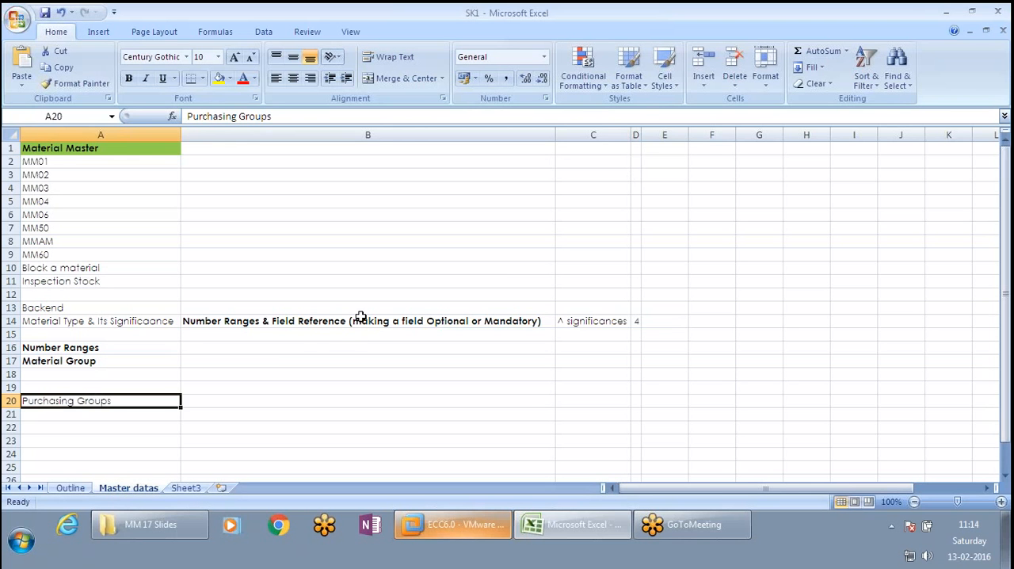
{"action": "left_click", "coordinate": [296, 340]}
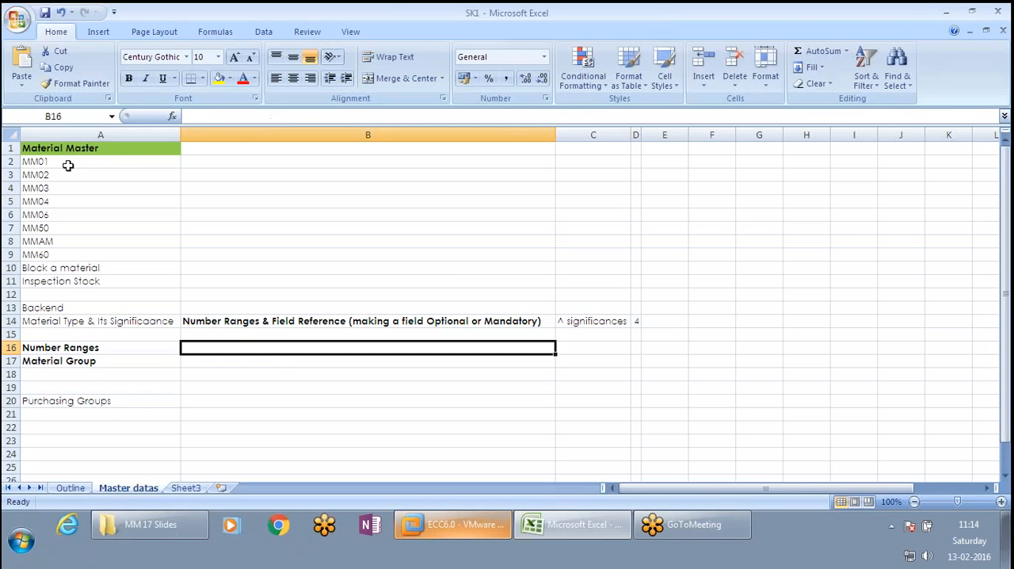
{"action": "left_click", "coordinate": [68, 163]}
{"action": "left_click_drag", "start_coordinate": [68, 163], "coordinate": [72, 181]}
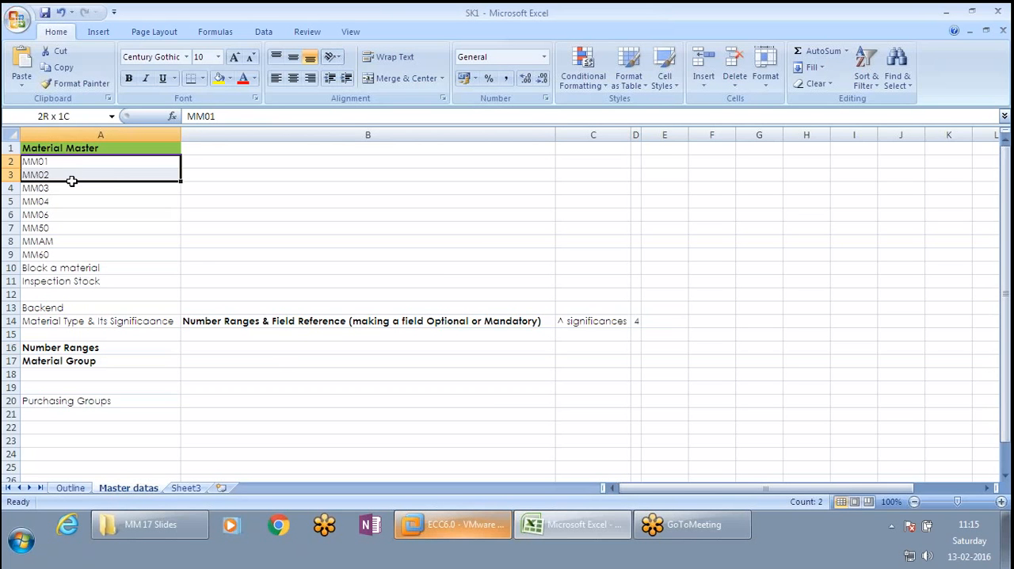
{"action": "left_click_drag", "start_coordinate": [71, 182], "coordinate": [97, 202]}
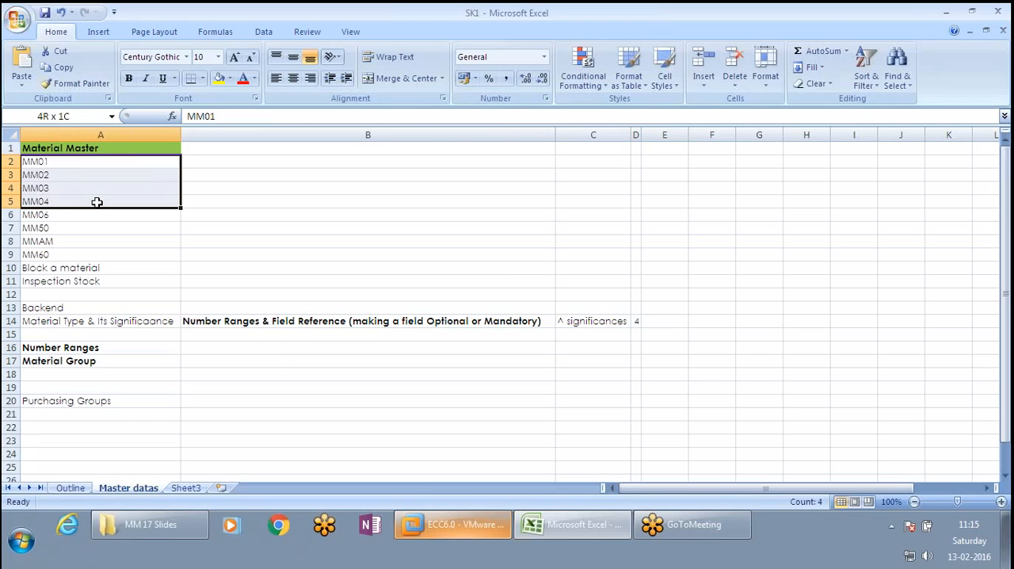
{"action": "left_click", "coordinate": [97, 202]}
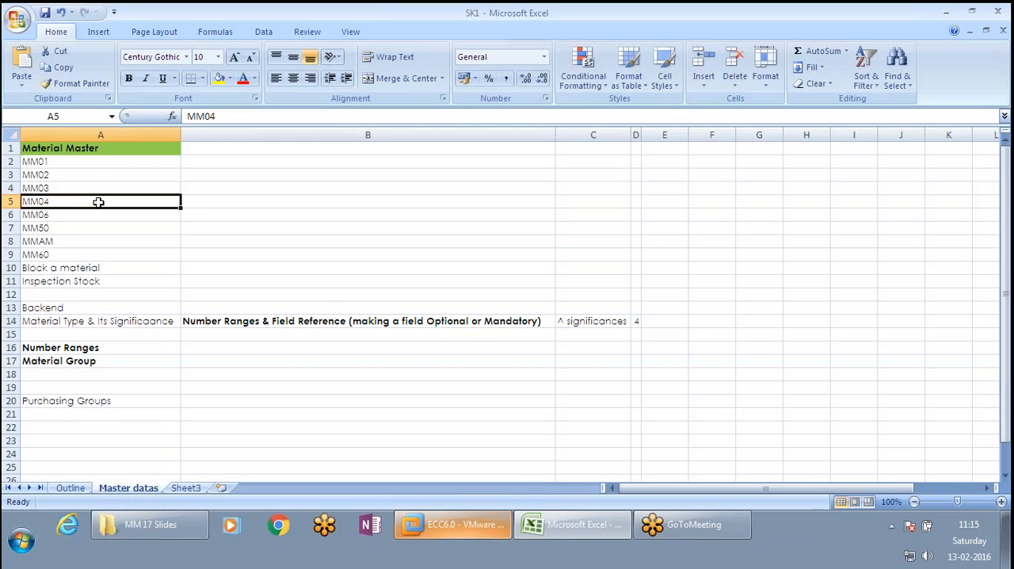
{"action": "left_click_drag", "start_coordinate": [99, 202], "coordinate": [99, 211]}
{"action": "left_click", "coordinate": [86, 227]}
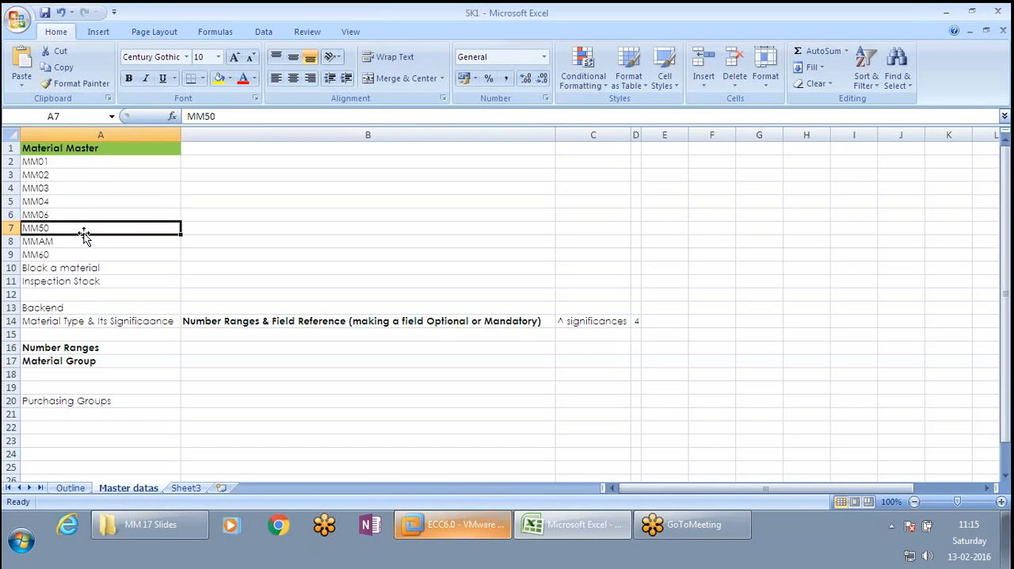
{"action": "left_click", "coordinate": [73, 245]}
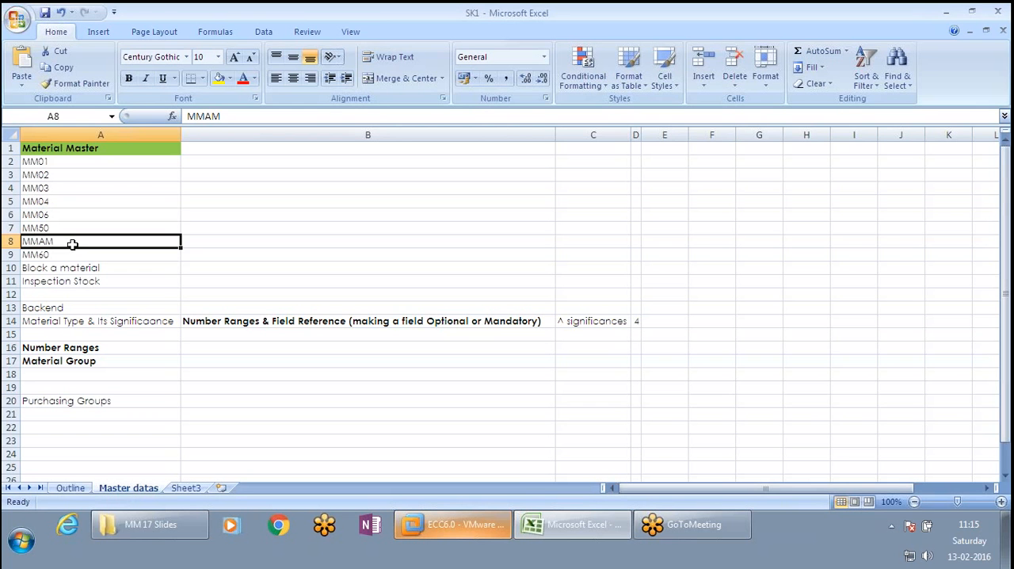
{"action": "left_click", "coordinate": [71, 254]}
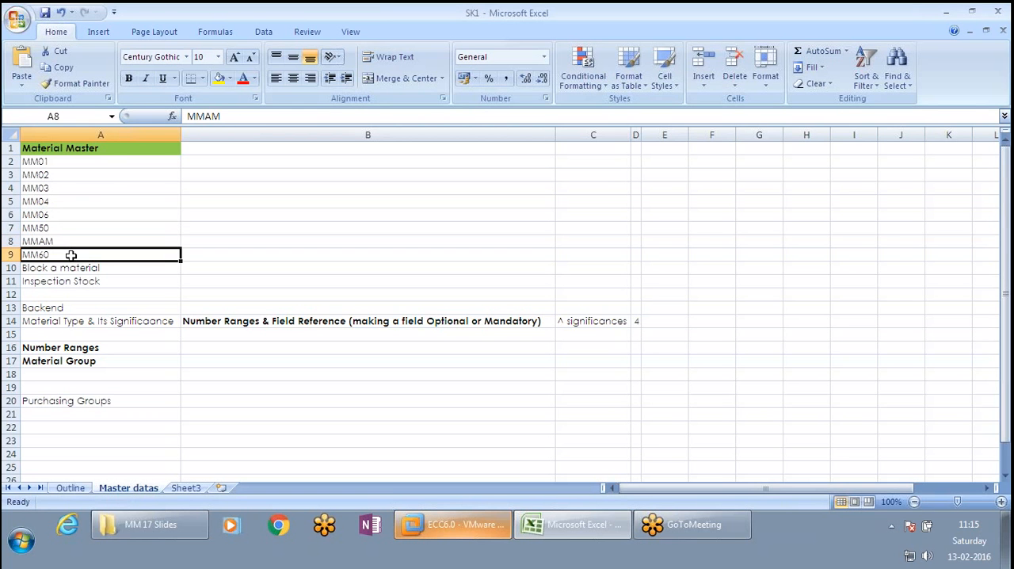
{"action": "left_click", "coordinate": [138, 269]}
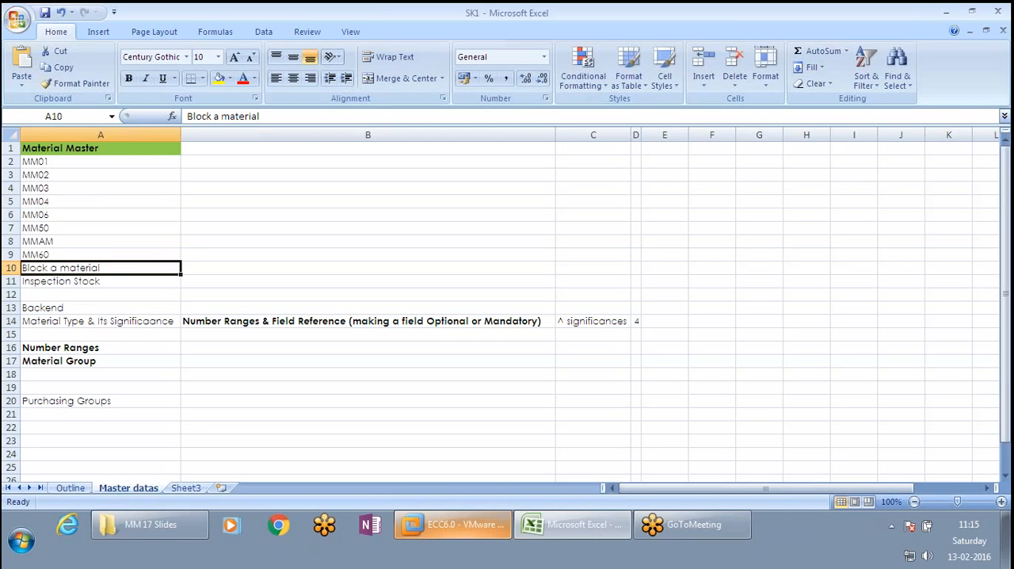
{"action": "left_click", "coordinate": [129, 283]}
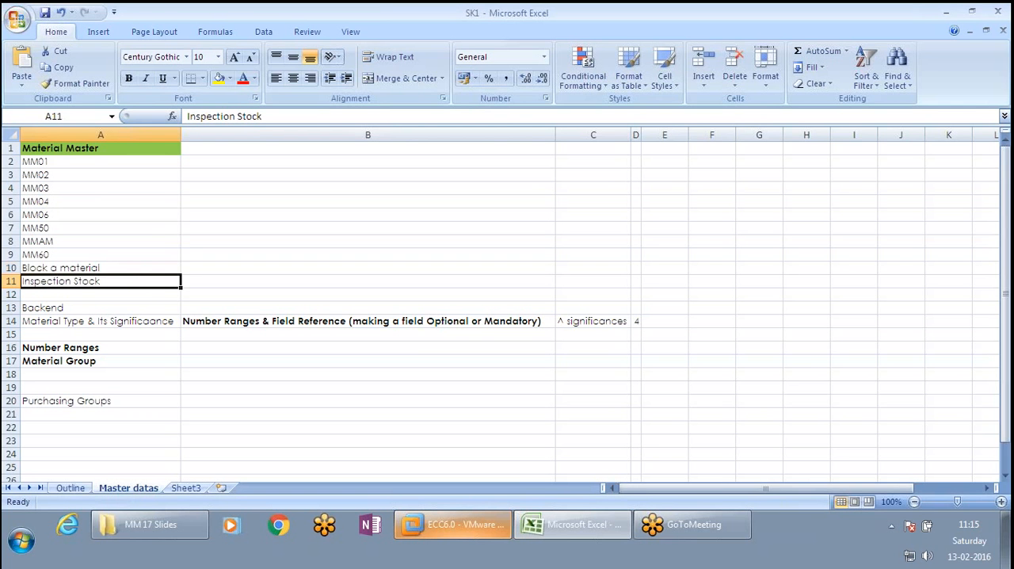
{"action": "left_click_drag", "start_coordinate": [75, 311], "coordinate": [87, 390]}
{"action": "left_click", "coordinate": [92, 328]}
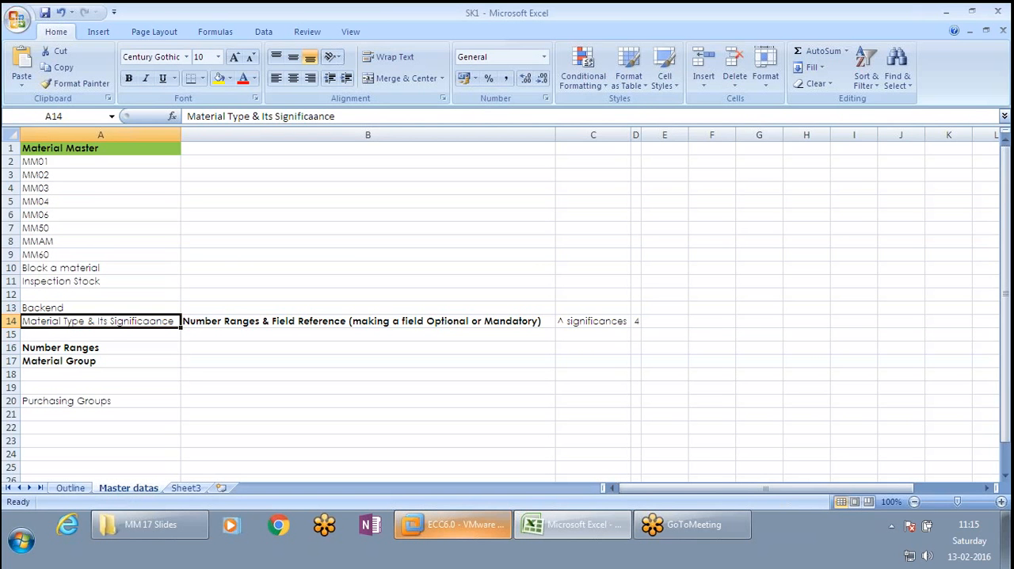
- Move the Number Ranges & Field Reference text from cell B14 to cell A15
{"action": "left_click", "coordinate": [240, 319]}
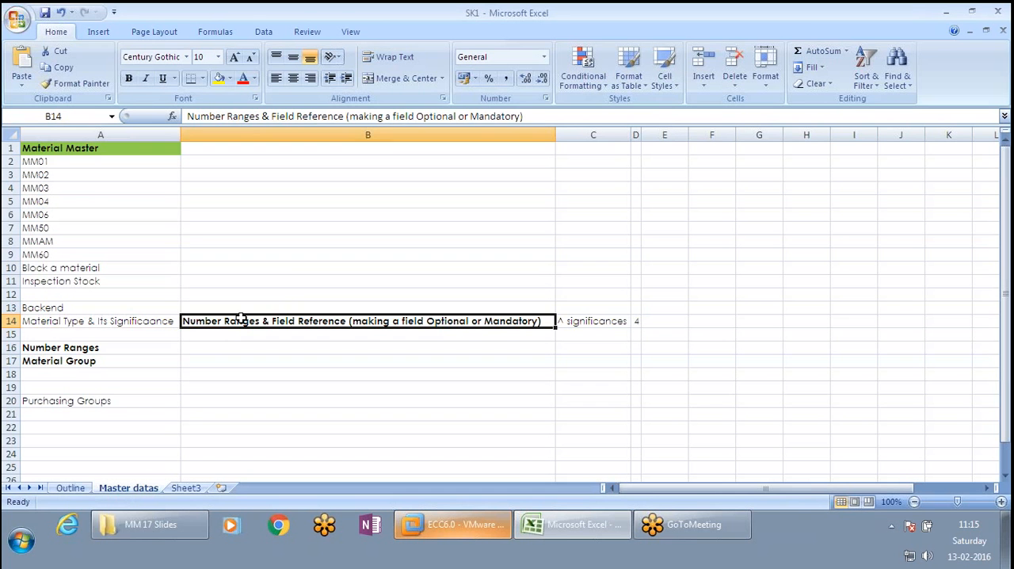
{"action": "key", "text": "ctrl+c"}
{"action": "left_click", "coordinate": [158, 335]}
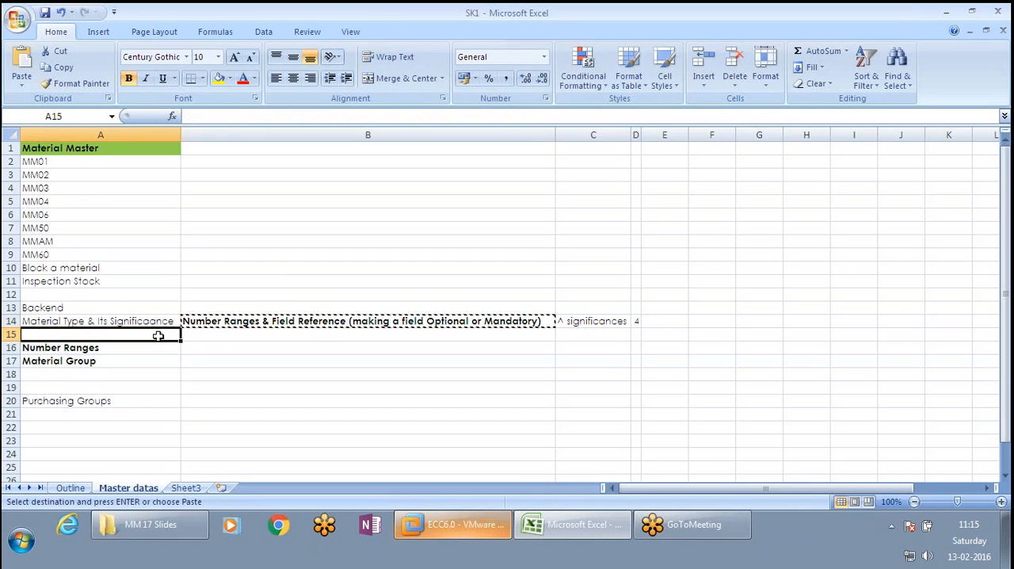
{"action": "key", "text": "ctrl+v"}
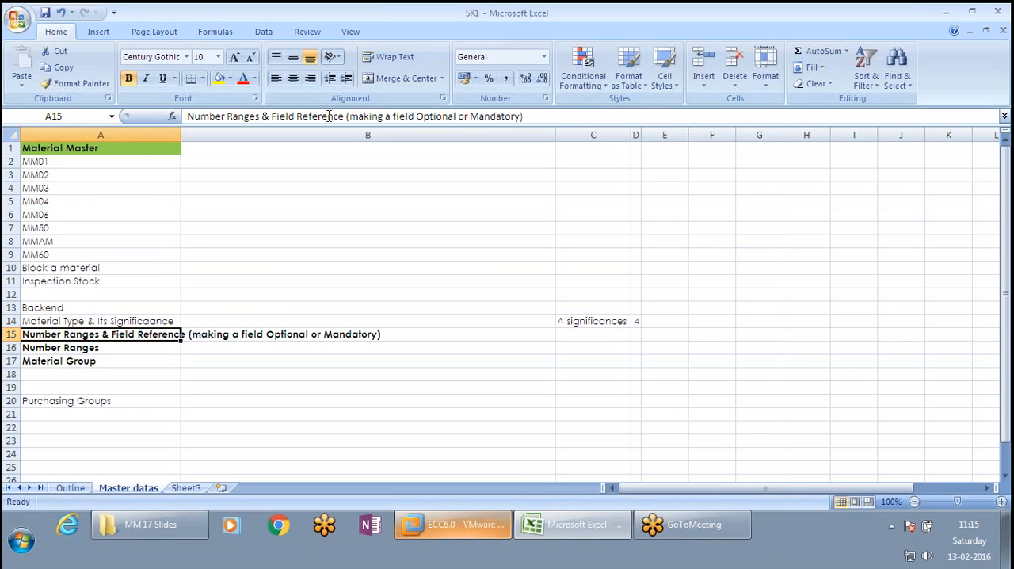
- Move "Field Reference (making a field Optional or Mandatory)" out of A15 into A18 and fit column A's width to its contents
{"action": "left_click_drag", "start_coordinate": [272, 116], "coordinate": [600, 115]}
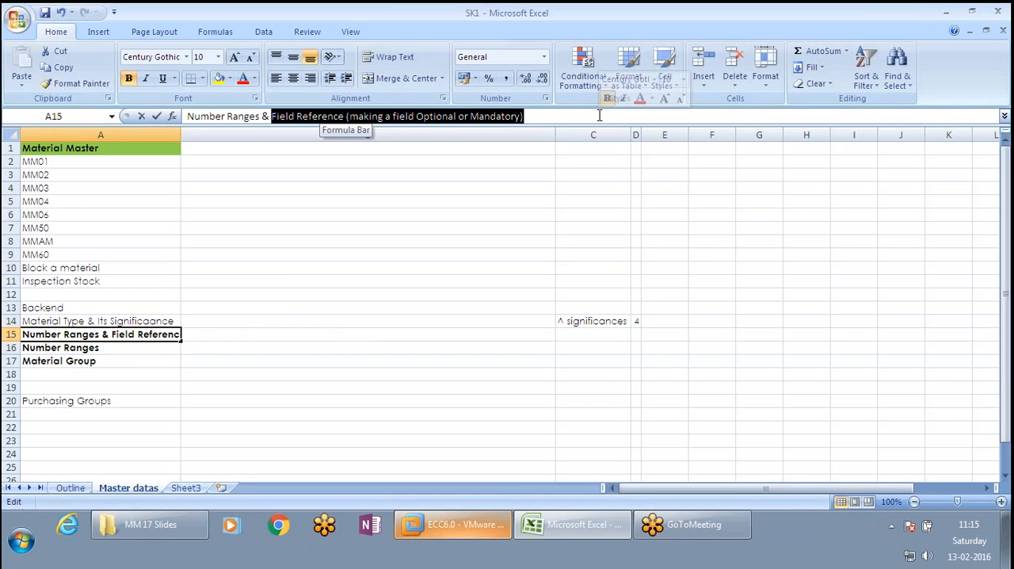
{"action": "key", "text": "ctrl+x"}
{"action": "left_click_drag", "start_coordinate": [140, 363], "coordinate": [144, 370]}
{"action": "left_click", "coordinate": [143, 370]}
{"action": "key", "text": "ctrl+v"}
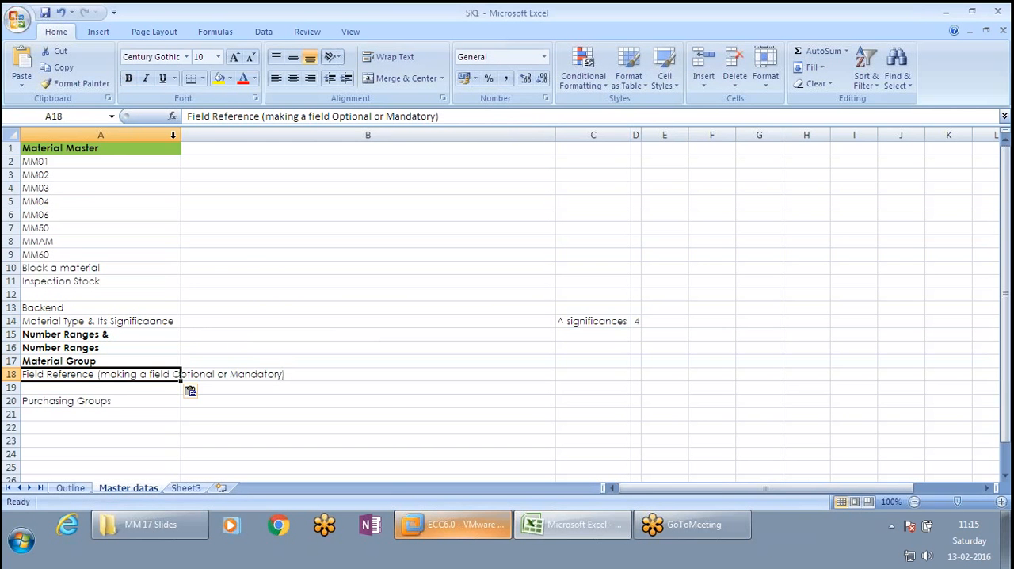
{"action": "double_click", "coordinate": [181, 137]}
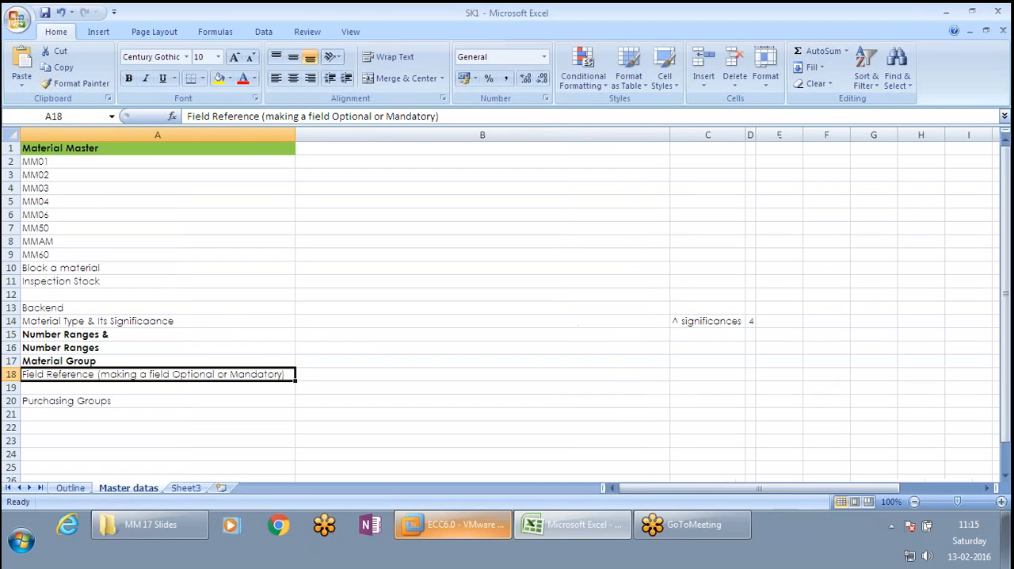
{"action": "left_click", "coordinate": [176, 385]}
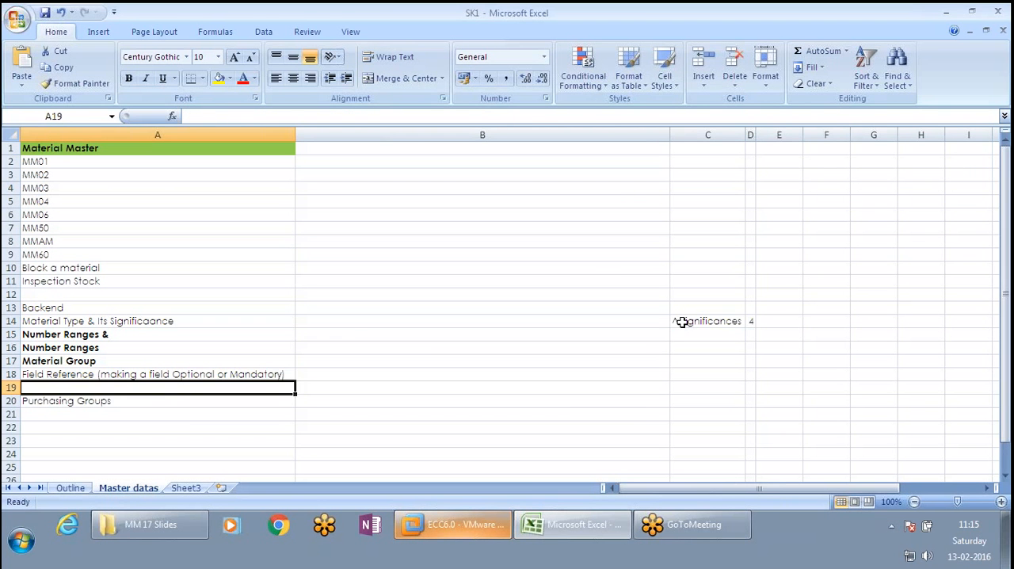
- Clear the significances note and its number from cells C14 and D14
{"action": "left_click_drag", "start_coordinate": [681, 323], "coordinate": [747, 322]}
{"action": "key", "text": "Delete"}
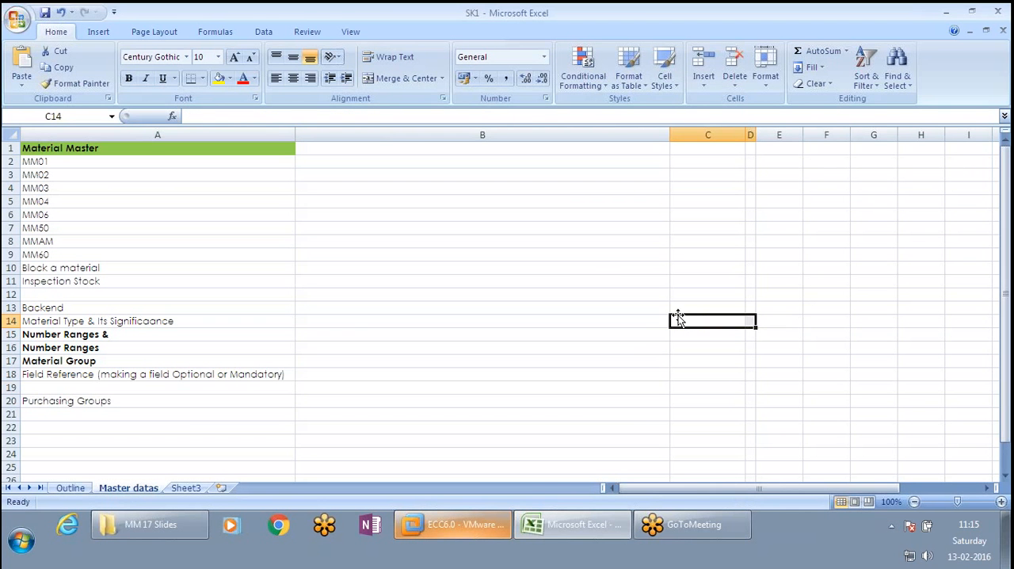
{"action": "left_click", "coordinate": [290, 332]}
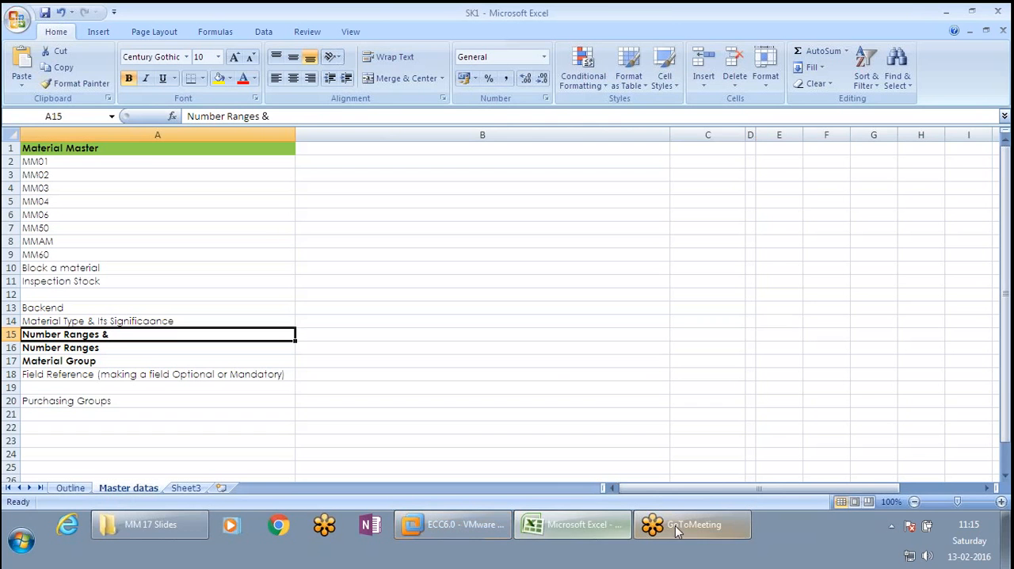
- Switch to SAP's ZROH material type details and turn External no. assignment w/o check off and back on
{"action": "left_click", "coordinate": [464, 527]}
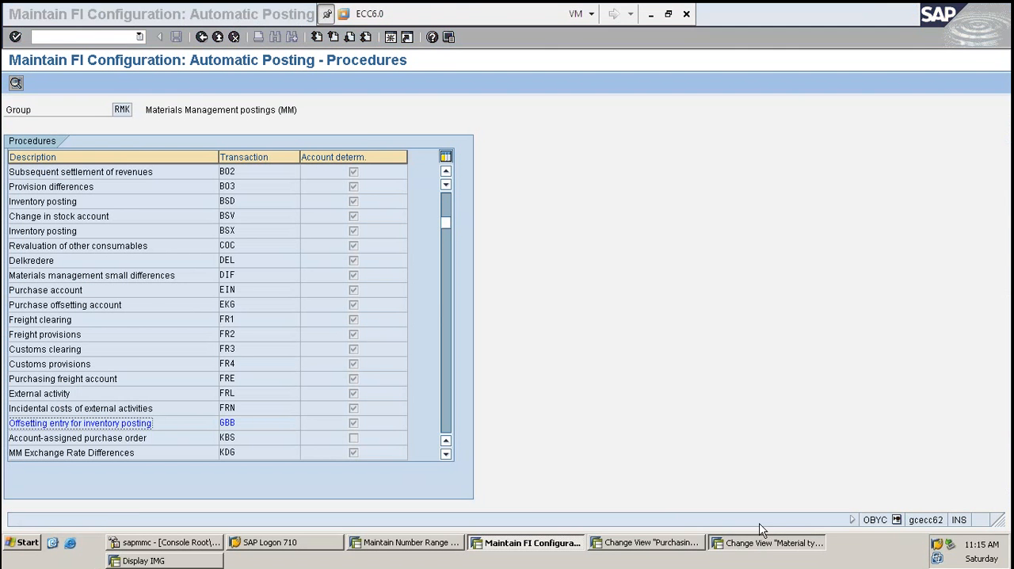
{"action": "left_click", "coordinate": [762, 542]}
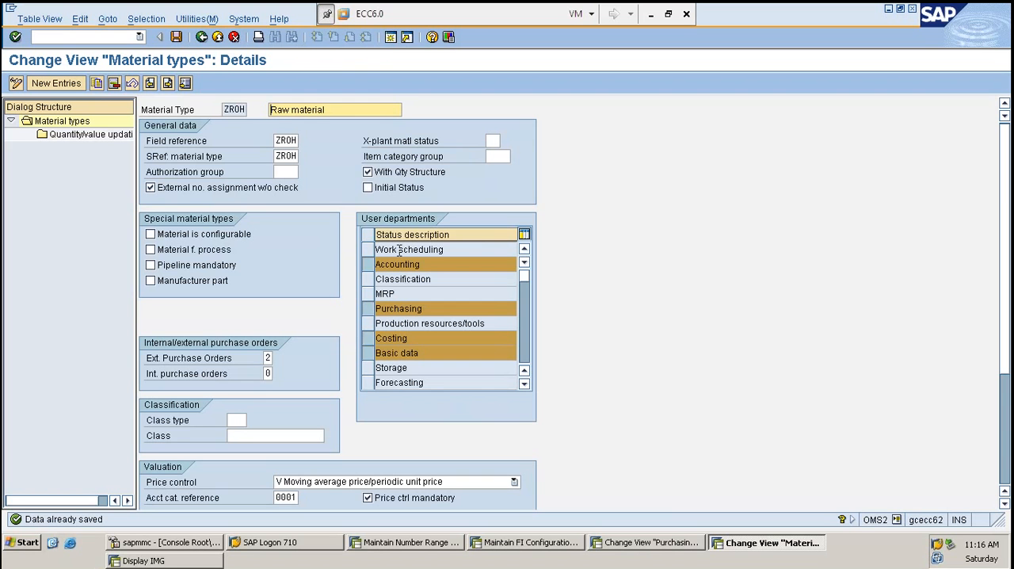
{"action": "left_click", "coordinate": [182, 187]}
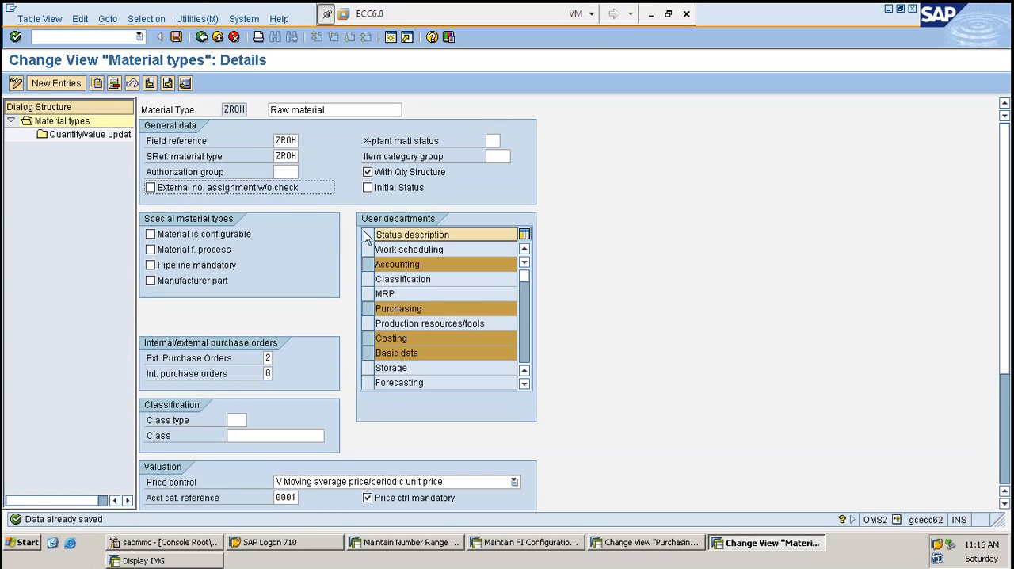
{"action": "left_click", "coordinate": [270, 191]}
- Examine ZROH's internal/external purchase orders, valuation and quantity/value updating settings
{"action": "scroll", "coordinate": [643, 352], "scroll_direction": "down", "scroll_amount": 2}
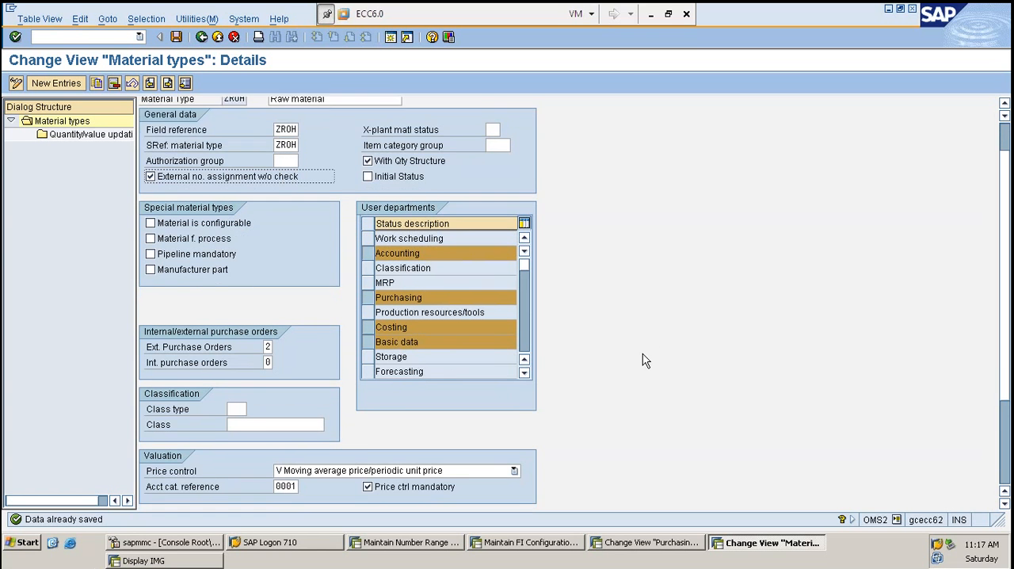
{"action": "scroll", "coordinate": [642, 358], "scroll_direction": "down", "scroll_amount": 3}
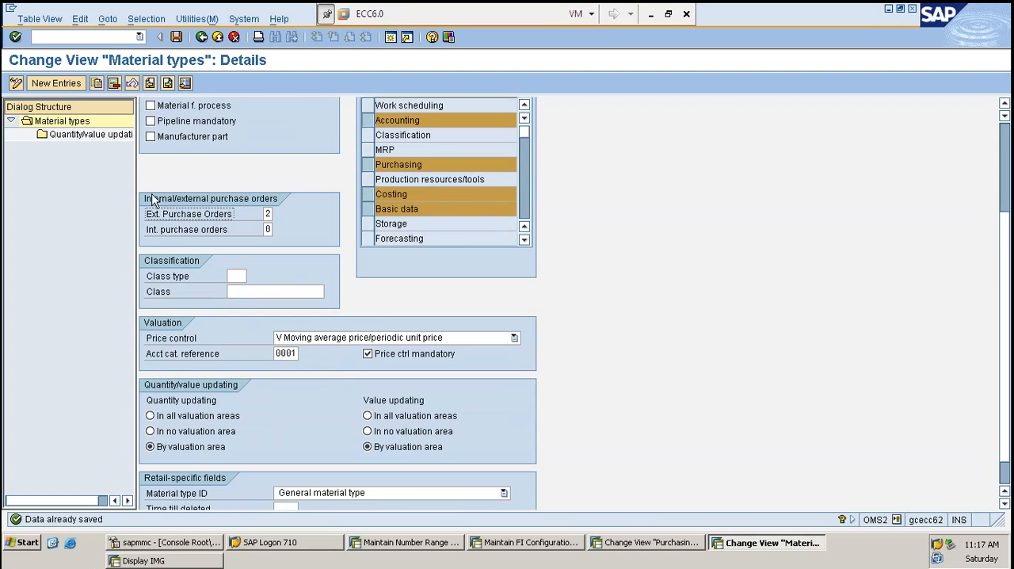
{"action": "left_click_drag", "start_coordinate": [149, 199], "coordinate": [290, 221]}
{"action": "key", "text": "ctrl+c"}
{"action": "scroll", "coordinate": [290, 226], "scroll_direction": "down", "scroll_amount": 2}
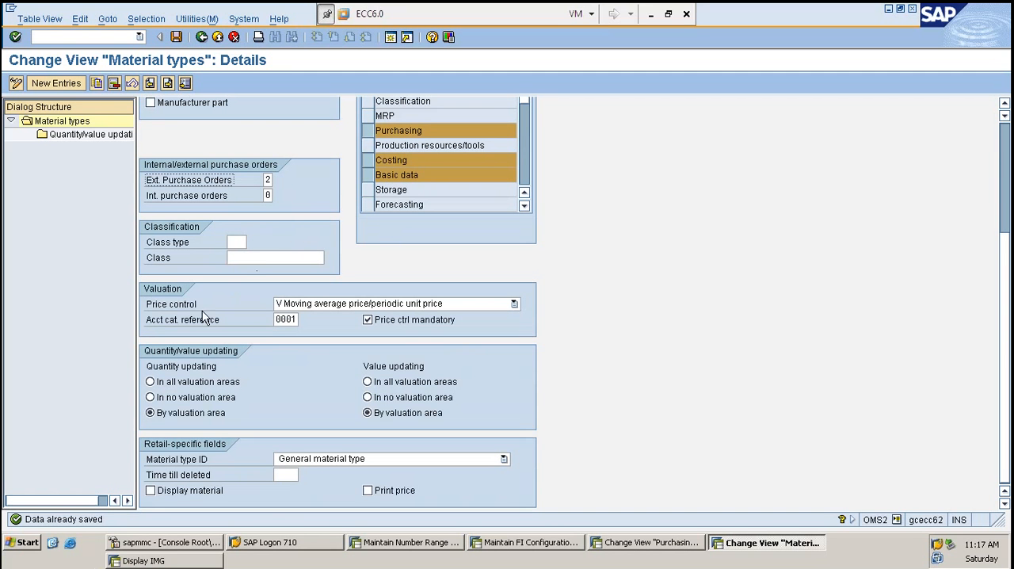
- Review the Price control options, choose V Moving average price/periodic unit price, and inspect the Price ctrl mandatory setting
{"action": "left_click", "coordinate": [170, 304]}
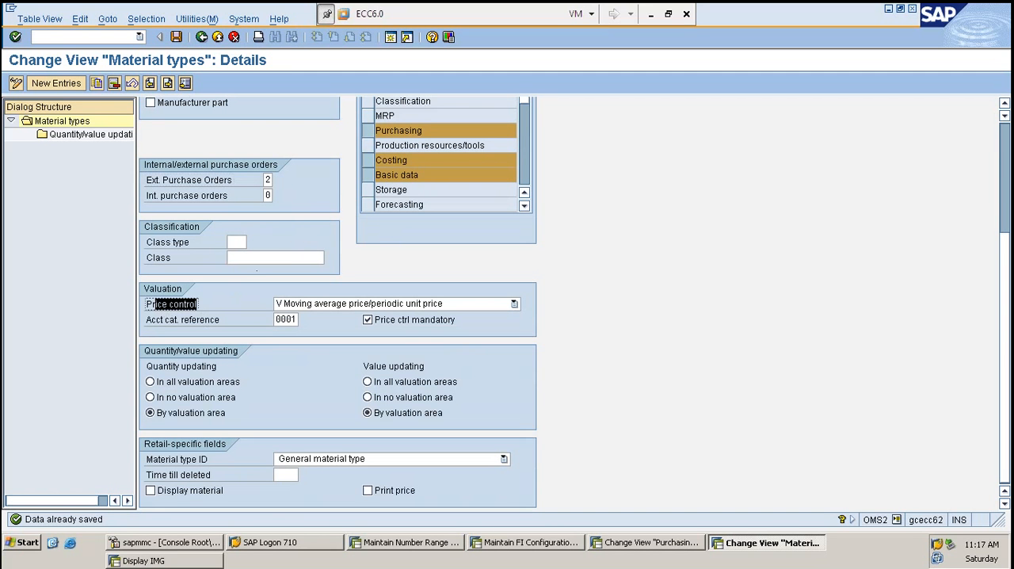
{"action": "left_click", "coordinate": [326, 306]}
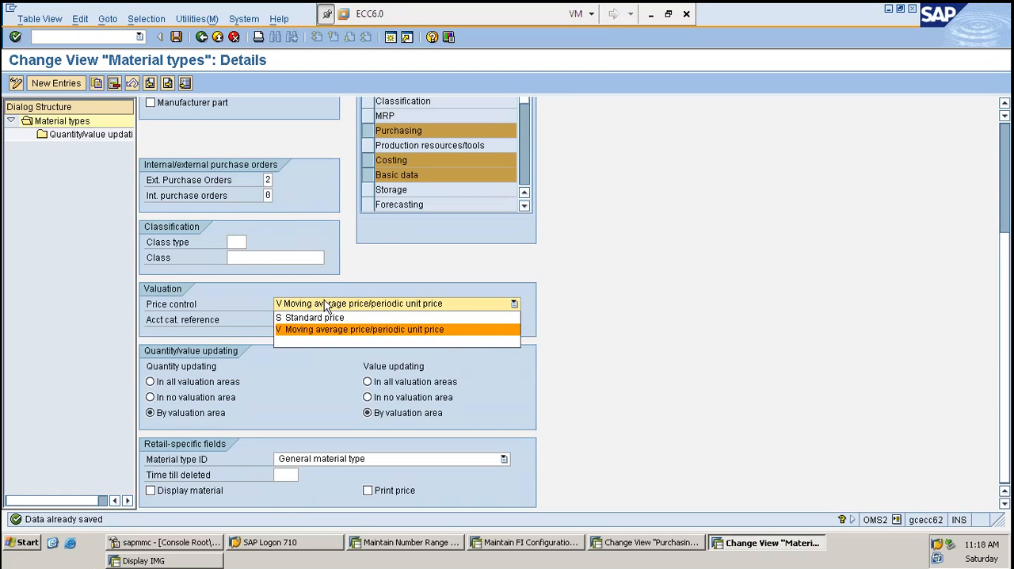
{"action": "left_click", "coordinate": [444, 329]}
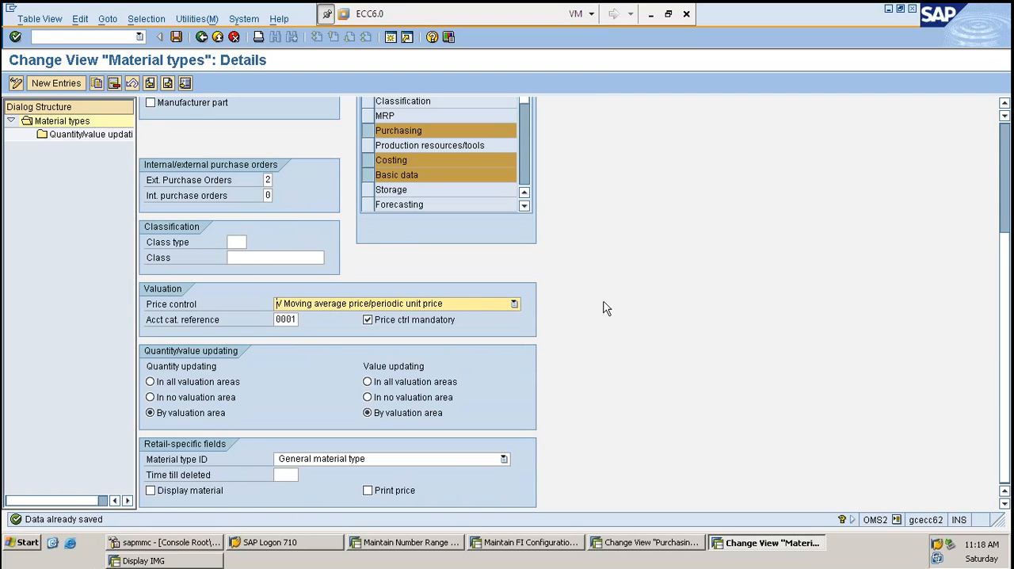
{"action": "left_click", "coordinate": [397, 320]}
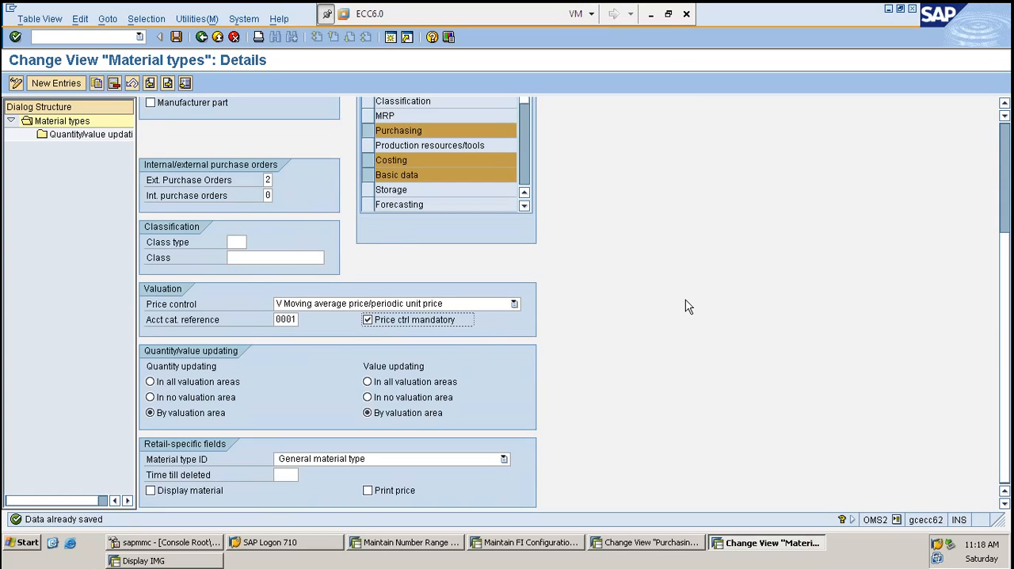
- Review ZROH's Field reference and Material Type entries in the general data, and switch back to the Excel topic list
{"action": "scroll", "coordinate": [679, 306], "scroll_direction": "up", "scroll_amount": 3}
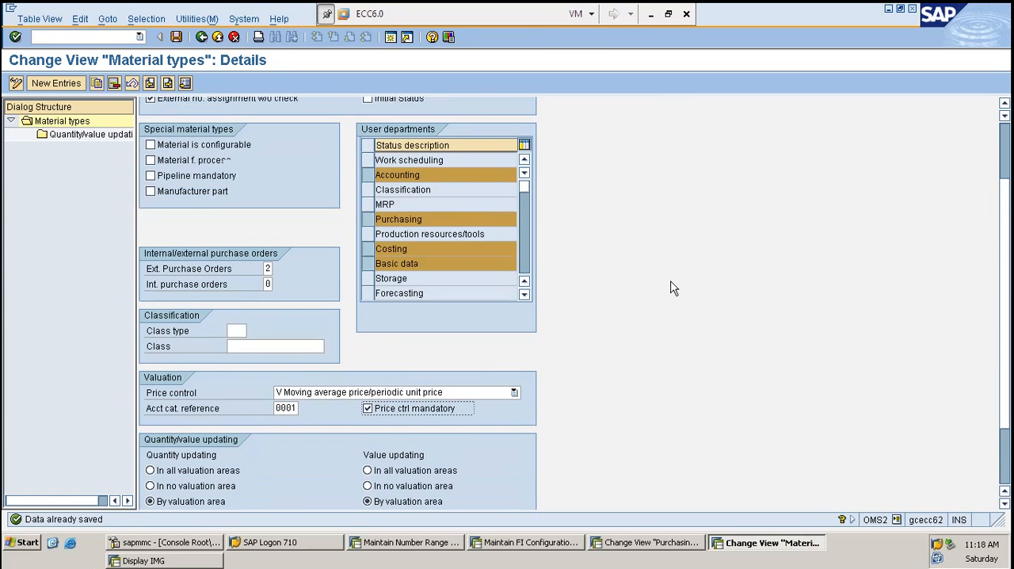
{"action": "scroll", "coordinate": [670, 281], "scroll_direction": "up", "scroll_amount": 3}
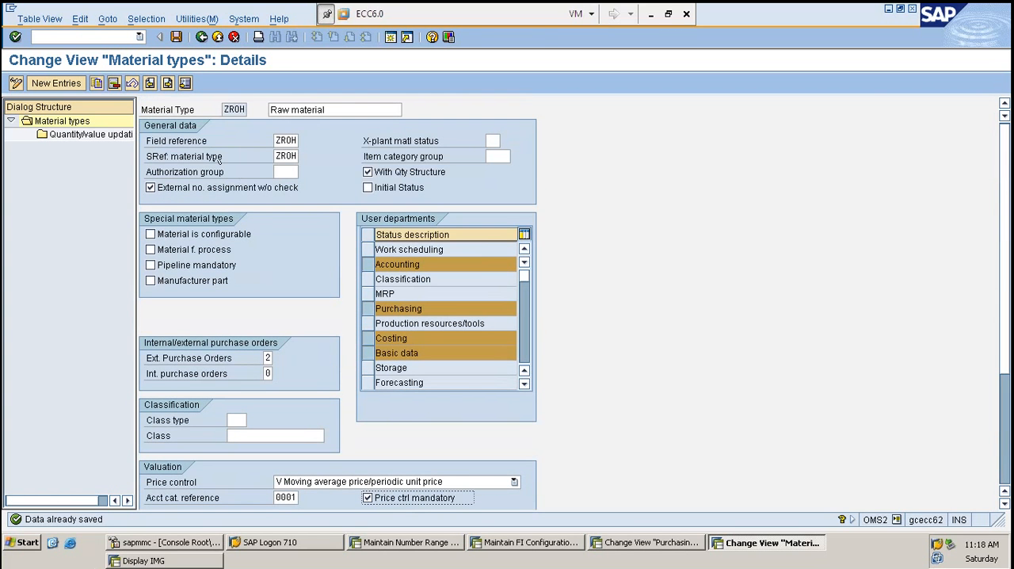
{"action": "left_click_drag", "start_coordinate": [180, 140], "coordinate": [297, 144]}
{"action": "key", "text": "ctrl+c"}
{"action": "left_click", "coordinate": [232, 109]}
{"action": "left_click", "coordinate": [651, 13]}
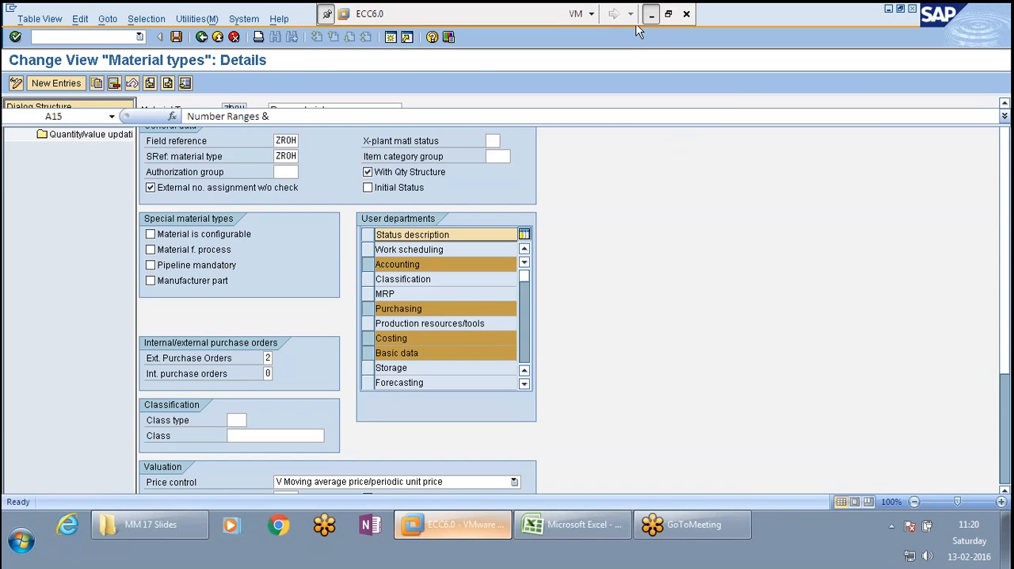